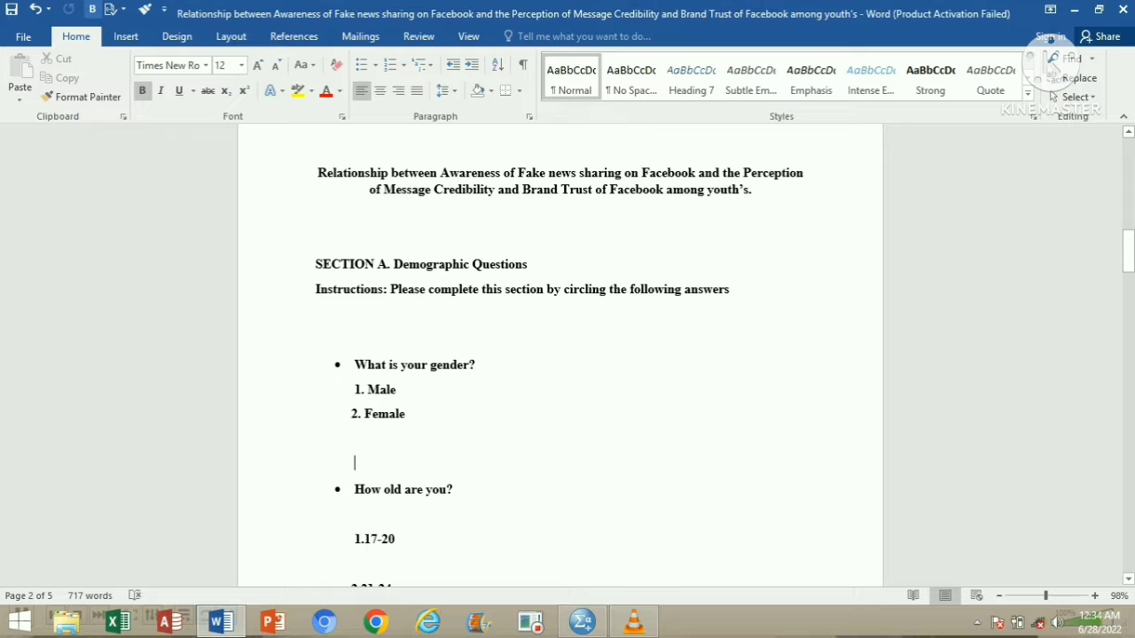
Step: Restore down the Word questionnaire and SPSS Data Editor windows so both are visible, and show the data set's Variable View
left_click_drag(752, 190, 667, 191)
left_click_drag(560, 190, 317, 173)
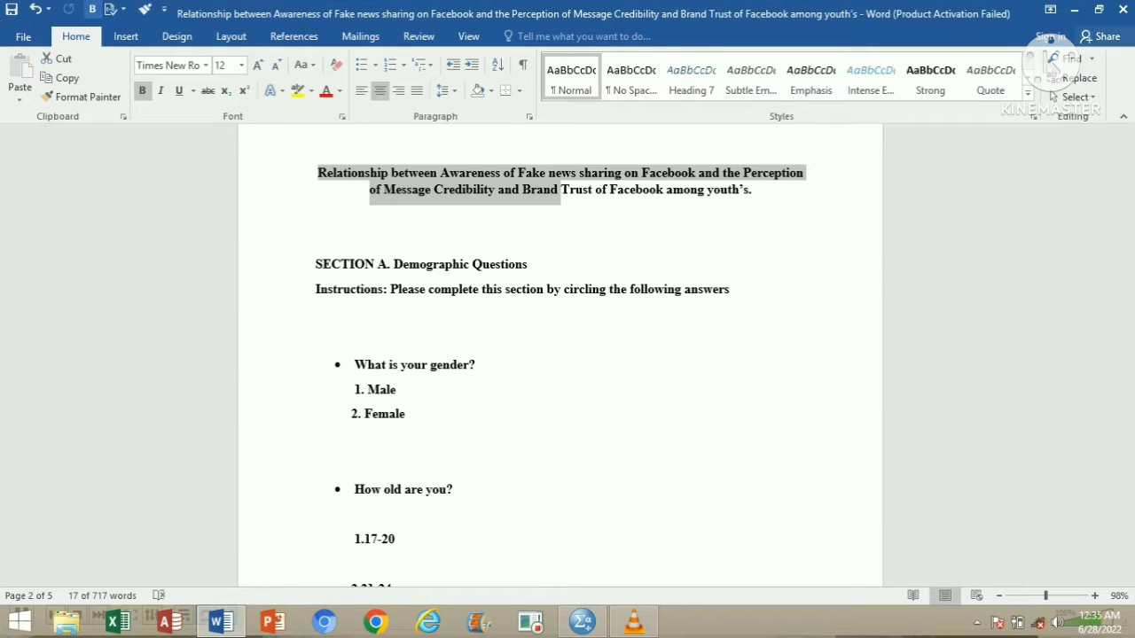
left_click(1098, 9)
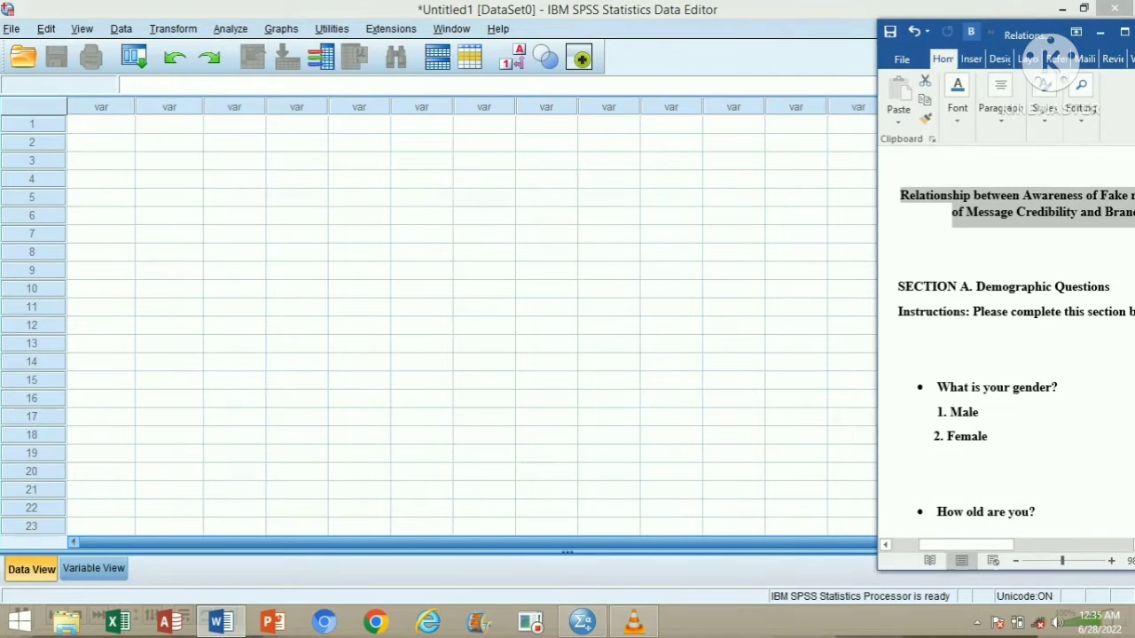
left_click(1083, 8)
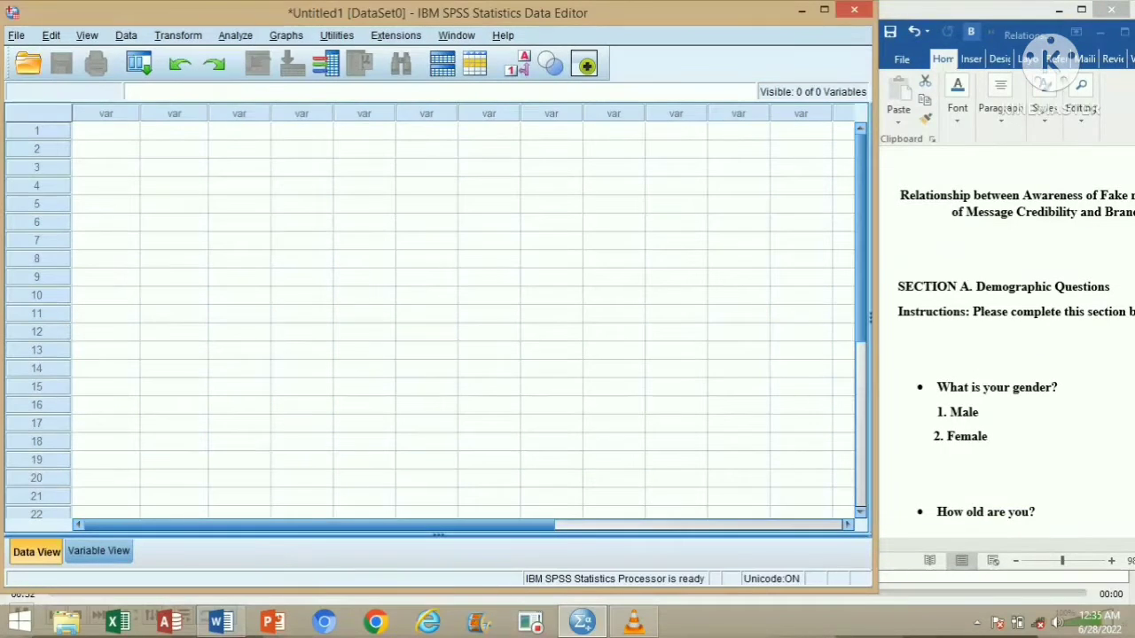
left_click(99, 551)
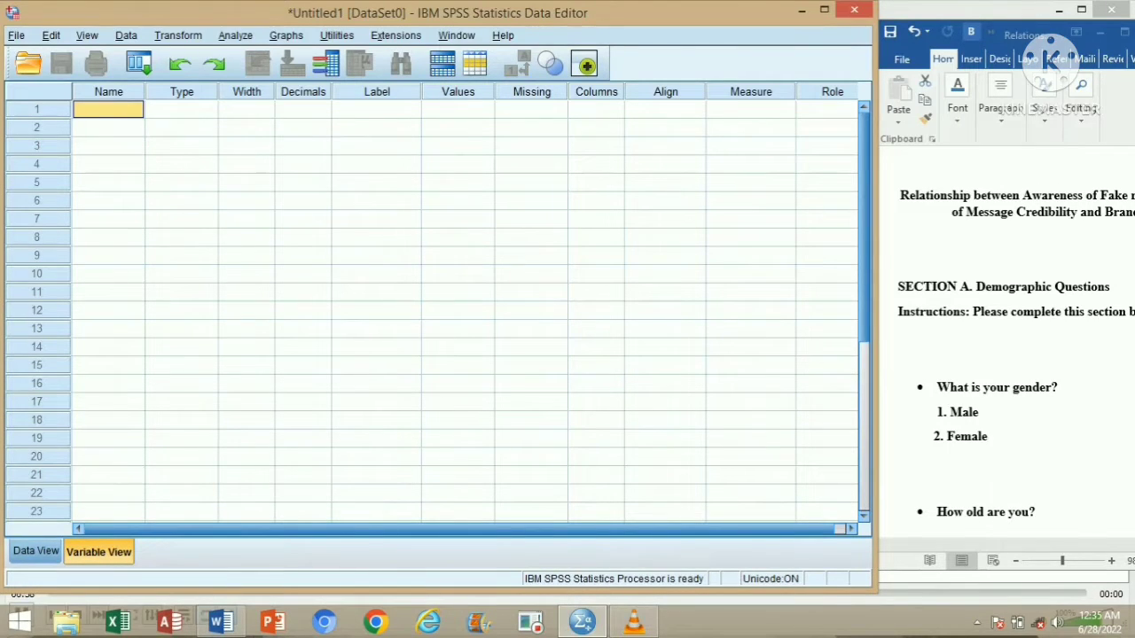
Step: Define the first variable as gender, based on the questionnaire's first demographic question
key("alt+Tab")
scroll(1048, 277, "down", 2)
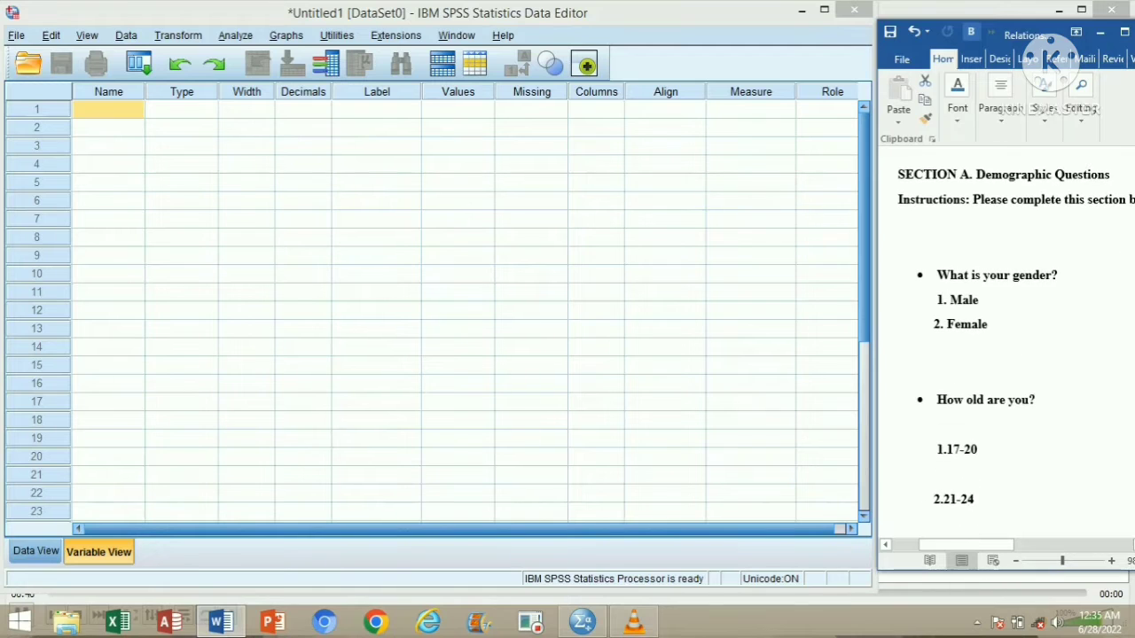
left_click_drag(1050, 278, 1013, 278)
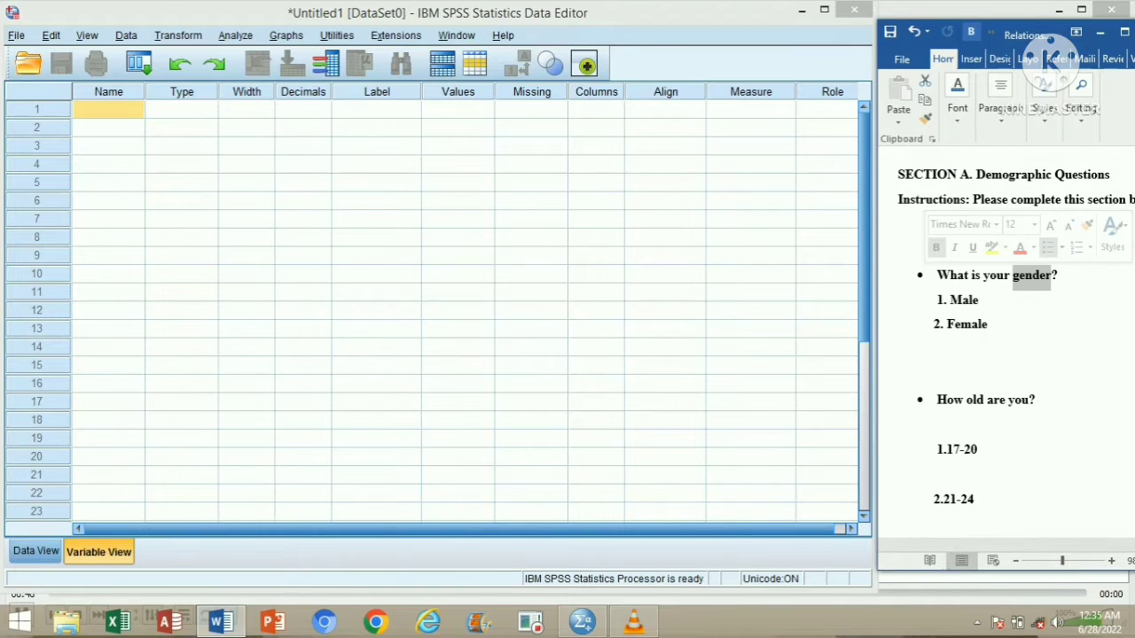
left_click(108, 109)
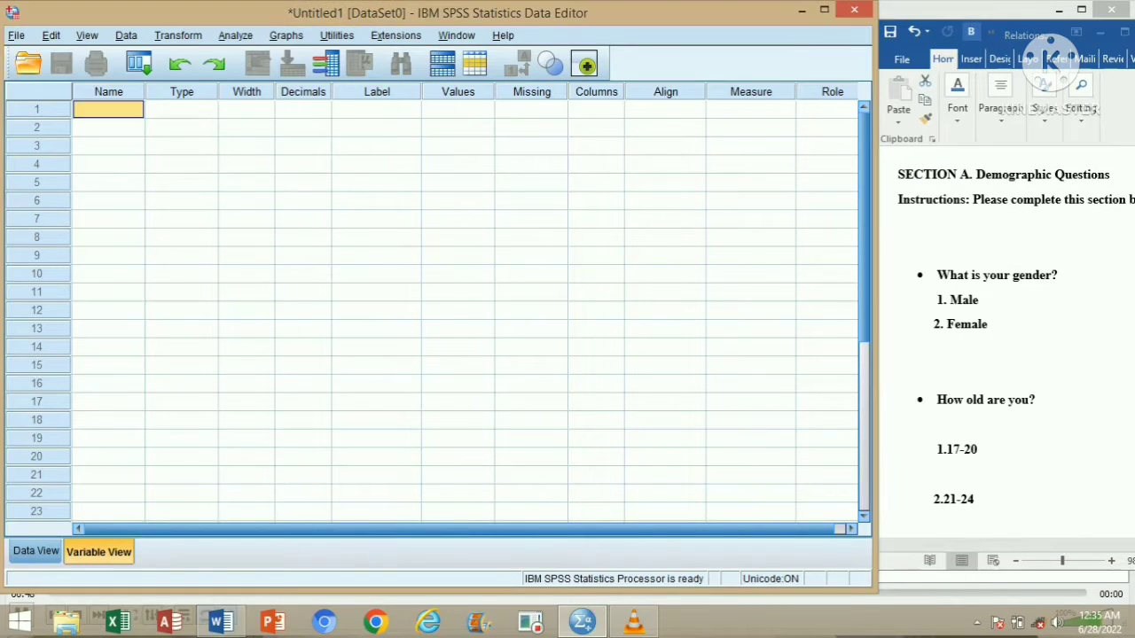
type("gender")
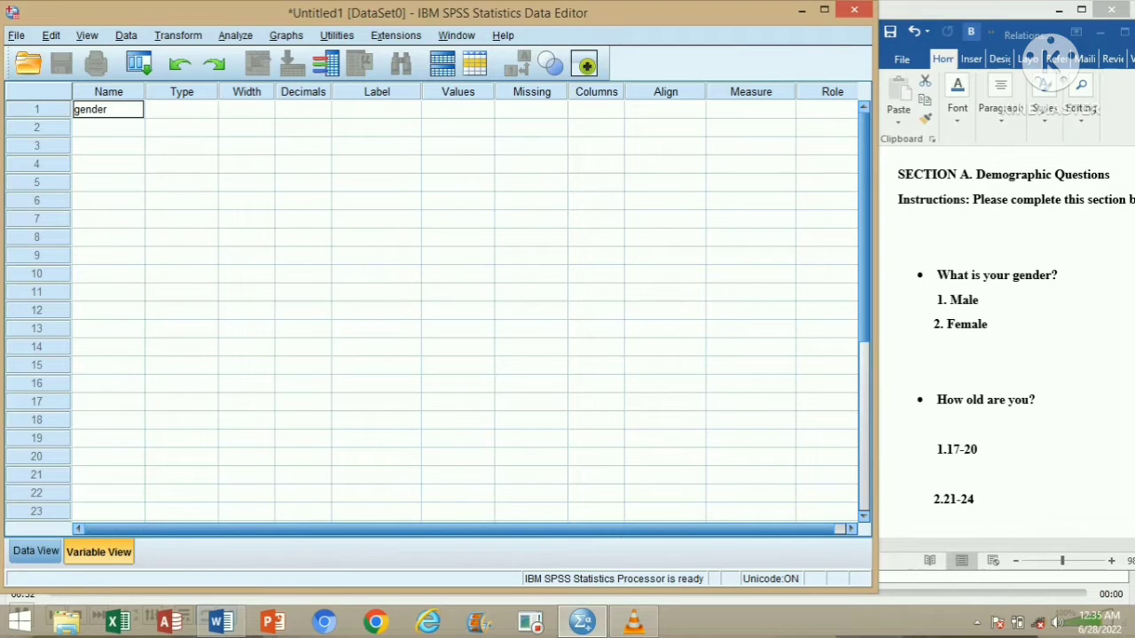
key("Return")
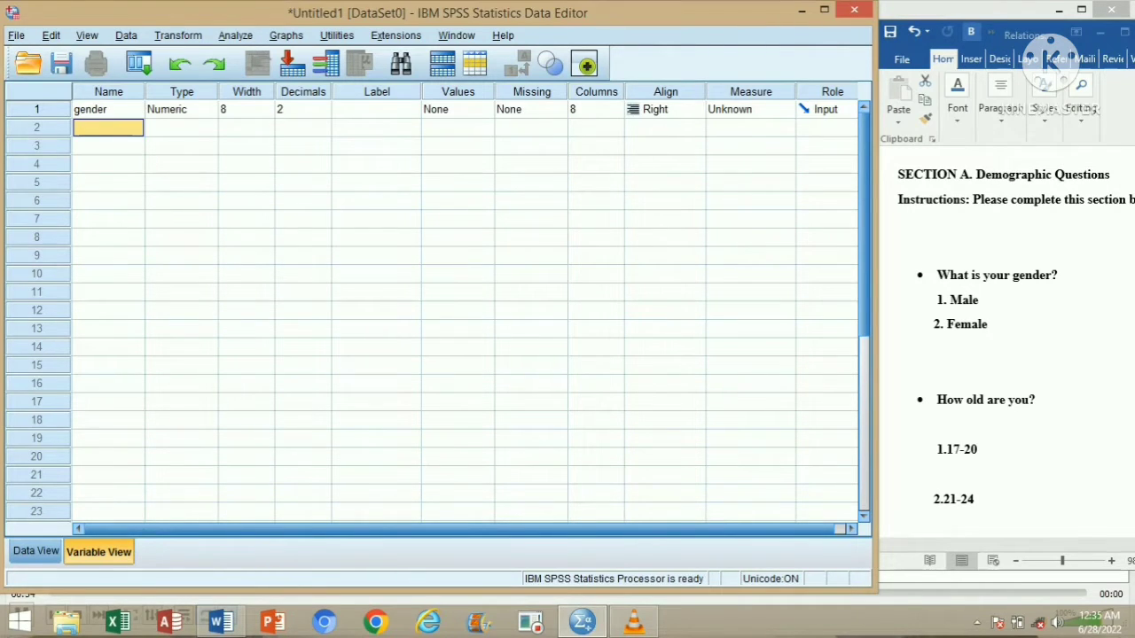
Step: Add the value label 1 = Male to the gender variable, following the questionnaire's answer options
left_click(457, 92)
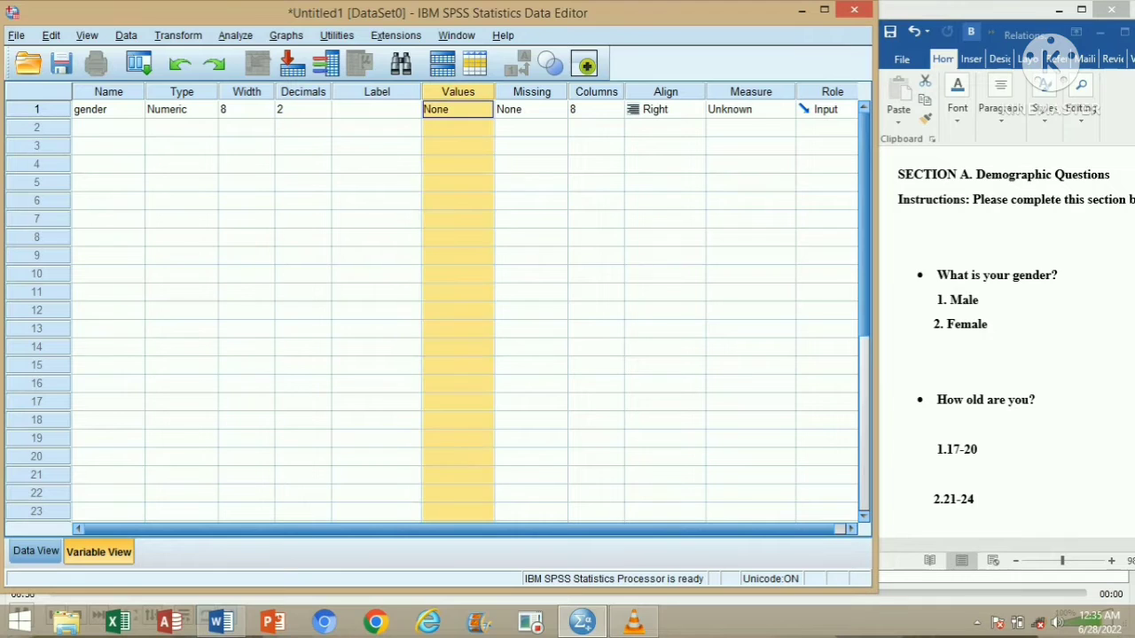
left_click(458, 110)
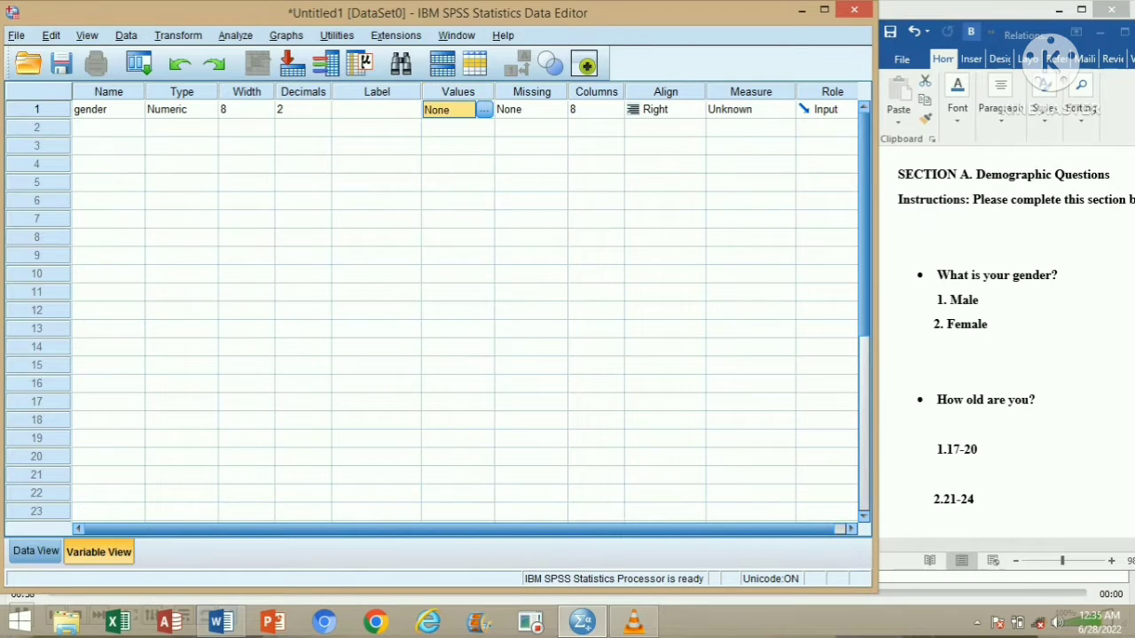
left_click(484, 110)
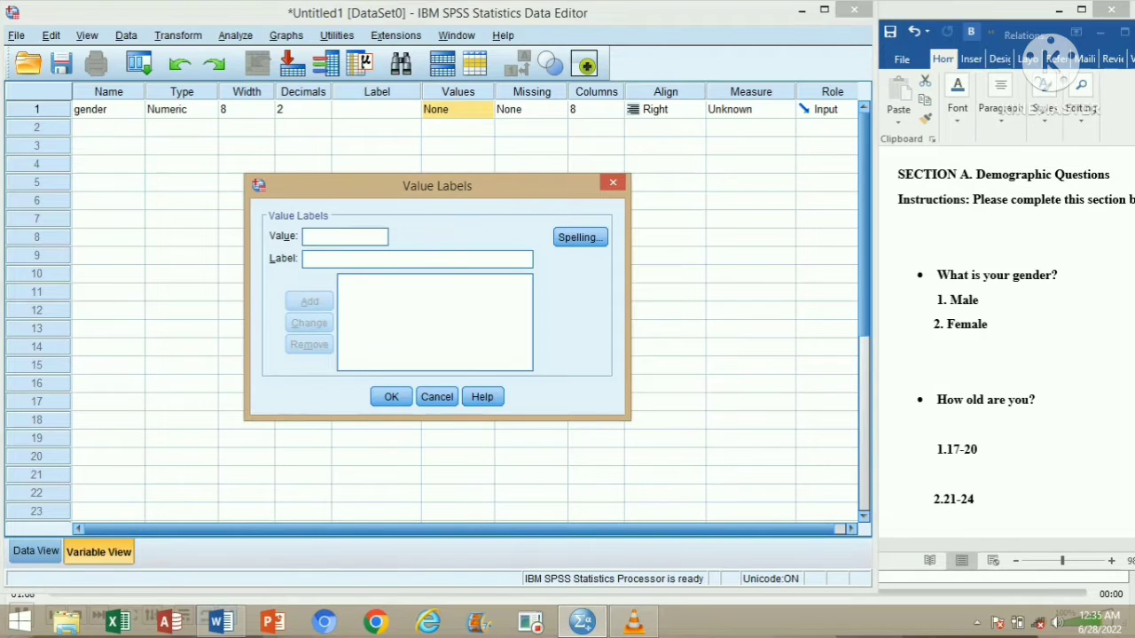
double_click(1032, 276)
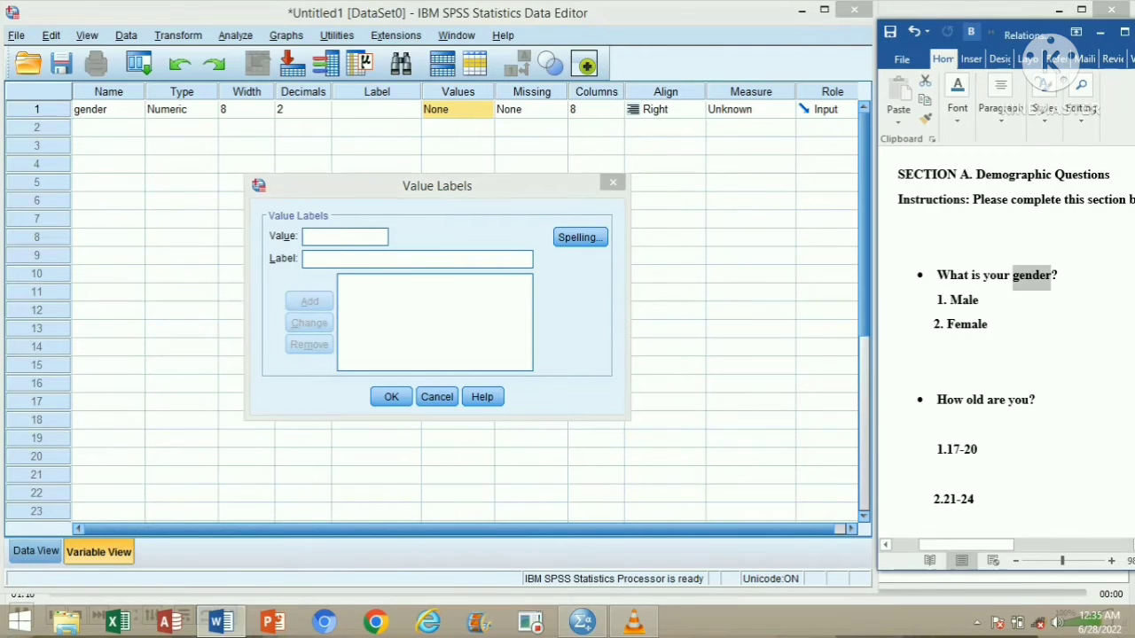
left_click_drag(979, 301, 947, 325)
left_click(947, 326)
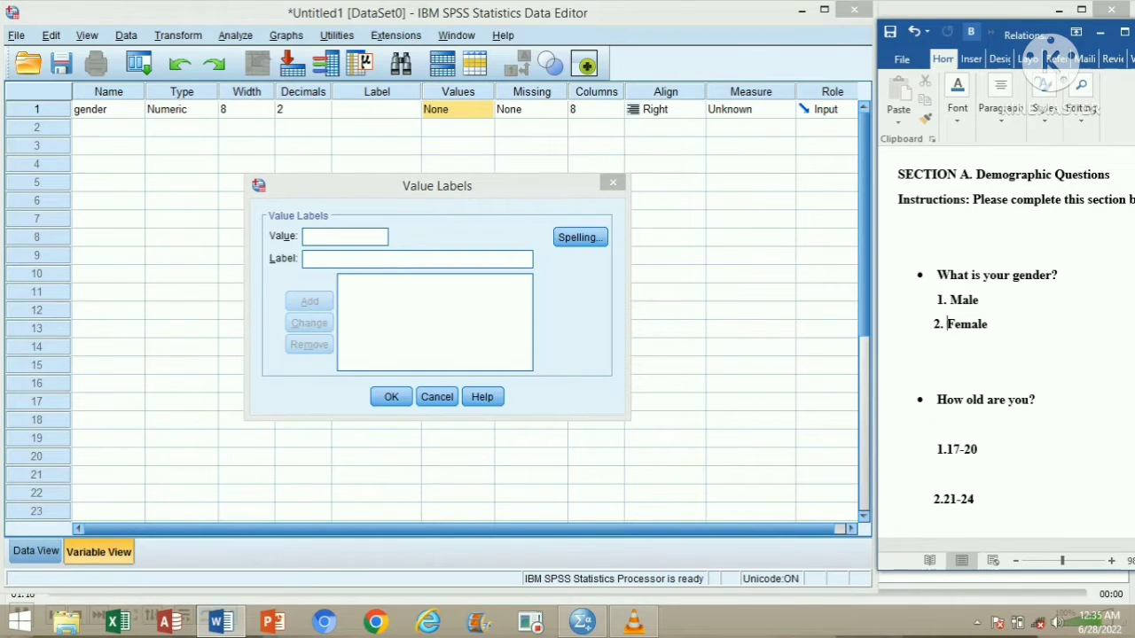
left_click(344, 237)
type("1")
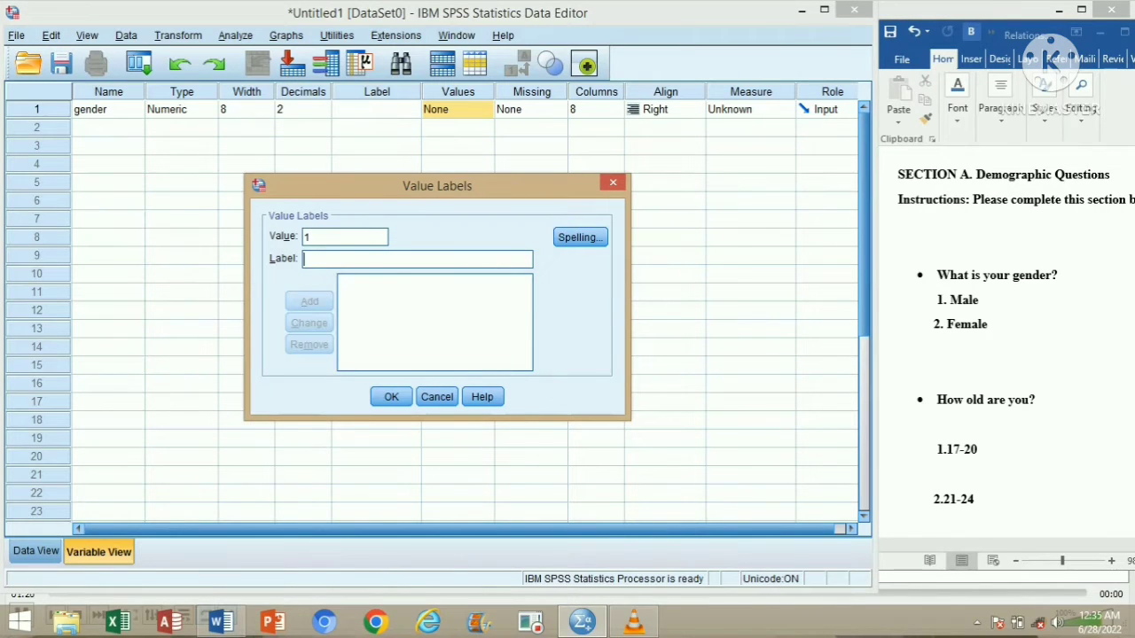
type("Male")
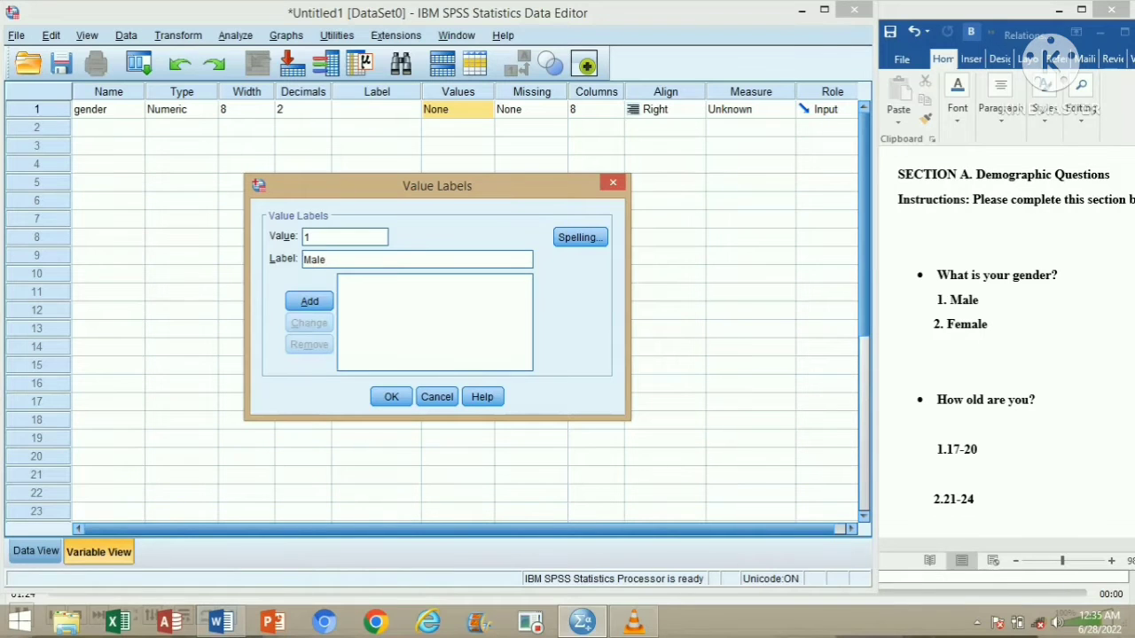
left_click(310, 301)
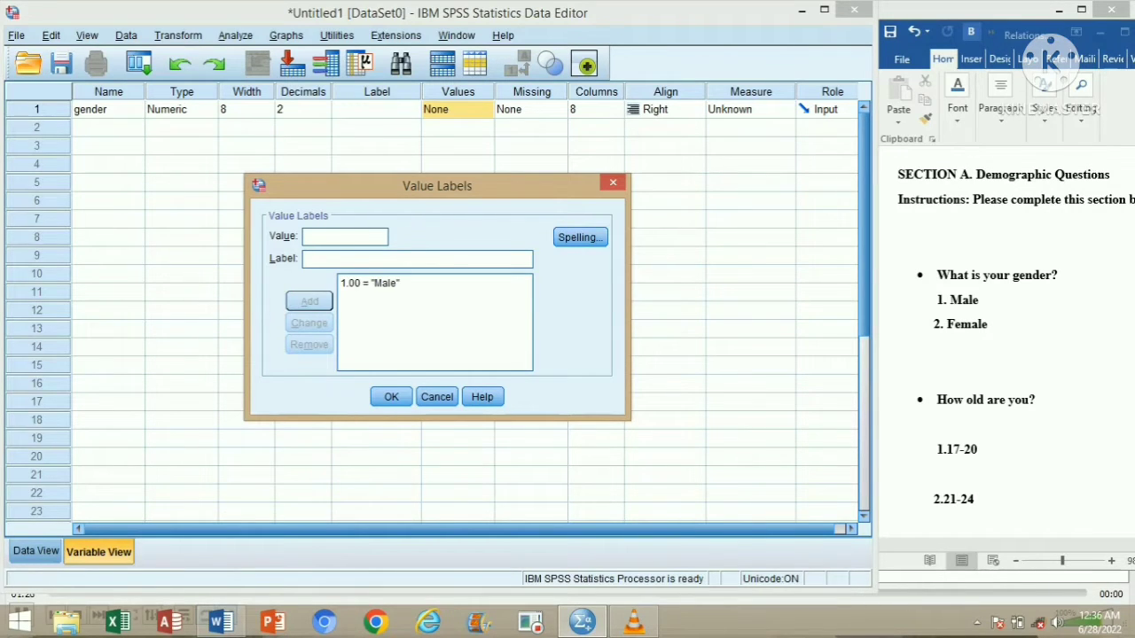
Step: Add the value label 2 = Female to the gender variable and apply its value labels
triple_click(947, 326)
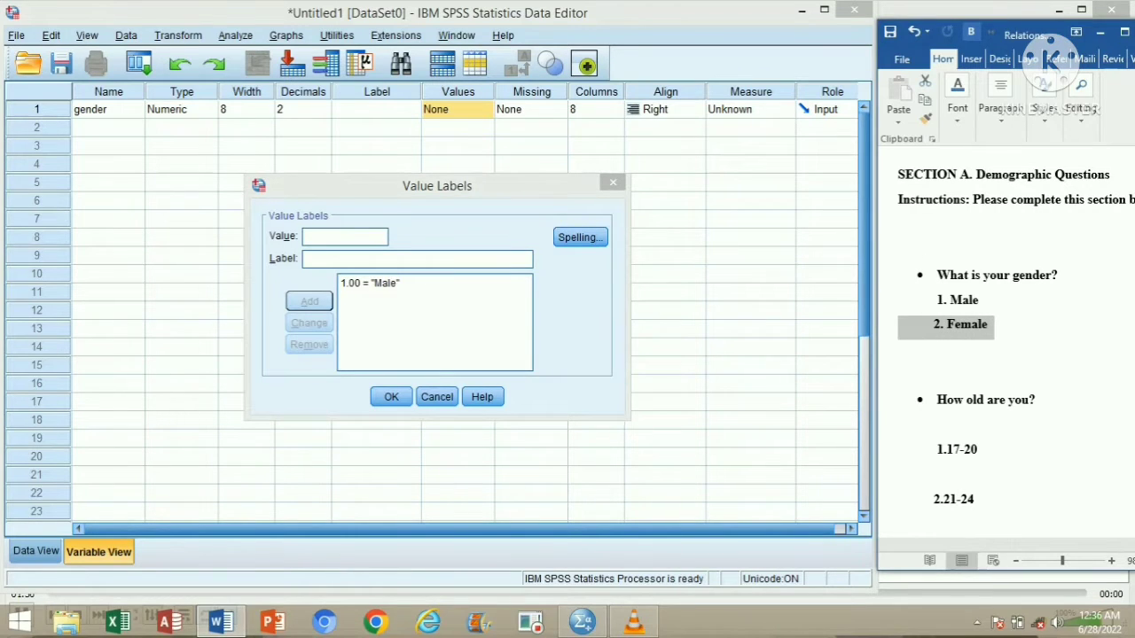
left_click(345, 236)
type("2")
left_click(345, 259)
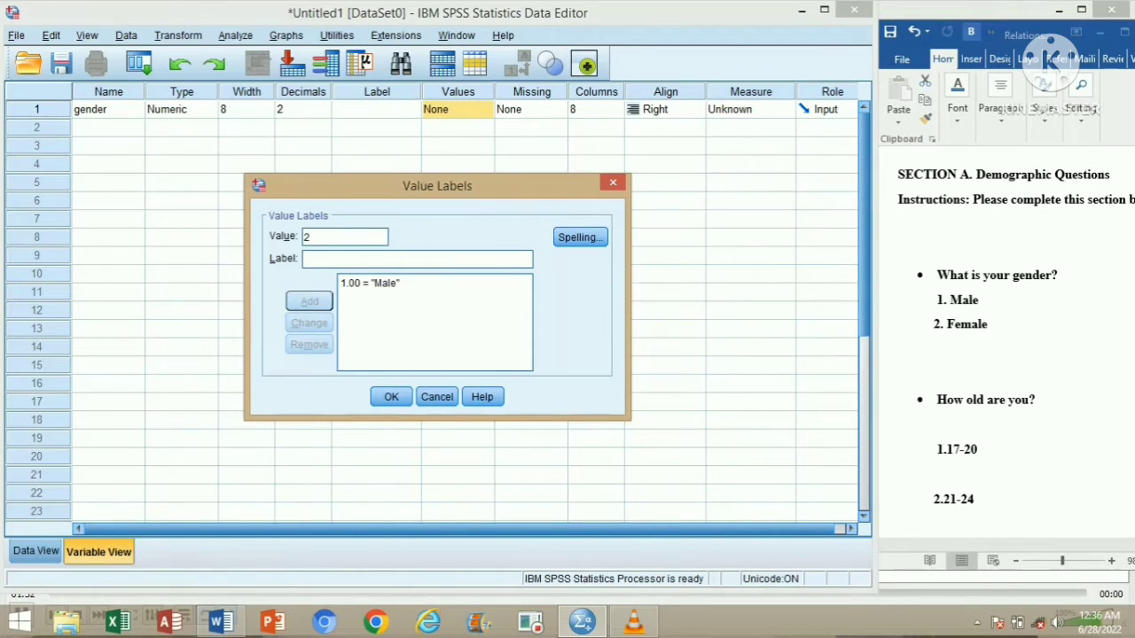
type("Female")
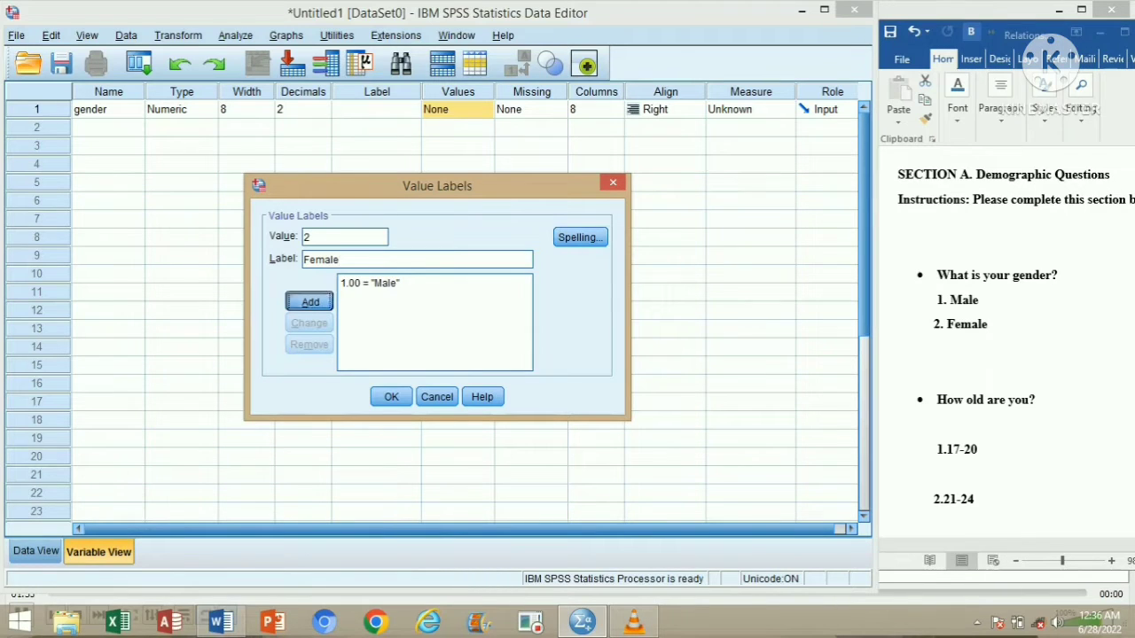
left_click(310, 301)
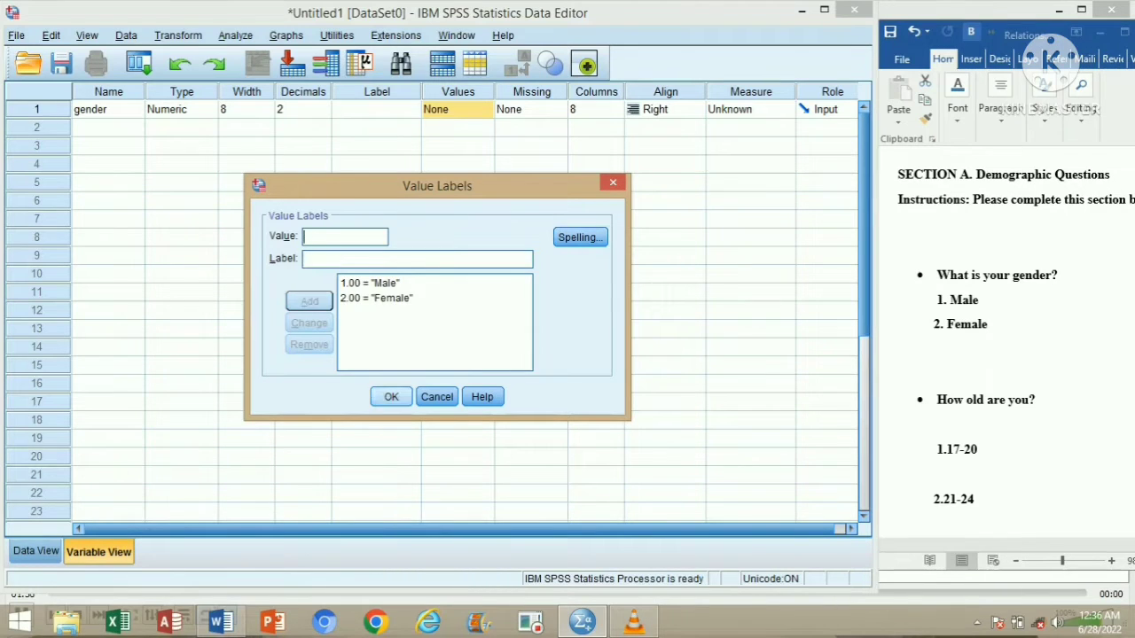
left_click(391, 396)
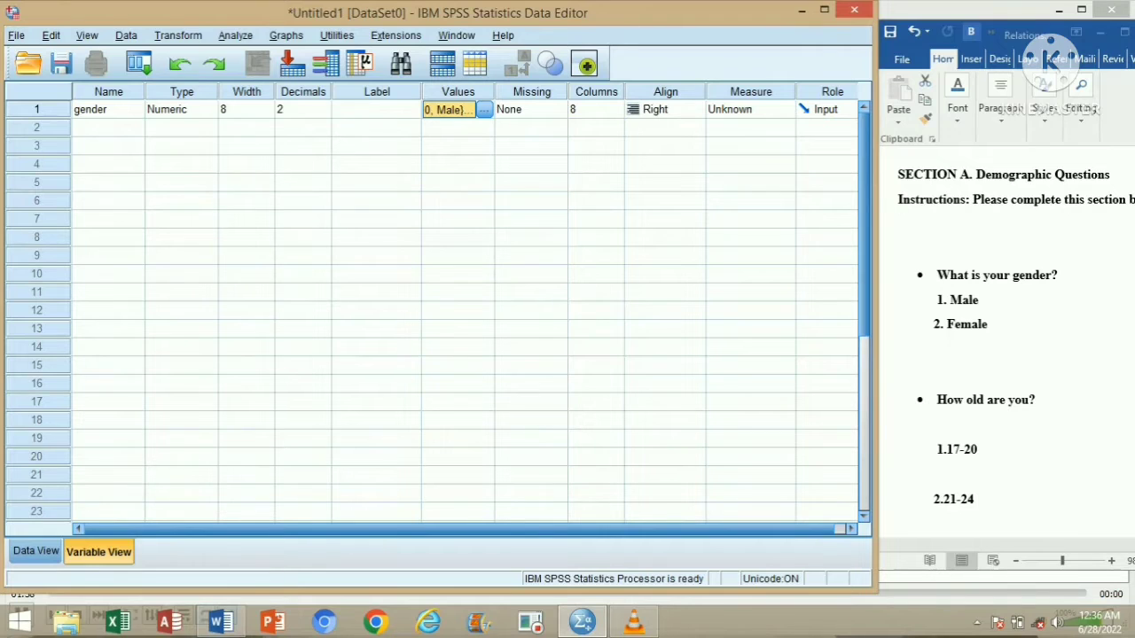
Step: Define the second variable as age, based on the questionnaire's "How old are you?" question
left_click(108, 128)
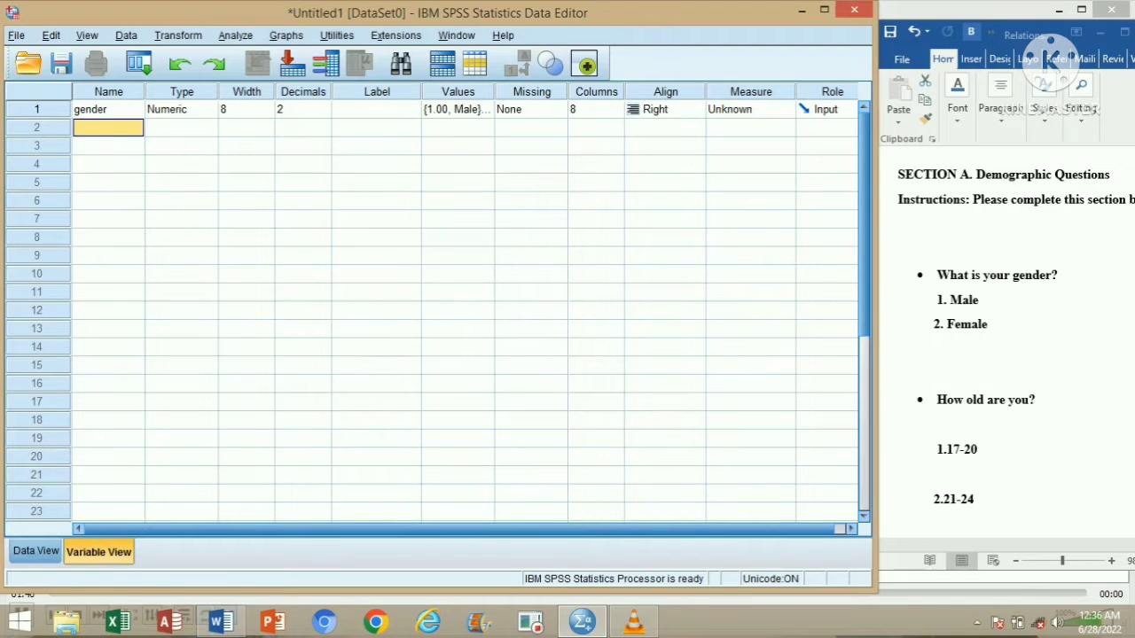
left_click(890, 325)
scroll(889, 326, "down", 1)
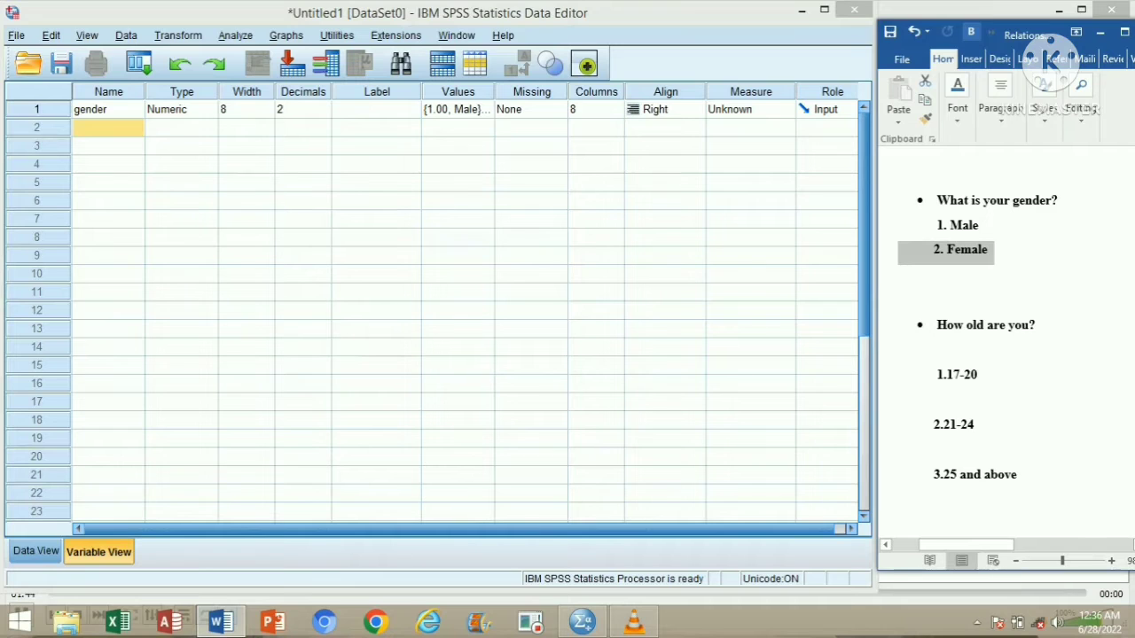
scroll(1007, 346, "down", 1)
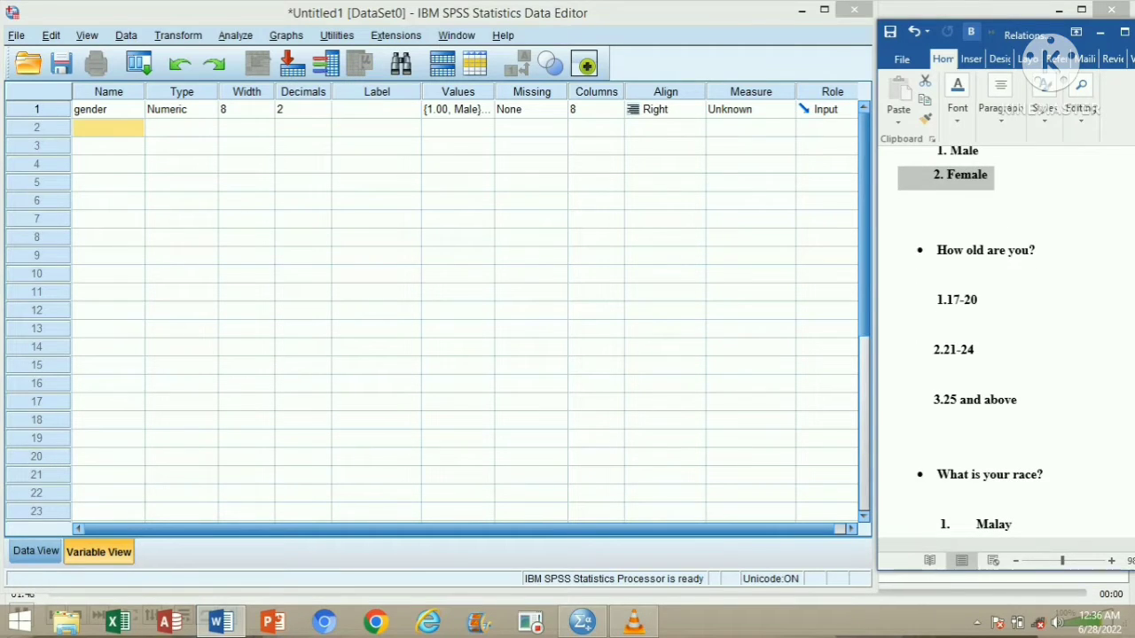
left_click(108, 128)
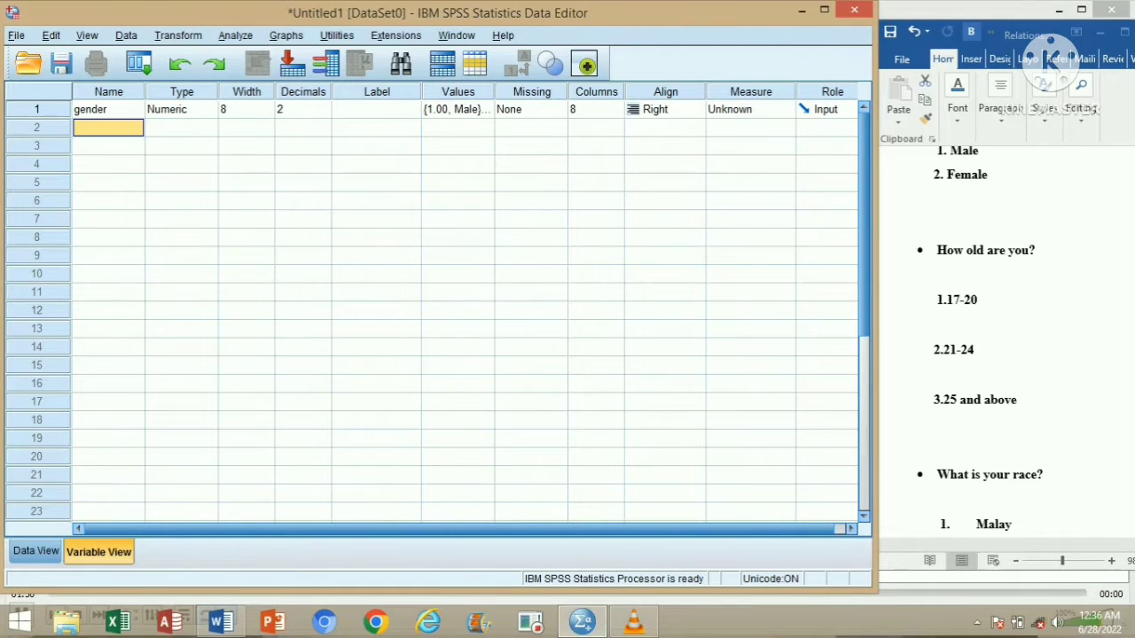
type("age")
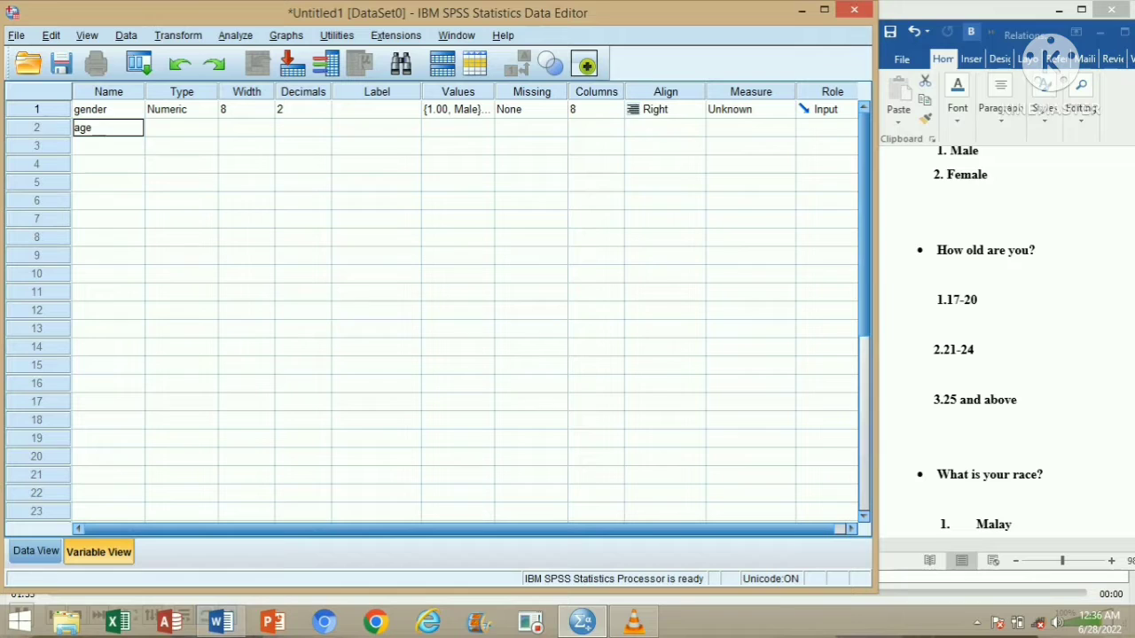
key("Return")
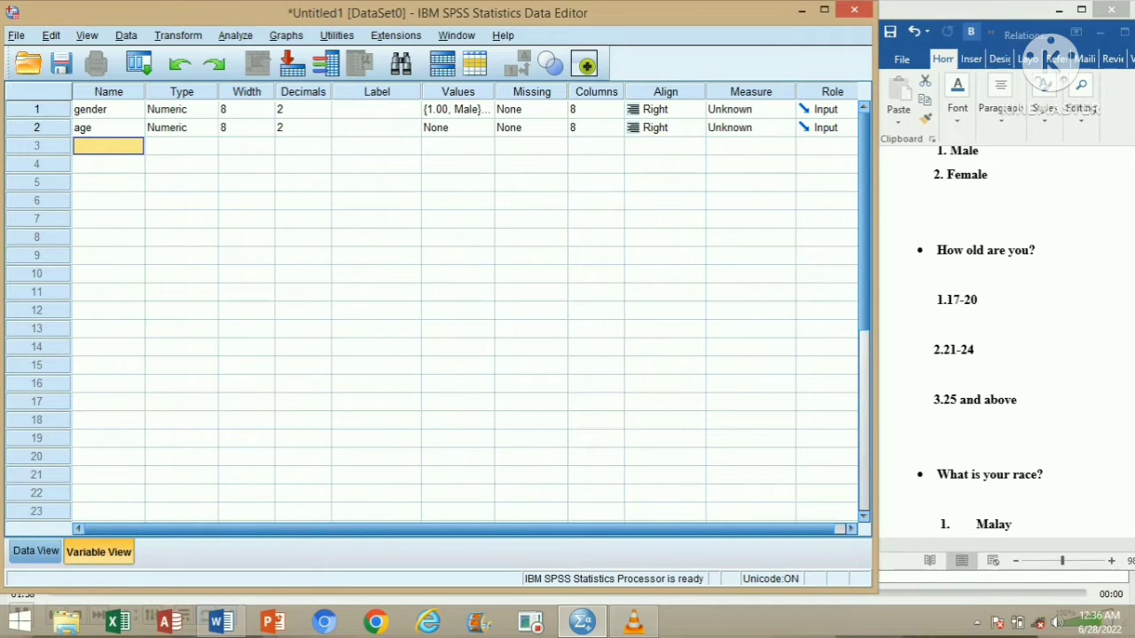
Step: Add the value label 1 = 17-20 to the age variable, following the questionnaire's age ranges
left_click(456, 127)
left_click(483, 128)
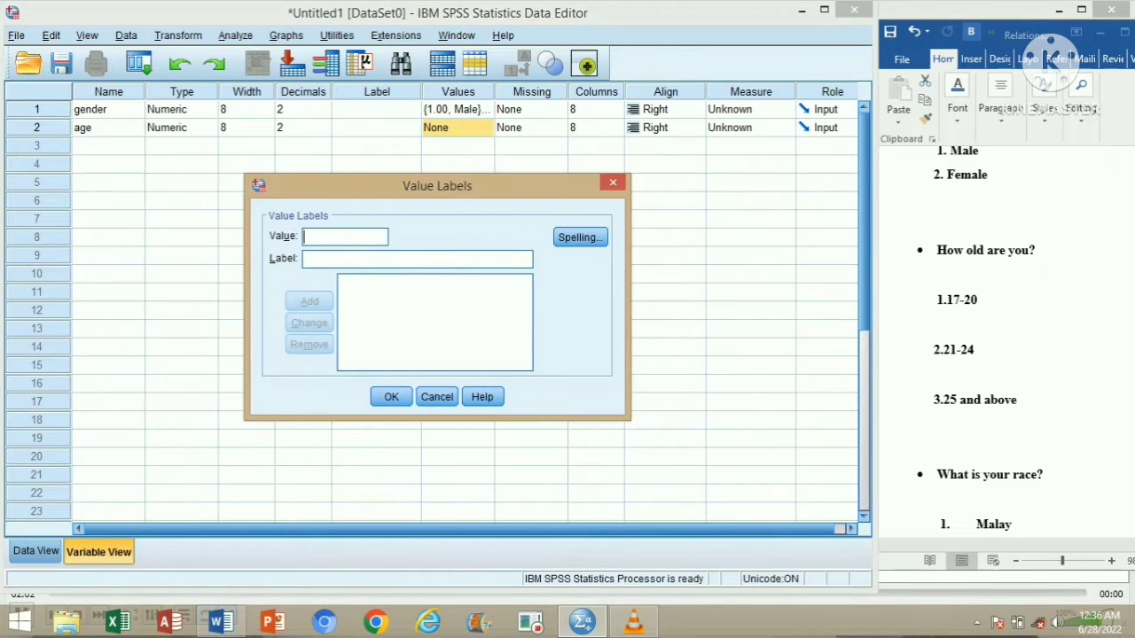
left_click(891, 175)
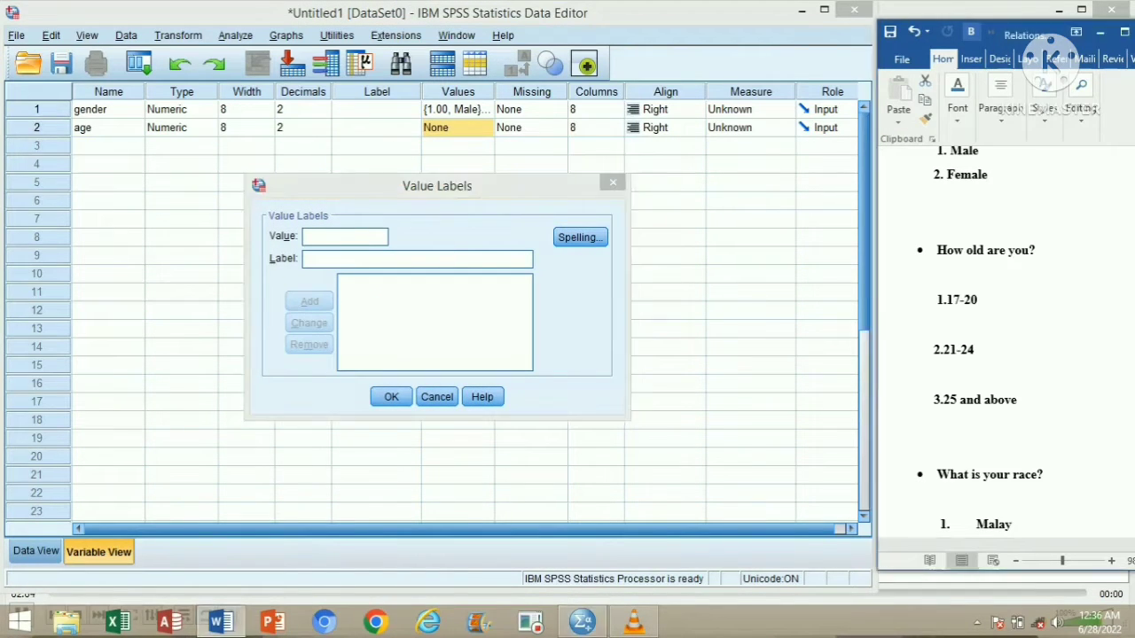
scroll(890, 176, "down", 1)
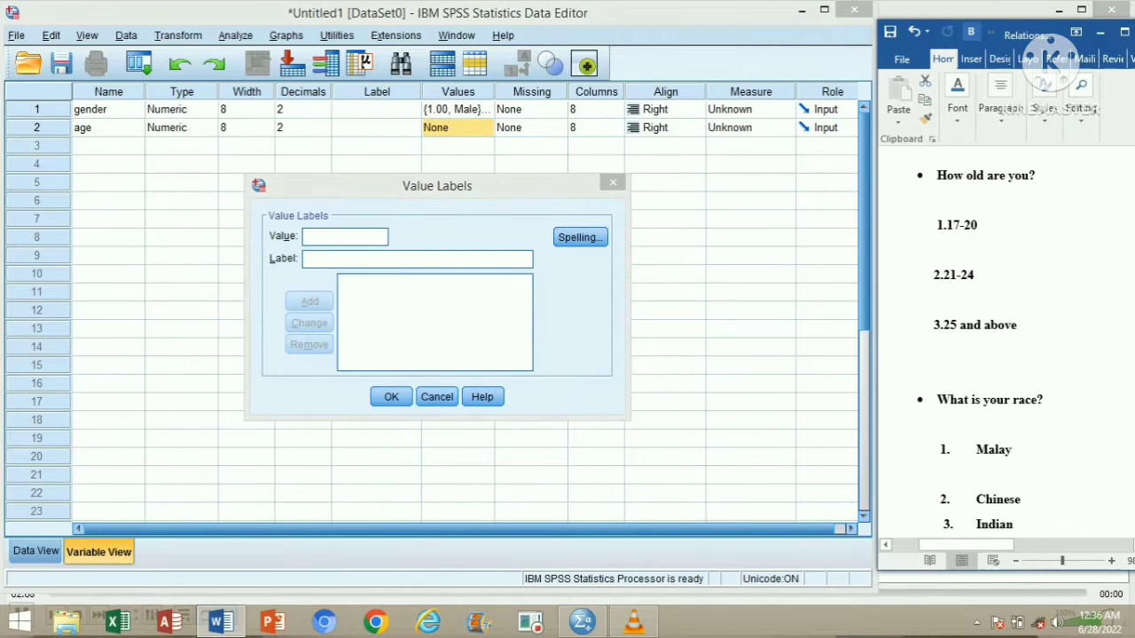
left_click_drag(937, 226, 977, 226)
left_click_drag(978, 275, 940, 275)
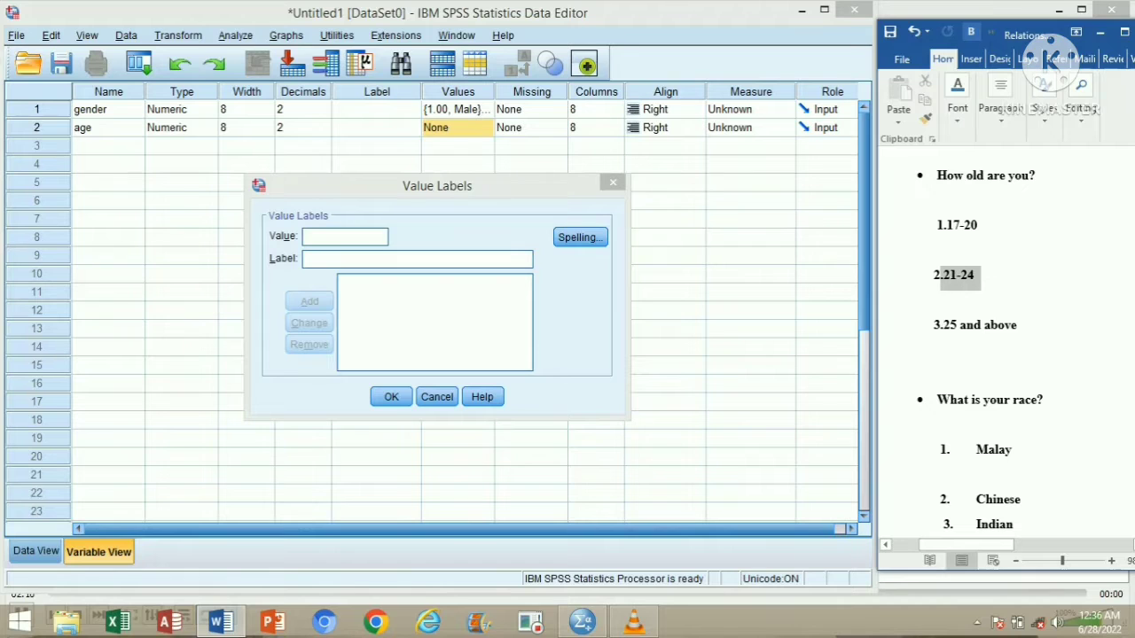
left_click_drag(1018, 325, 943, 325)
left_click(950, 324)
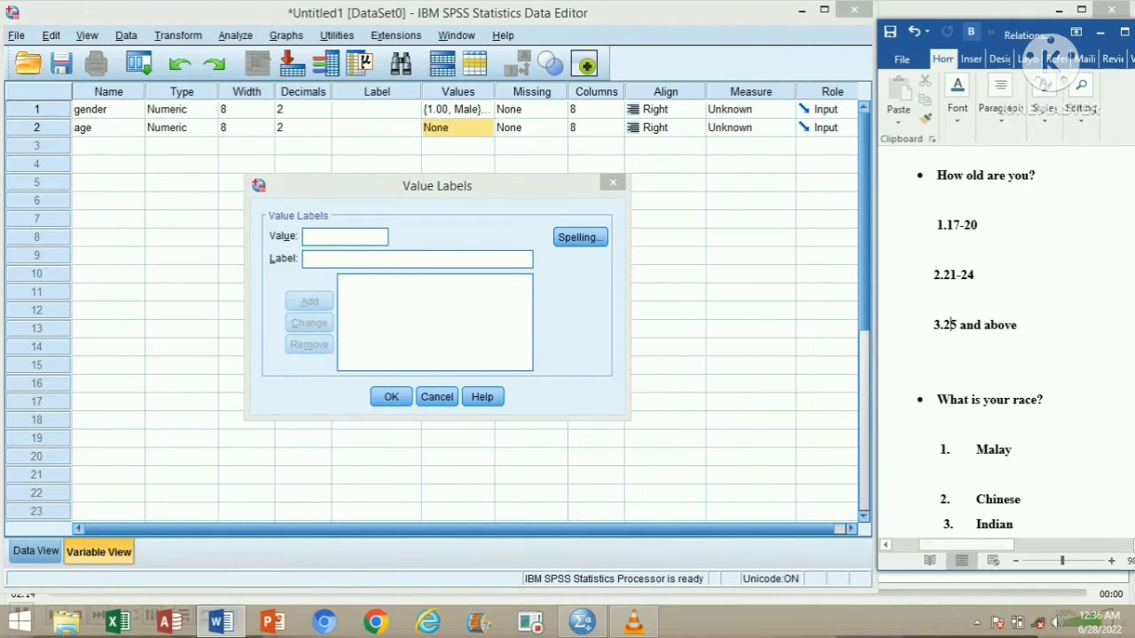
left_click(344, 237)
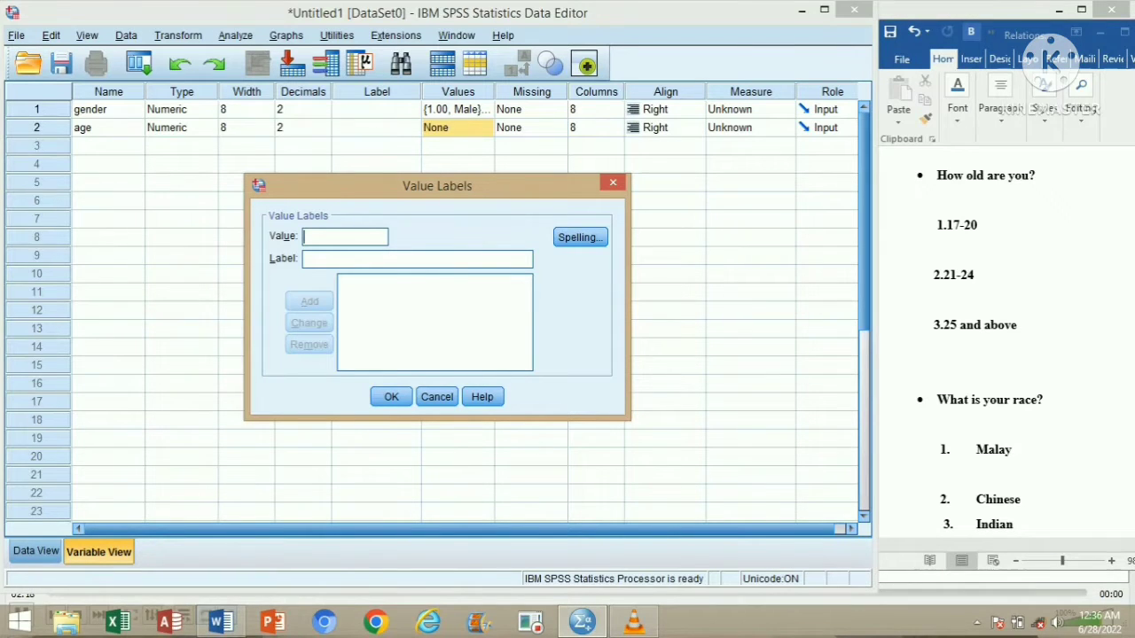
type("1")
key("Tab")
type("17-20")
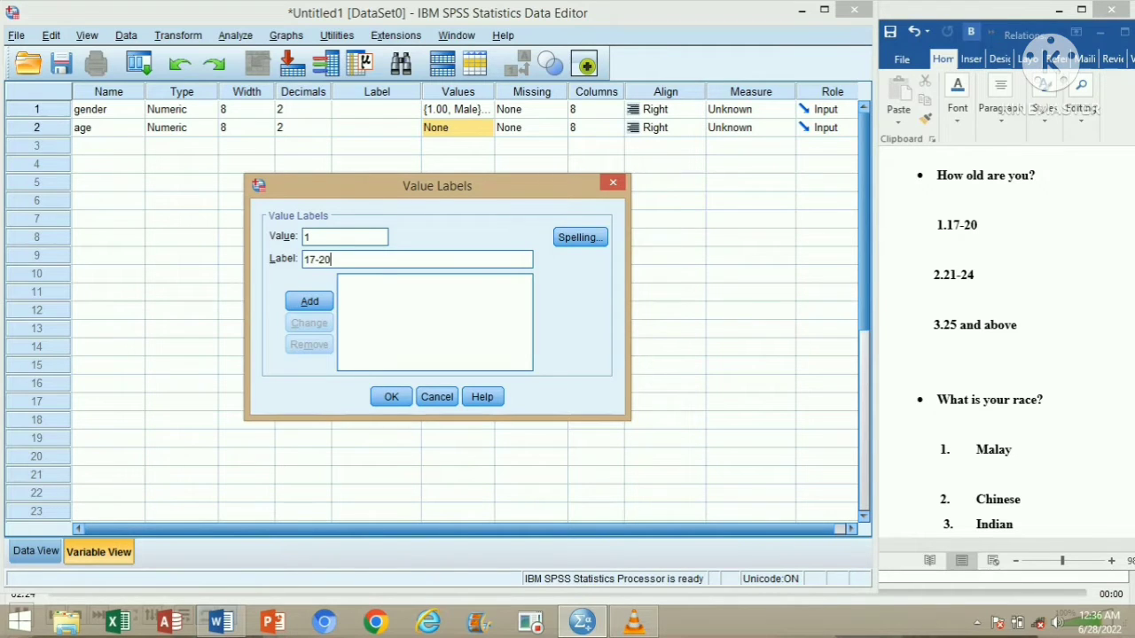
key("Return")
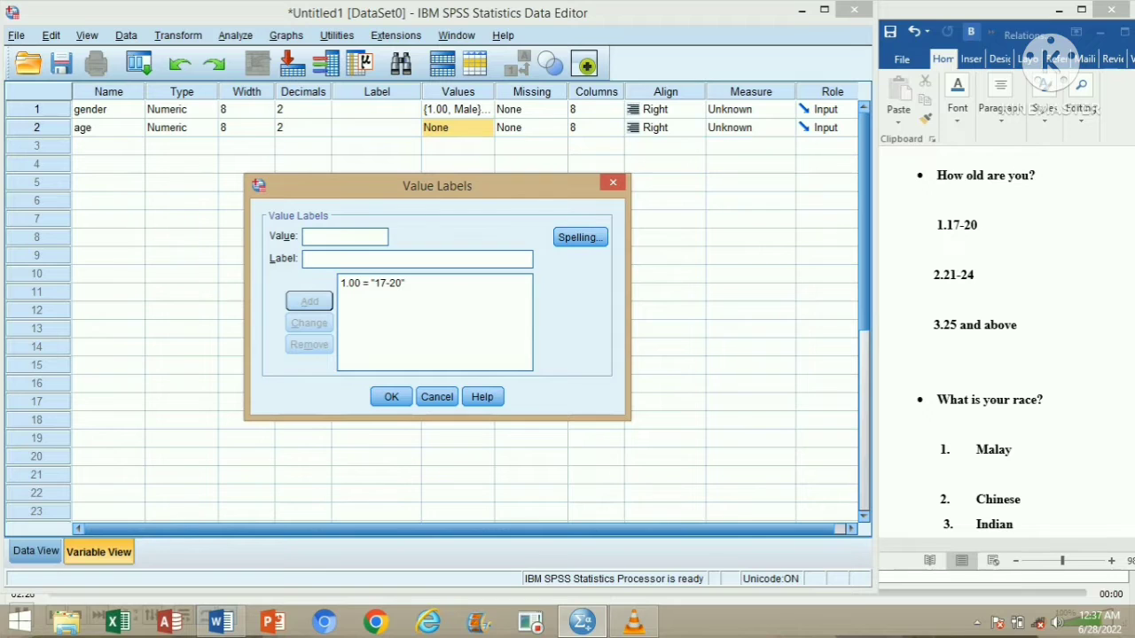
Step: Add the value label 2 = 21-24 to the age variable, following the questionnaire's second age range
left_click_drag(957, 325, 934, 275)
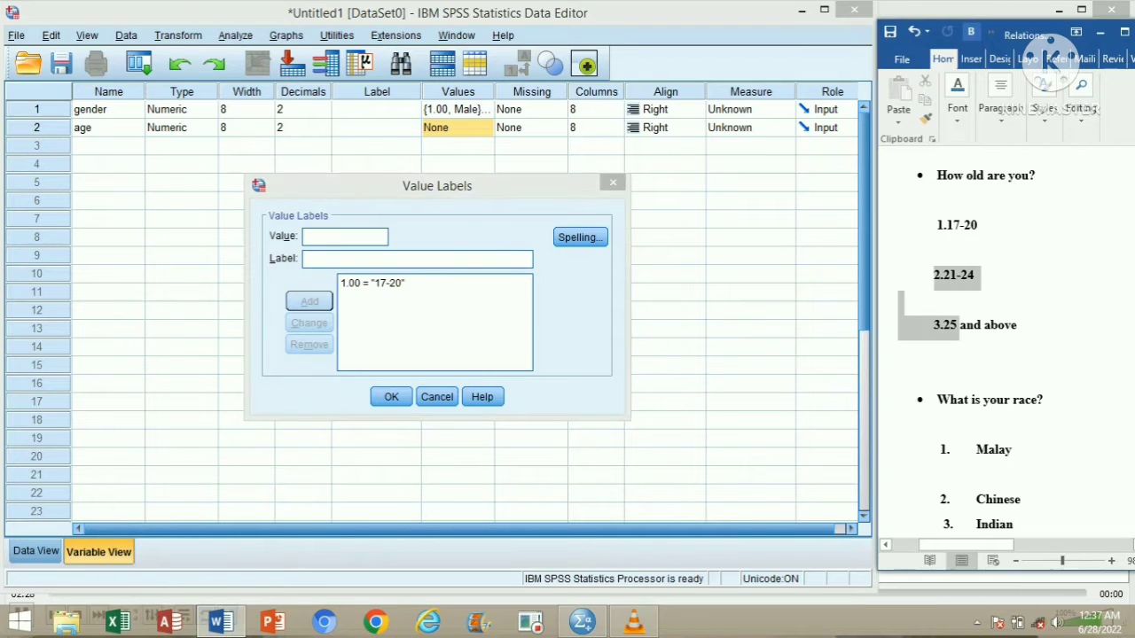
left_click(344, 237)
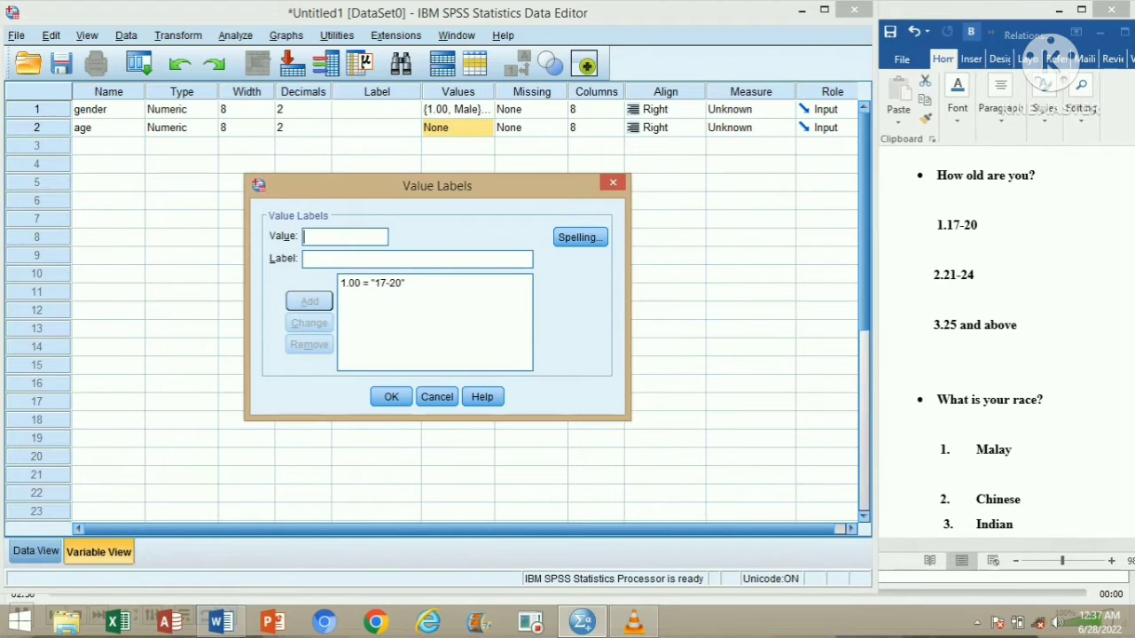
type("2")
key("Tab")
type("21")
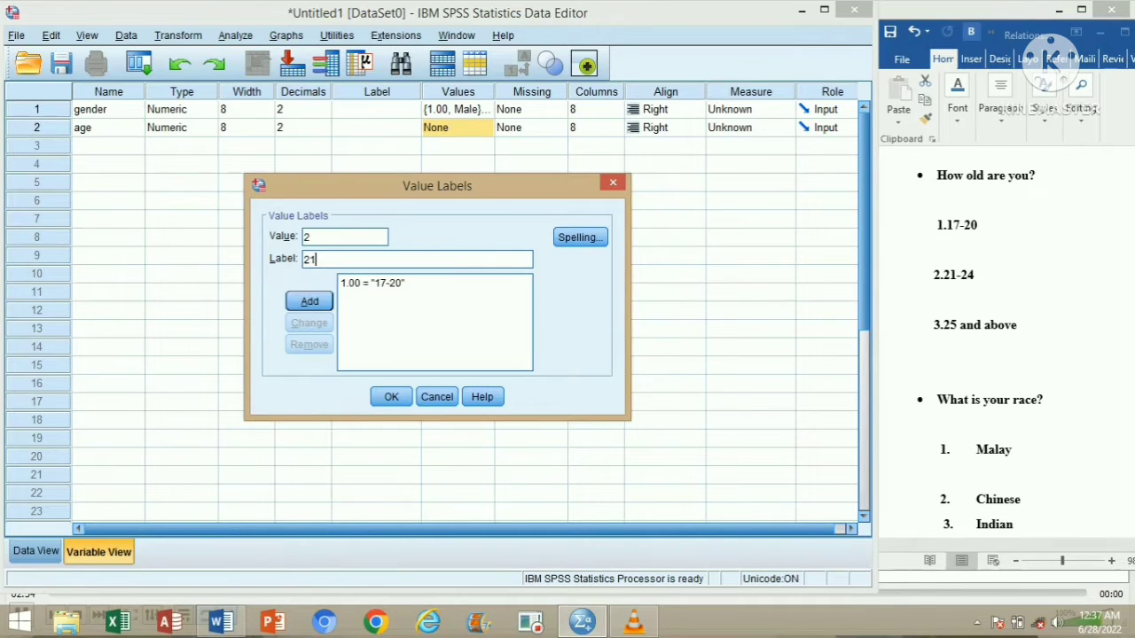
type("-24")
key("Return")
Step: Add the value label 3 = 25 and above to the age variable and apply its value labels
left_click(1020, 325)
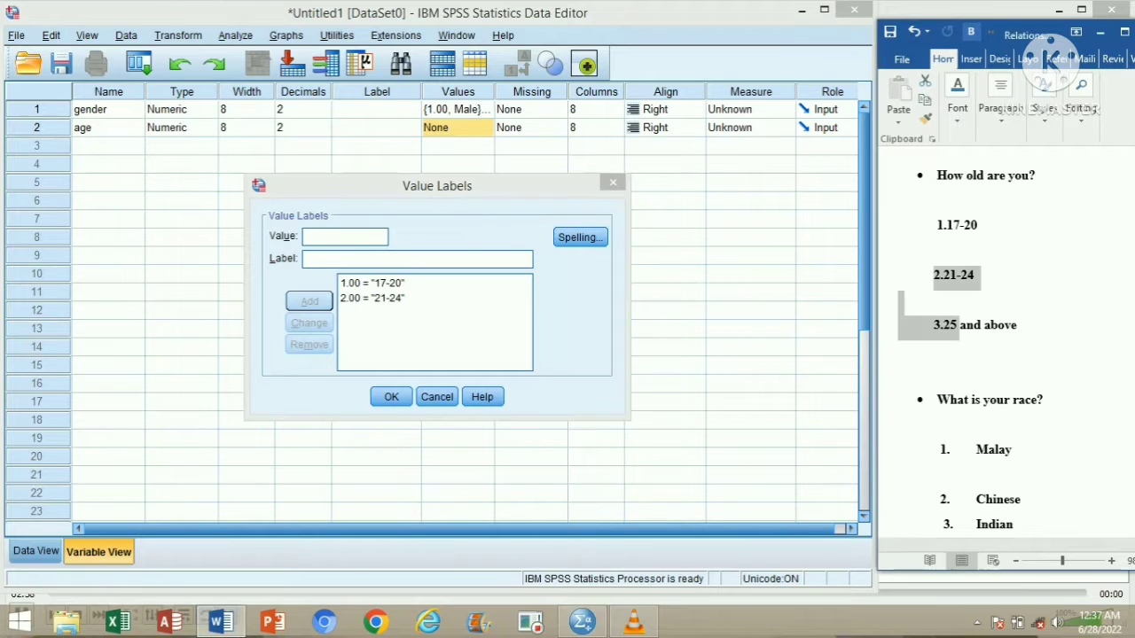
left_click_drag(1021, 326, 939, 326)
left_click(345, 237)
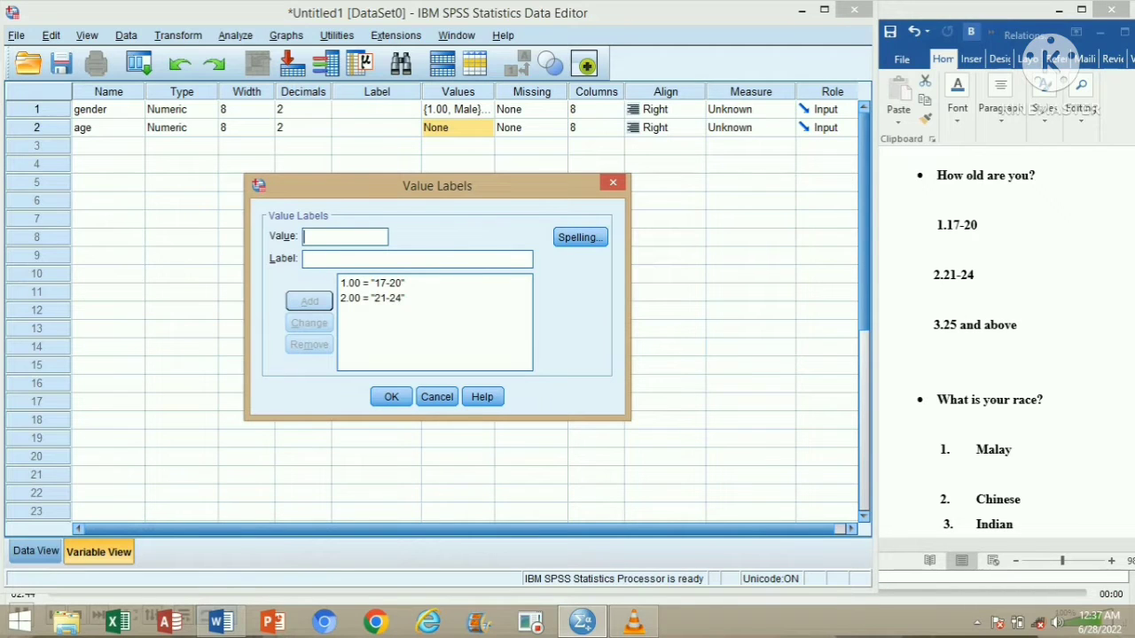
type("3")
key("Tab")
type("25 and abio")
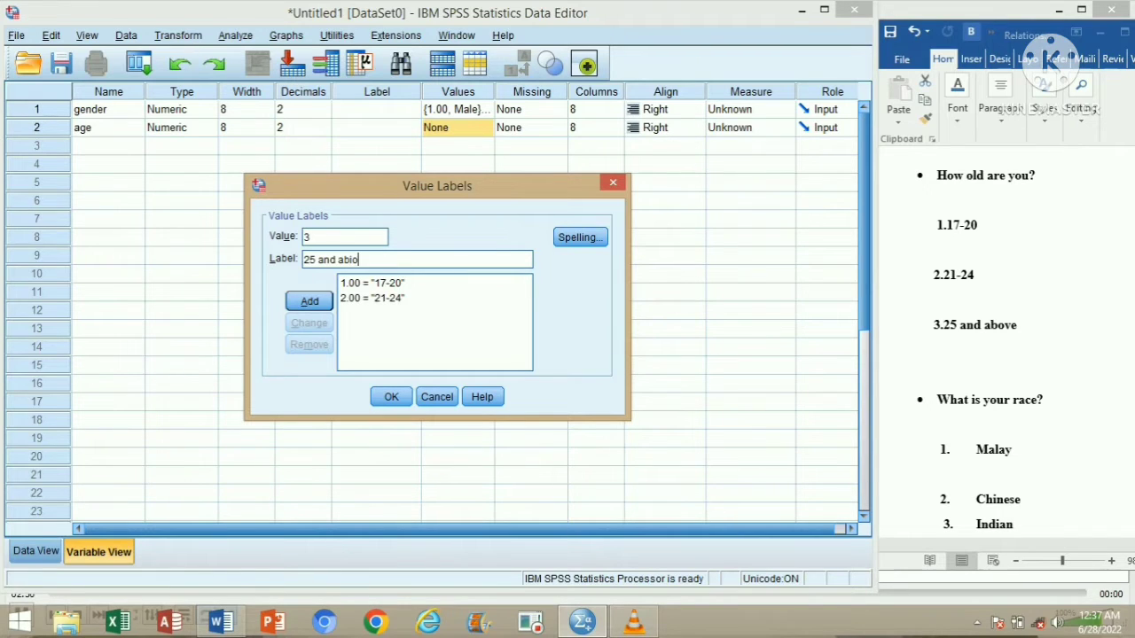
key("BackSpace")
key("BackSpace")
type("ove")
key("Return")
left_click(391, 396)
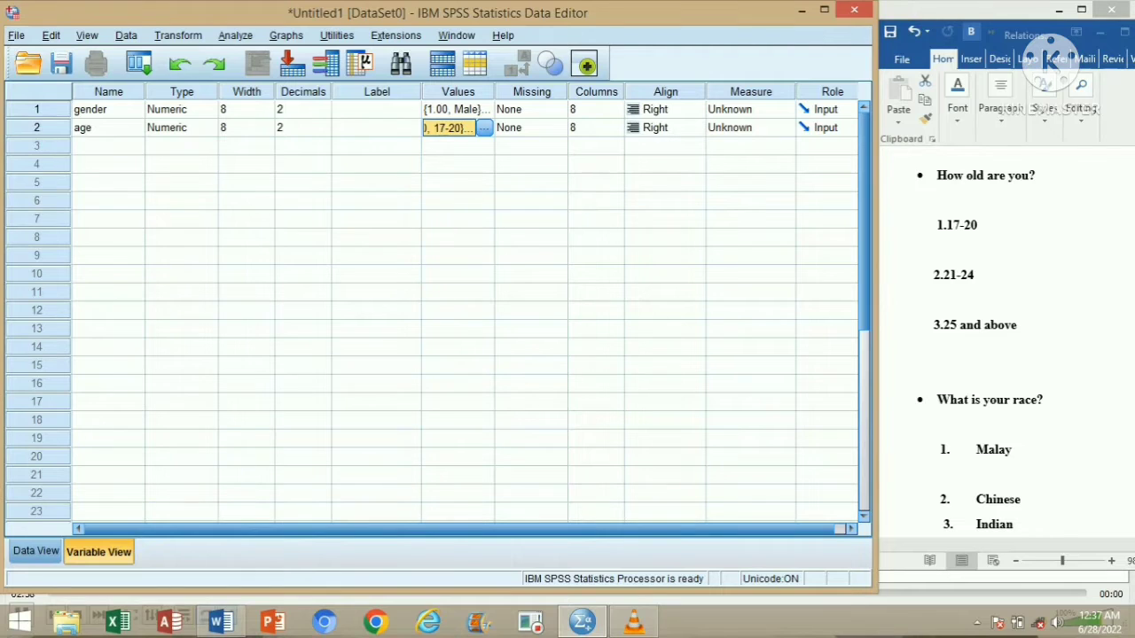
Step: Define the third variable as race, based on the questionnaire's "What is your race?" question
left_click(108, 146)
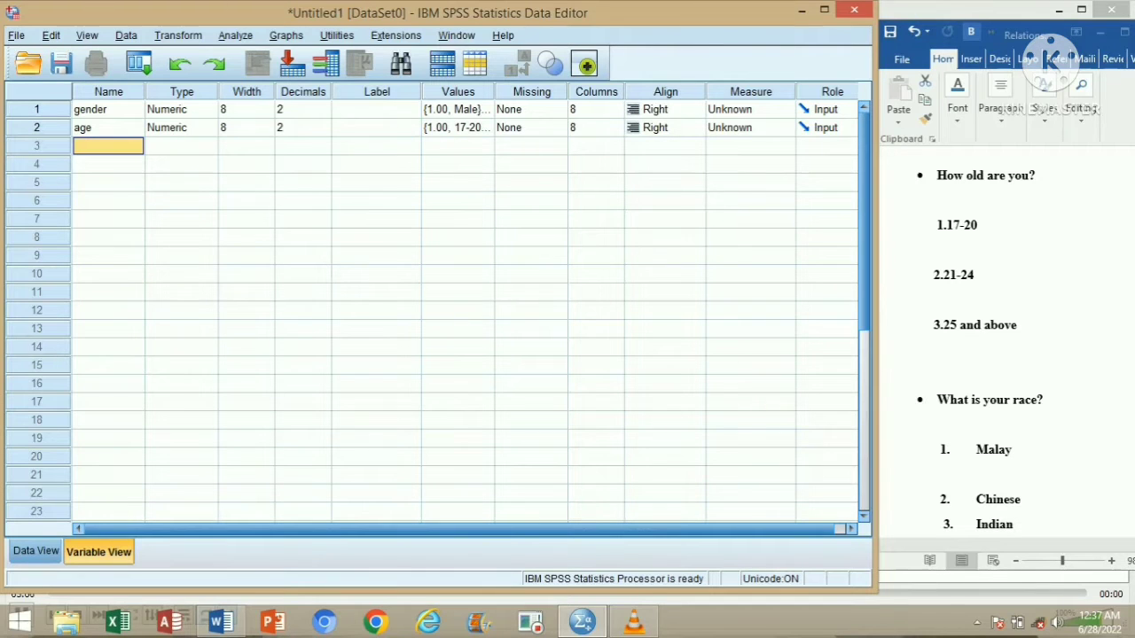
scroll(1006, 319, "down", 5)
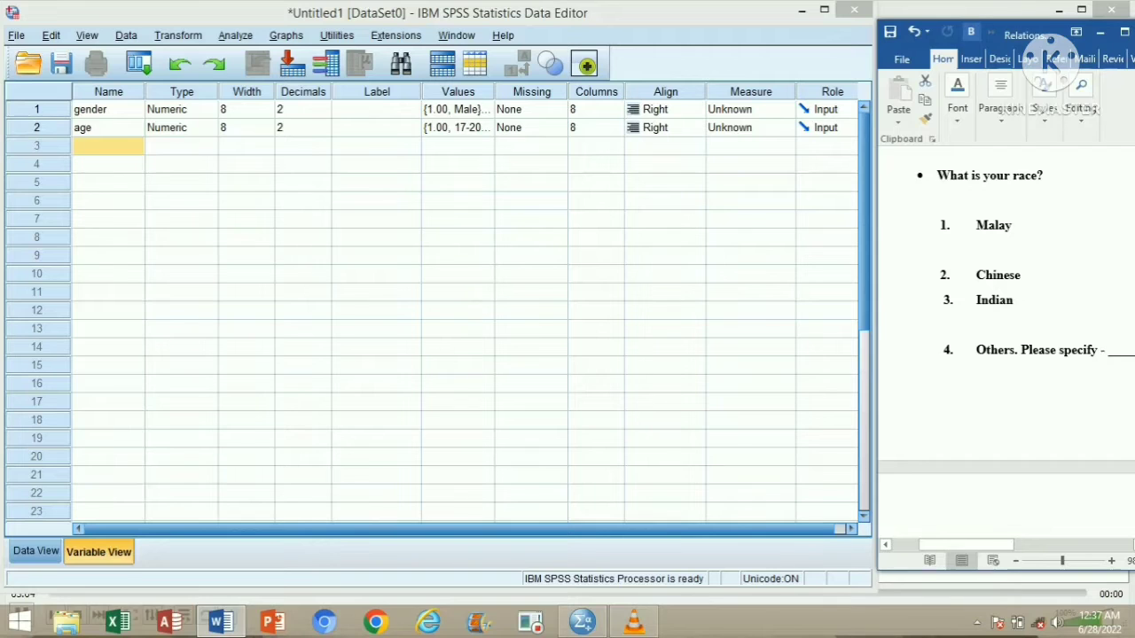
left_click_drag(1010, 176, 1037, 175)
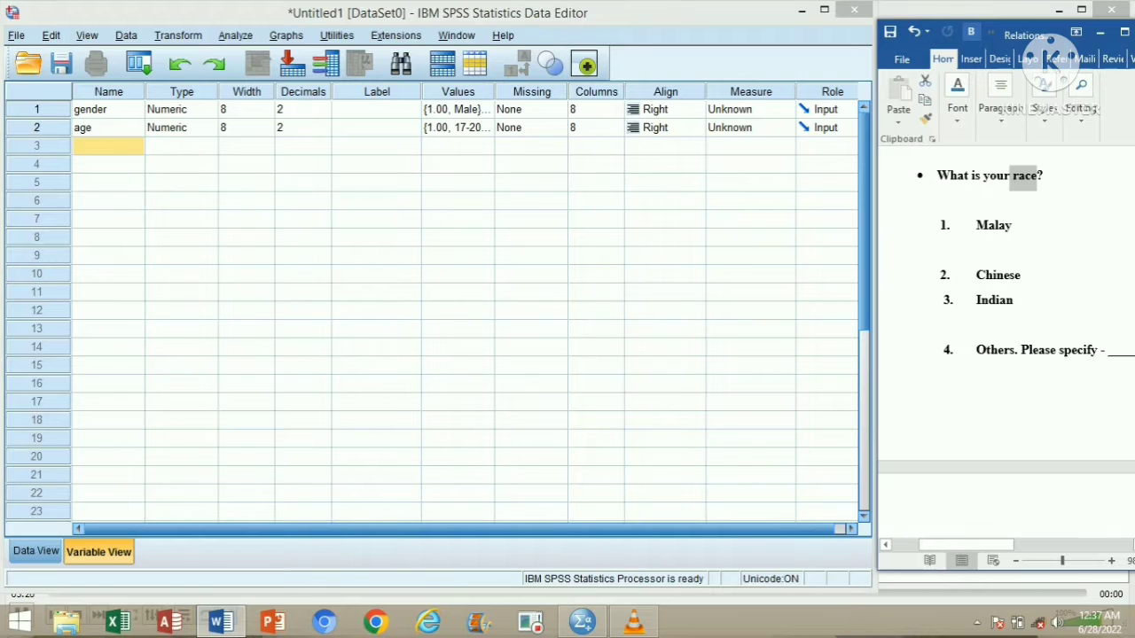
left_click(898, 199)
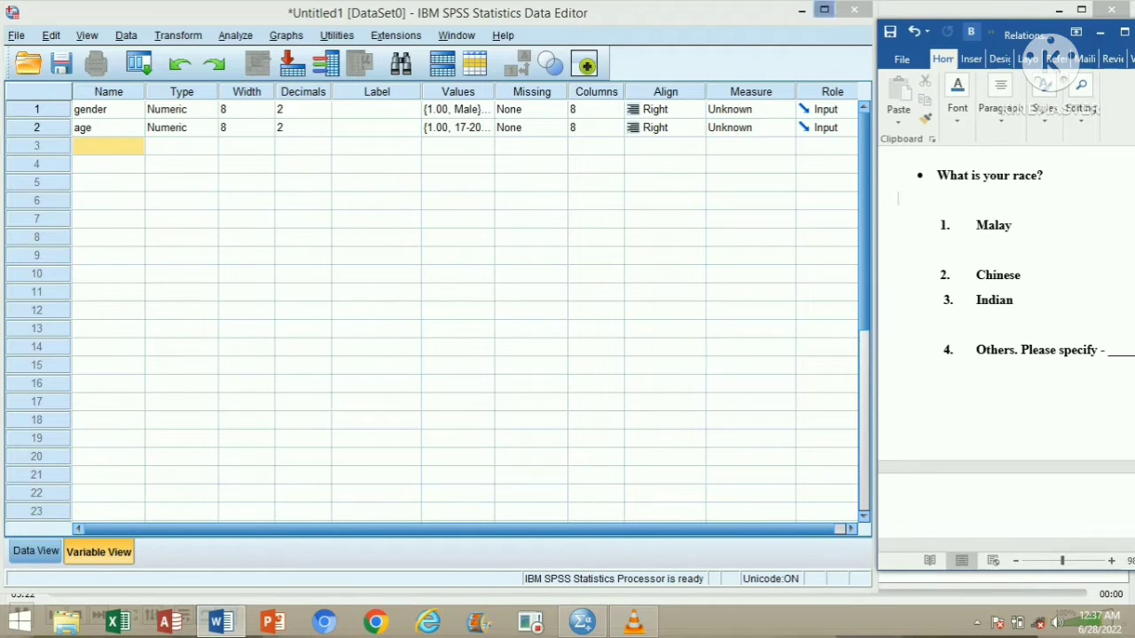
left_click(108, 146)
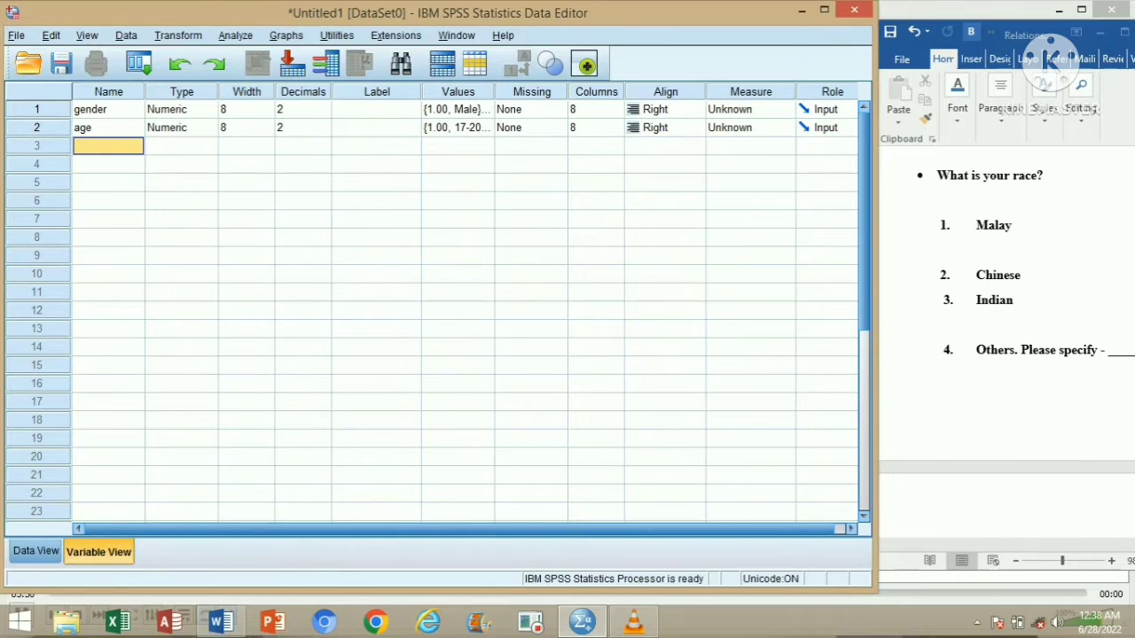
type("rac")
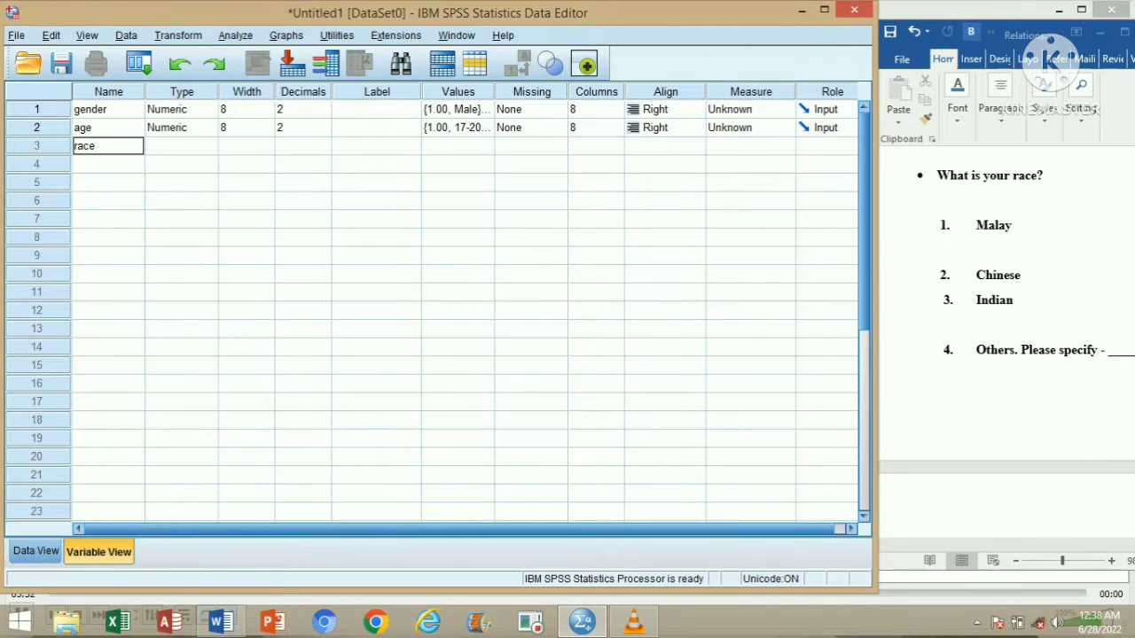
type("e")
key("Return")
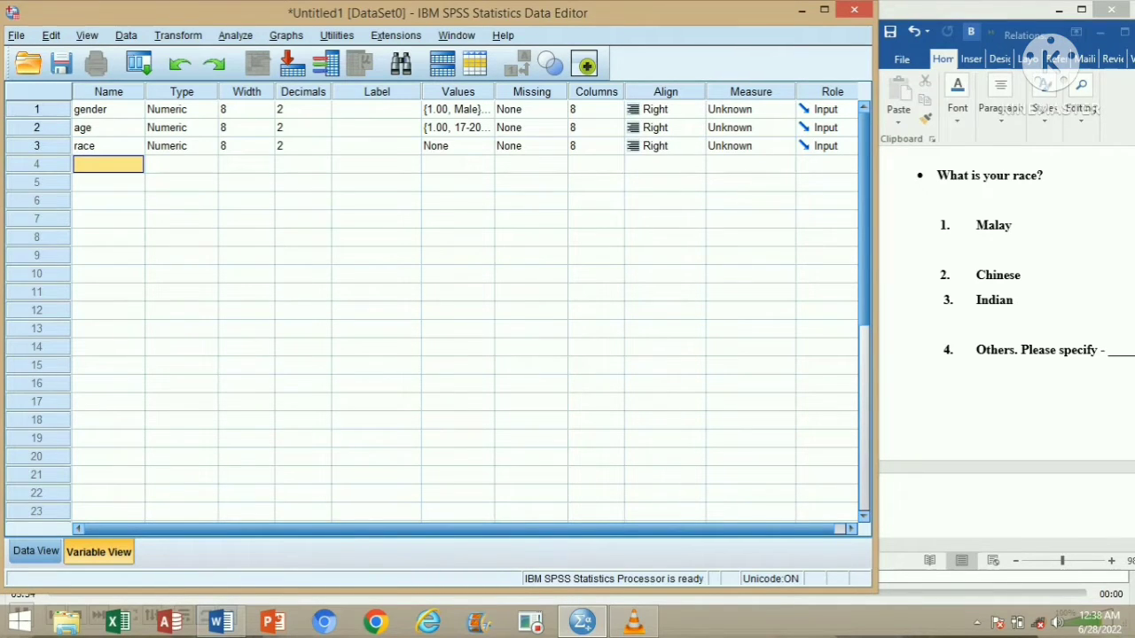
Step: Add the value label 1 = Malay to the race variable, following the questionnaire's answer options
left_click(458, 146)
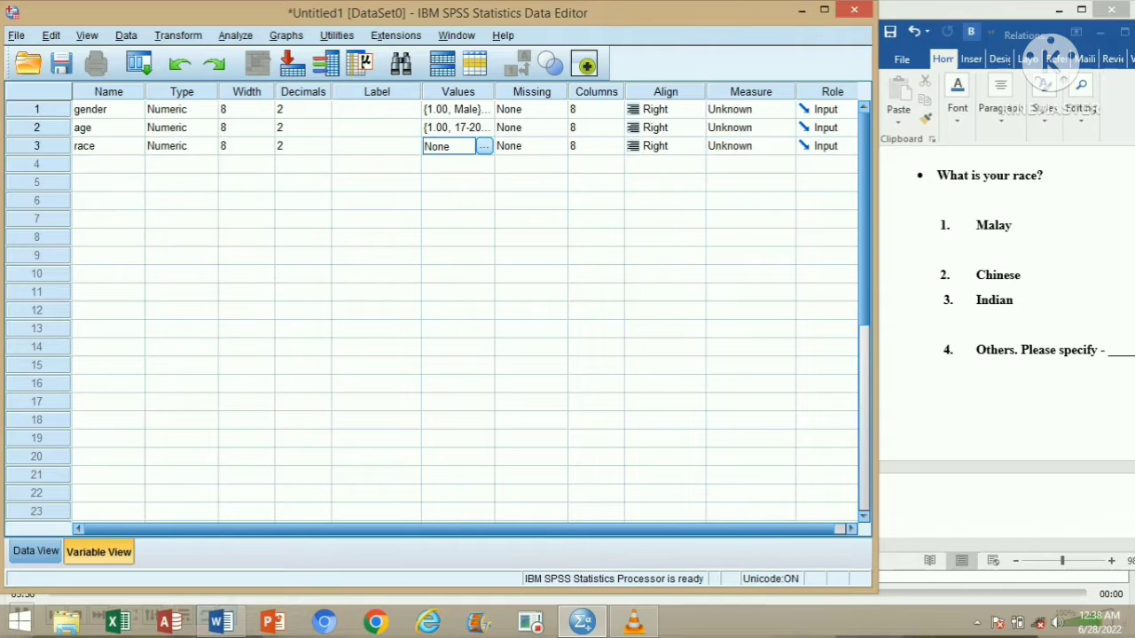
left_click(483, 146)
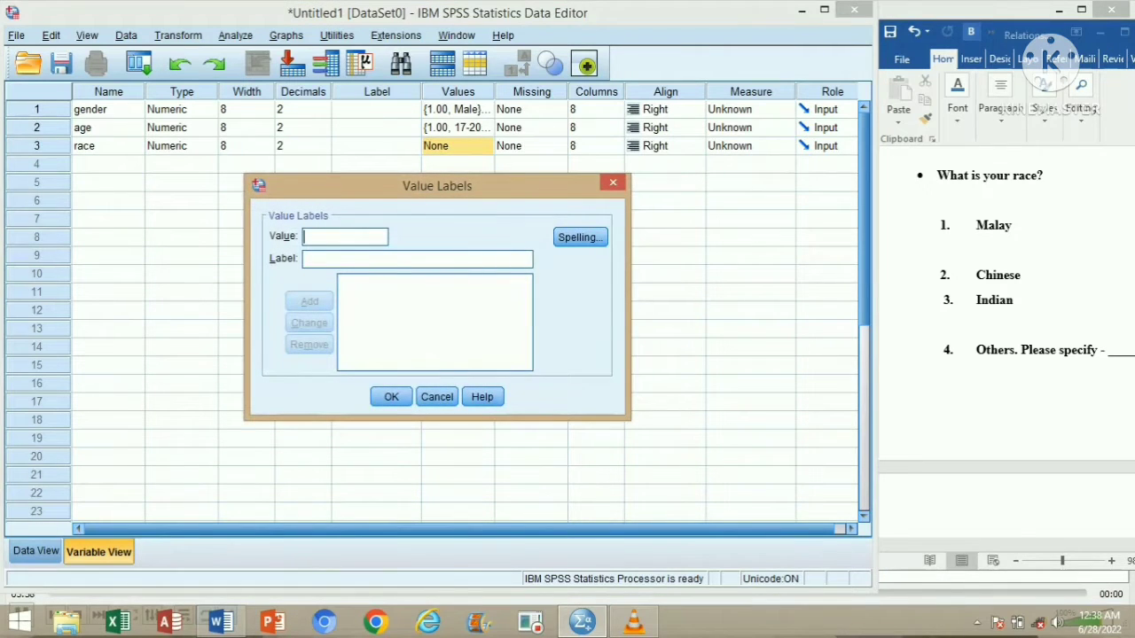
left_click(898, 199)
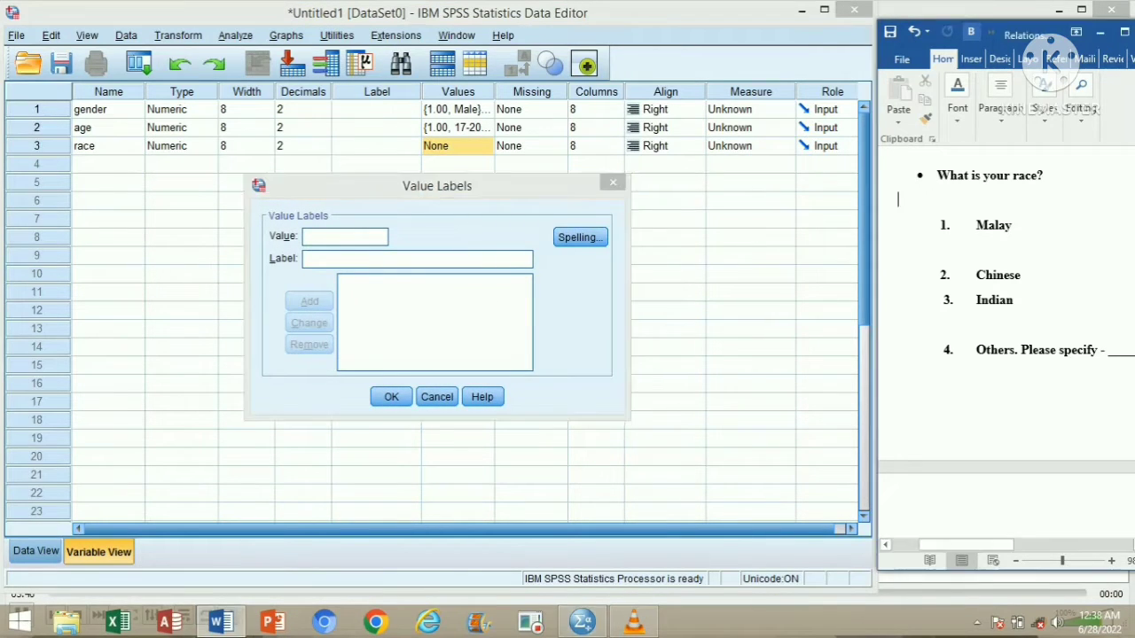
left_click_drag(1013, 225, 940, 225)
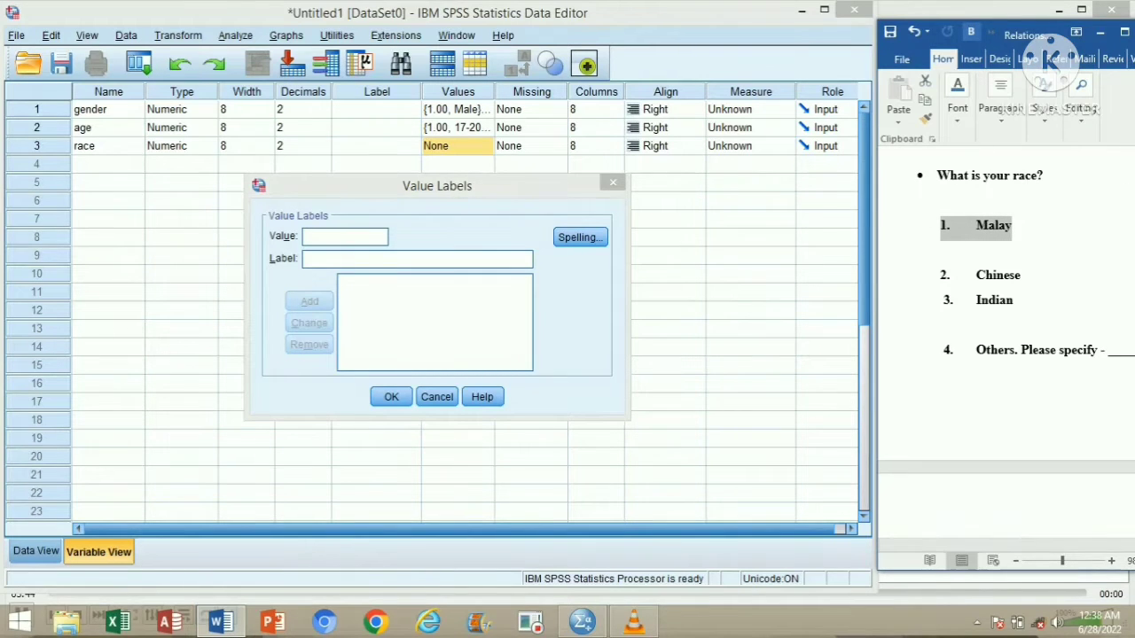
left_click(345, 236)
type("1")
key("Tab")
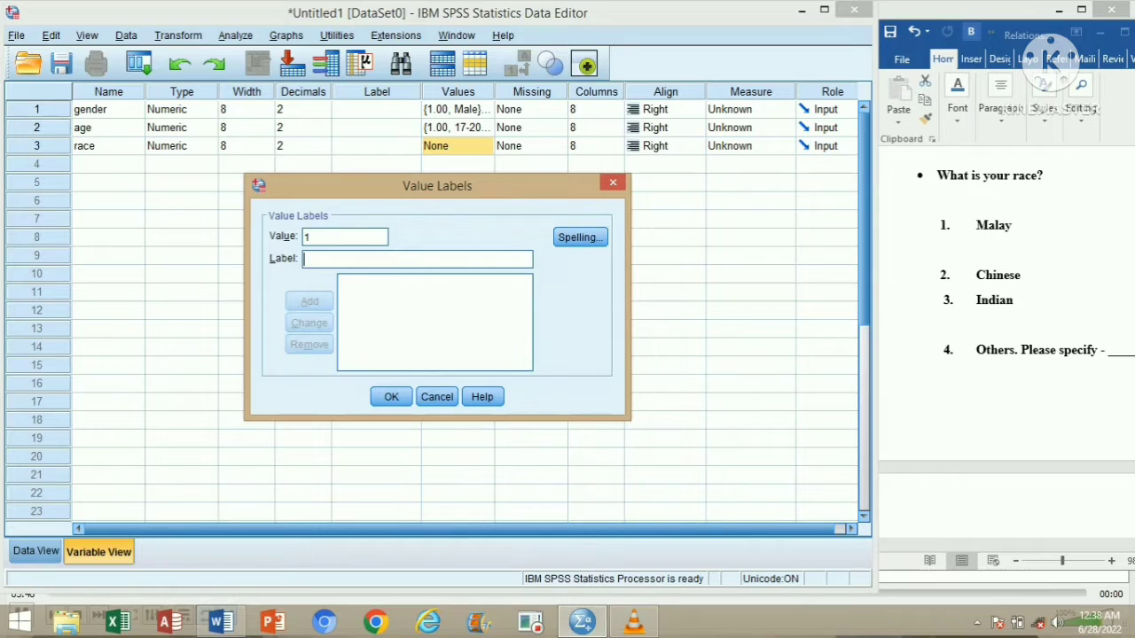
type("Mlay")
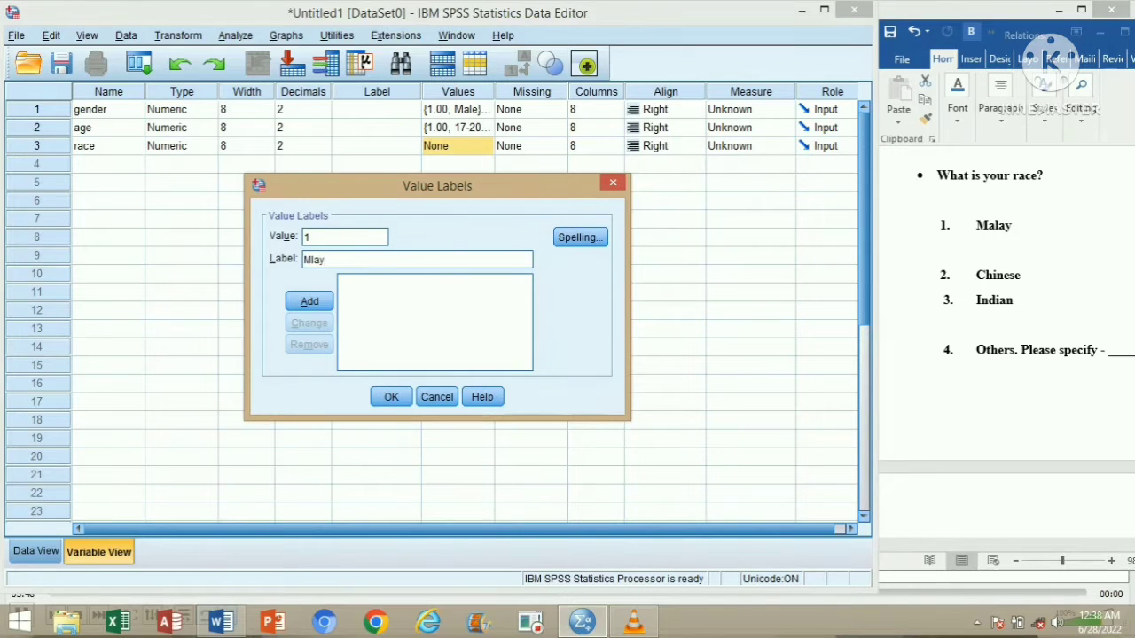
key("BackSpace")
key("BackSpace")
key("BackSpace")
type("alay")
left_click(309, 301)
Step: Add the value label 2 = Chinese to the race variable
type("2")
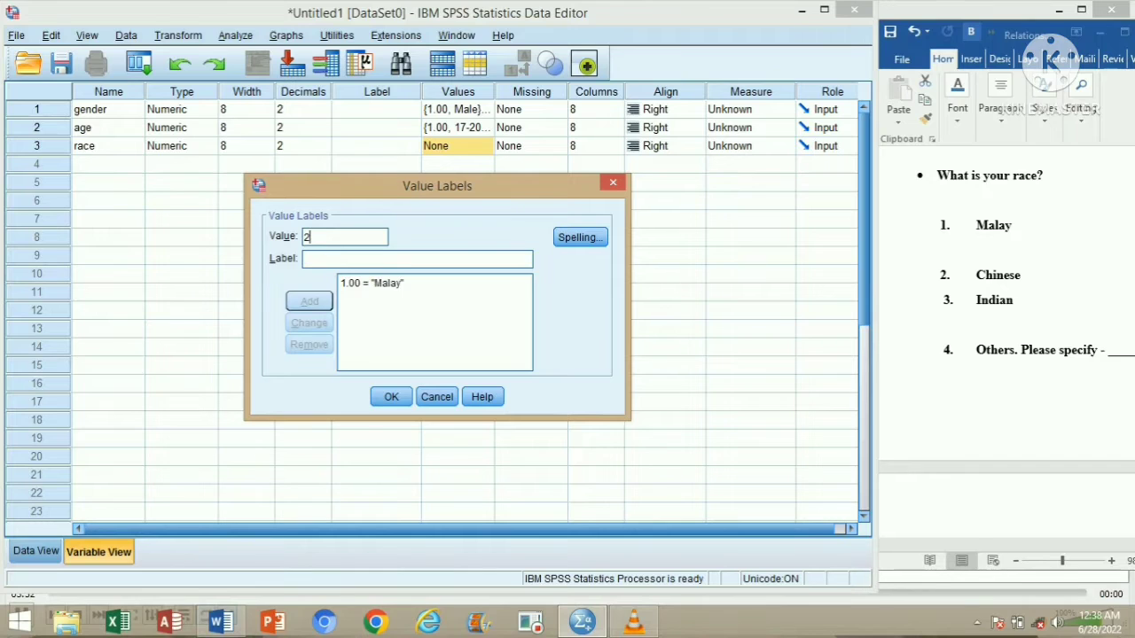
key("Tab")
type("Chinese")
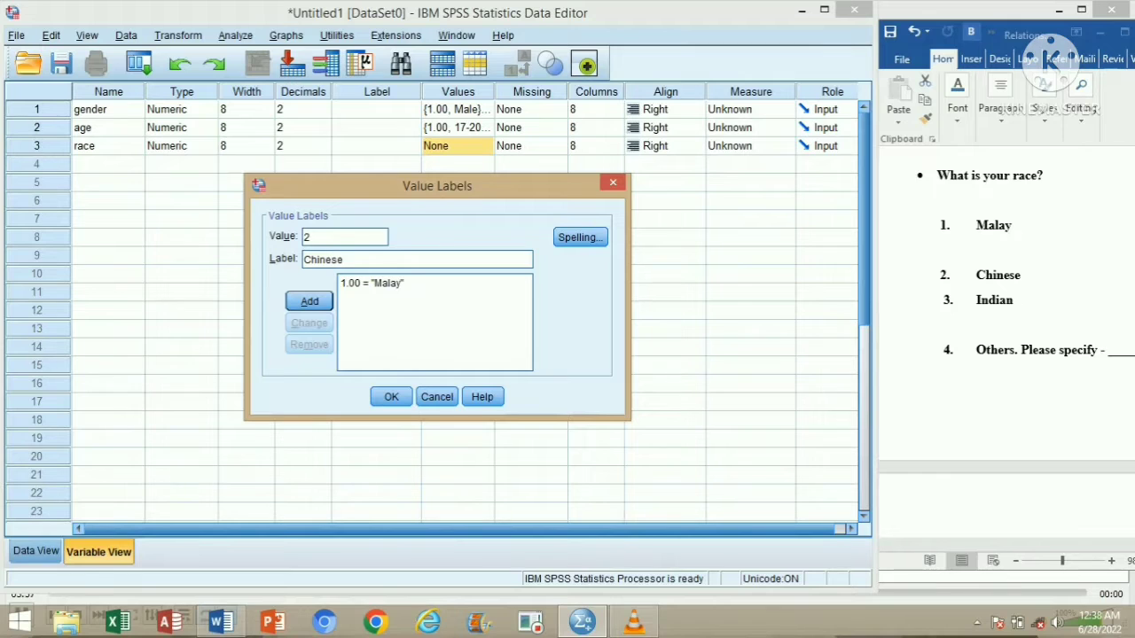
key("Tab")
key("Return")
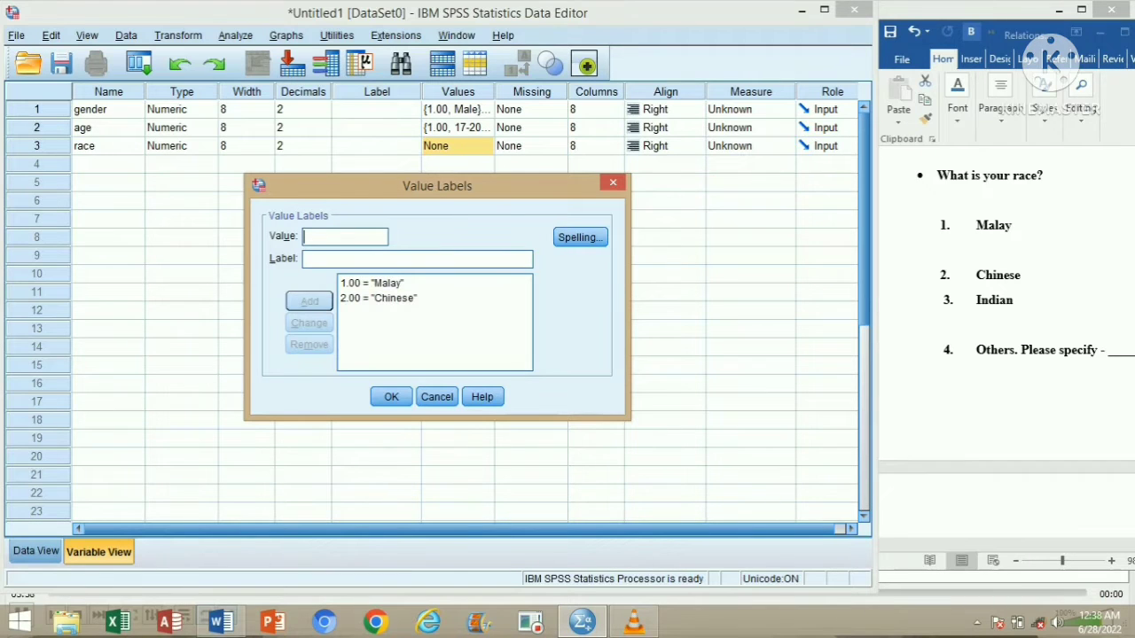
Step: Add the value label 3 = Indian to the race variable, with a capital I
type("3")
type("indian")
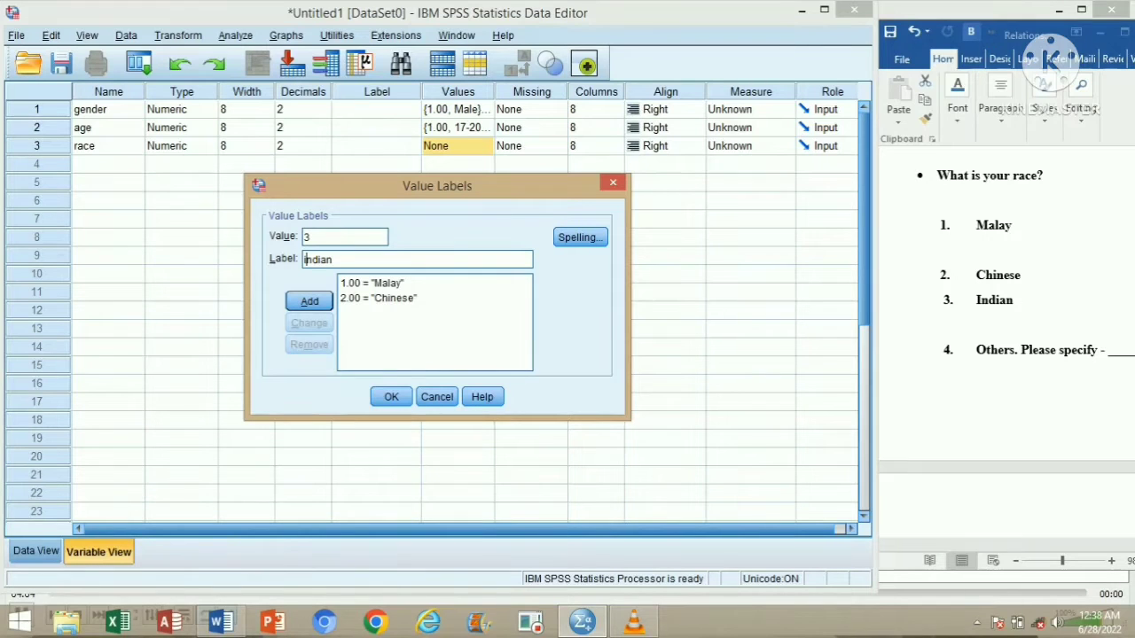
key("BackSpace")
type("I")
key("Return")
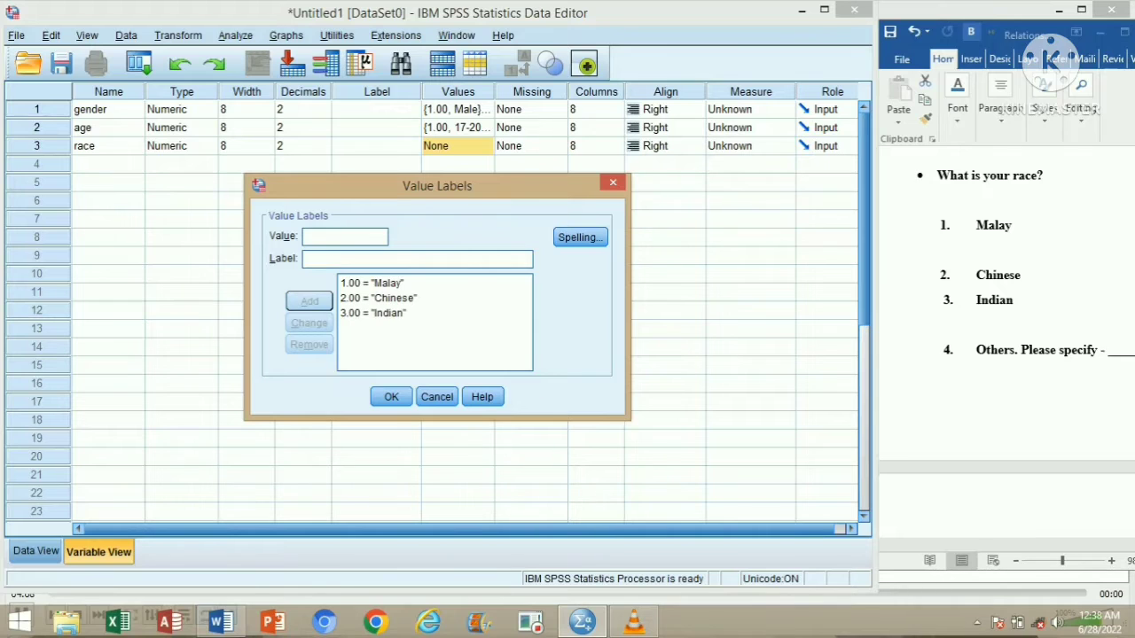
Step: Add the value label 4 = Others to the race variable and apply its value labels
left_click_drag(1102, 351, 977, 350)
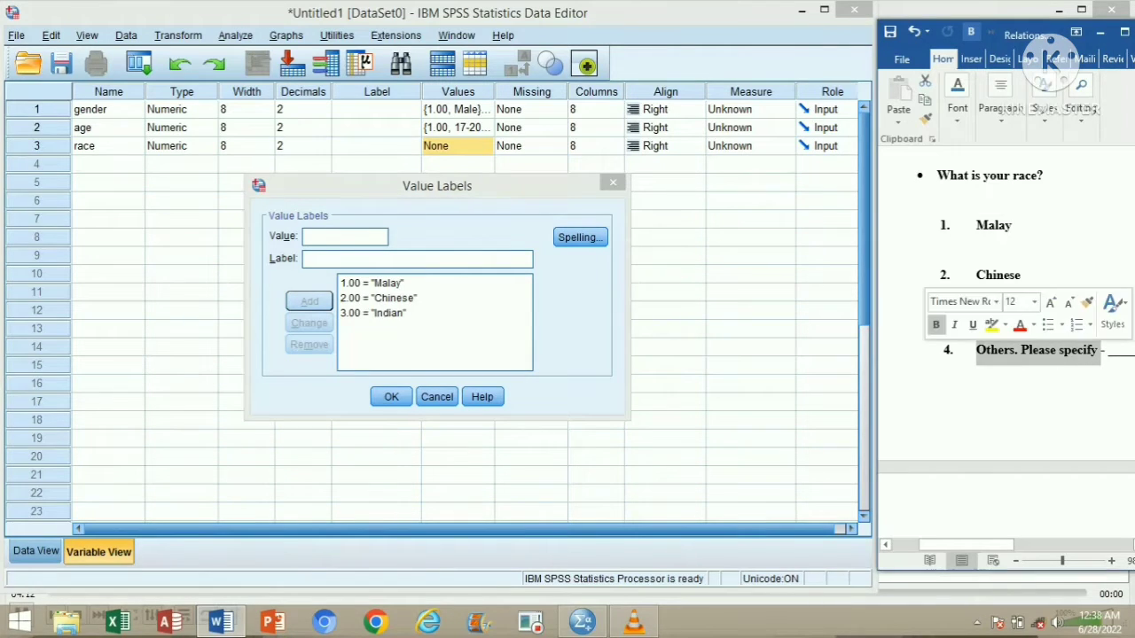
left_click(345, 236)
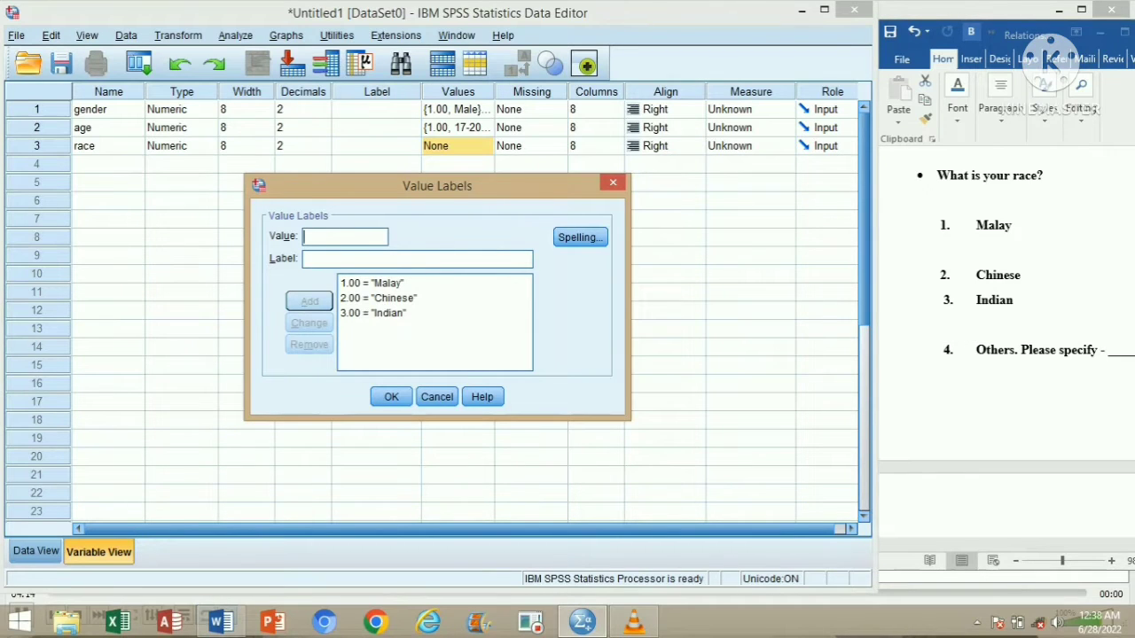
type("4")
key("Tab")
type("Others")
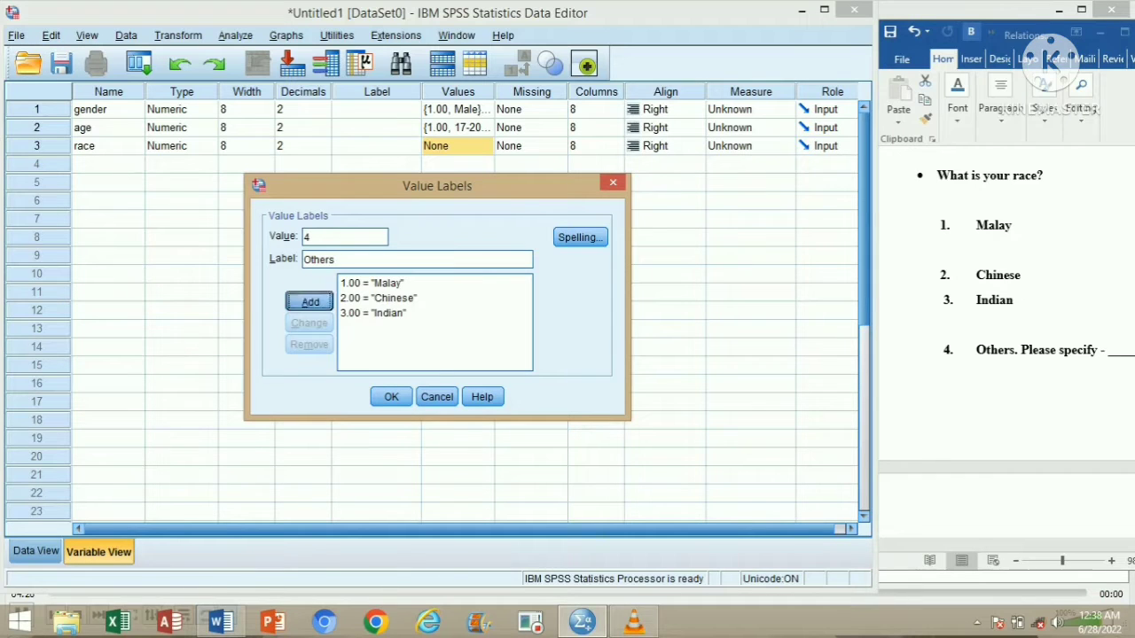
left_click(309, 301)
left_click(391, 396)
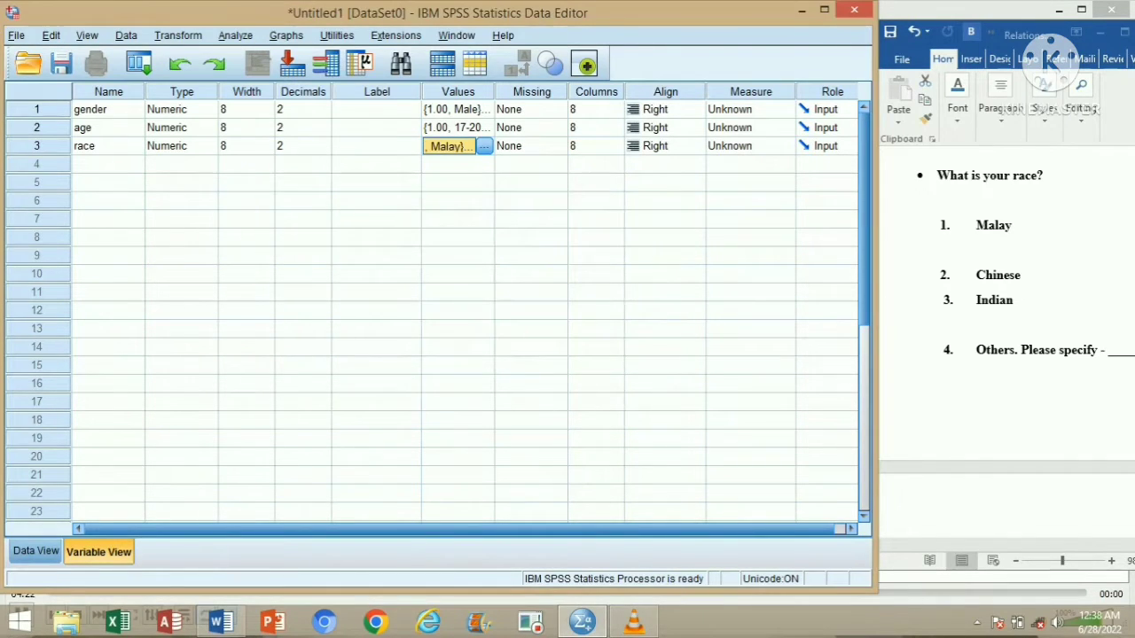
Step: Define the fourth variable as Other_race, covering the "Others. Please specify" answer of the questionnaire's race question
left_click_drag(977, 350, 1100, 351)
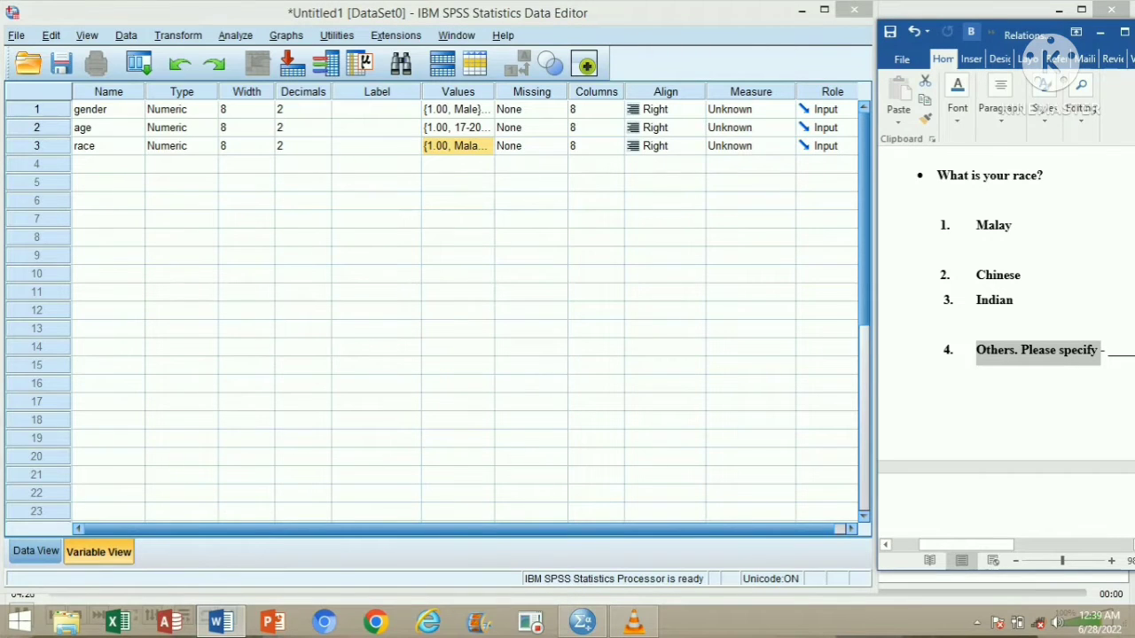
left_click(1039, 350)
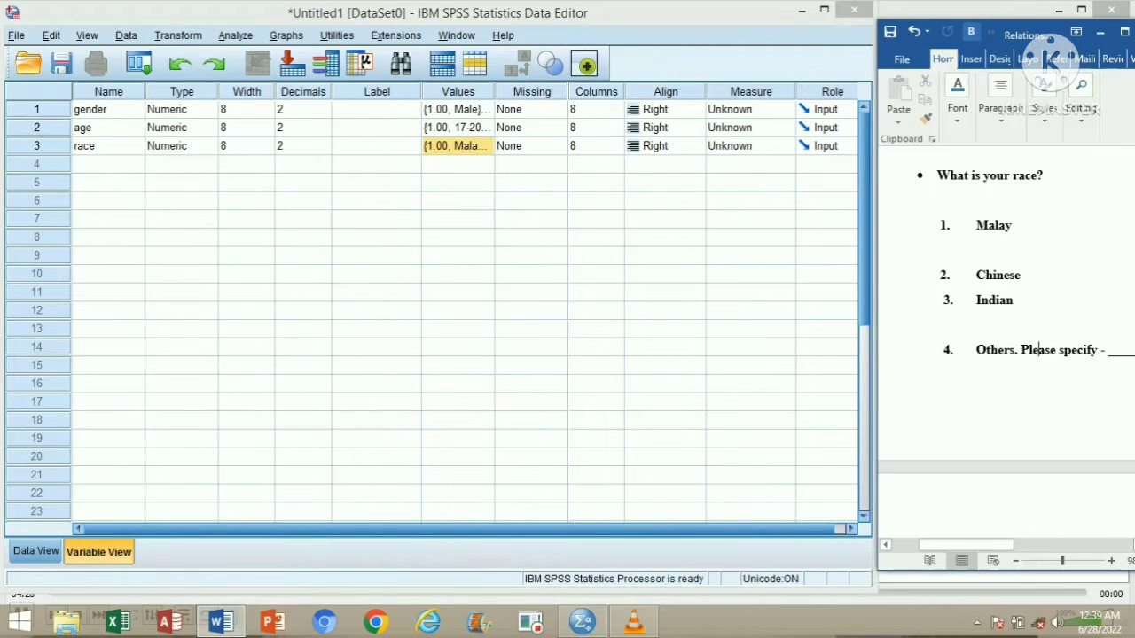
left_click_drag(1100, 350, 1021, 350)
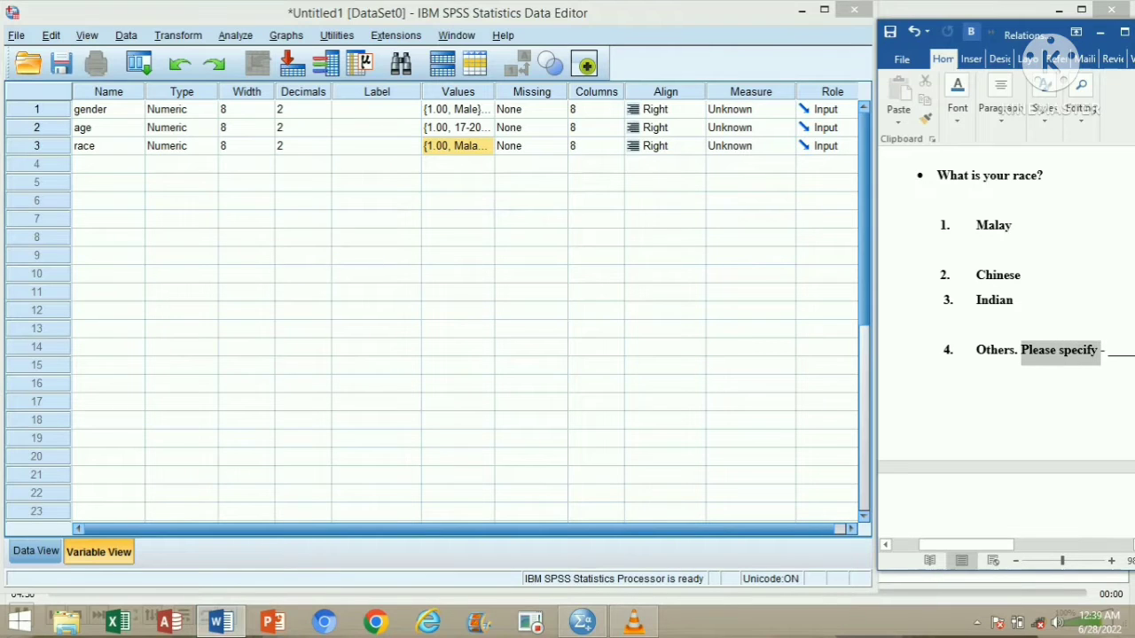
left_click(1061, 352)
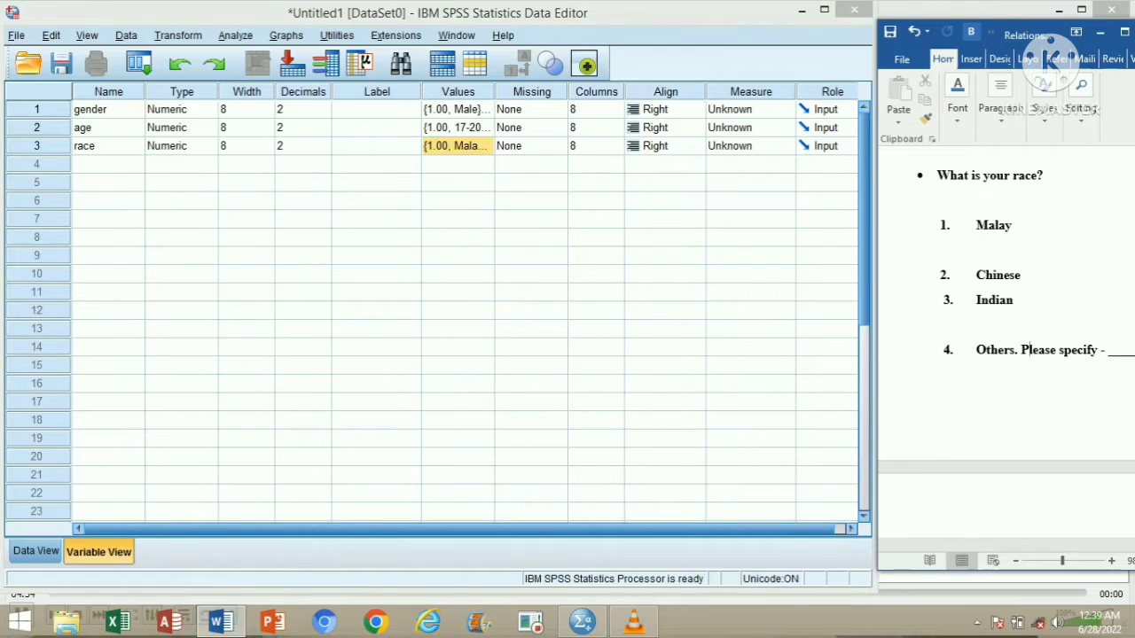
left_click(108, 164)
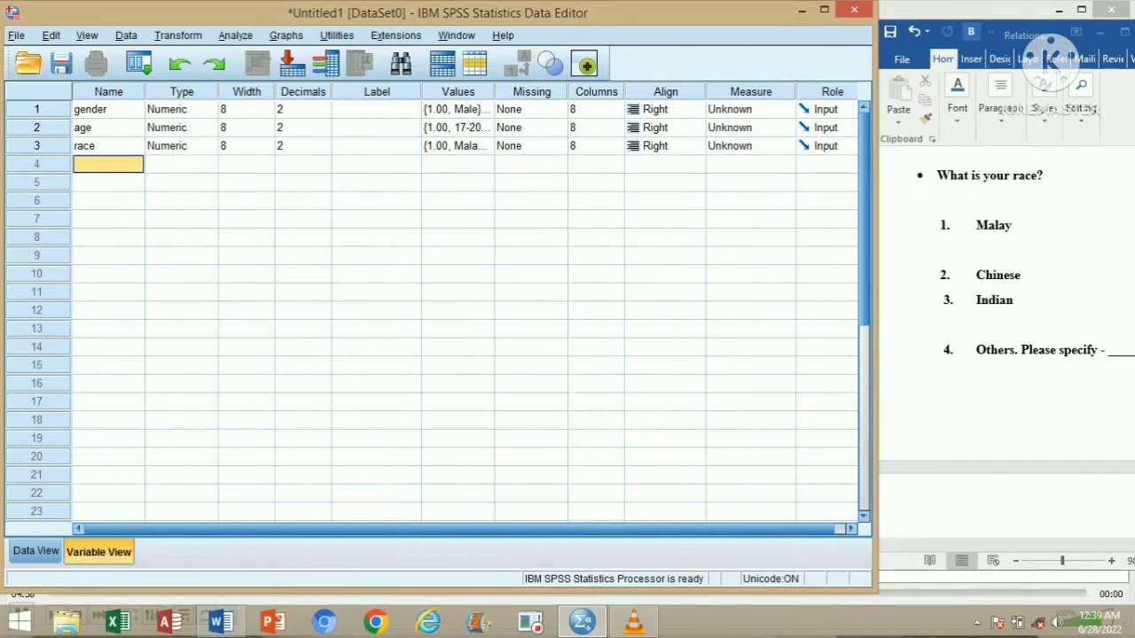
type("Rac")
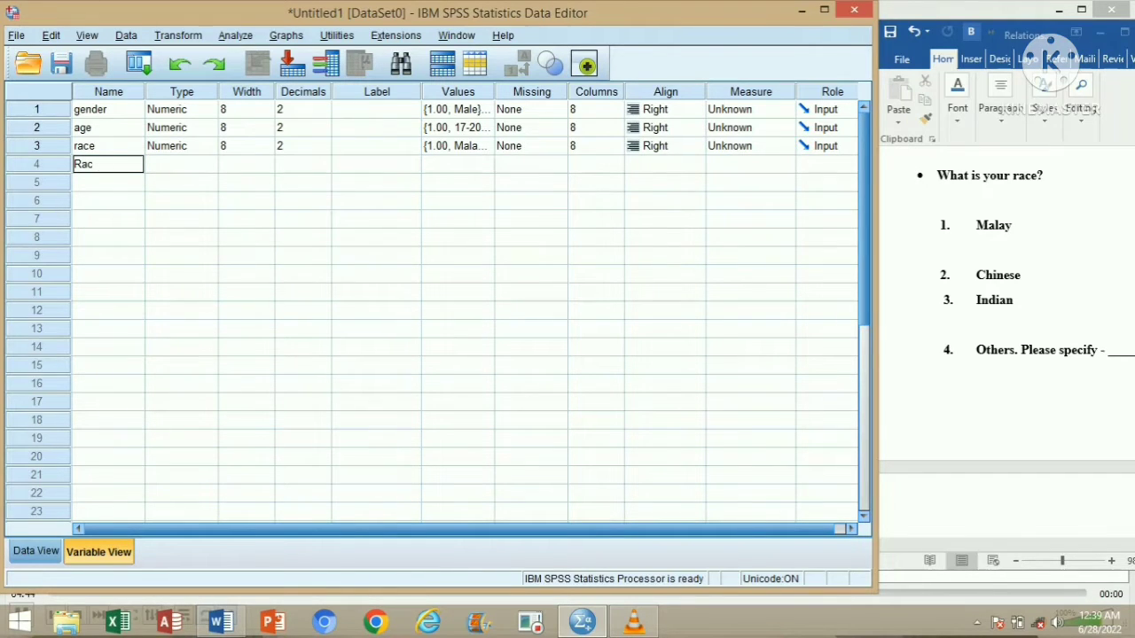
key("BackSpace")
key("BackSpace")
key("BackSpace")
type("Other_race")
key("Return")
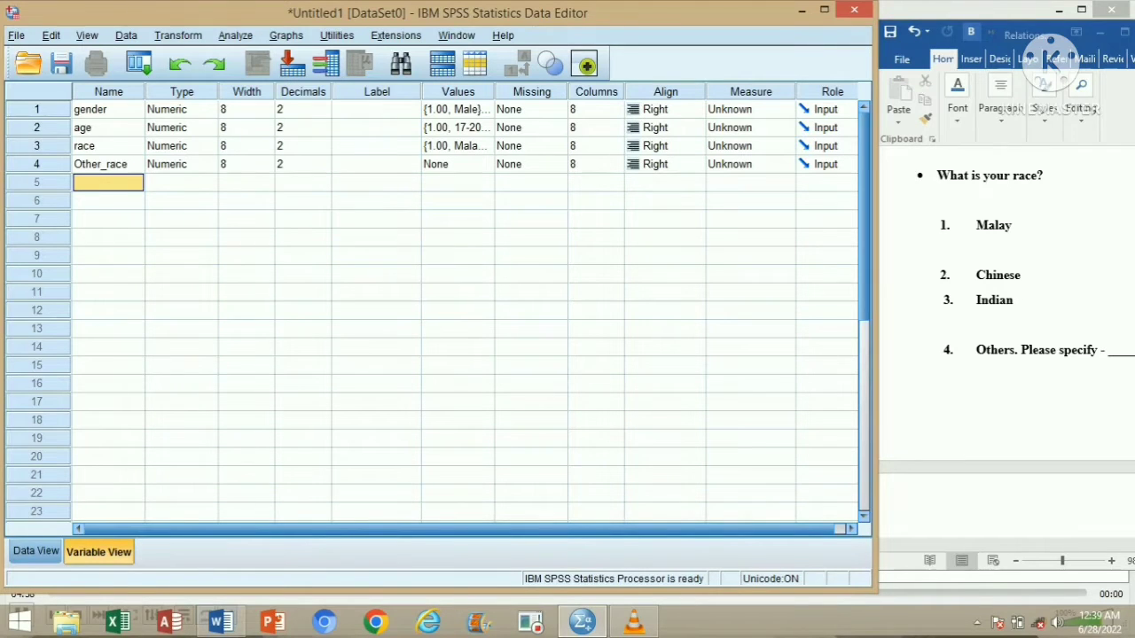
Step: Change the Other_race variable's type to String with 25 characters
left_click(181, 164)
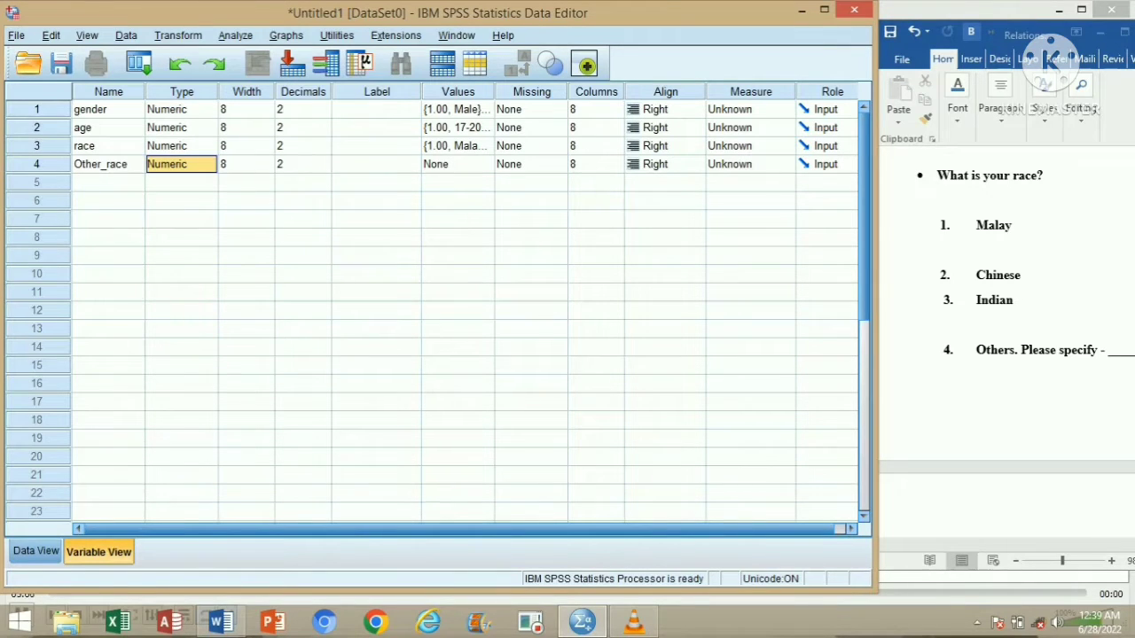
left_click(207, 164)
left_click(207, 164)
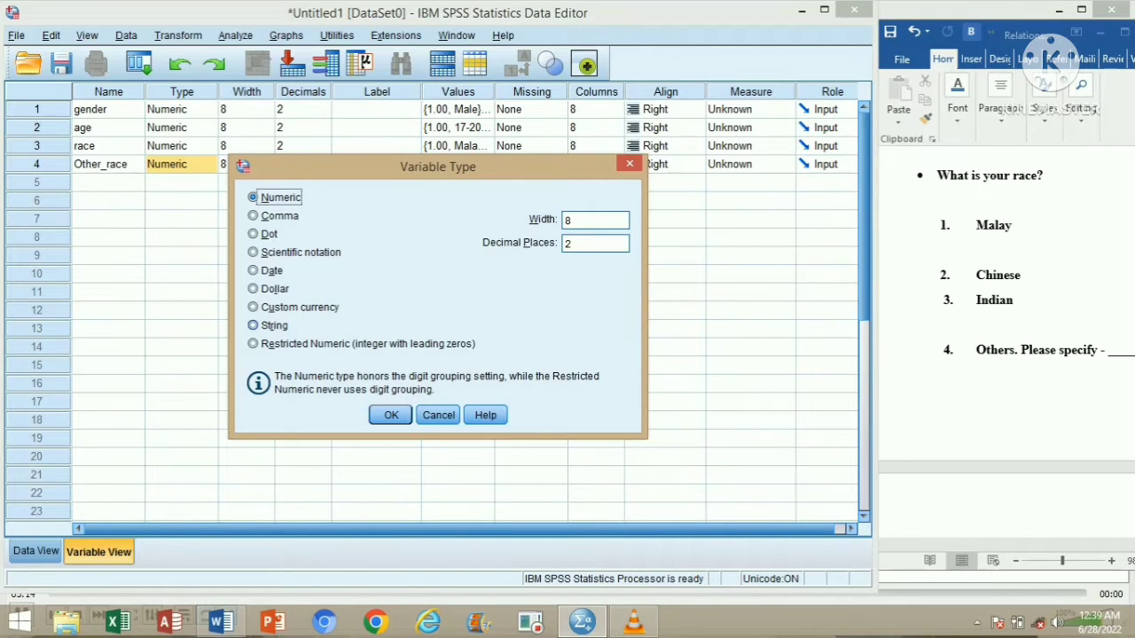
left_click(254, 325)
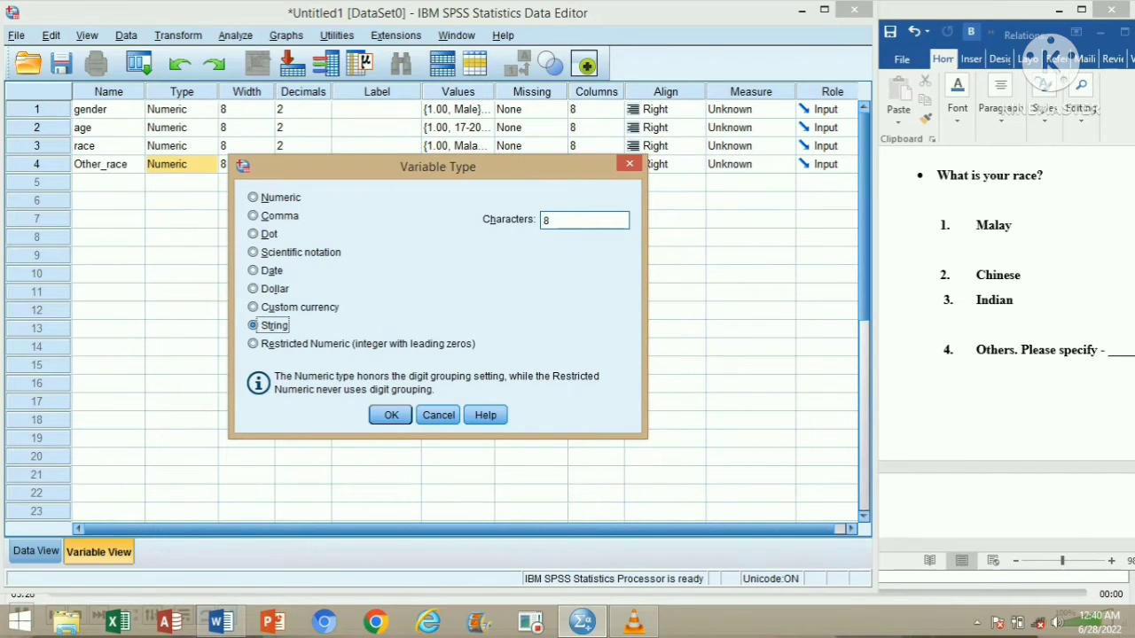
left_click(567, 219)
key("BackSpace")
type("25")
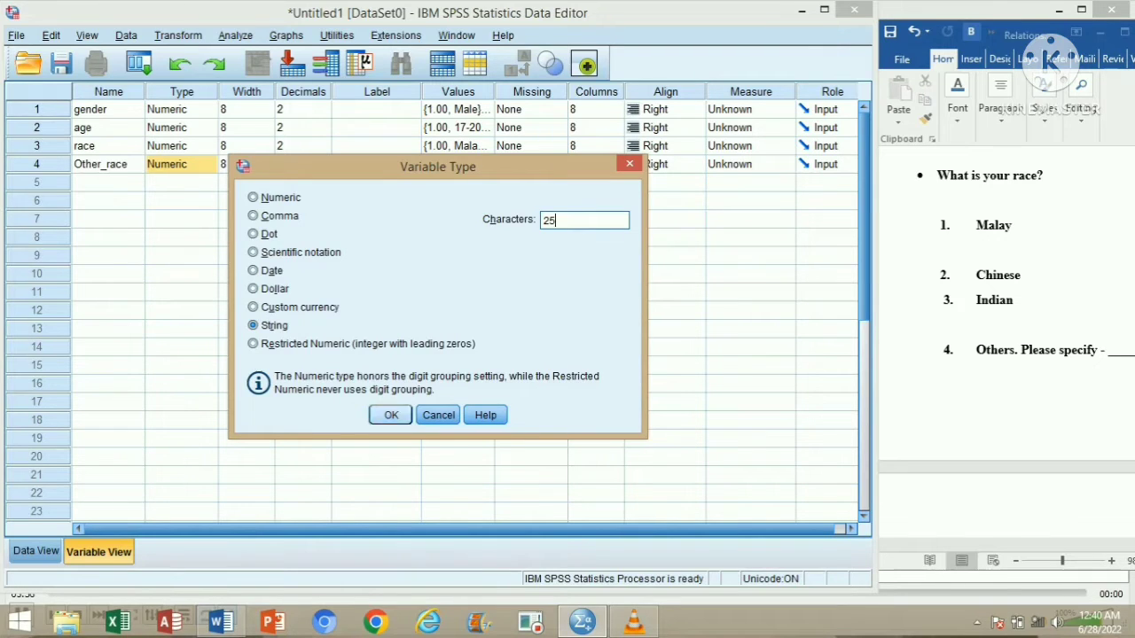
left_click(391, 415)
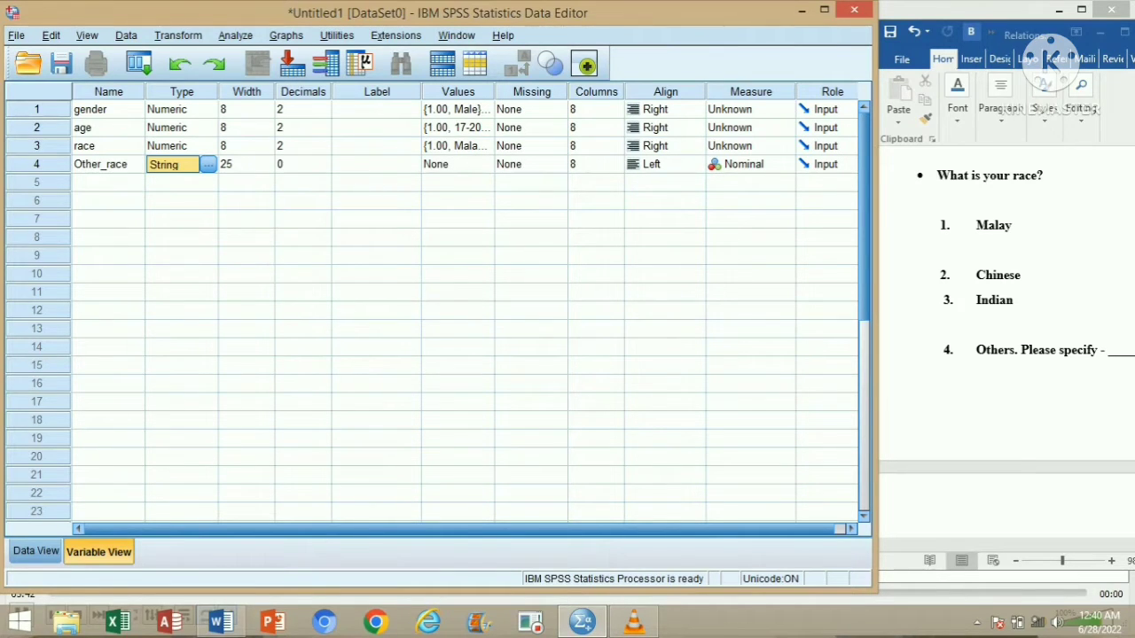
Step: Define the fifth variable as Levelofstudy, based on the questionnaire's "What is your level of study?" question
left_click(1006, 382)
scroll(1006, 381, "down", 5)
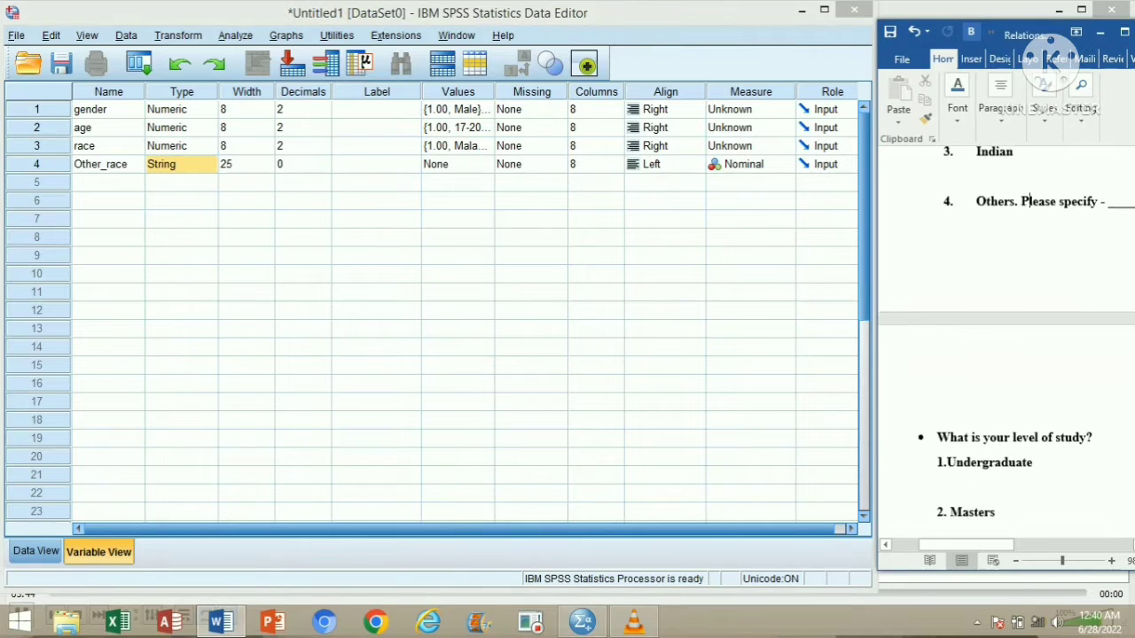
scroll(1006, 381, "up", 2)
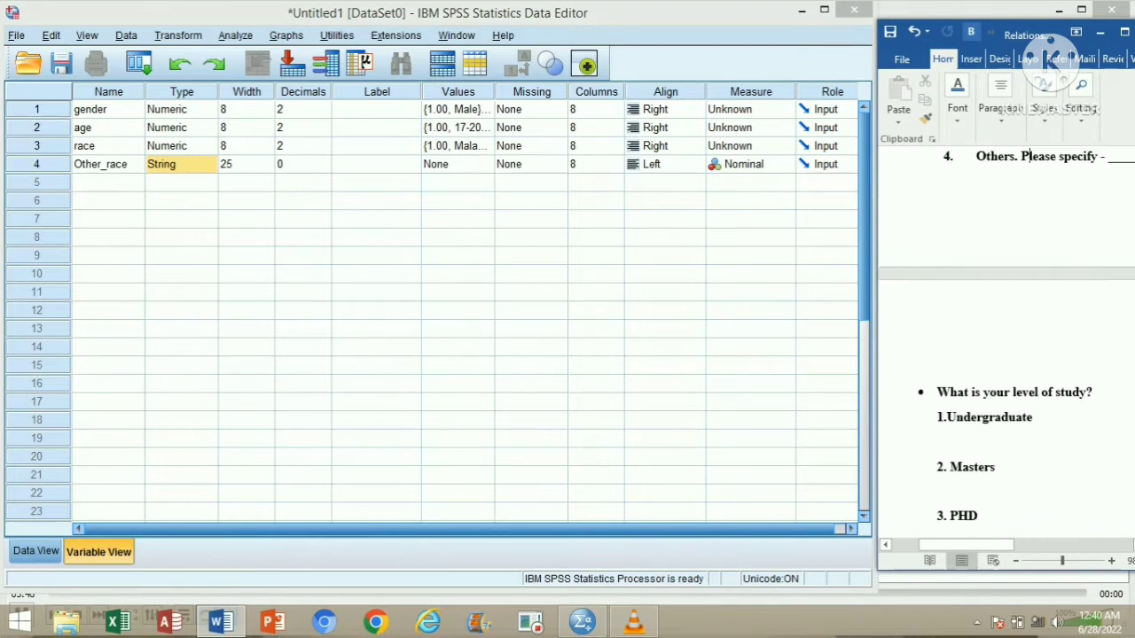
scroll(1006, 381, "down", 3)
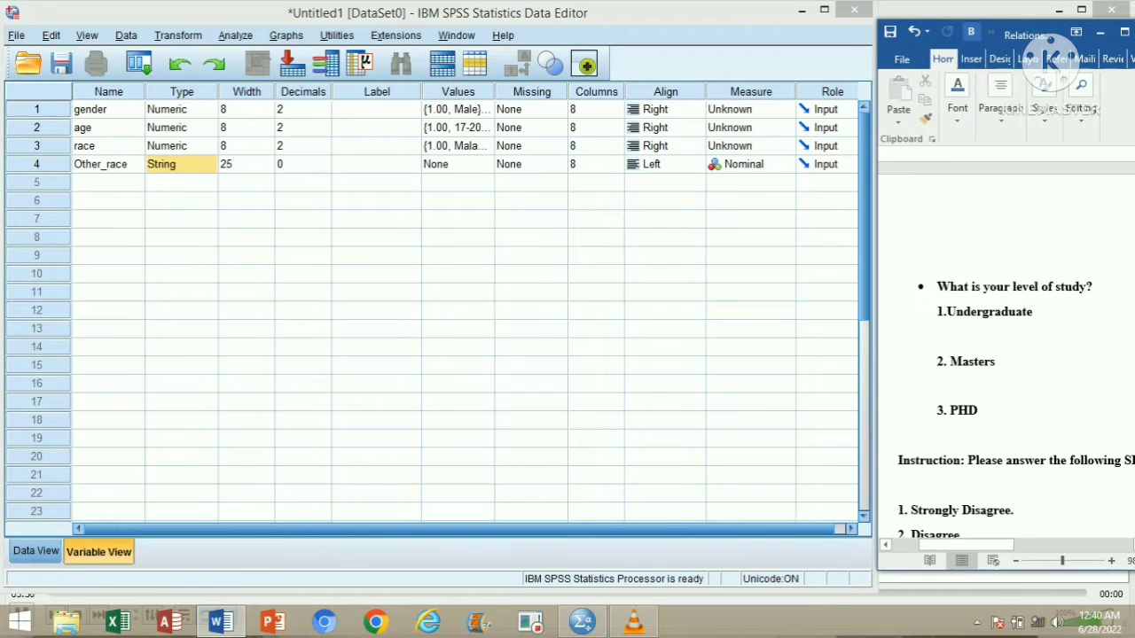
left_click_drag(1087, 288, 1013, 287)
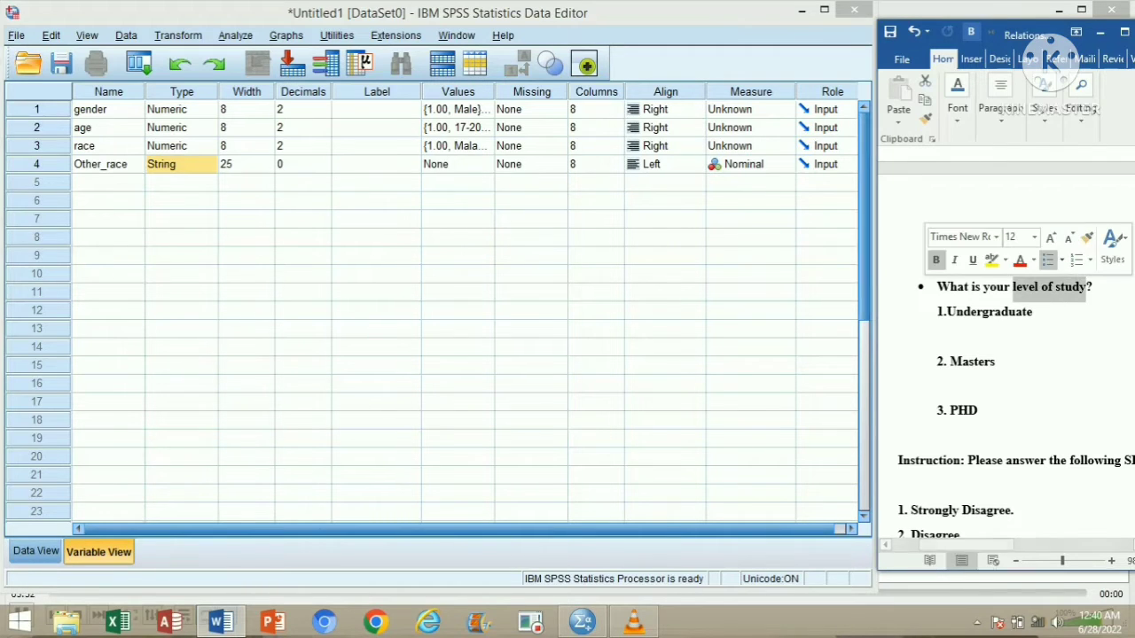
left_click(110, 183)
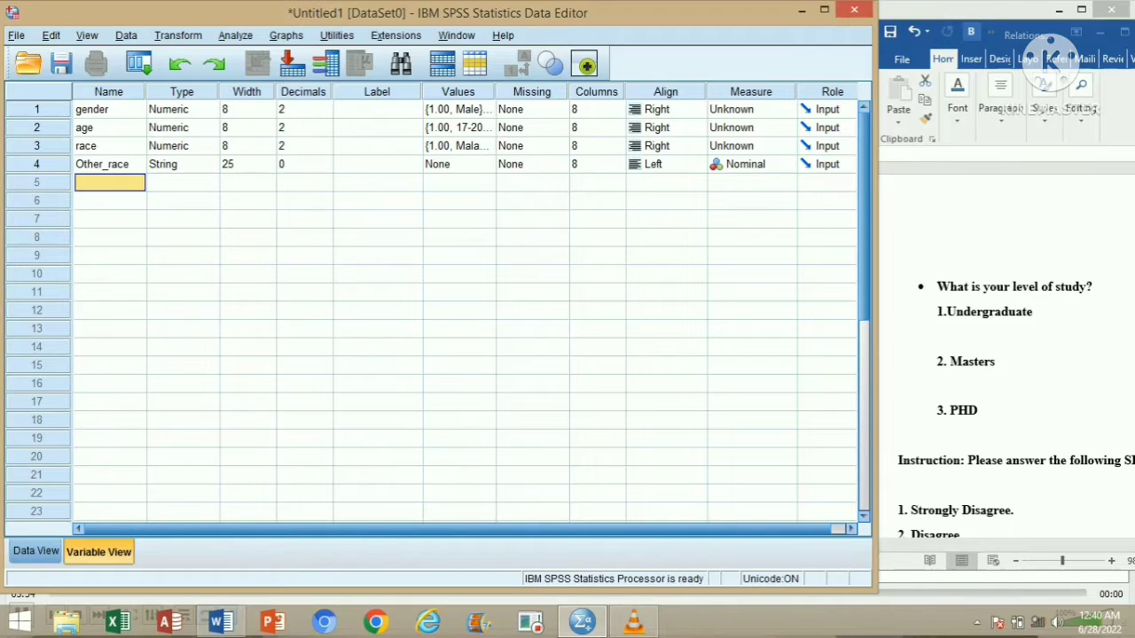
type("k")
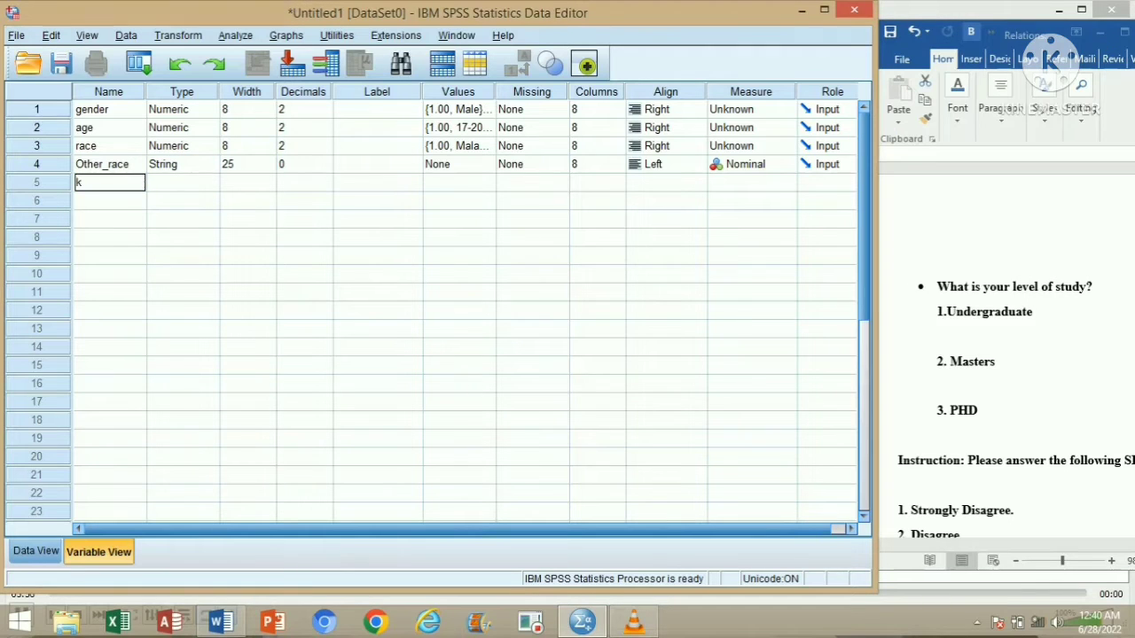
type("evelofstudy")
key("Return")
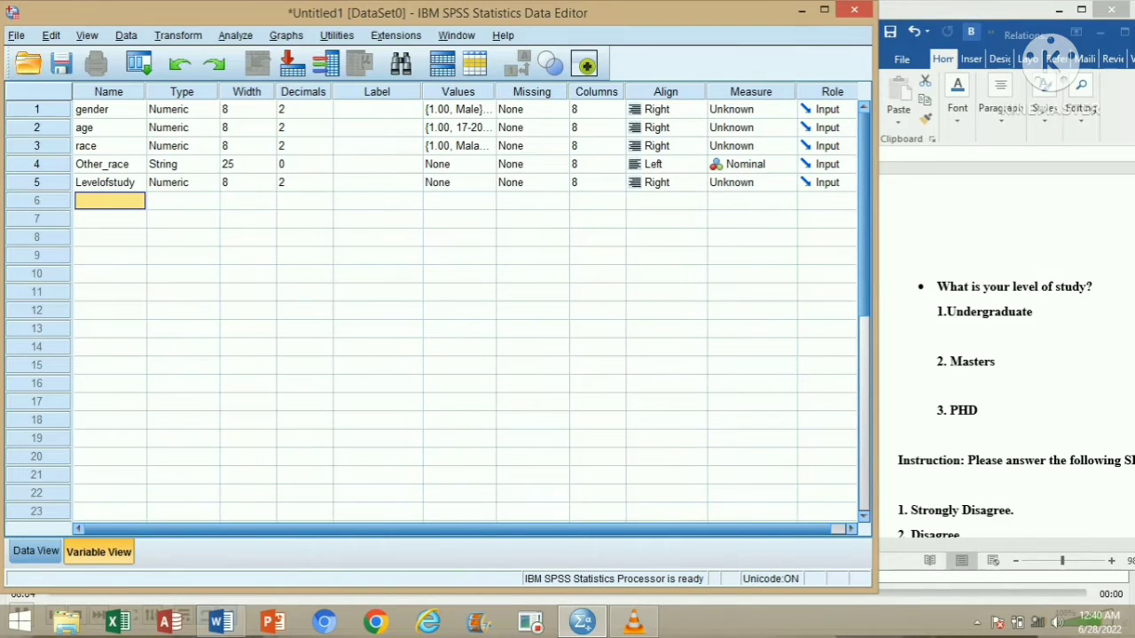
Step: Add the value label 1 = Undergraduate to the Levelofstudy variable, with a capital U
left_click(461, 183)
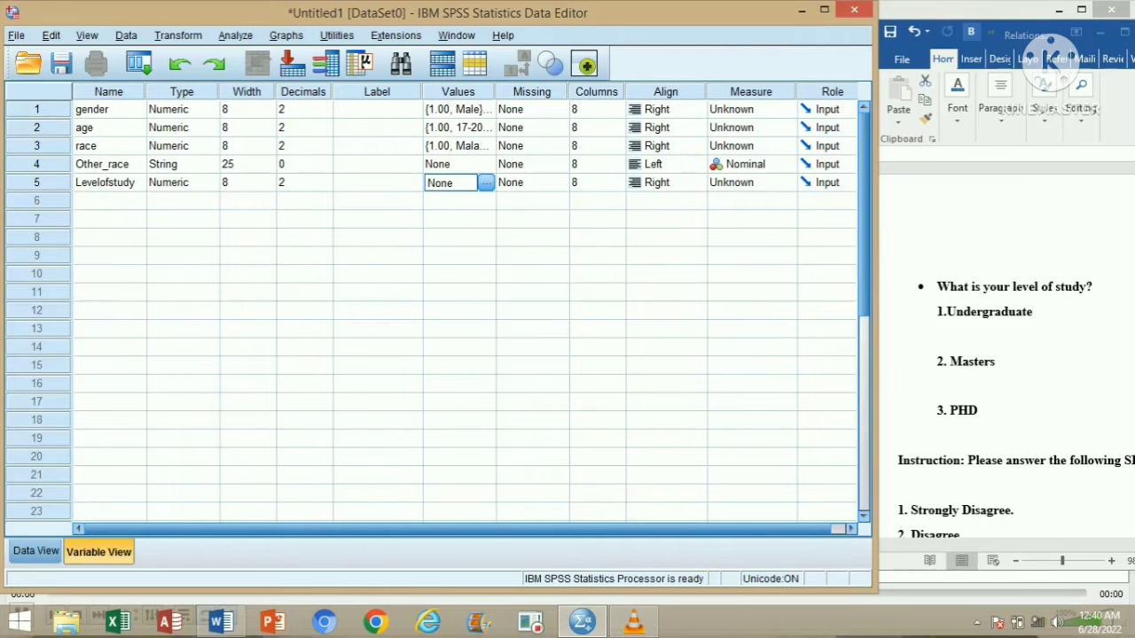
left_click(486, 182)
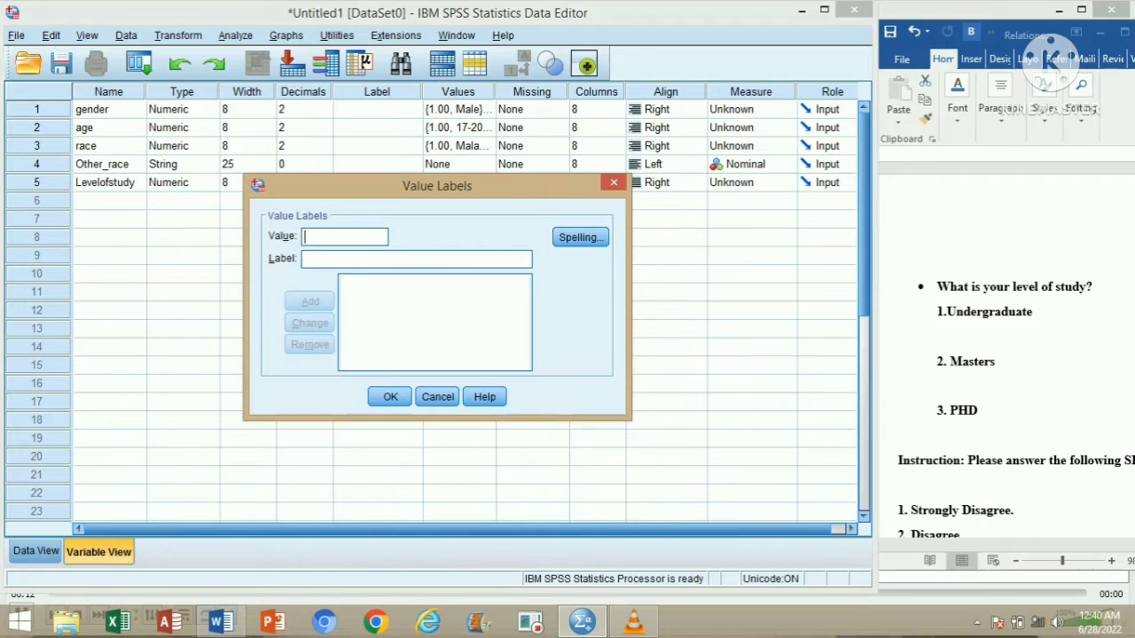
left_click(1034, 312)
left_click(1033, 312)
left_click_drag(1033, 312, 937, 312)
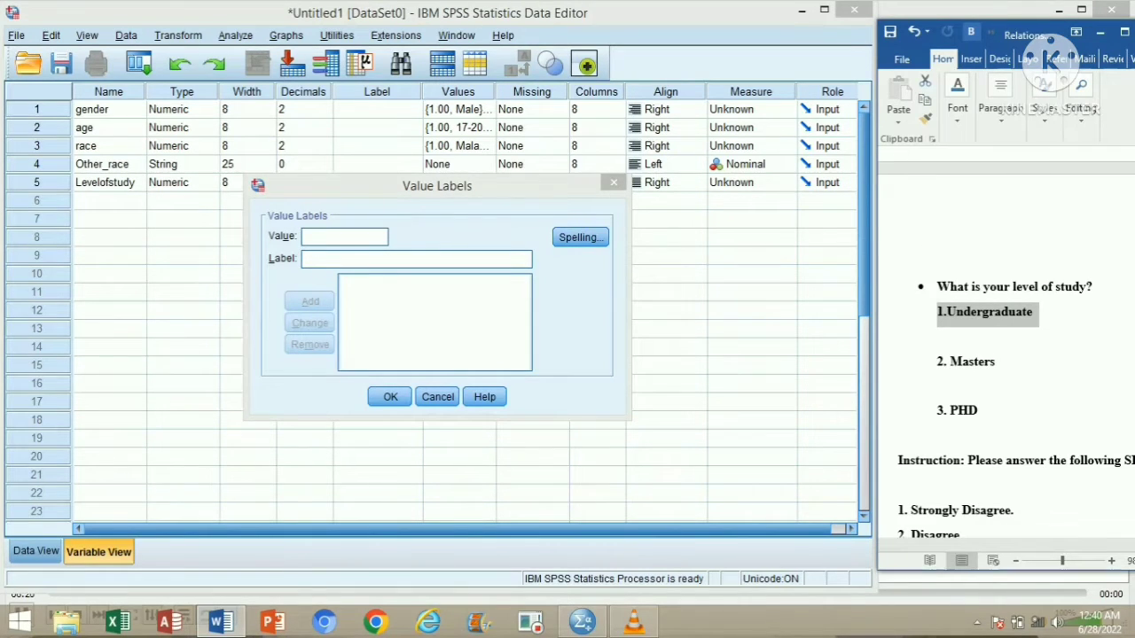
left_click(345, 237)
type("1")
key("Tab")
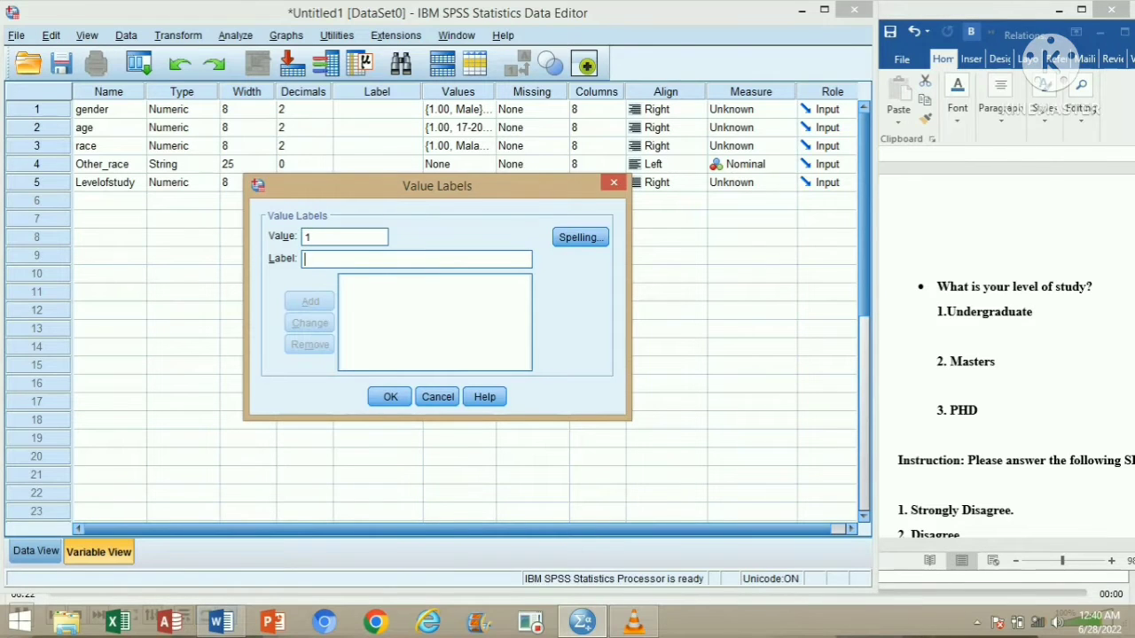
type("under")
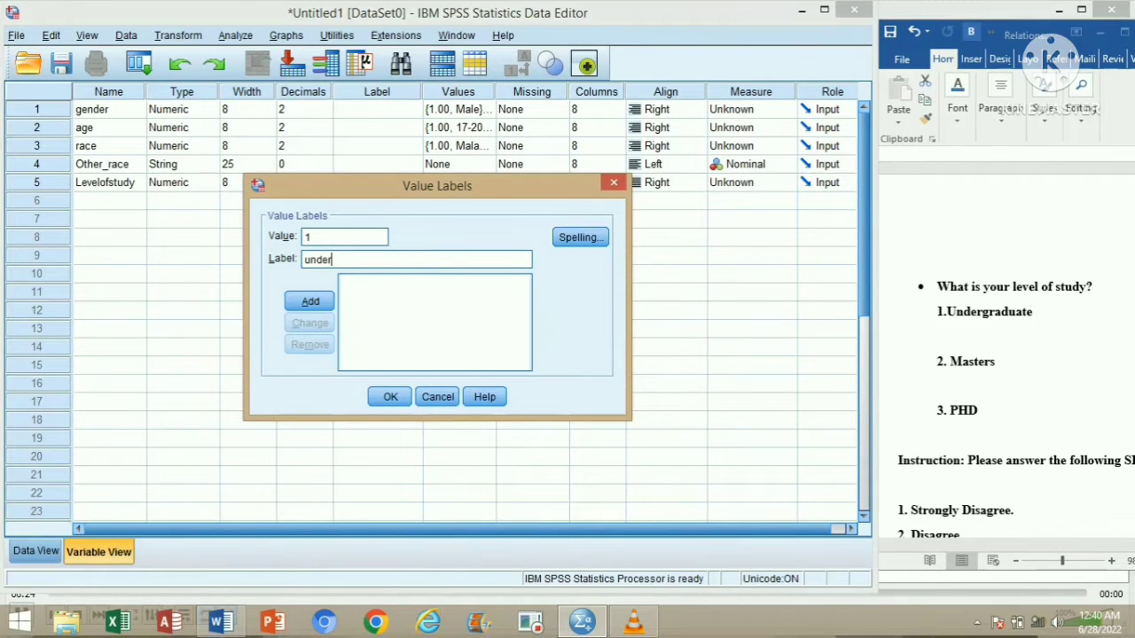
key("BackSpace")
key("BackSpace")
key("BackSpace")
key("BackSpace")
key("BackSpace")
type("undergraduate")
left_click(310, 259)
key("BackSpace")
type("U")
left_click(309, 301)
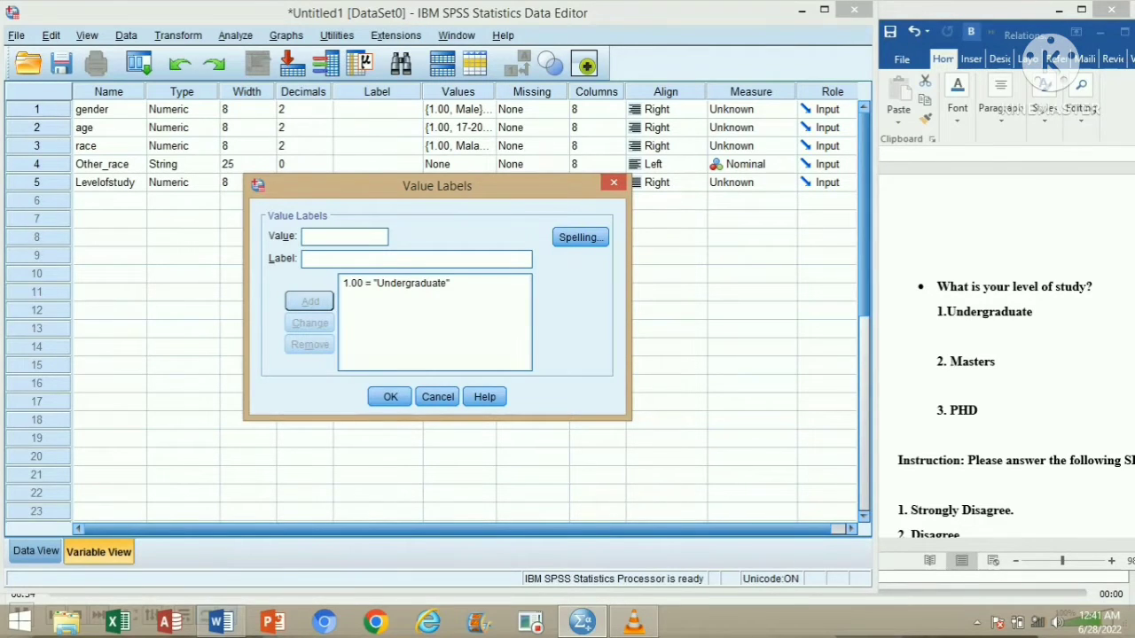
Step: Add the value label 2 = Masters to the Levelofstudy variable, following the questionnaire's answer options
left_click(986, 313)
left_click_drag(999, 362, 937, 362)
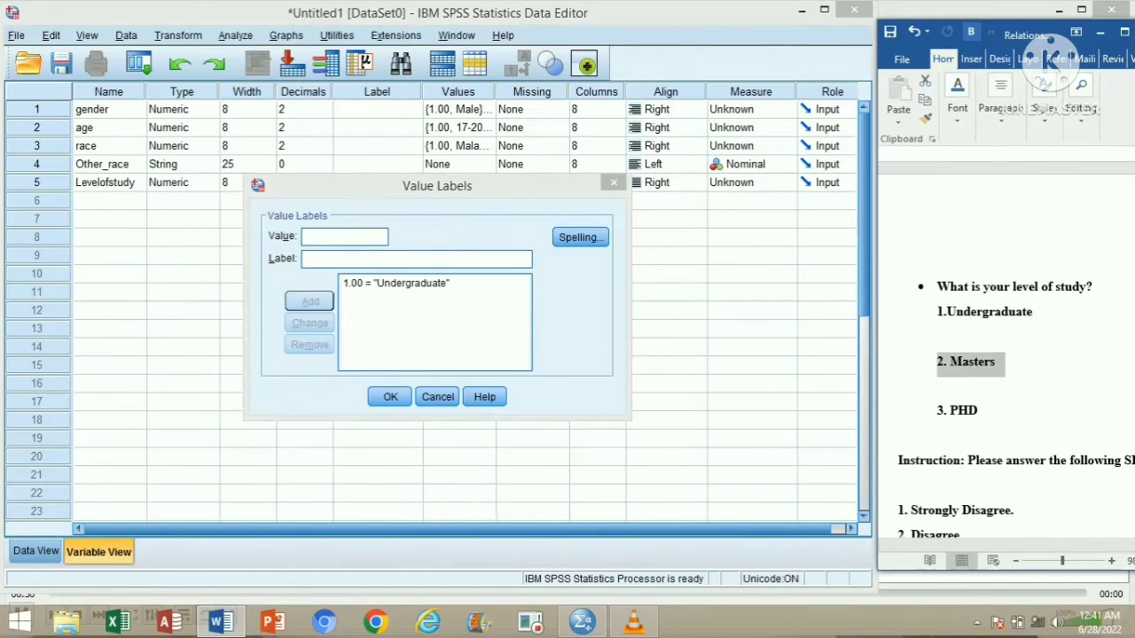
left_click(344, 237)
type("2")
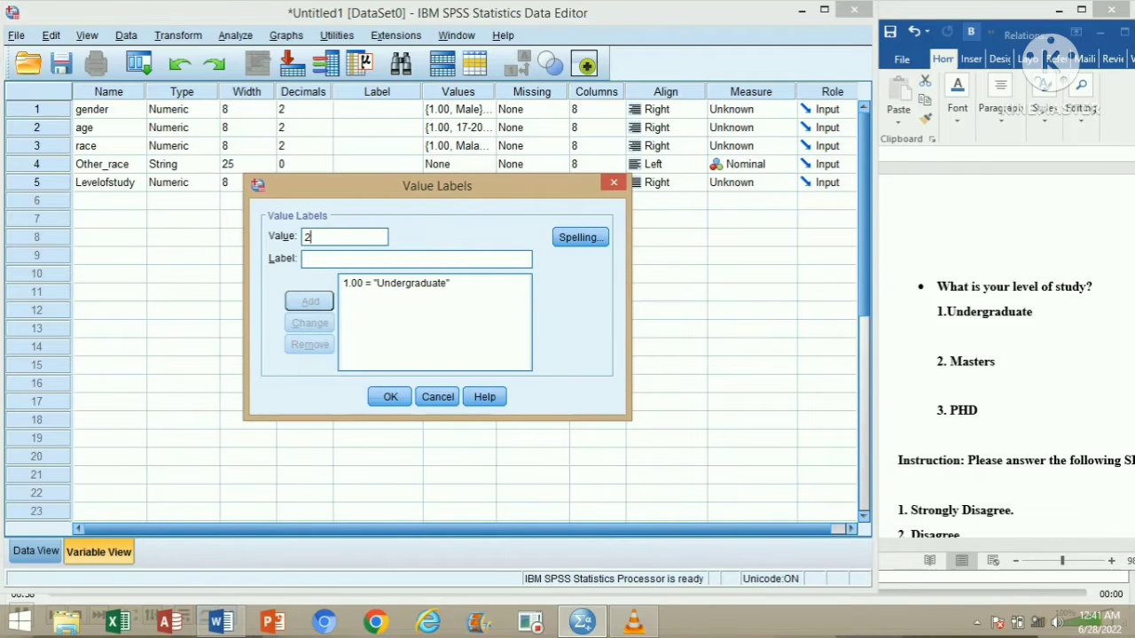
left_click(355, 259)
type("m")
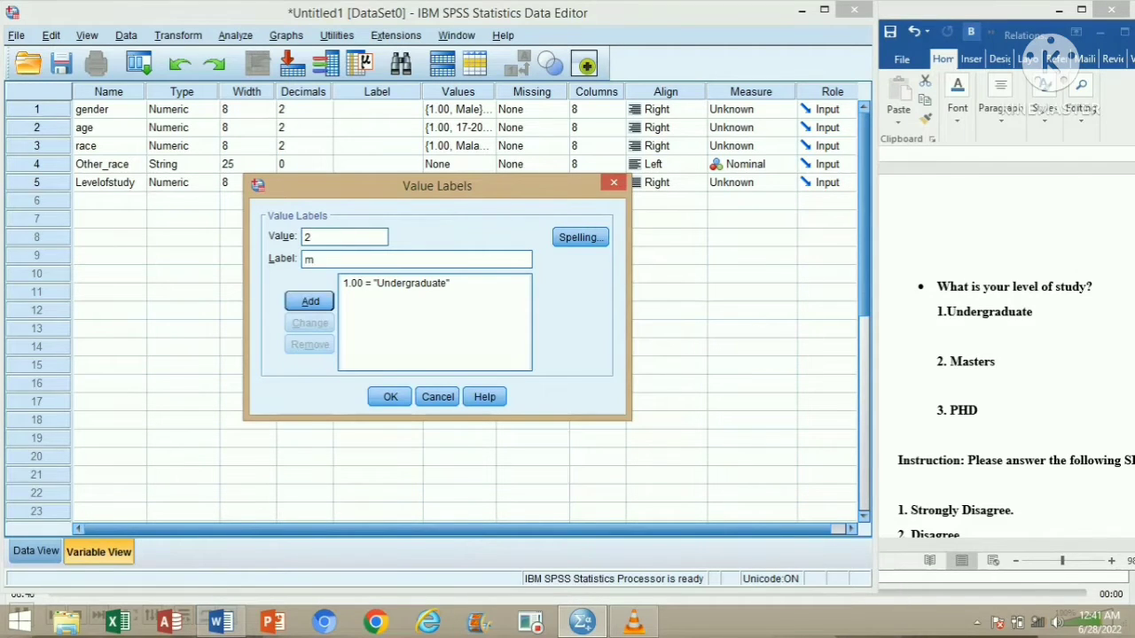
key("BackSpace")
type("Masters")
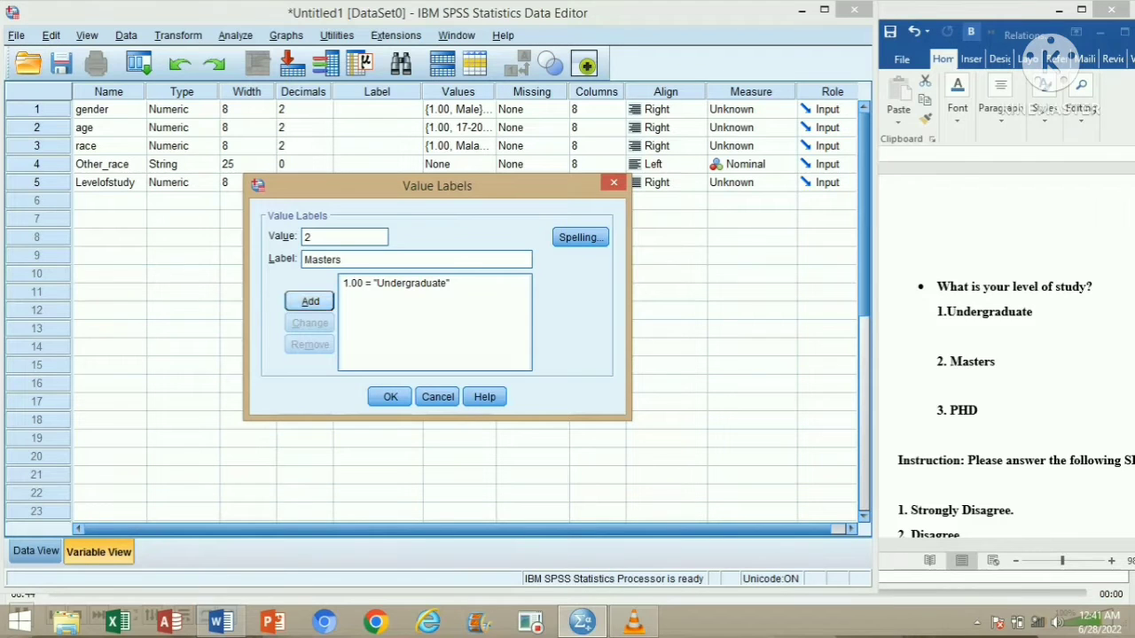
key("Return")
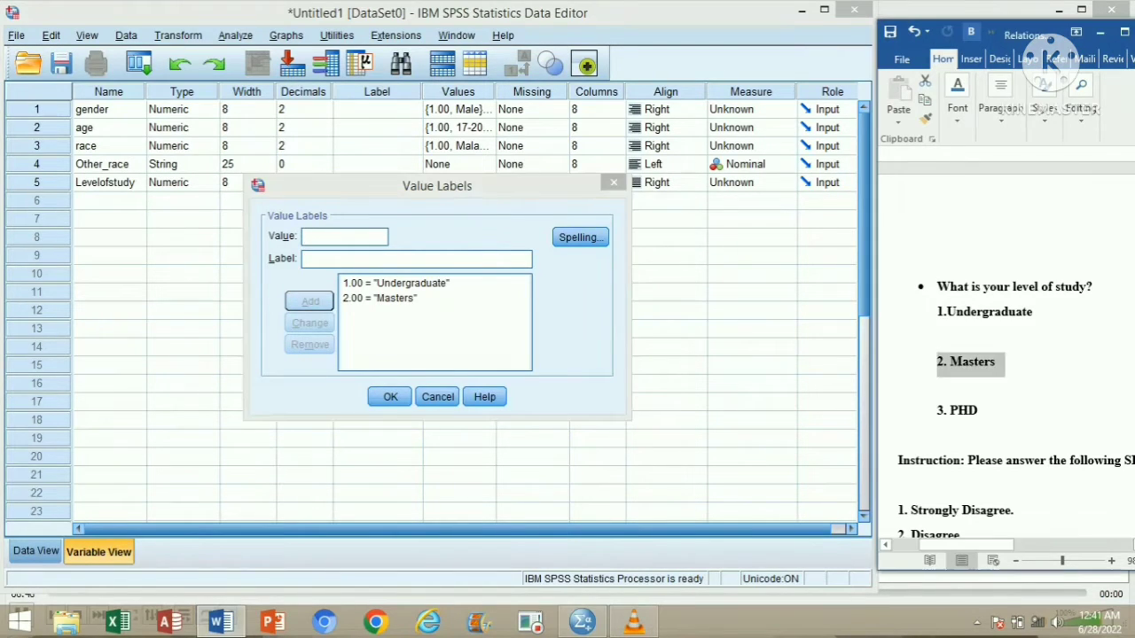
Step: Add the value label 3 = PHD to the Levelofstudy variable and apply its value labels
triple_click(964, 411)
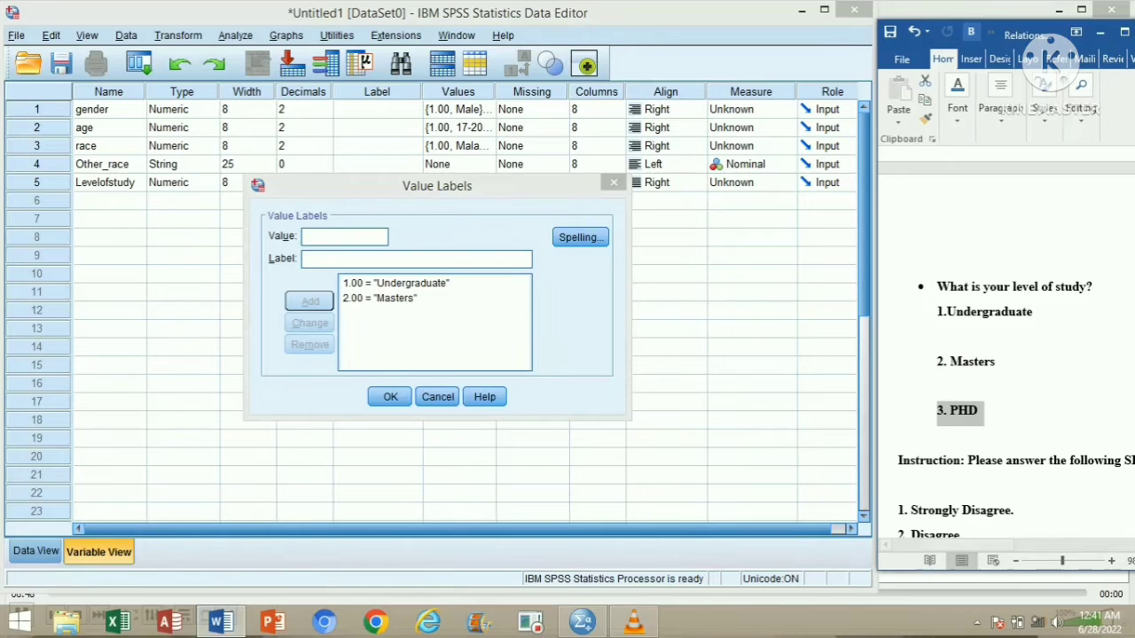
key("alt+Tab")
type("3")
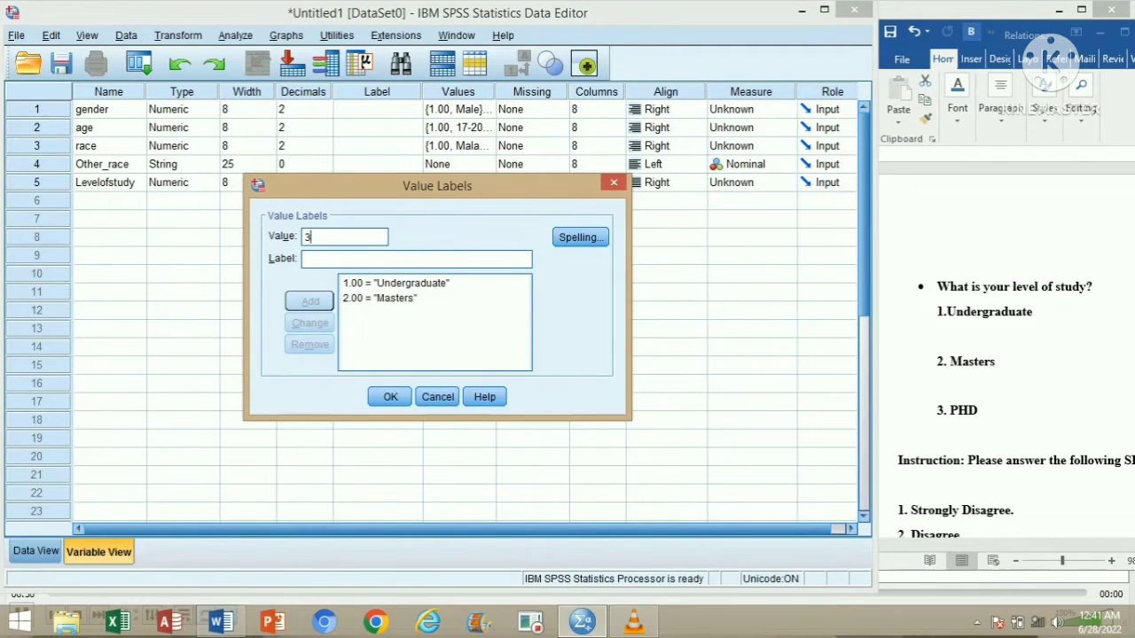
key("Tab")
type("PHD")
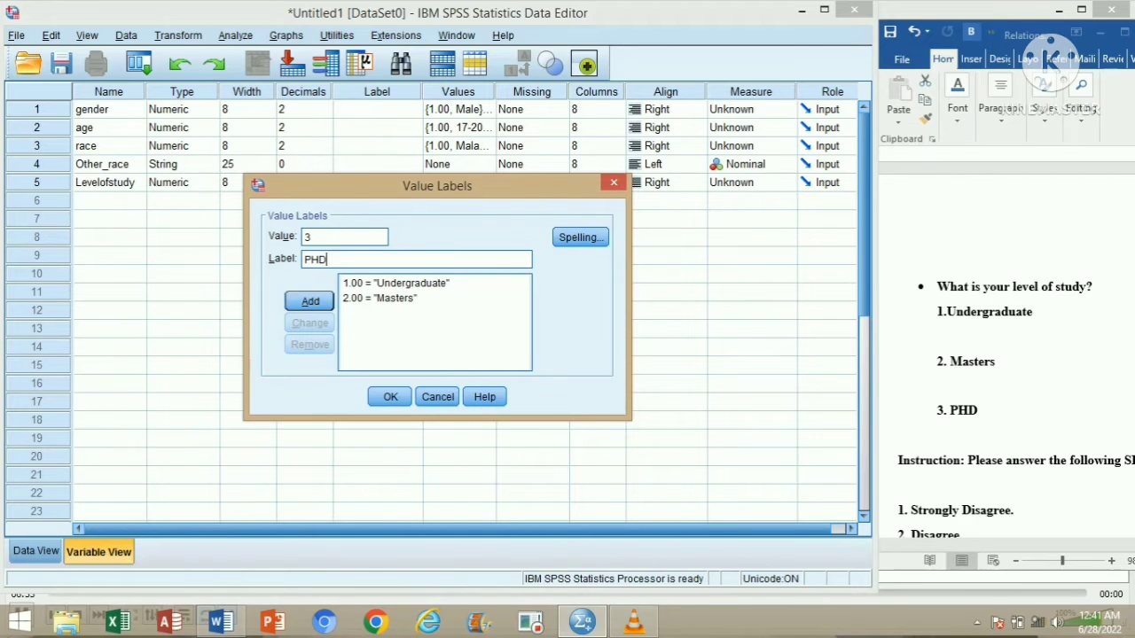
left_click(309, 301)
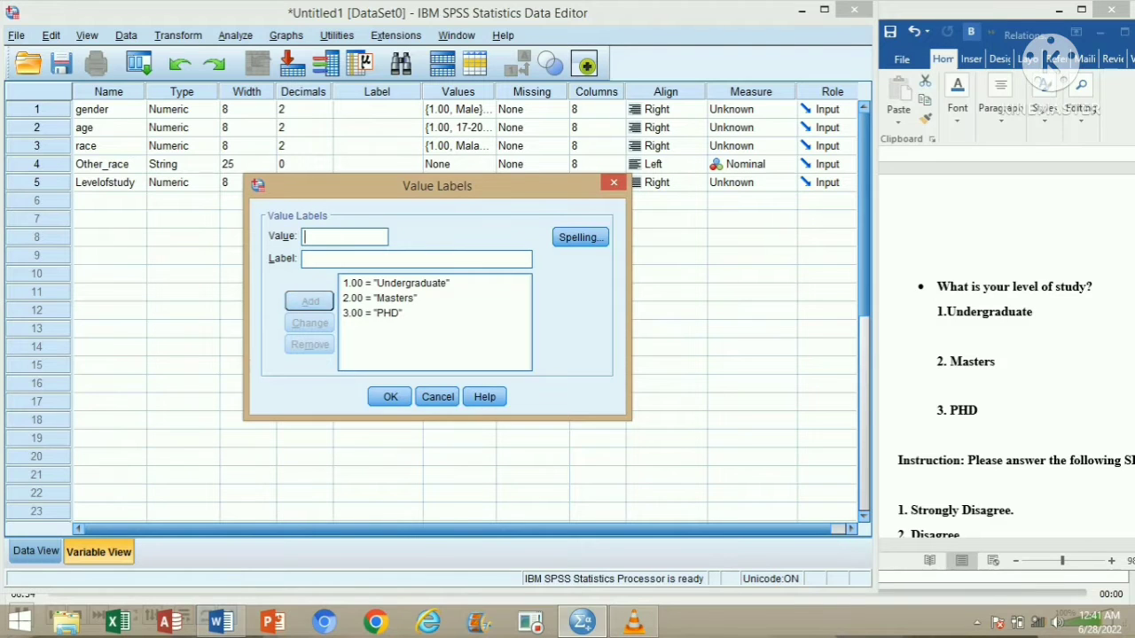
left_click(390, 396)
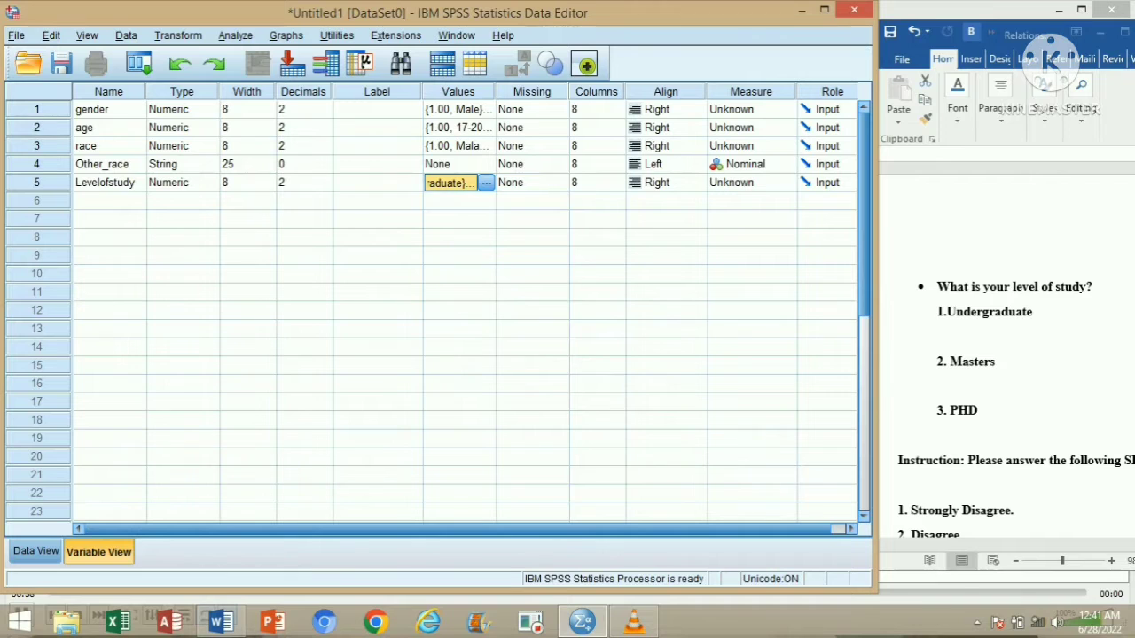
Step: Examine the questionnaire's answer-scale instruction and the Section B statements on awareness of fake news sharing on Facebook
left_click(890, 412)
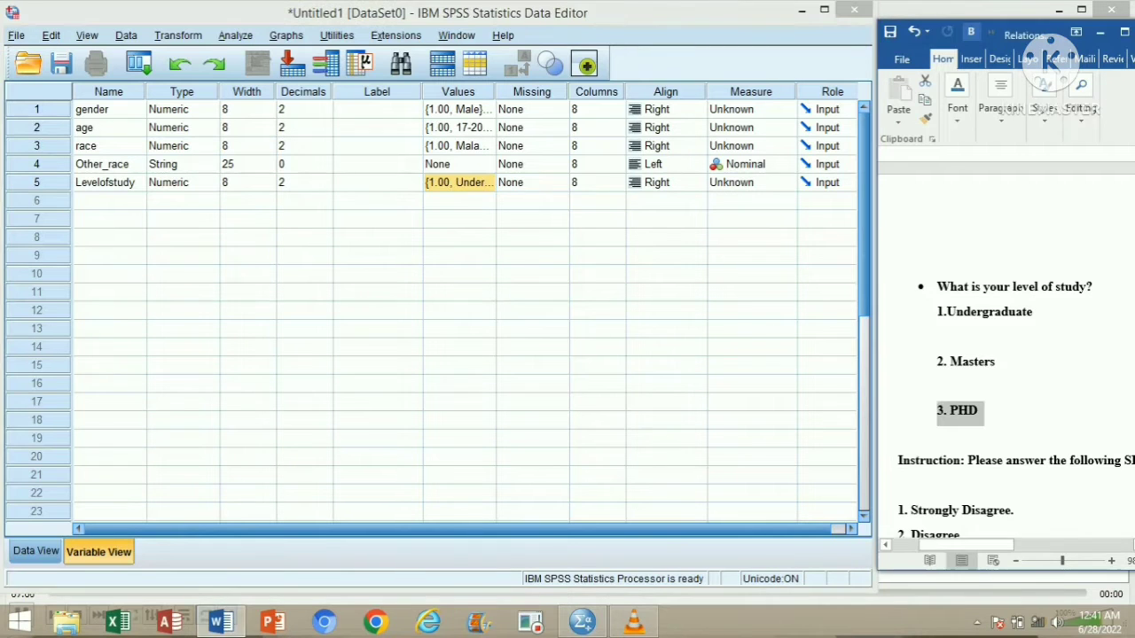
scroll(1006, 355, "down", 3)
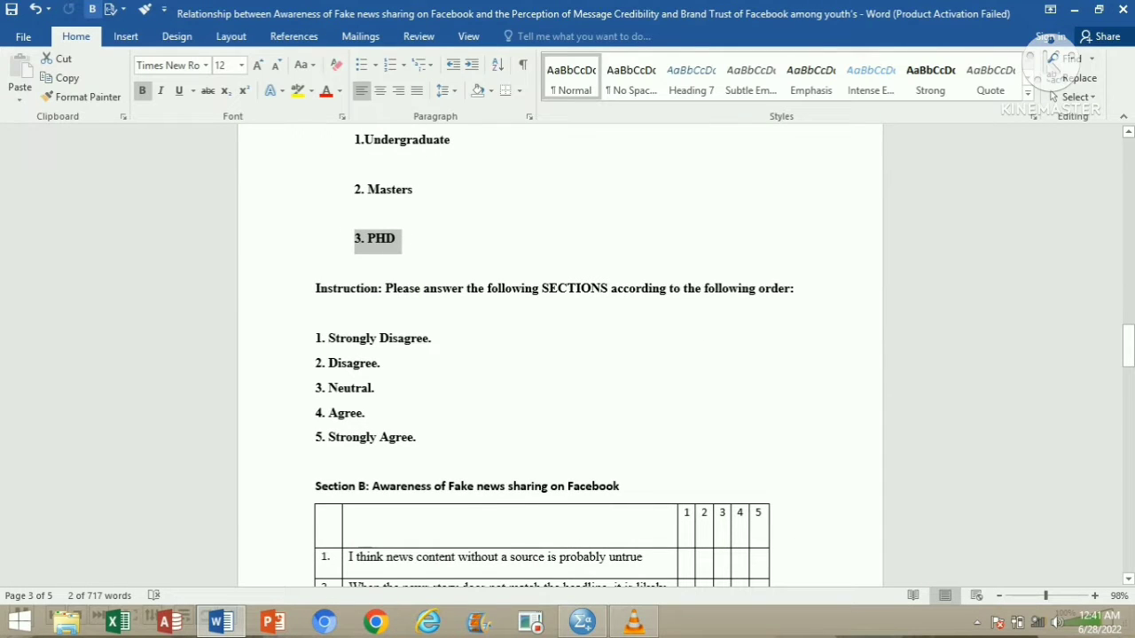
left_click(432, 339)
scroll(559, 354, "down", 3)
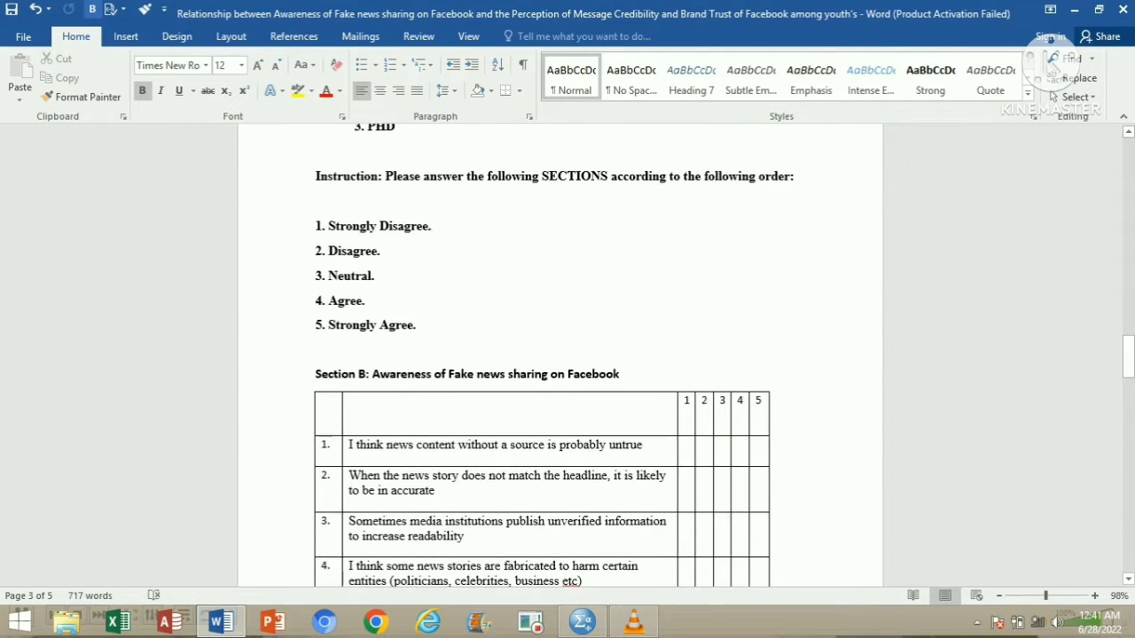
scroll(559, 354, "down", 1)
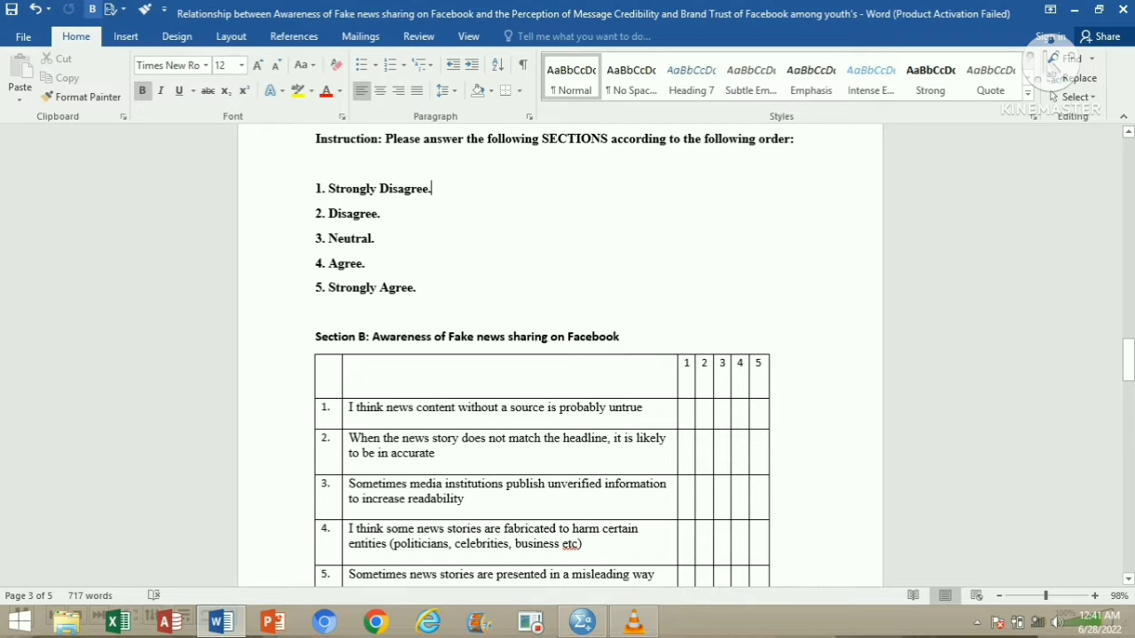
left_click_drag(652, 574, 328, 407)
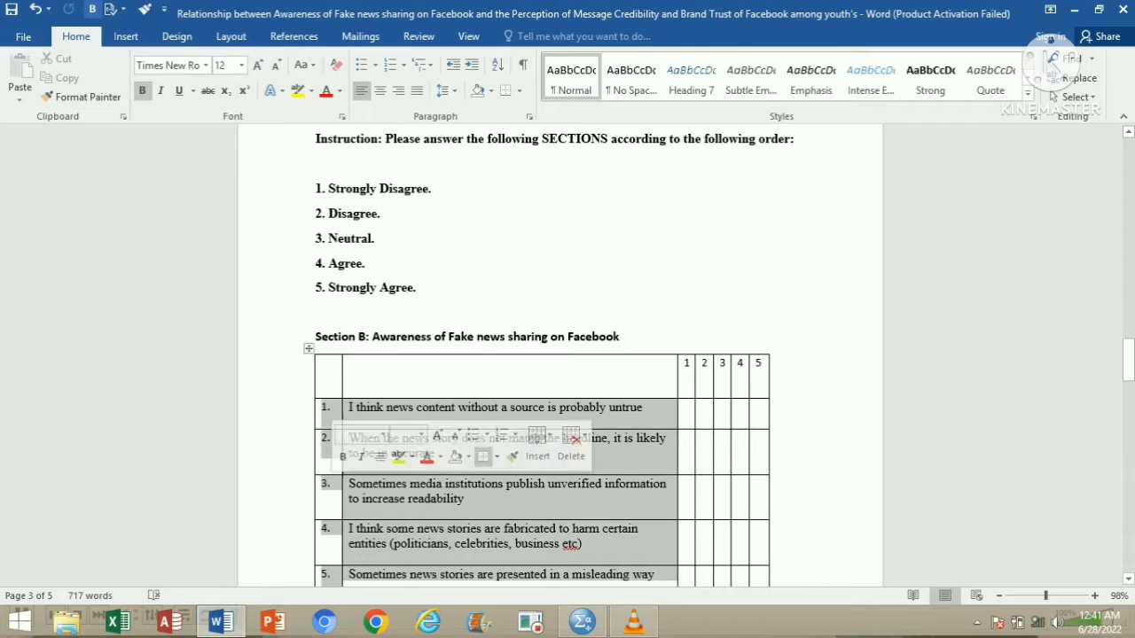
left_click(366, 265)
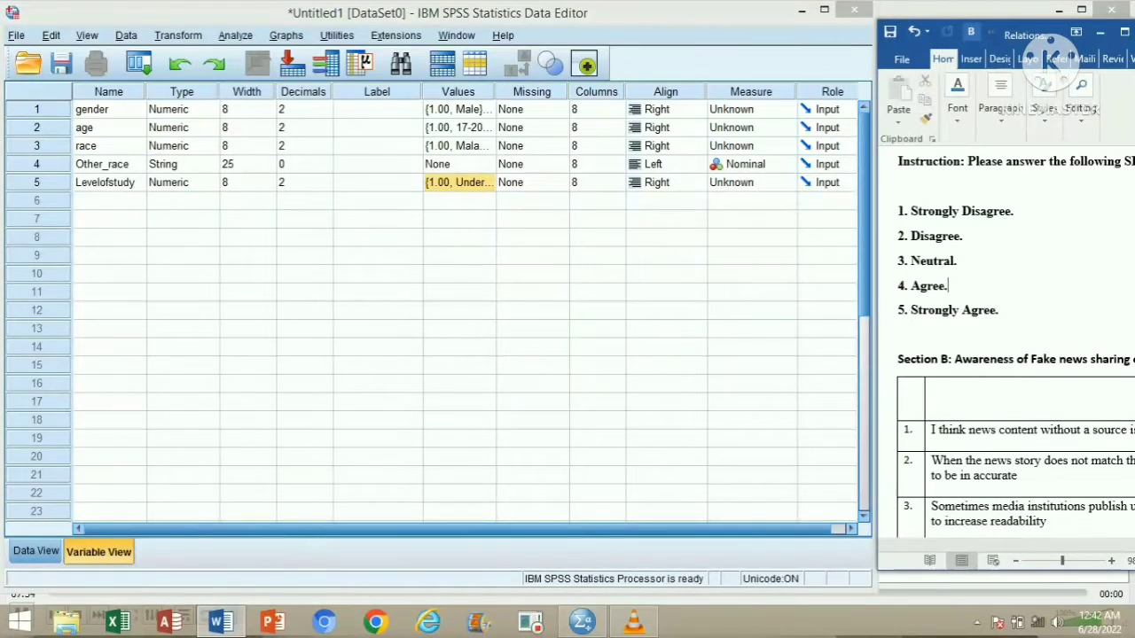
Step: Define a sixth variable named SS for the first Section B statement
left_click(110, 201)
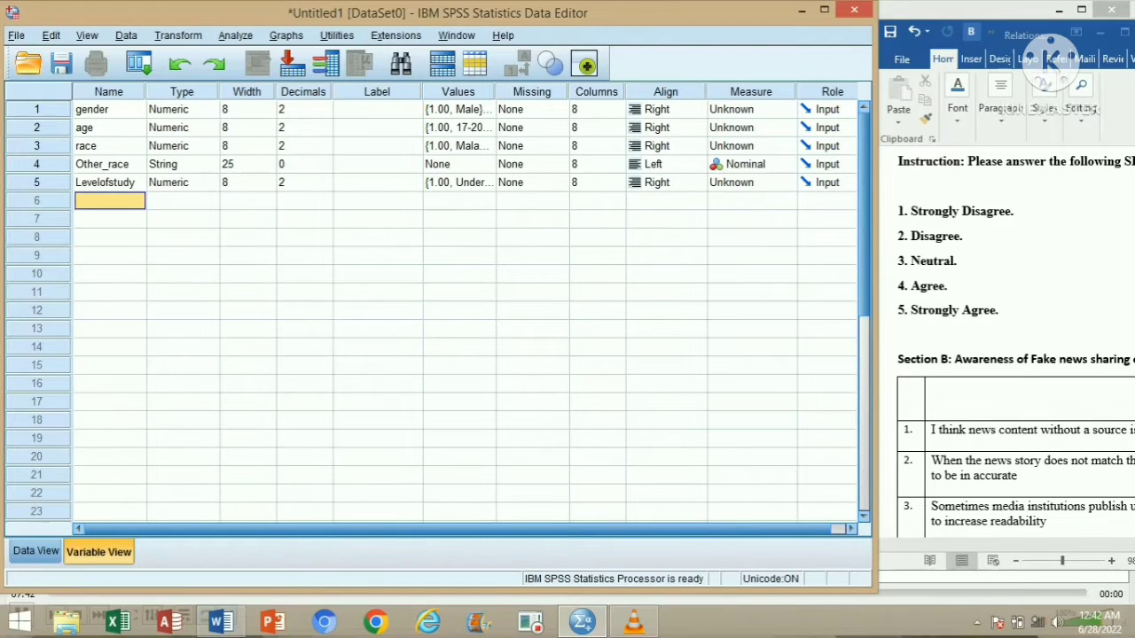
type("s")
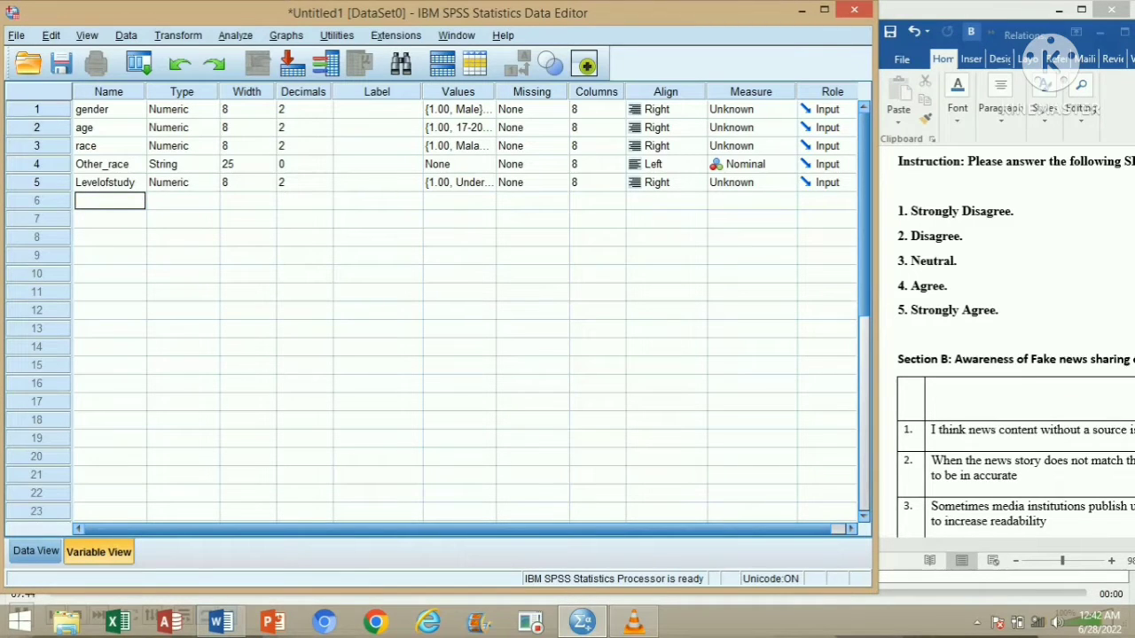
type("SS")
key("Return")
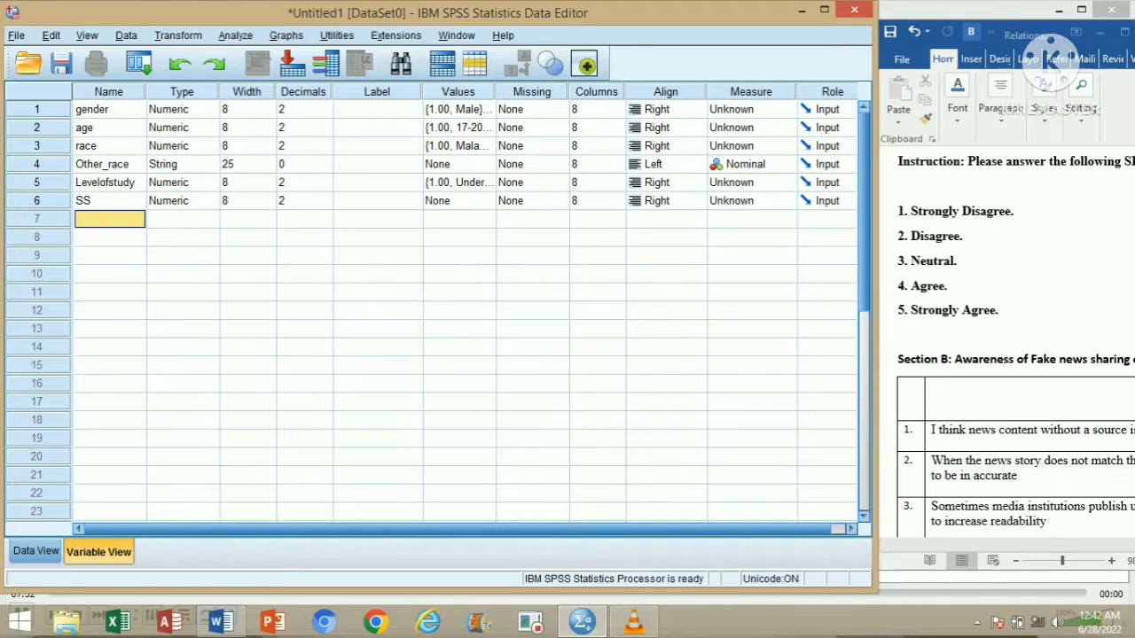
Step: Rename the SS variable to SS1, matching the number of the first statement in the questionnaire's Section B
left_click(110, 202)
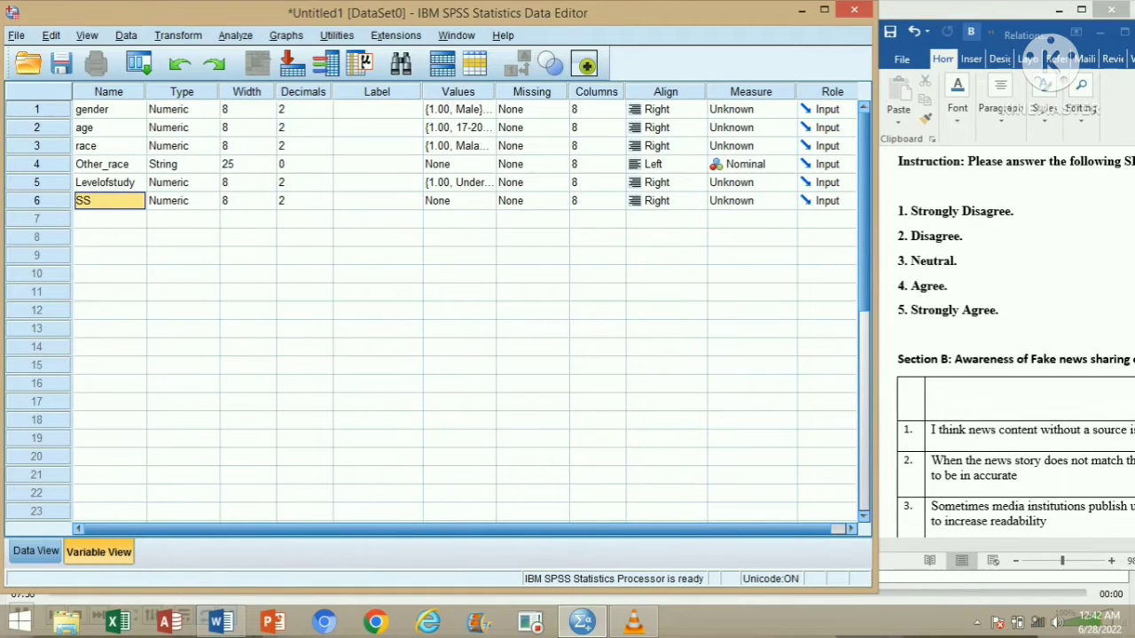
scroll(1011, 355, "down", 2)
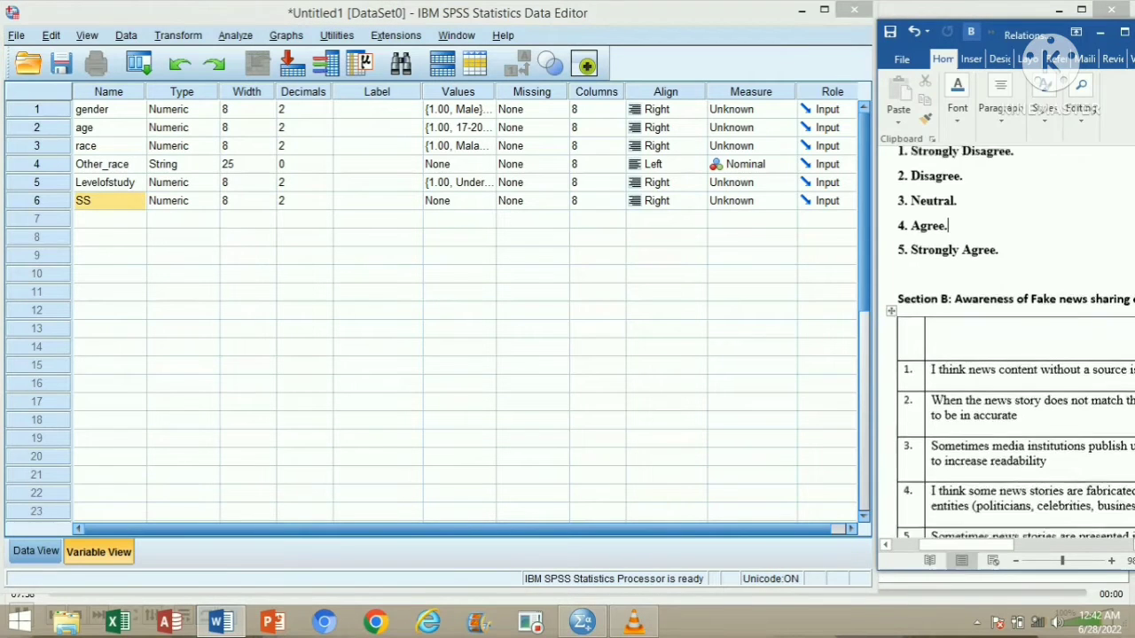
scroll(1011, 355, "down", 4)
scroll(1011, 355, "up", 4)
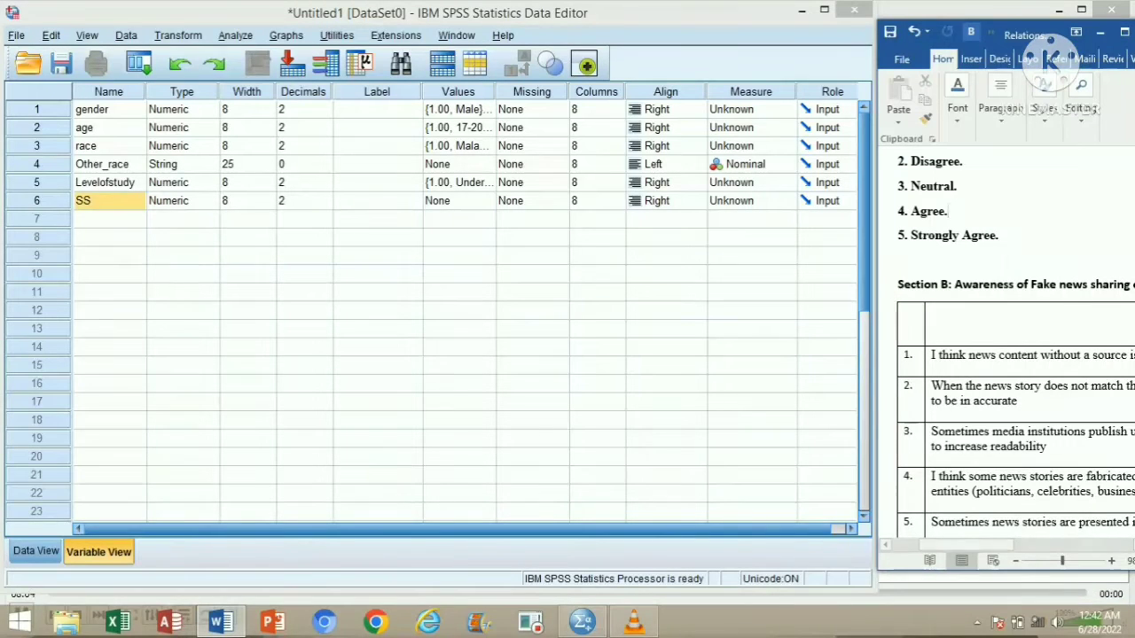
left_click(109, 201)
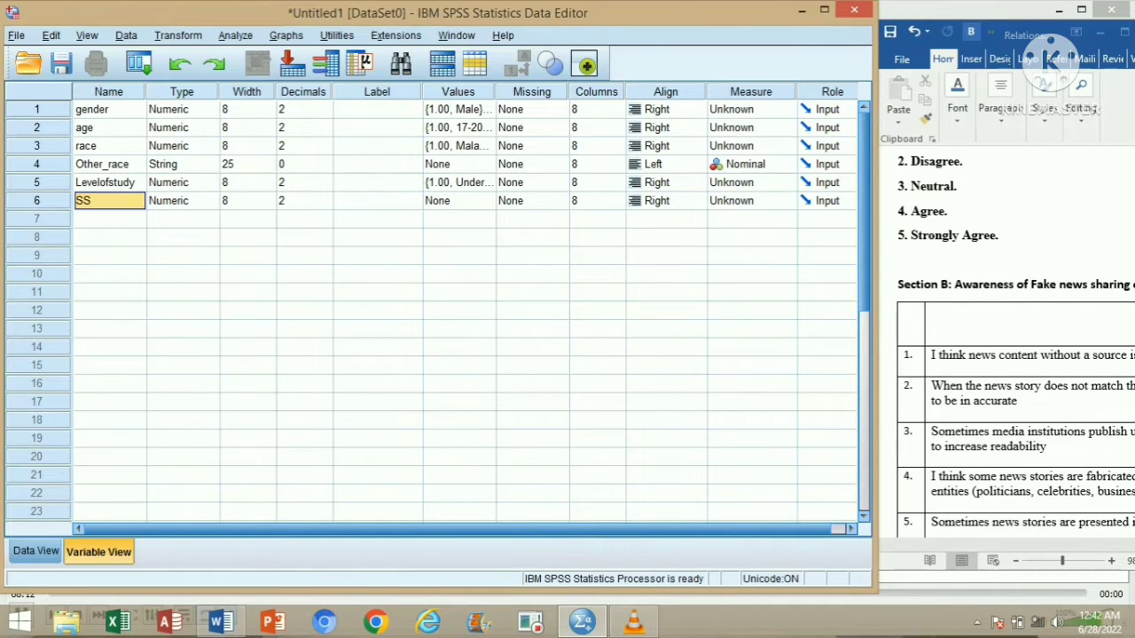
type("1")
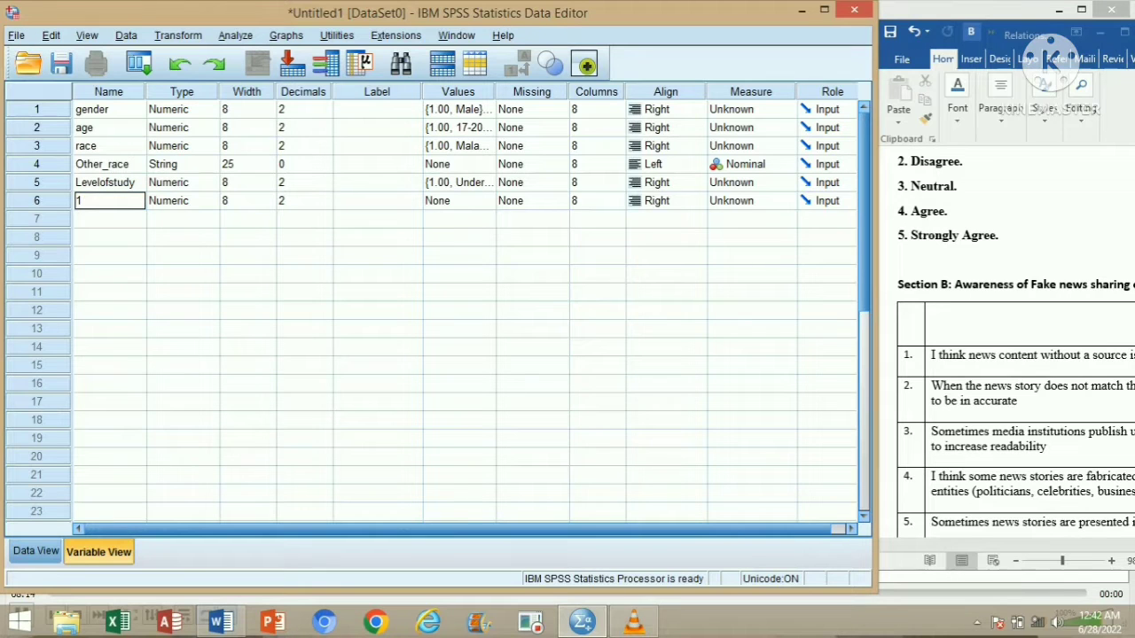
type("SS")
key("Return")
Step: Define four more variables named SS2, SS3, SS4 and SS5 for the remaining Section B statements
type("SS2")
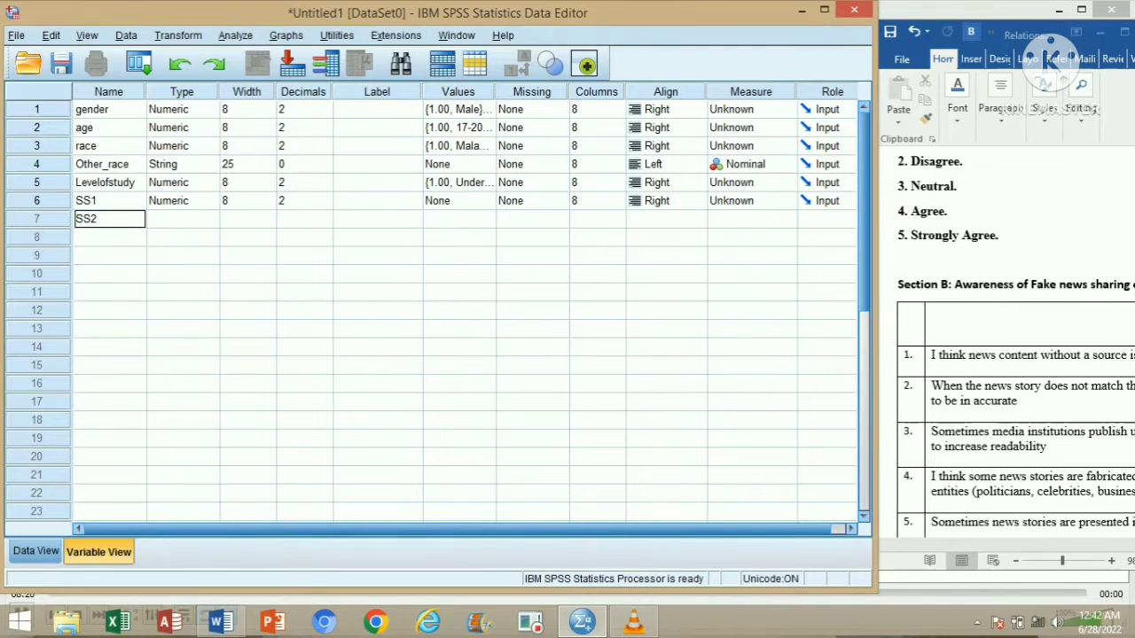
key("Return")
type("SS")
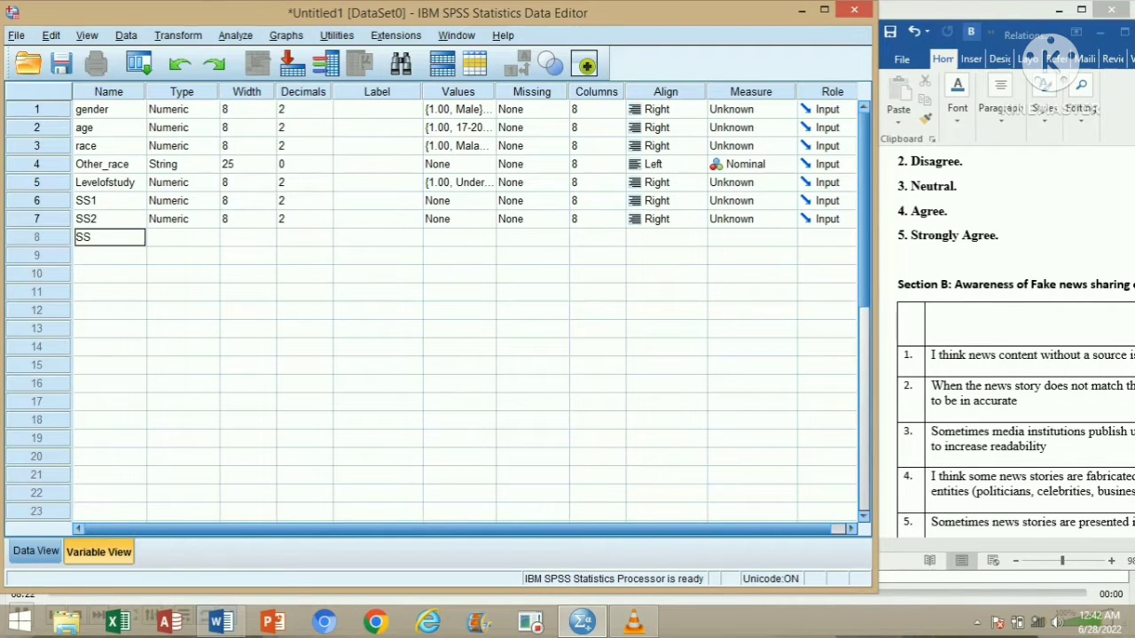
type("3")
key("Return")
type("SS")
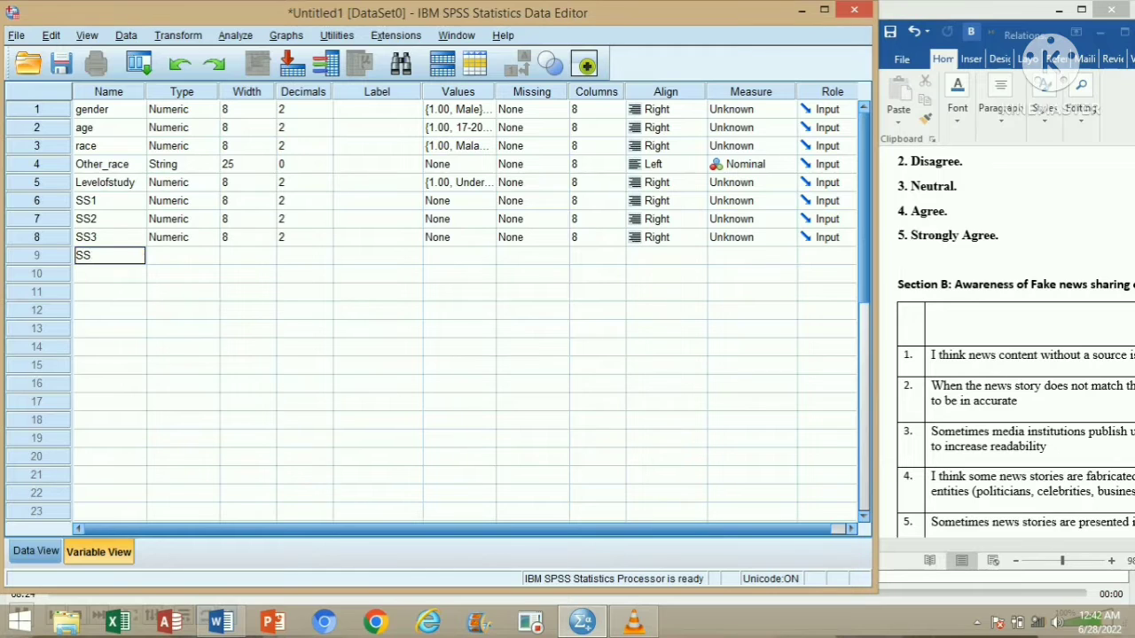
type("4")
key("Return")
type("SS")
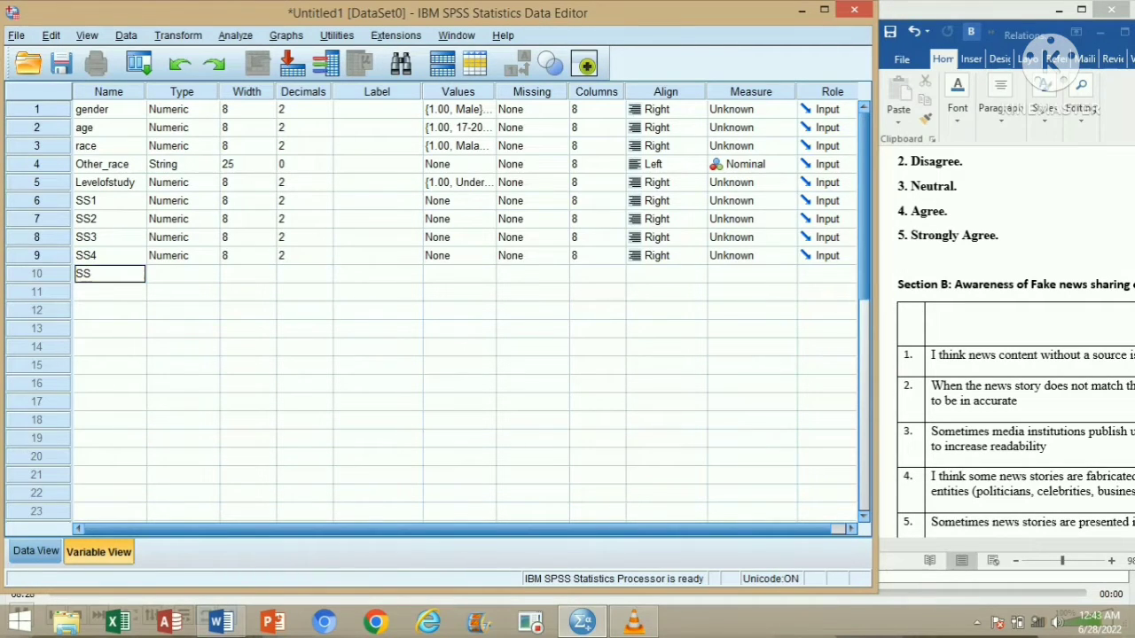
type("5")
left_click(110, 201)
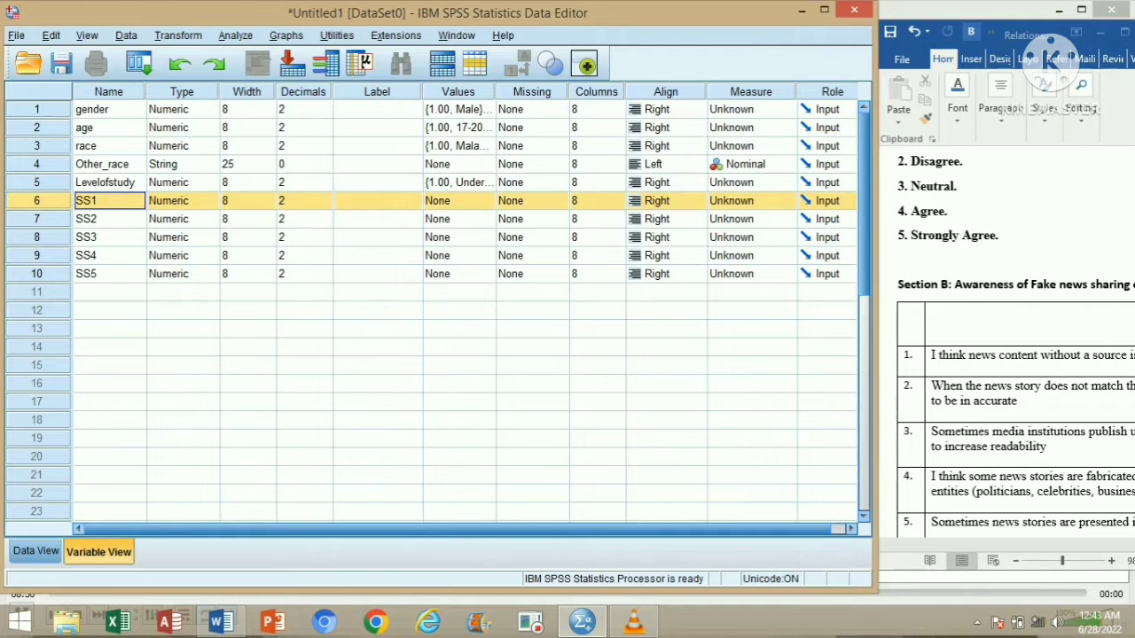
Step: Add the value label 1 = Strongly Disagree to the SS1 variable, following the questionnaire's answer scale
left_click(452, 202)
left_click(486, 201)
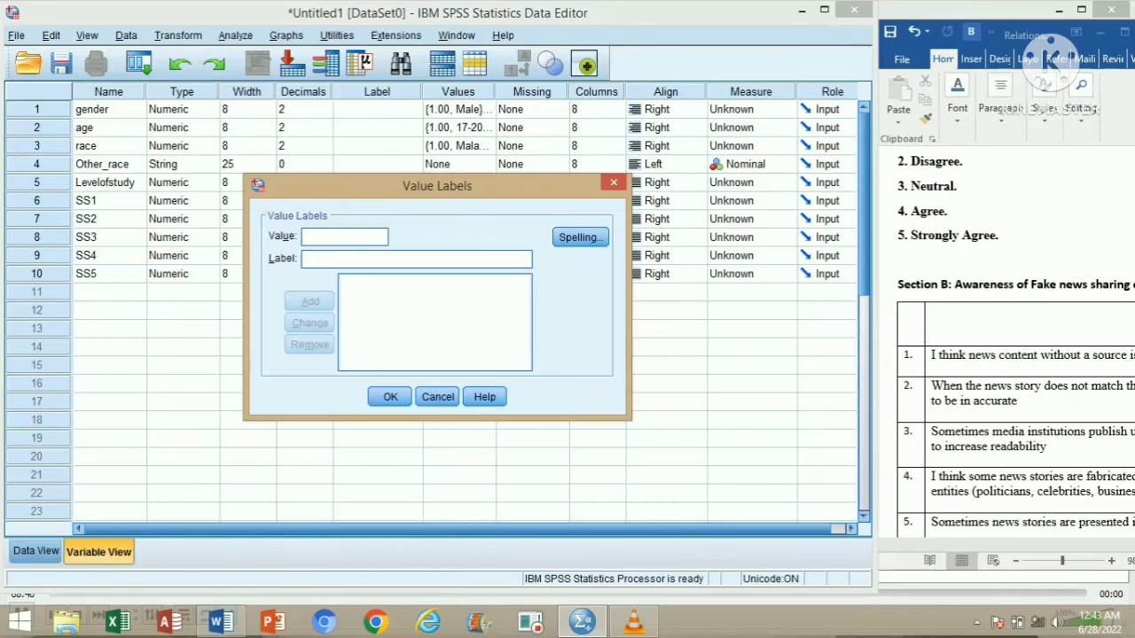
left_click(951, 212)
scroll(951, 211, "up", 1)
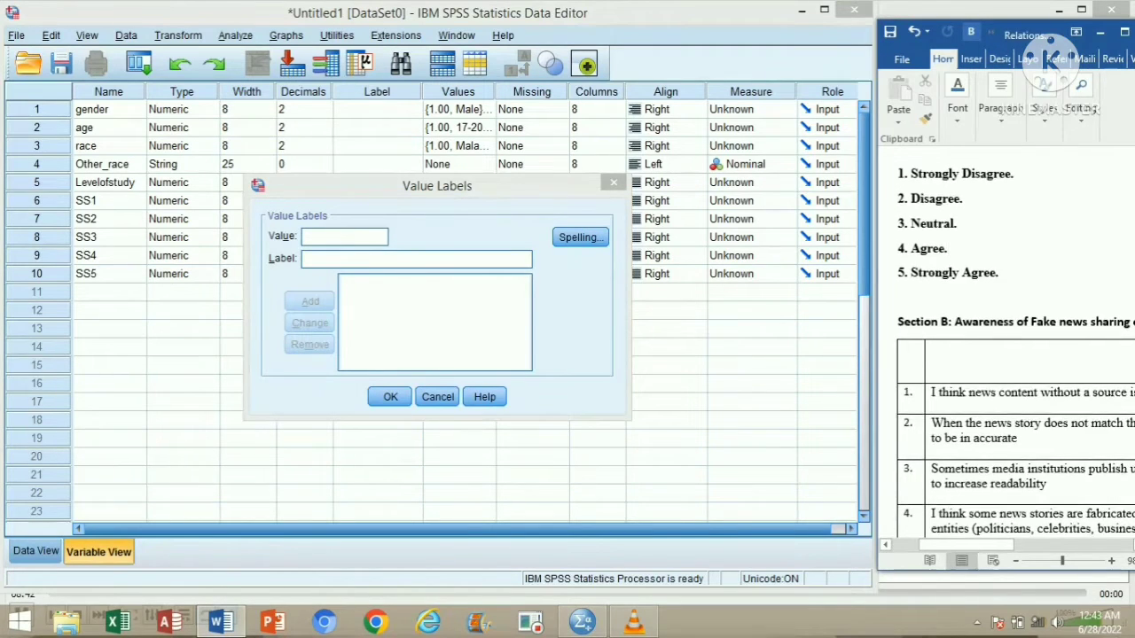
scroll(1015, 346, "up", 1)
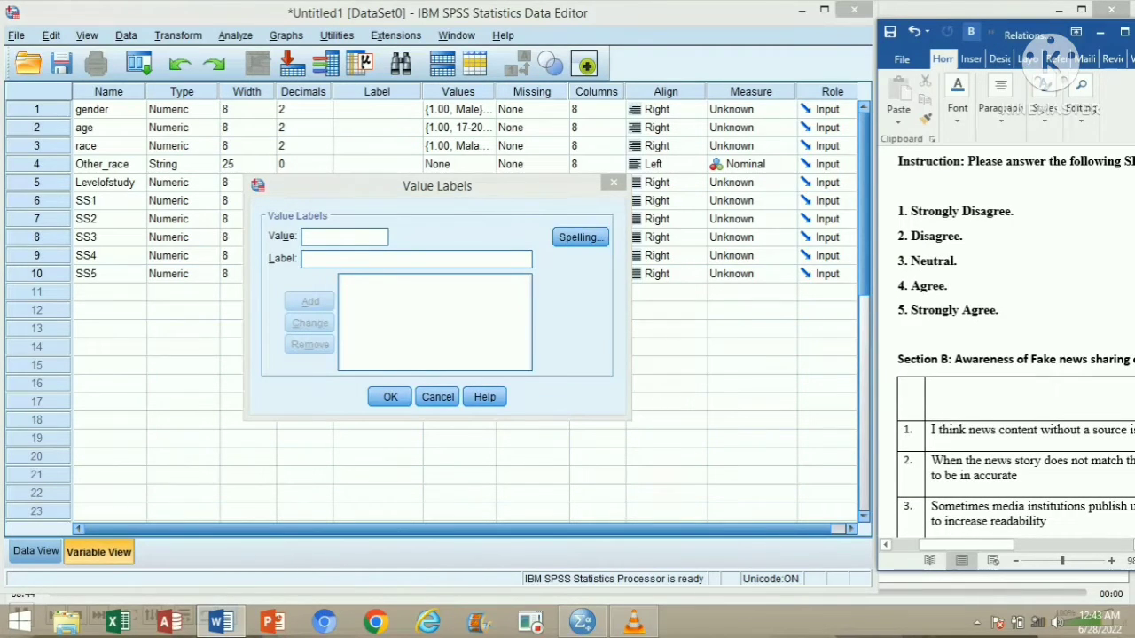
left_click_drag(1013, 211, 911, 211)
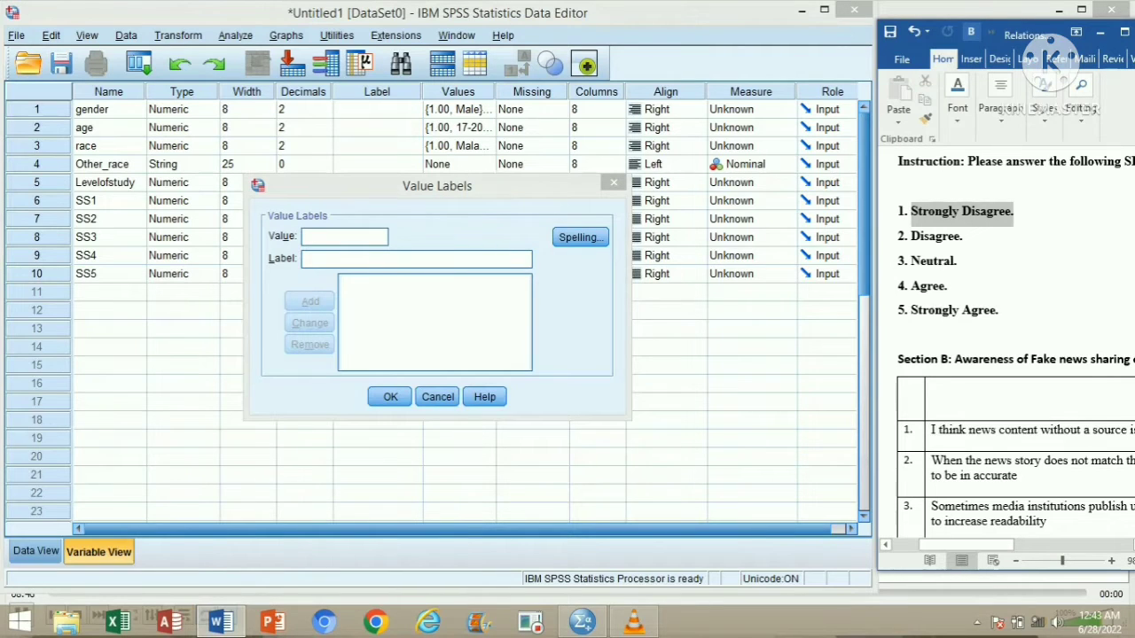
left_click(344, 237)
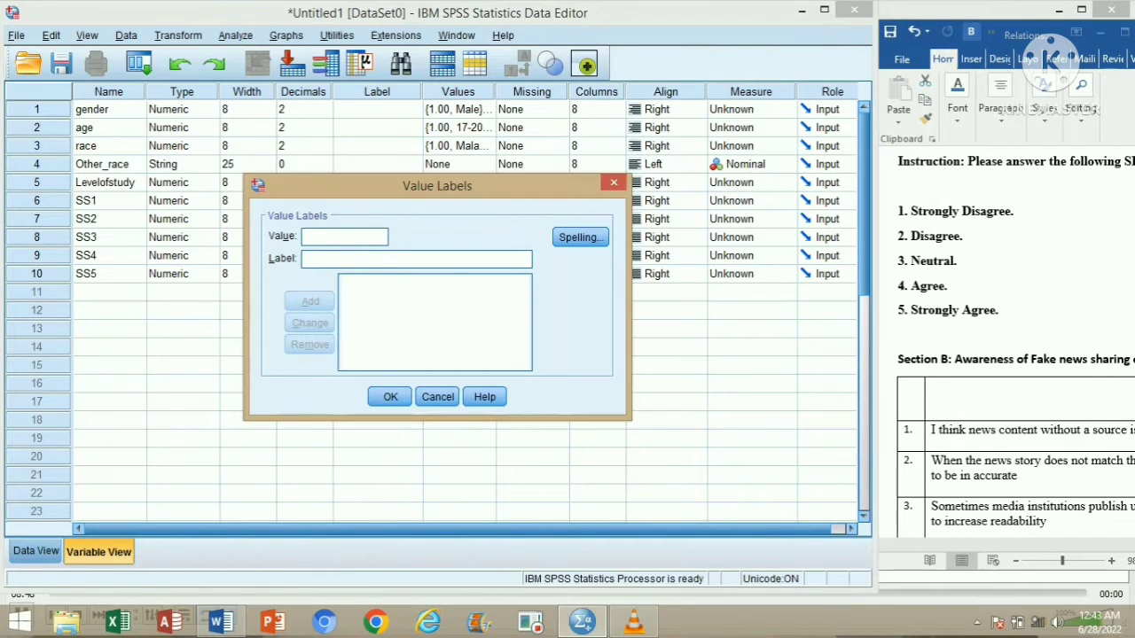
type("1")
left_click(355, 259)
type("Strong")
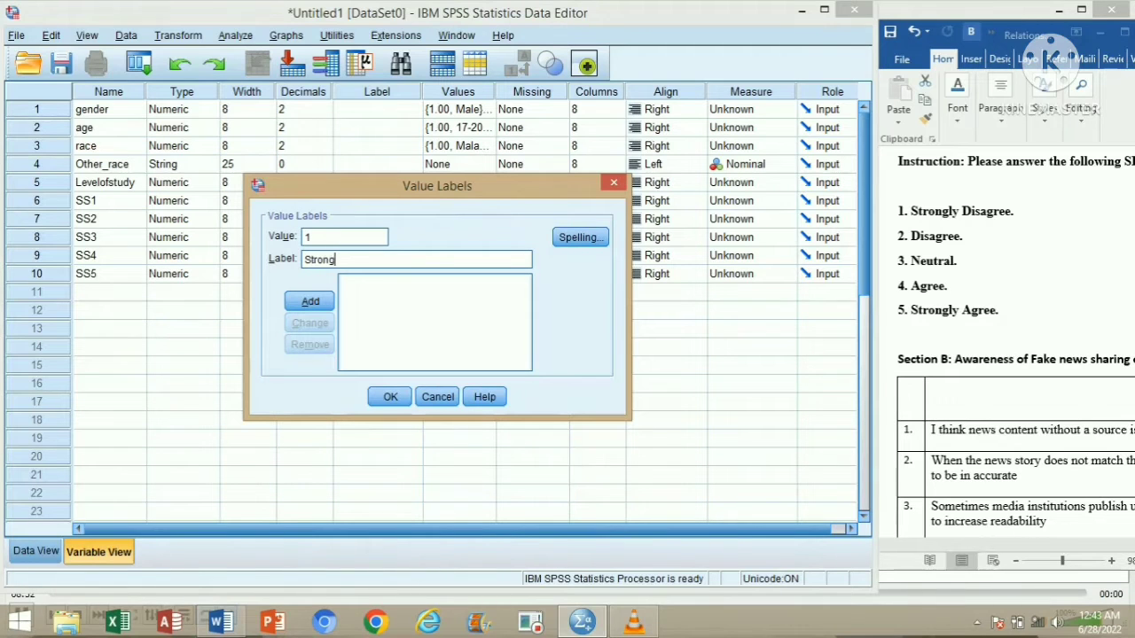
type("ly Disagree")
key("Return")
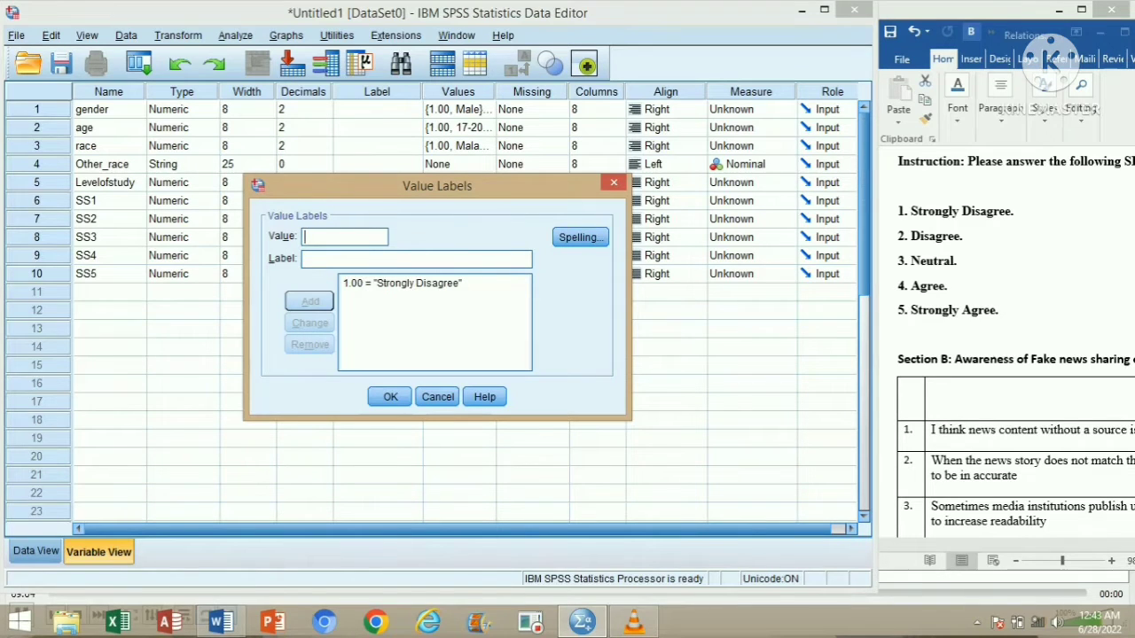
Step: Add the value label 5 = Strongly agree to the SS1 variable, following the questionnaire's answer scale, and check the saved labels
left_click_drag(1001, 312, 893, 311)
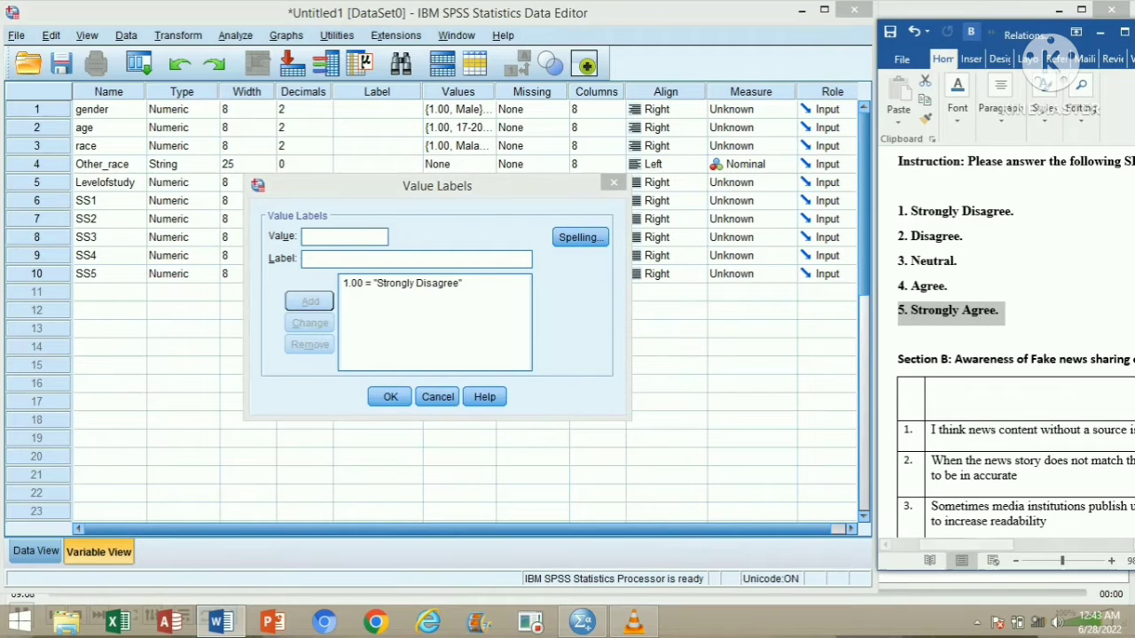
left_click(344, 237)
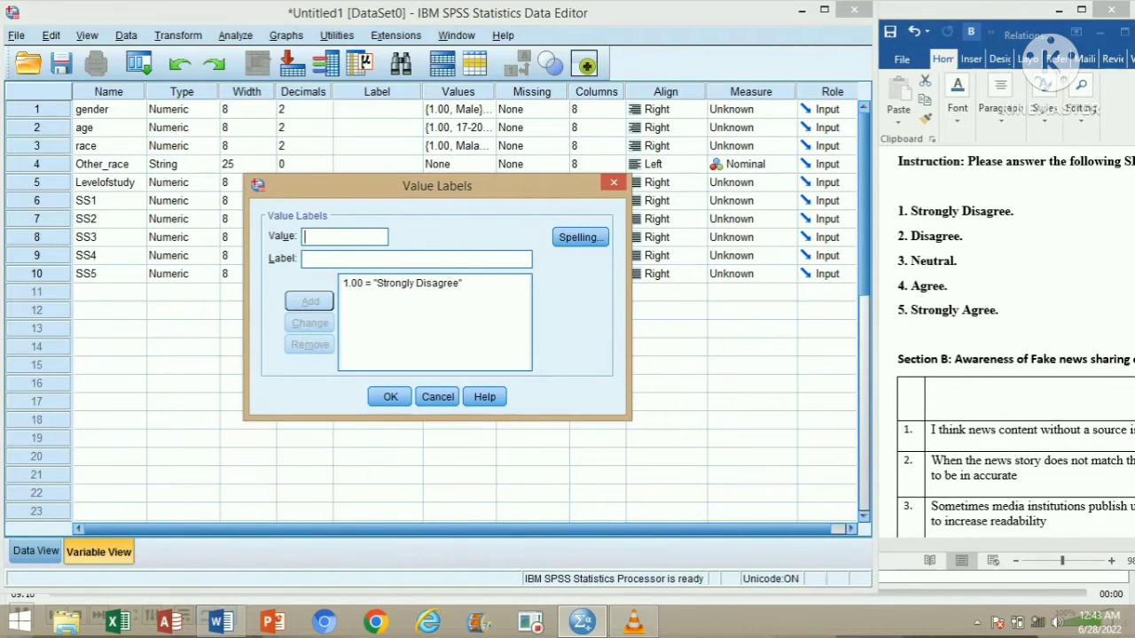
type("5")
key("Tab")
type("Stron")
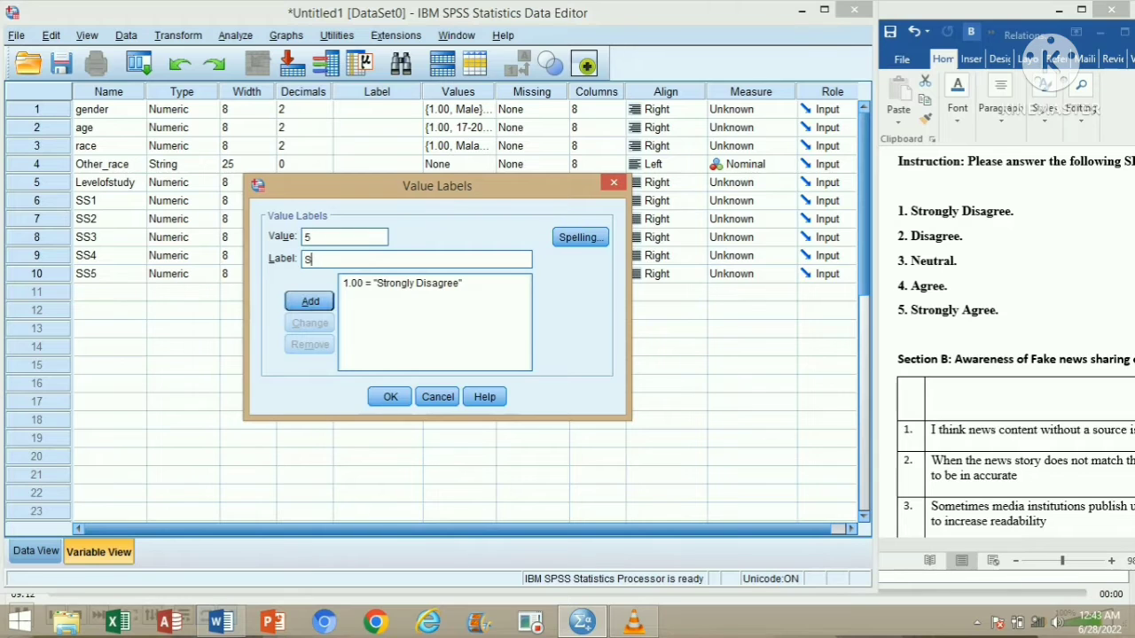
key("BackSpace")
key("BackSpace")
key("BackSpace")
type("rongly agree")
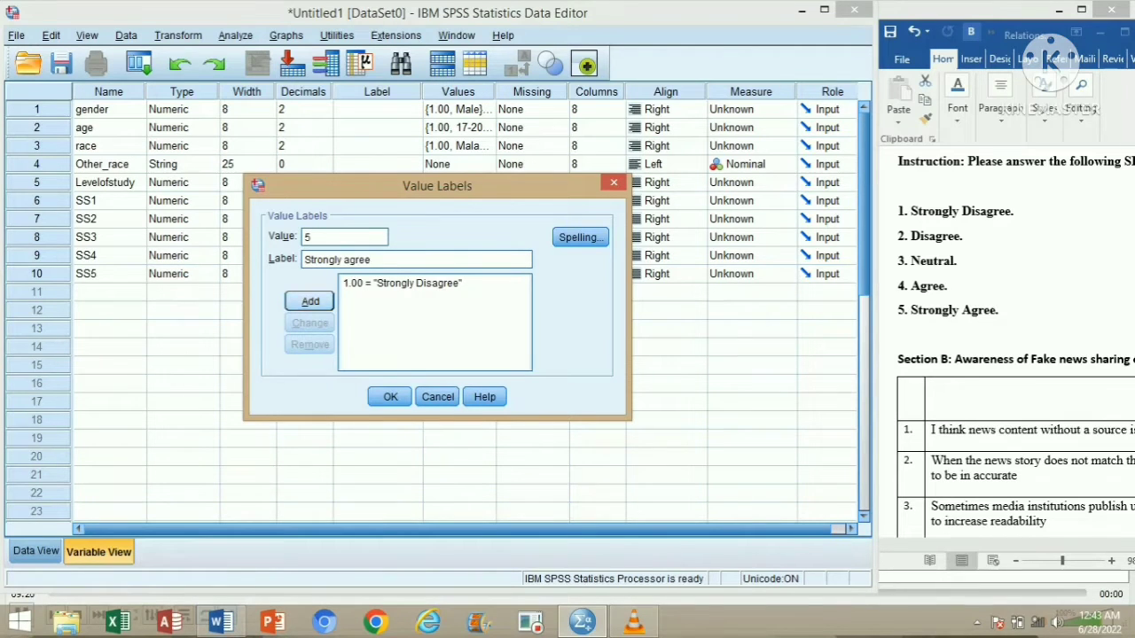
left_click(310, 301)
left_click(390, 396)
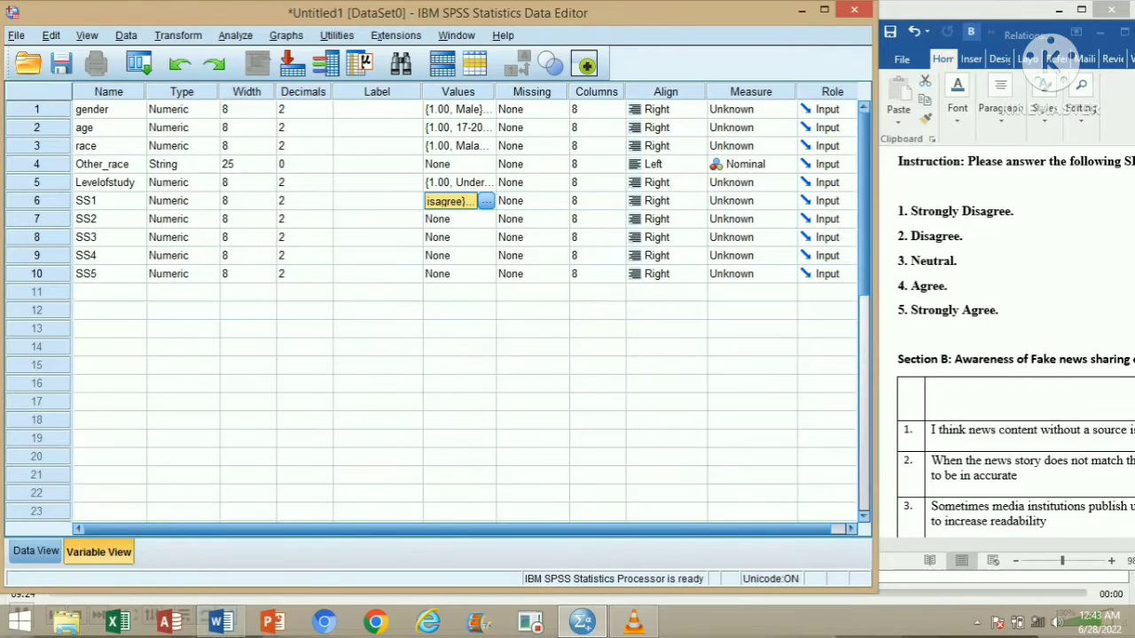
left_click(486, 201)
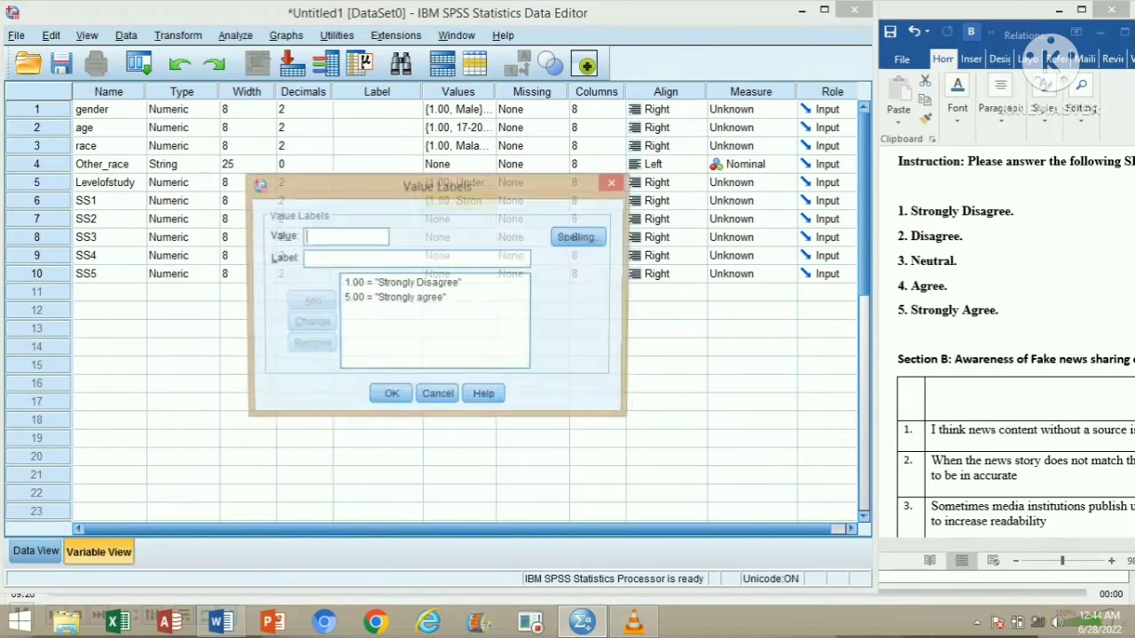
left_click(390, 396)
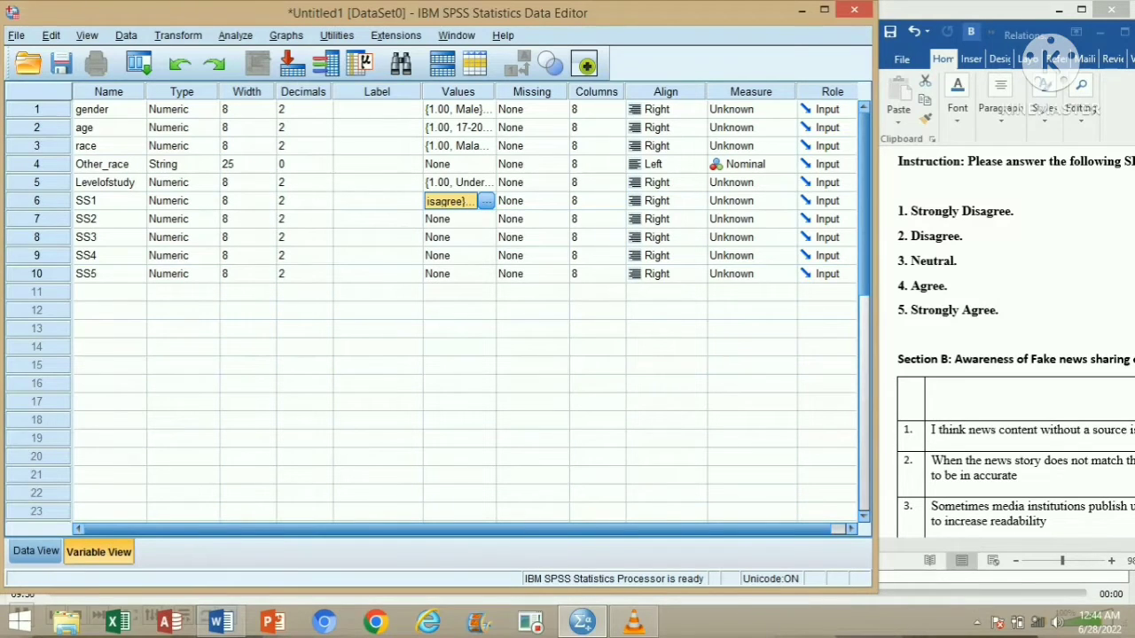
Step: Copy the value labels of SS1 to the variables SS2, SS3, SS4 and SS5
right_click(452, 205)
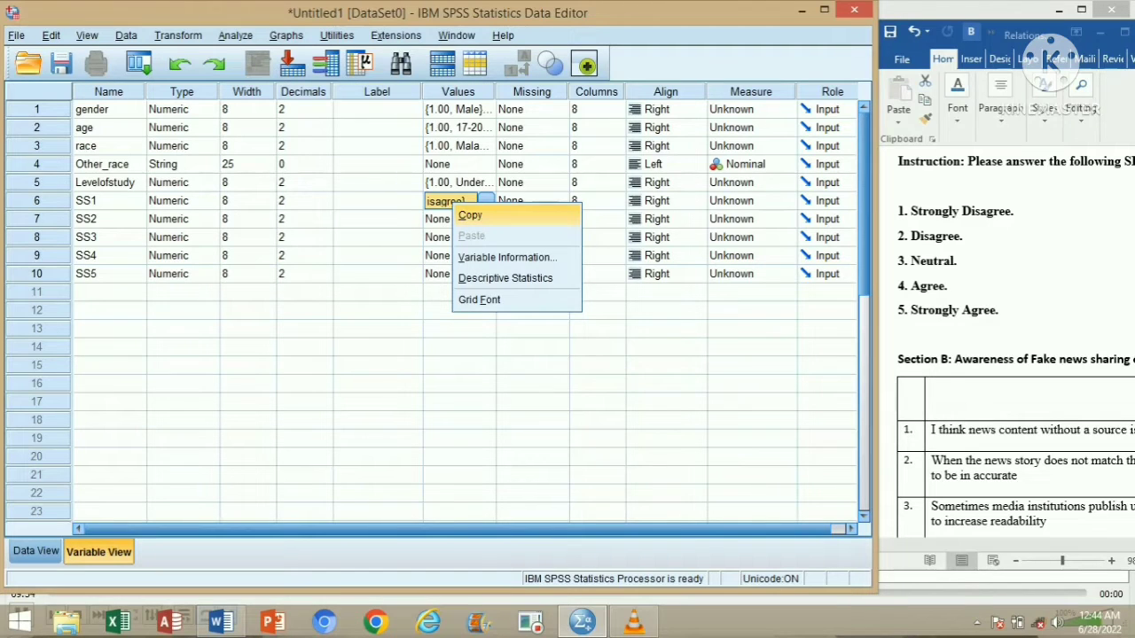
left_click(471, 215)
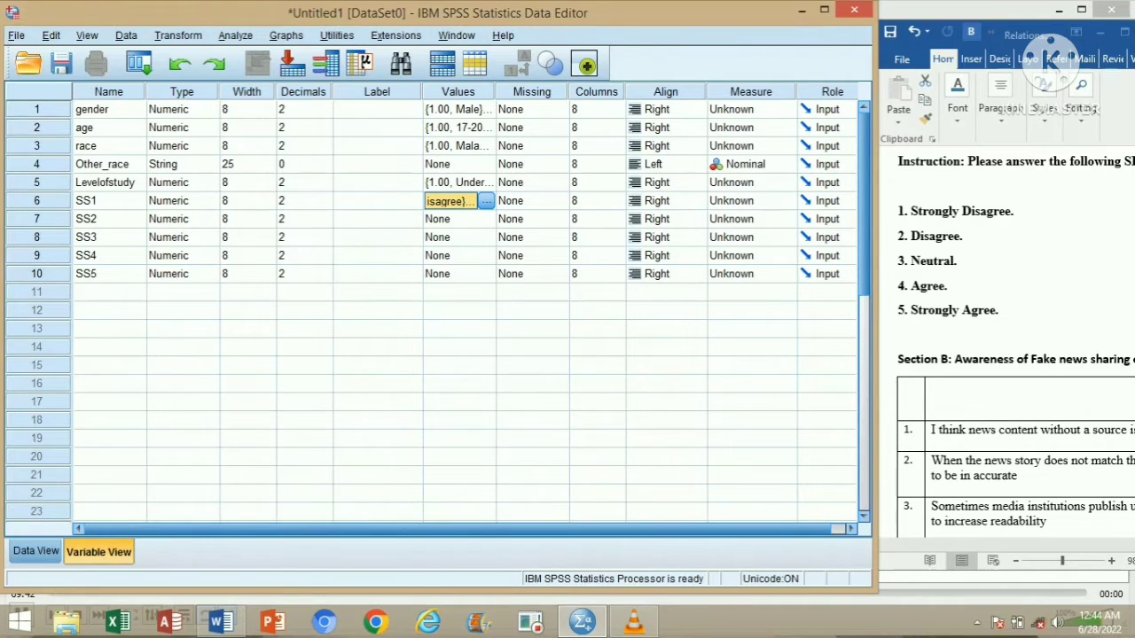
right_click(448, 202)
left_click(450, 219)
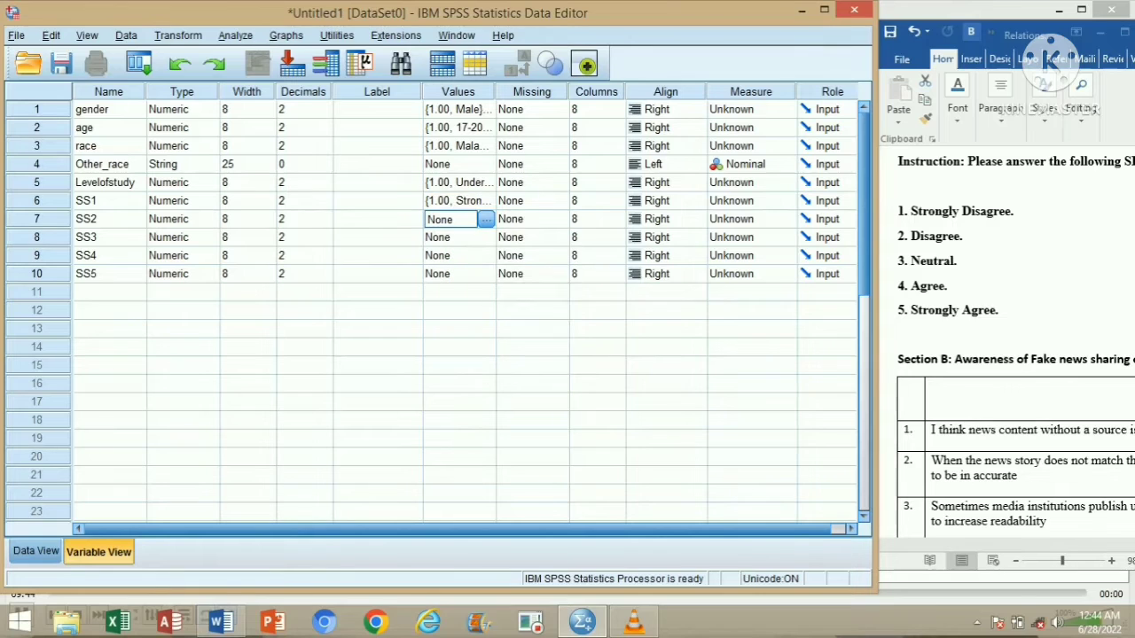
left_click(451, 201)
right_click(450, 220)
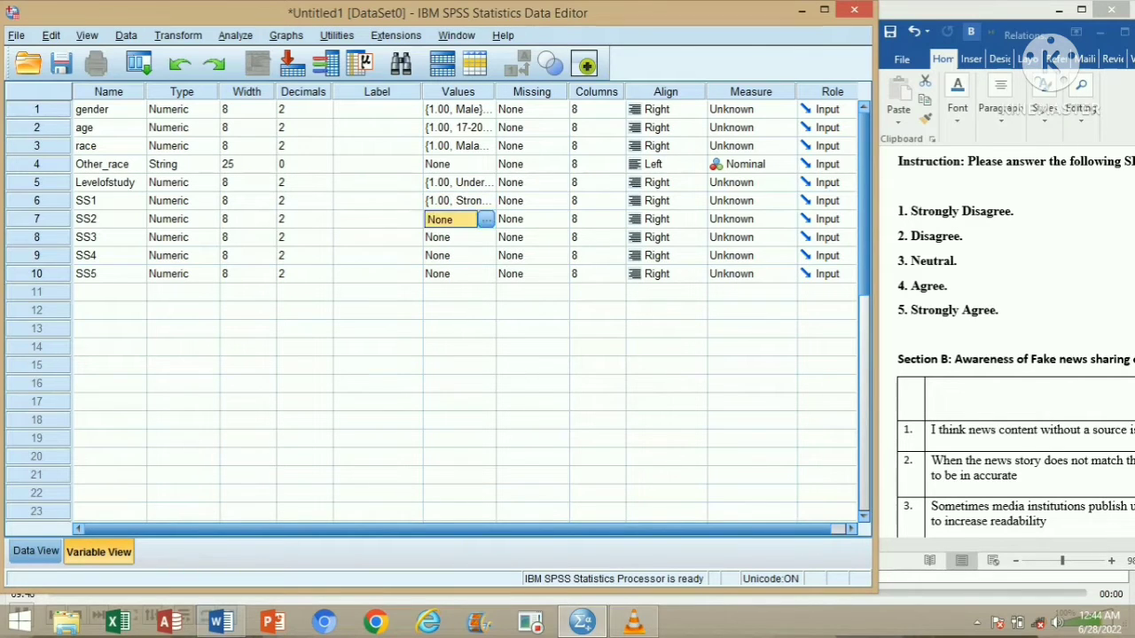
left_click_drag(450, 220, 450, 274)
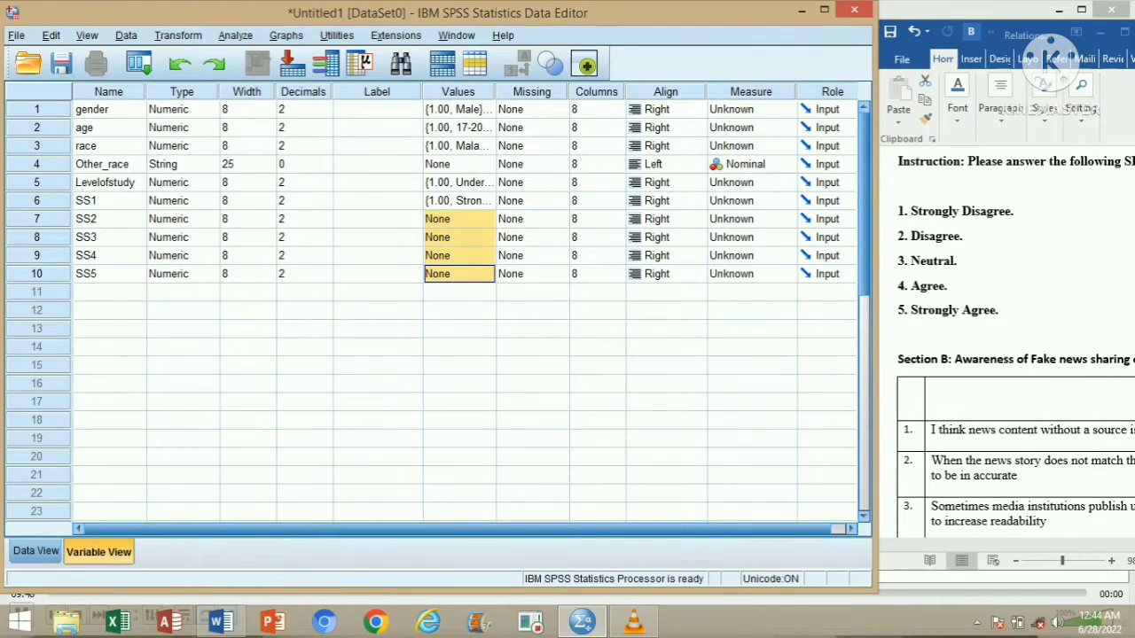
right_click(452, 274)
left_click(470, 304)
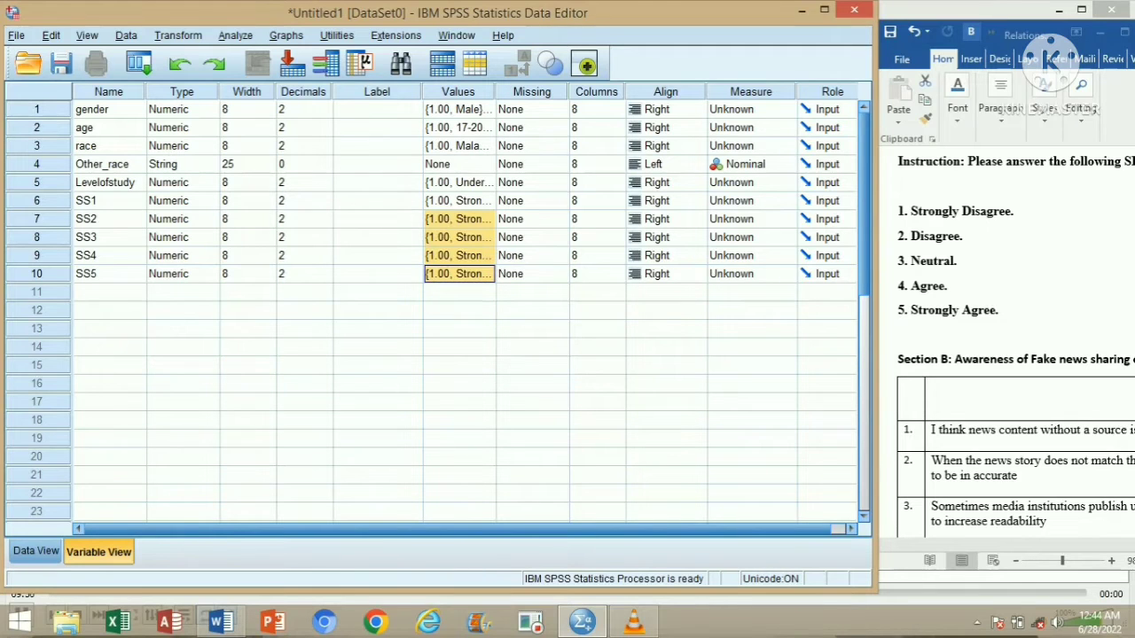
left_click(485, 293)
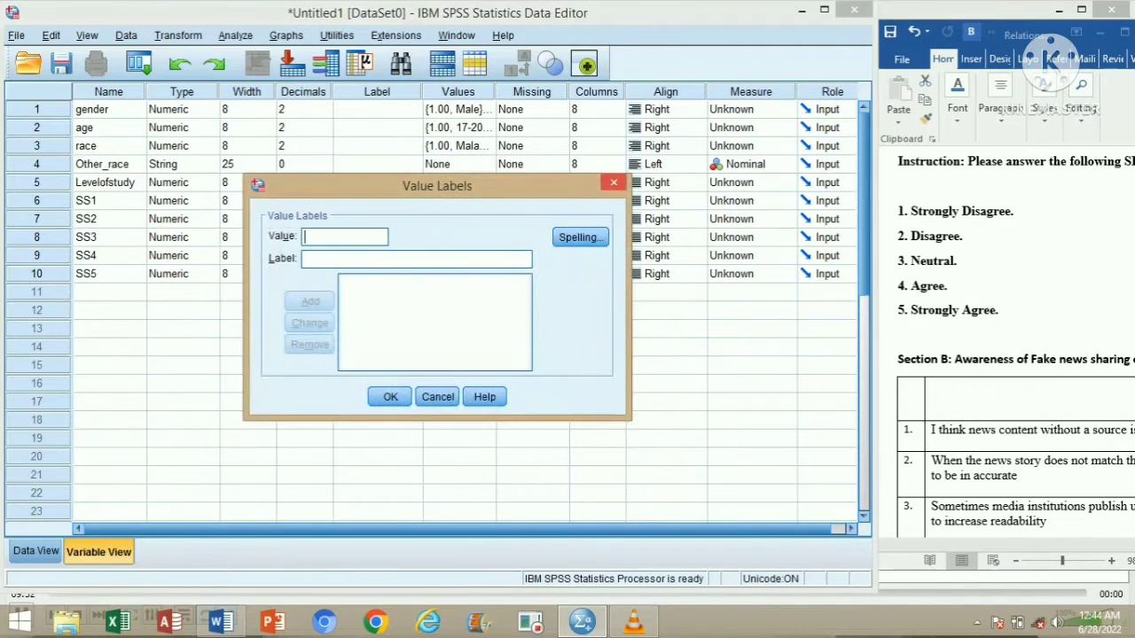
left_click(613, 183)
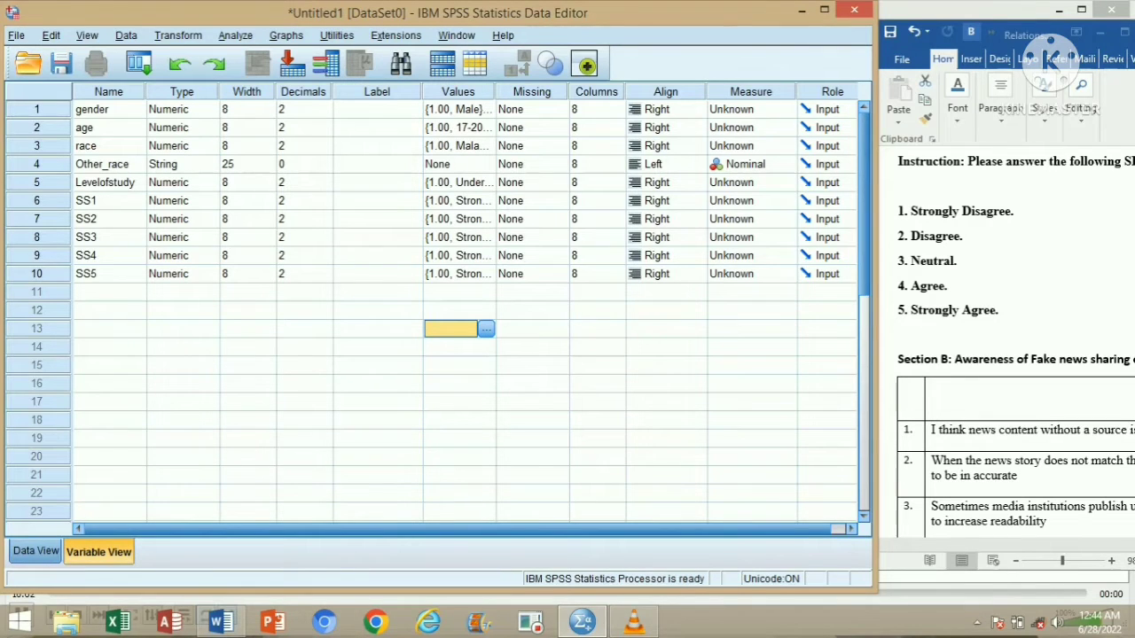
Step: In the data sheet, enter gender code 1 (Male) for the first respondent, following the questionnaire's gender question
left_click(36, 552)
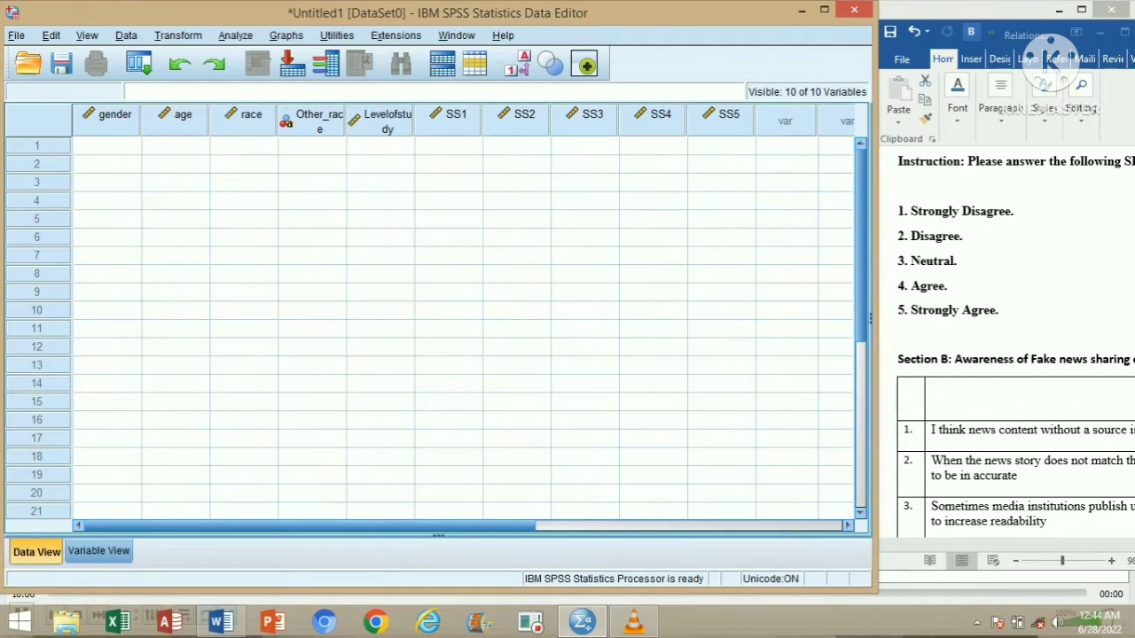
left_click(107, 147)
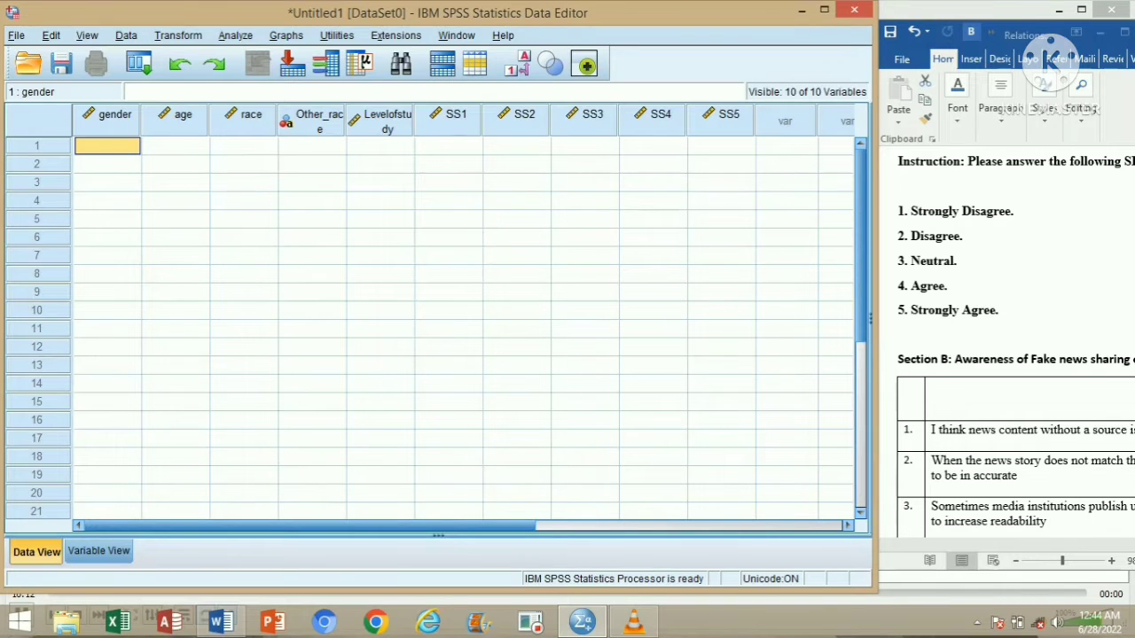
left_click(890, 310)
scroll(1002, 337, "up", 3)
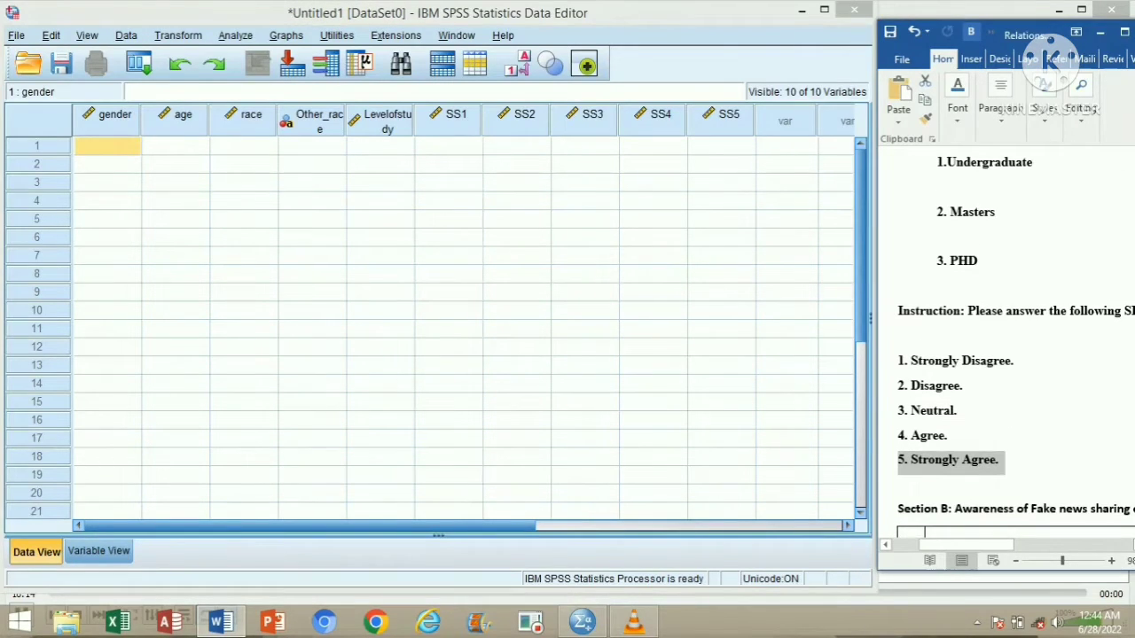
scroll(1006, 354, "up", 1)
scroll(1007, 355, "up", 4)
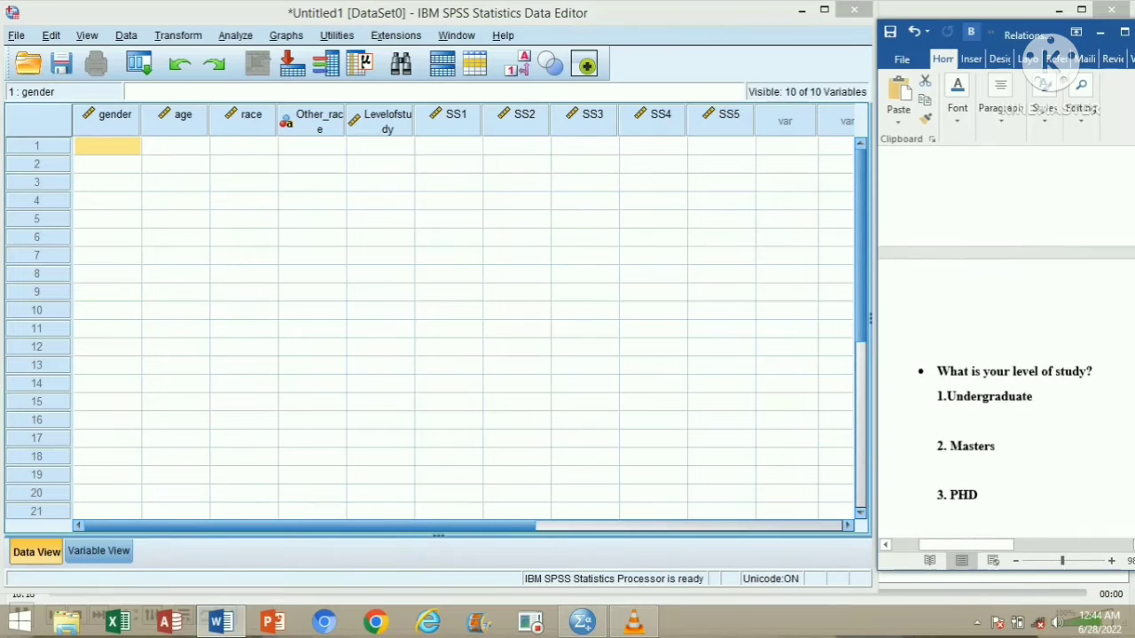
scroll(1006, 354, "up", 3)
scroll(1006, 355, "down", 2)
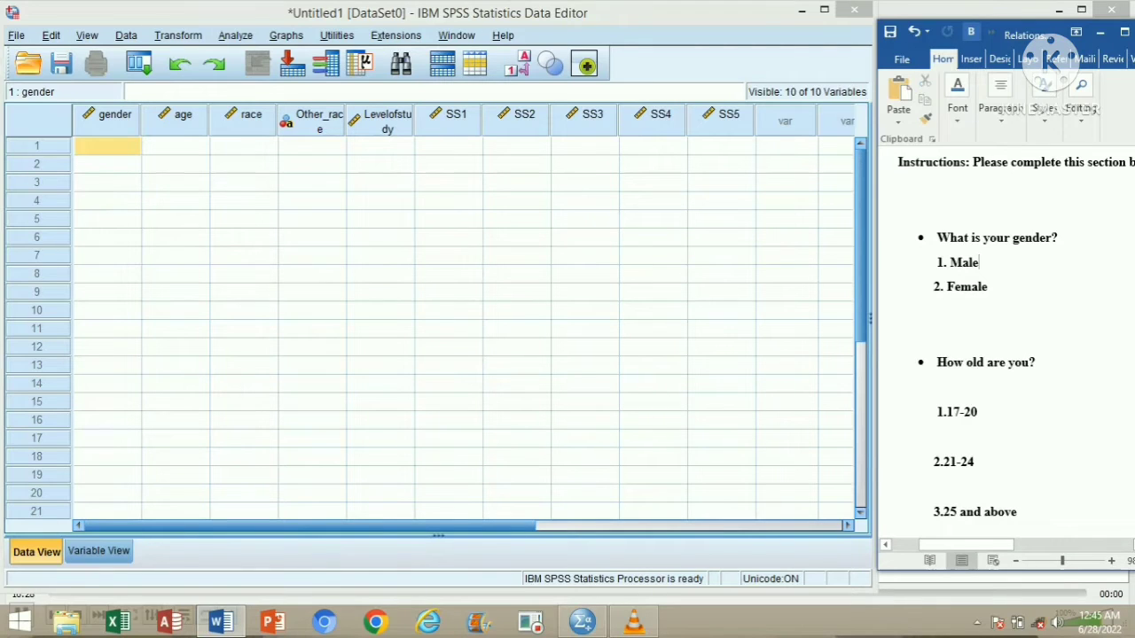
left_click_drag(980, 263, 938, 263)
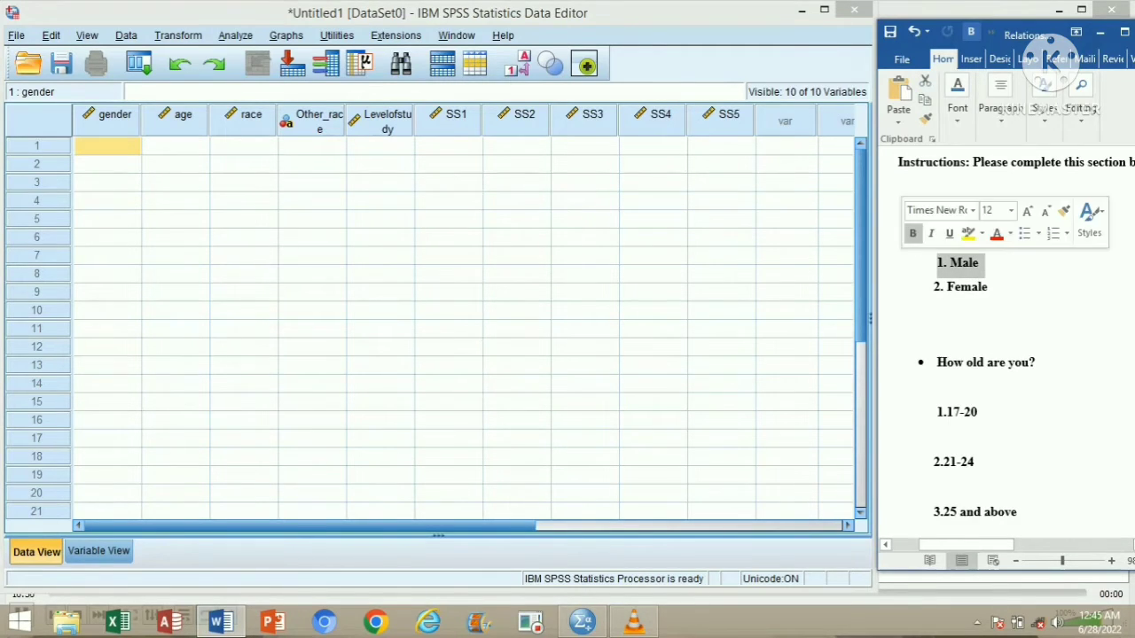
left_click(107, 147)
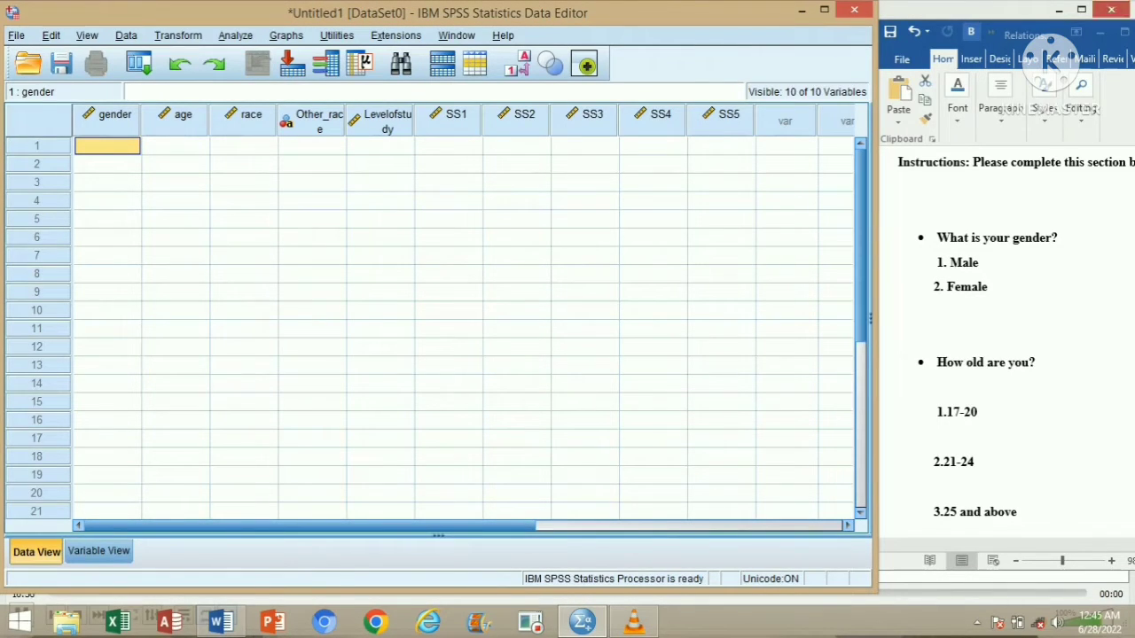
type("1")
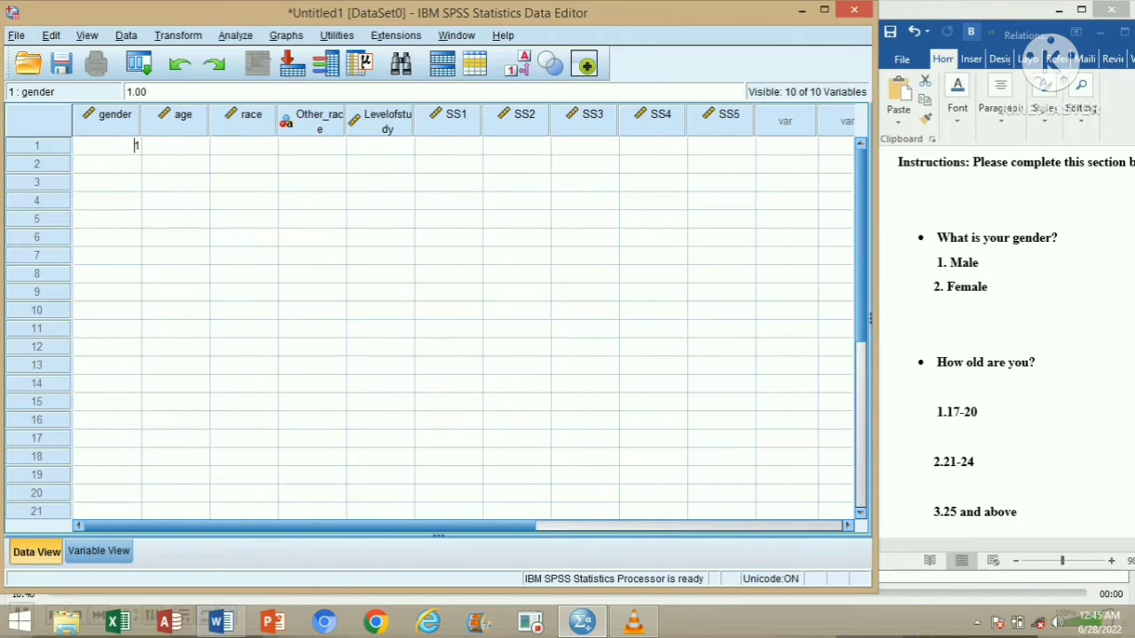
key("Tab")
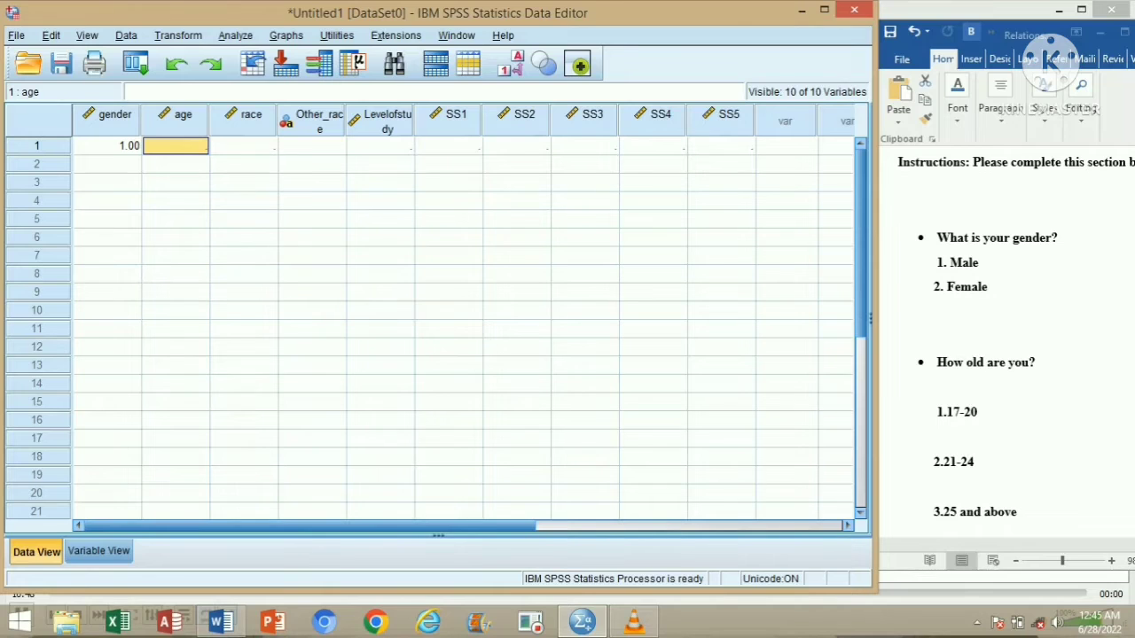
Step: Enter age code 2 (21-24) for the first respondent, following the questionnaire's age question
left_click(974, 462)
left_click_drag(975, 462, 941, 462)
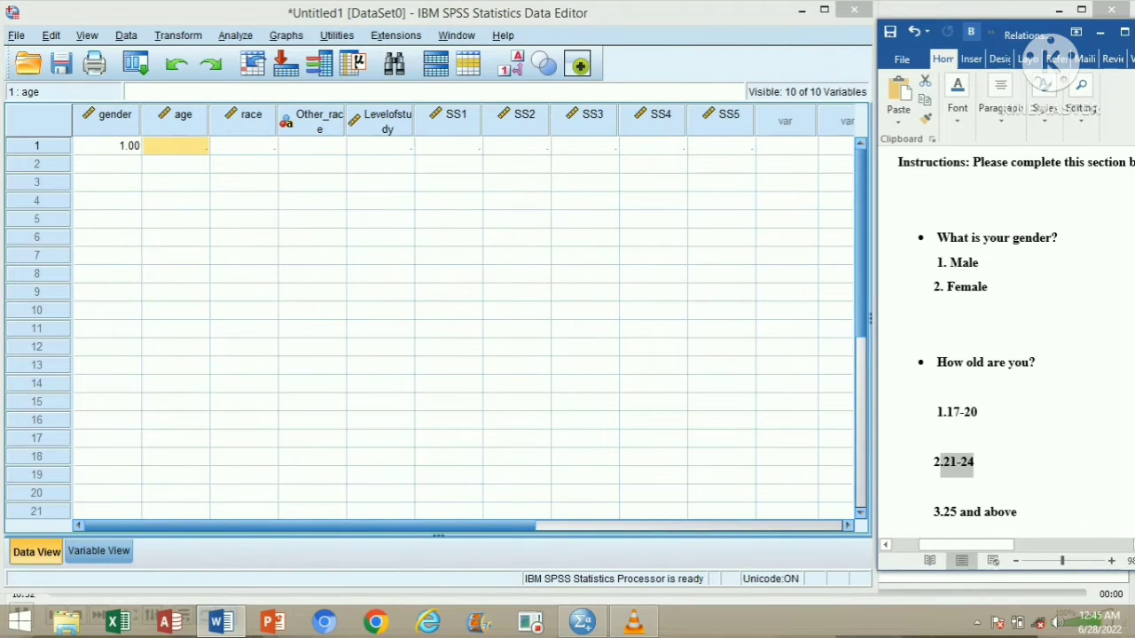
left_click_drag(941, 462, 902, 463)
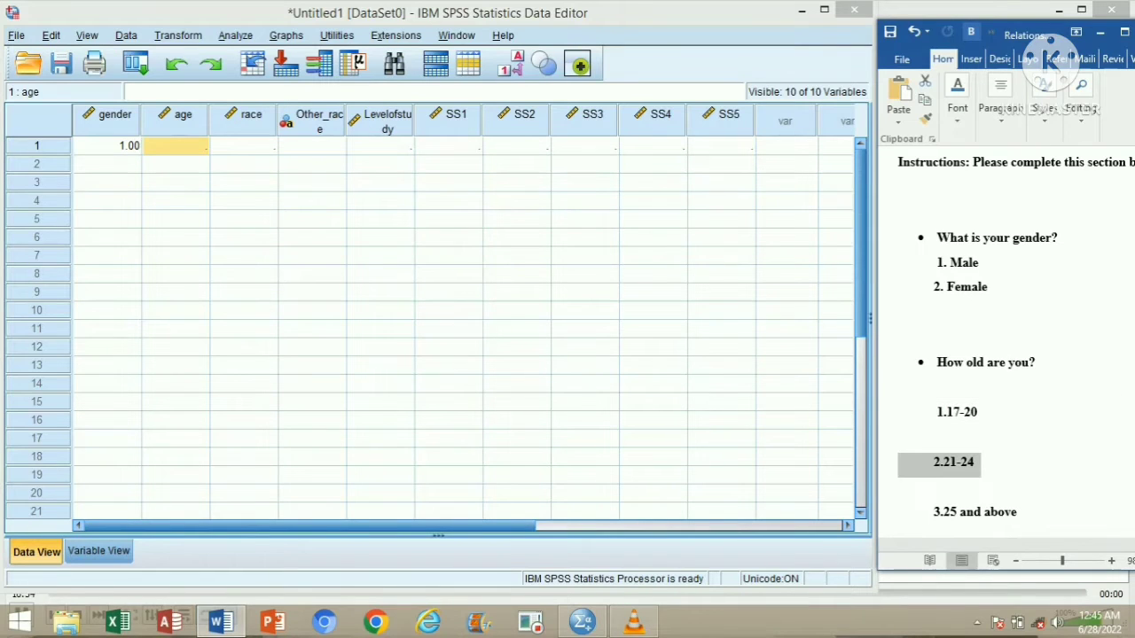
left_click(175, 146)
type("2")
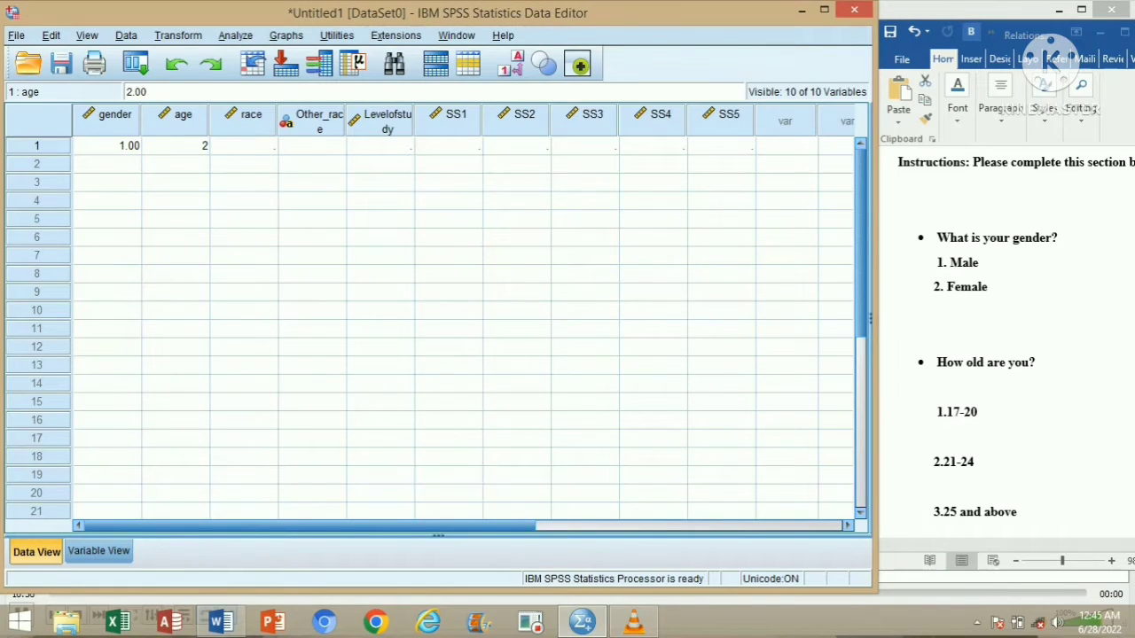
key("Tab")
Step: Enter race code 2 (Chinese) for the first respondent, following the questionnaire's race question
key("alt+Tab")
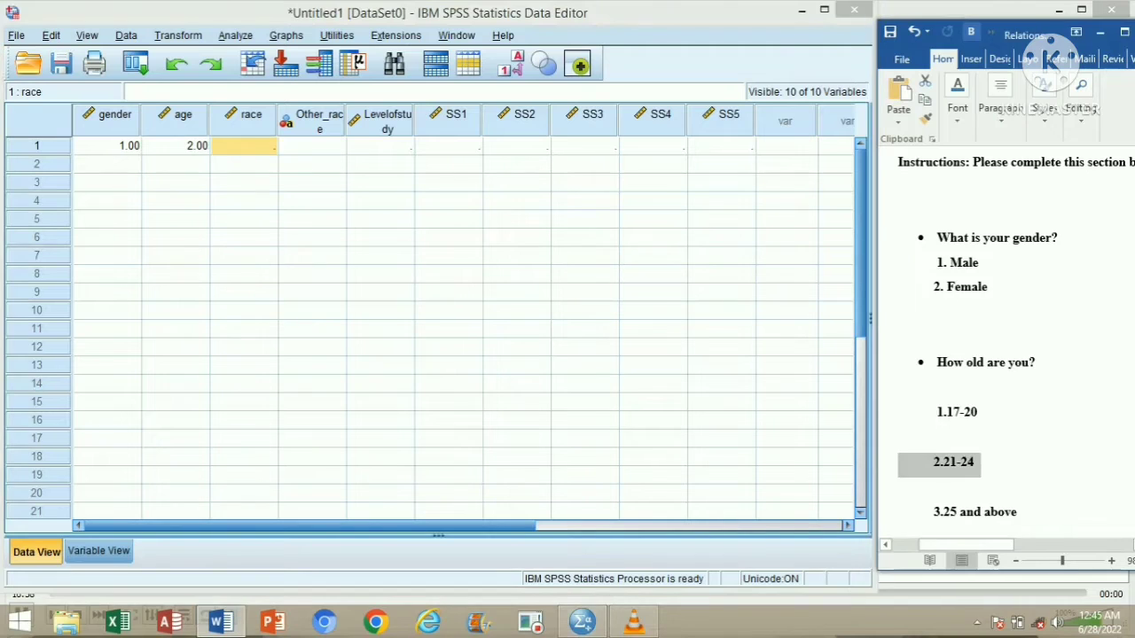
scroll(1006, 355, "down", 1)
scroll(1006, 355, "down", 5)
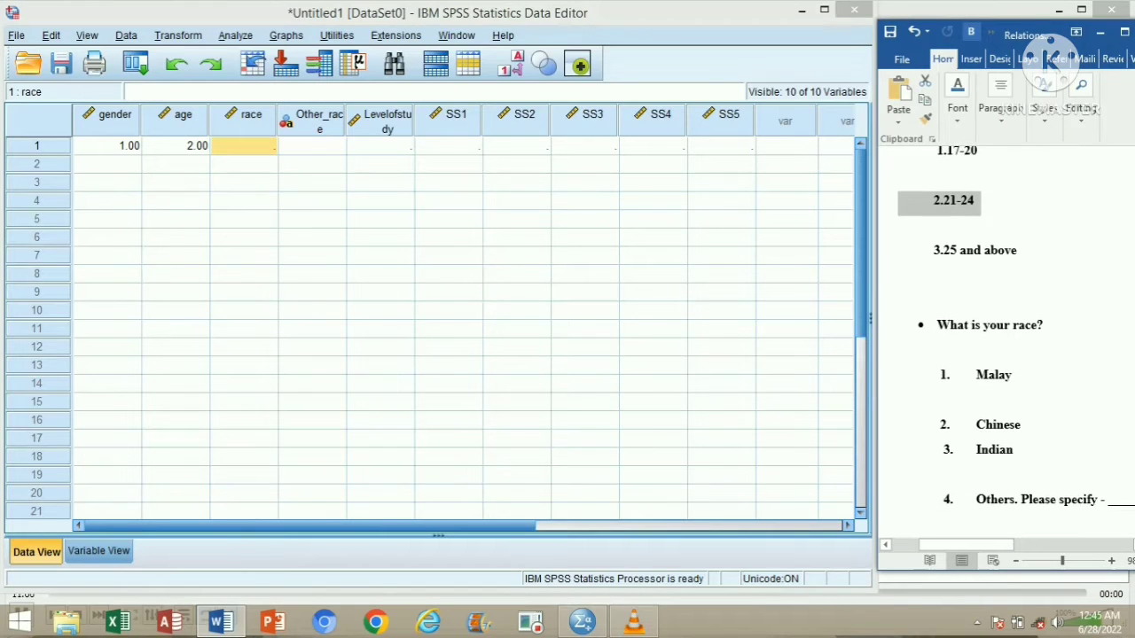
left_click(1022, 424)
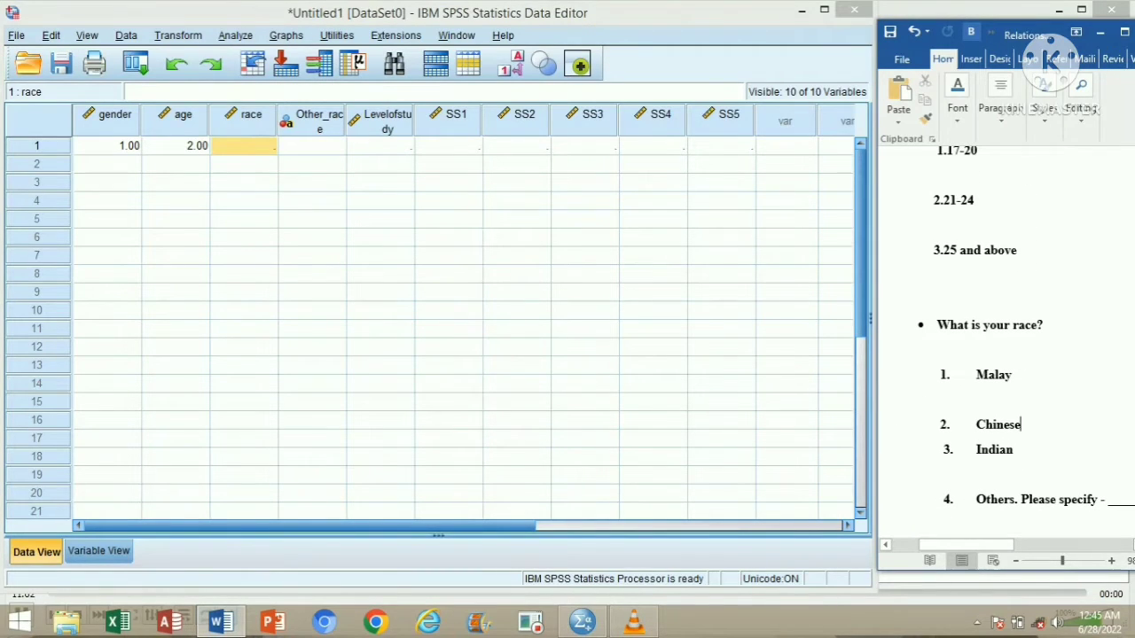
key("shift+Home")
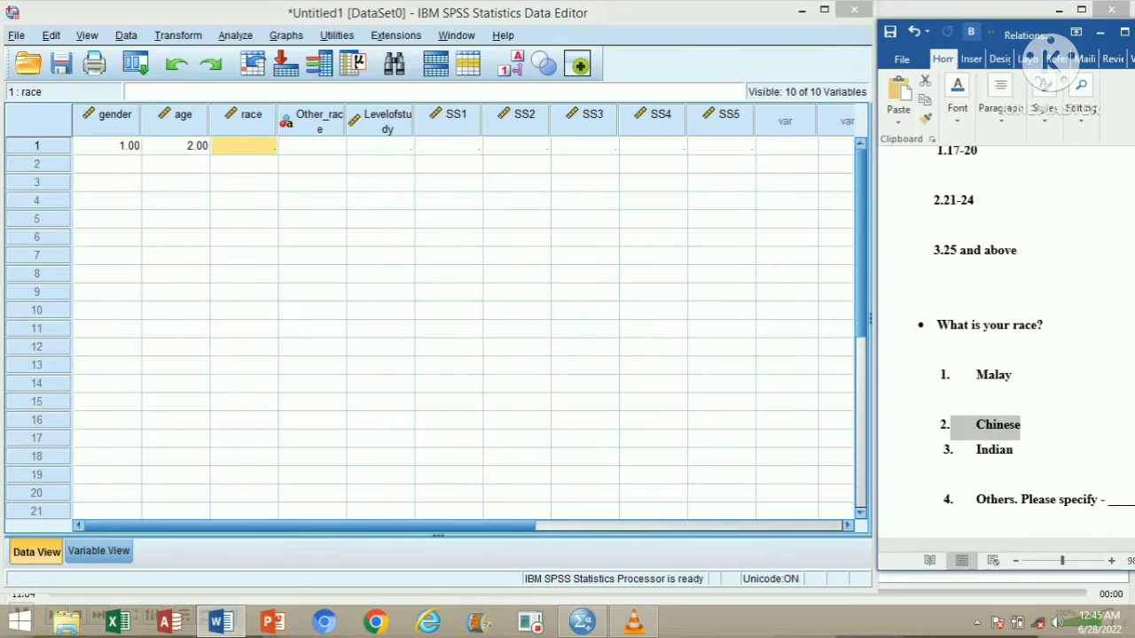
key("alt+Tab")
type("2")
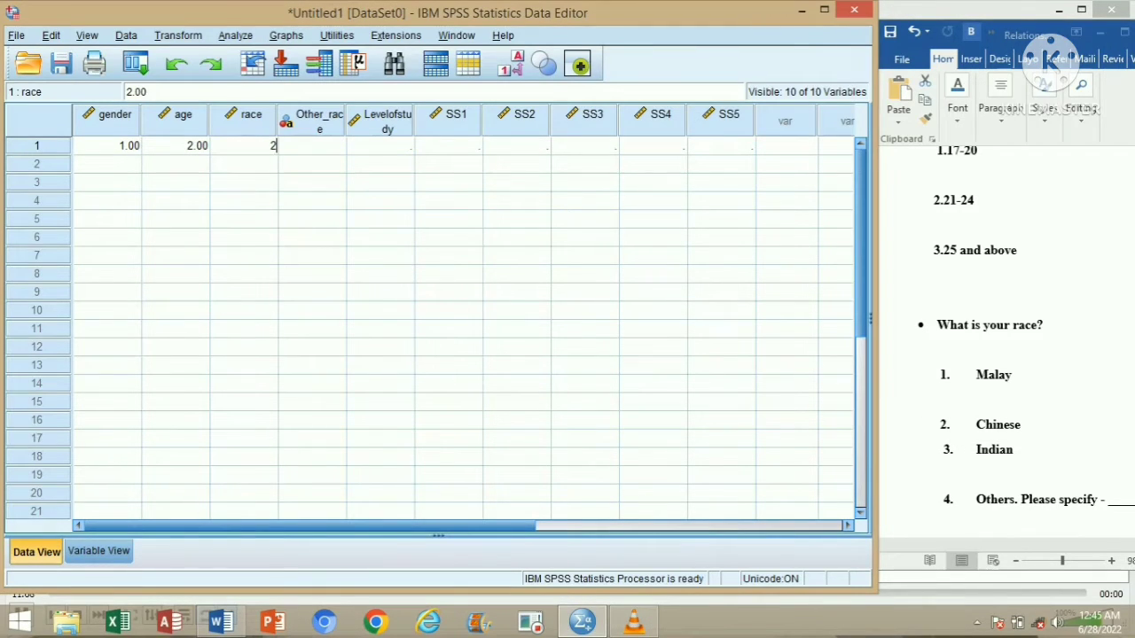
key("Tab")
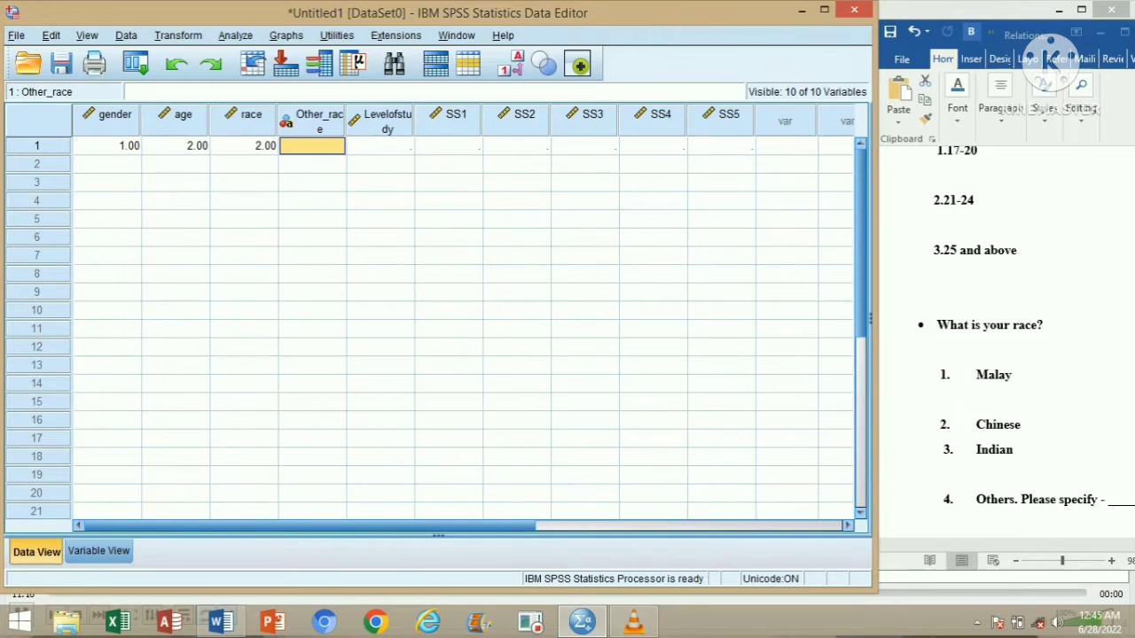
Step: Skip the other-race field for the first respondent and highlight the Undergraduate answer to the questionnaire's level-of-study question
key("Tab")
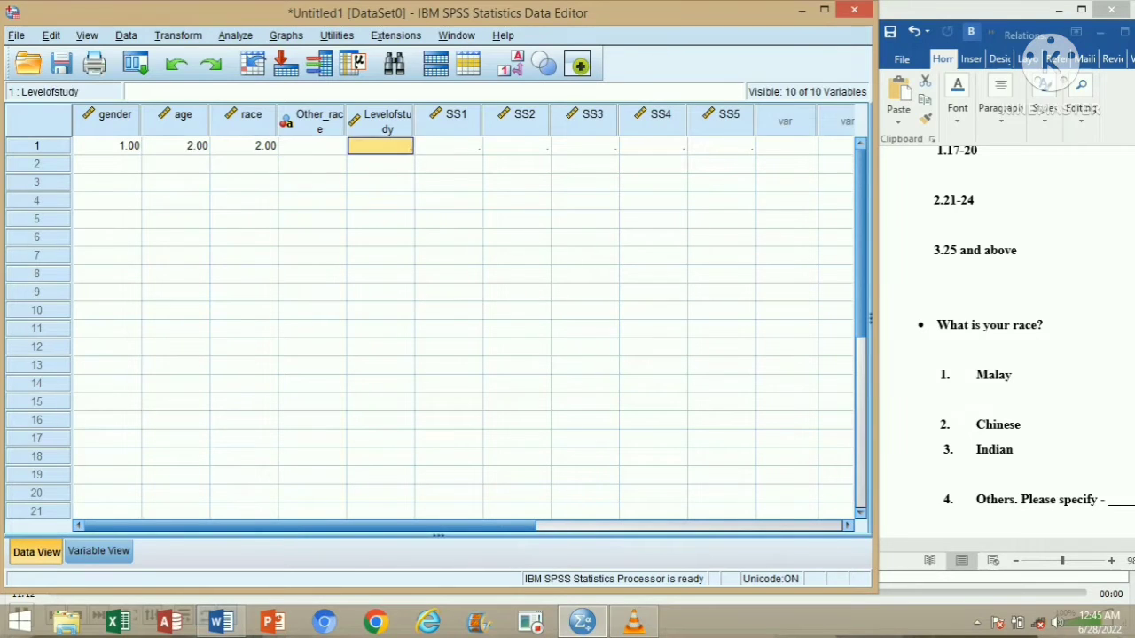
key("alt+Tab")
scroll(1006, 349, "down", 5)
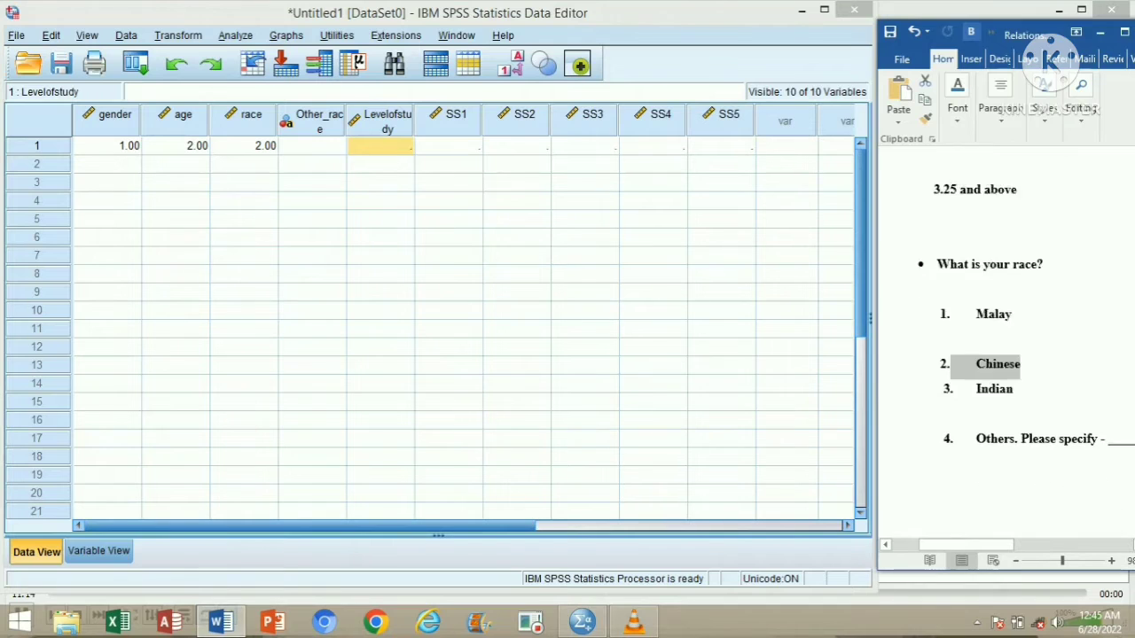
scroll(1006, 348, "down", 4)
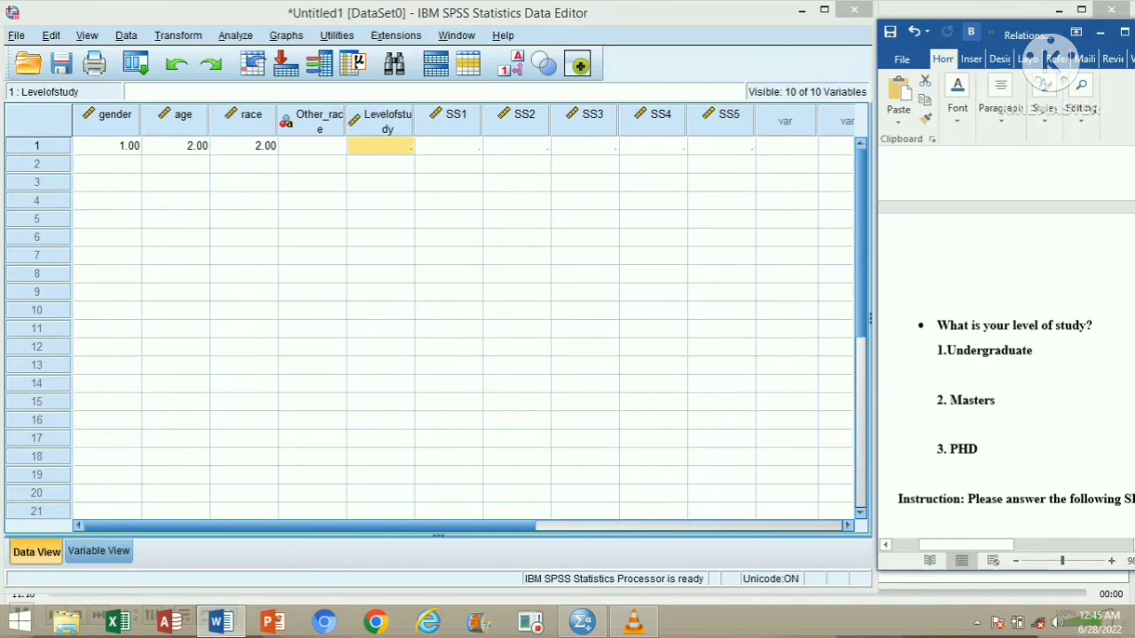
left_click_drag(1036, 349, 937, 350)
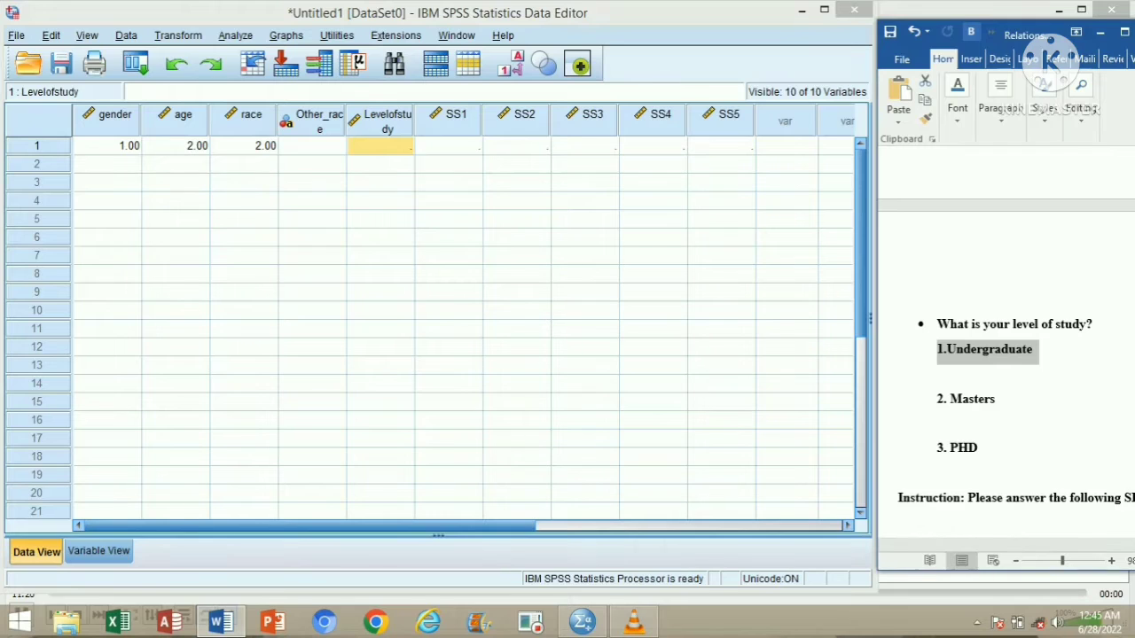
key("ctrl+x")
type("1")
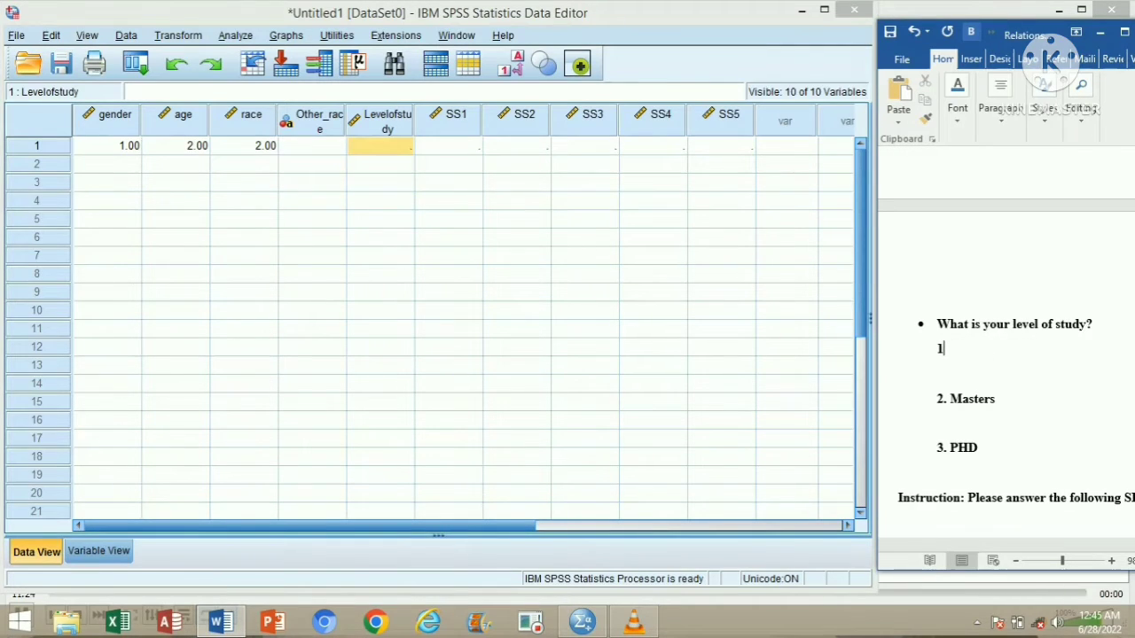
key("ctrl+z")
key("ctrl+z")
Step: In the data sheet, enter level-of-study code 1 (Undergraduate) for the first respondent
left_click(380, 146)
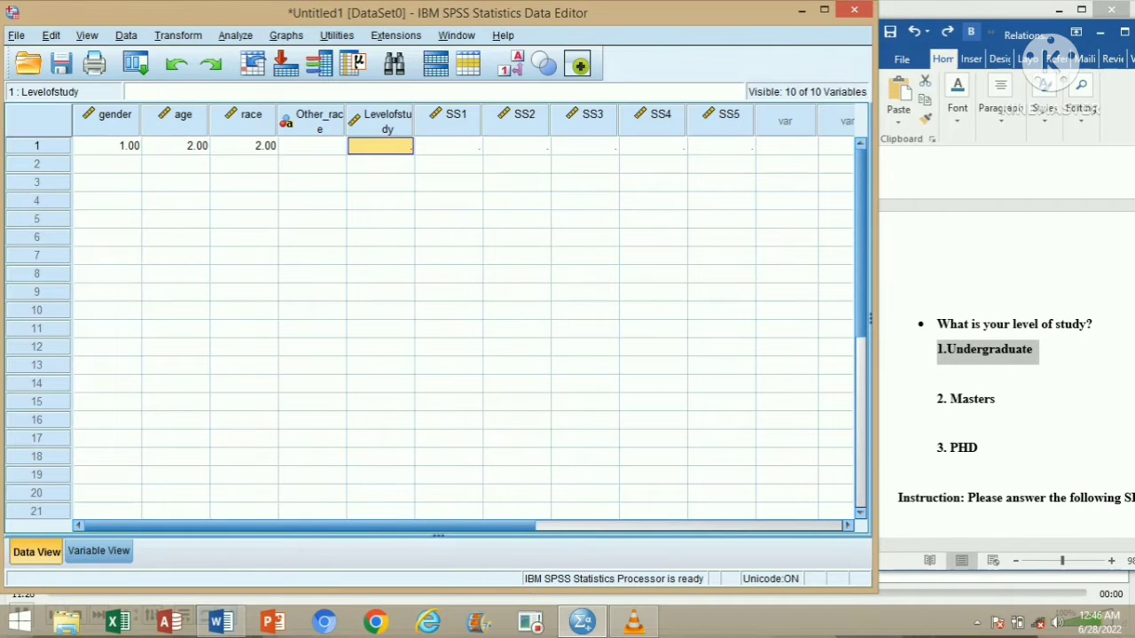
type("1")
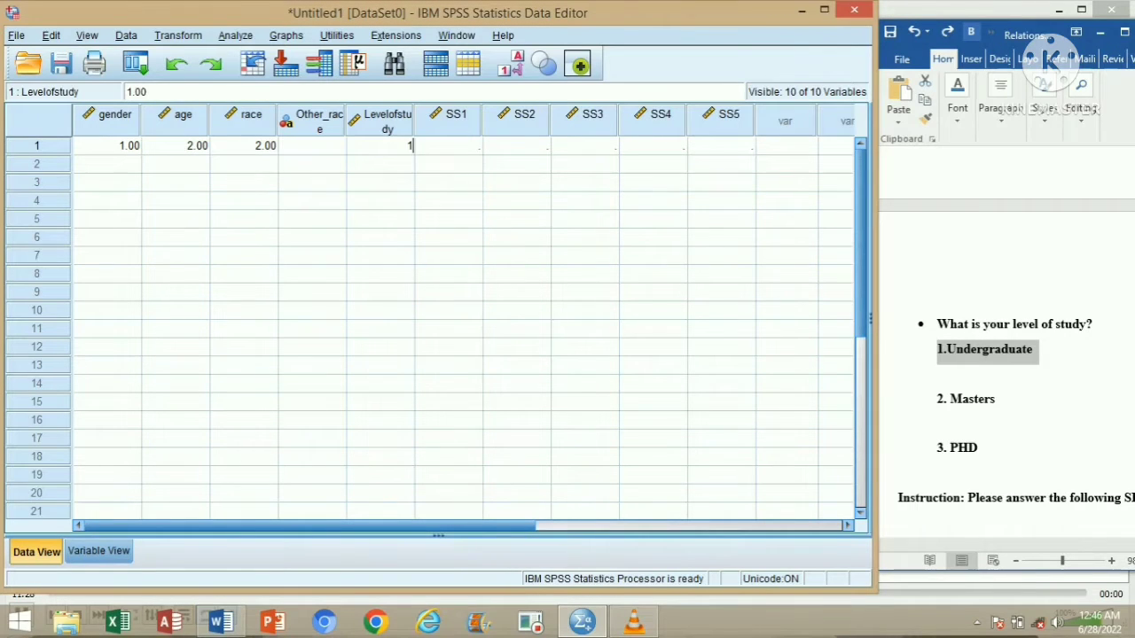
key("Tab")
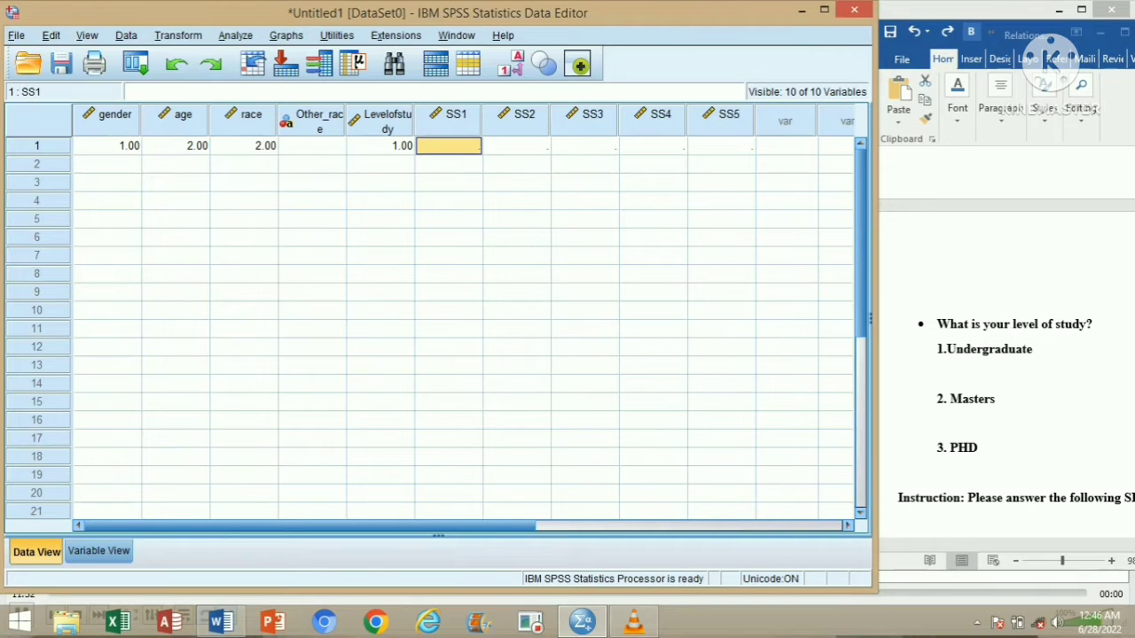
Step: Following the questionnaire's agreement scale, enter code 5 (Strongly Agree) in SS1 through SS5 for the first respondent
left_click(1124, 32)
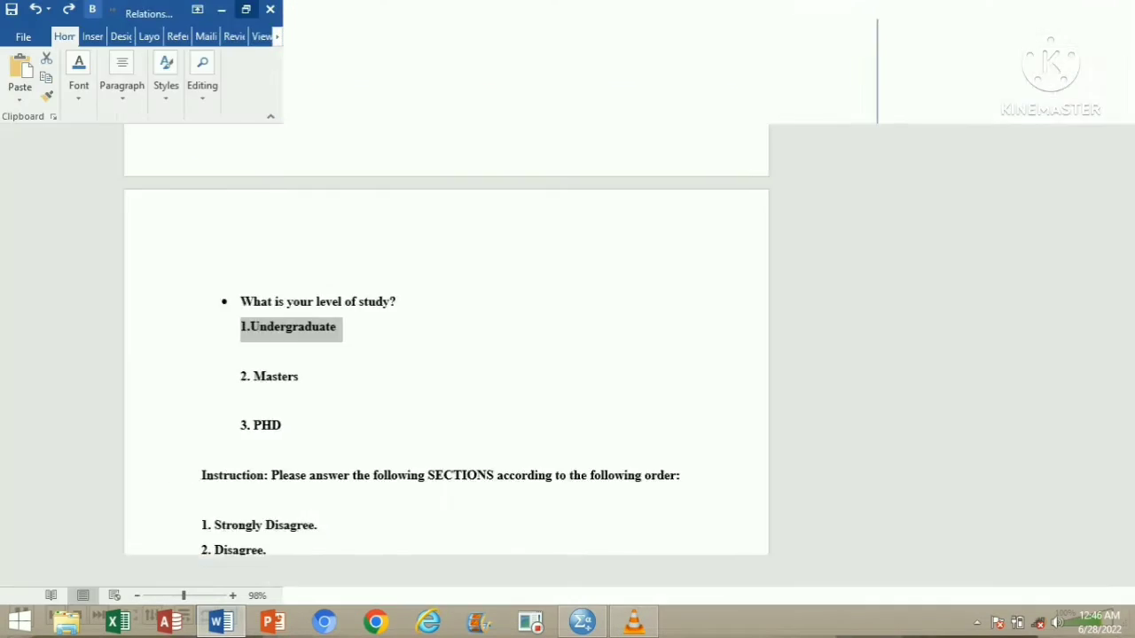
left_click(316, 351)
scroll(560, 355, "down", 6)
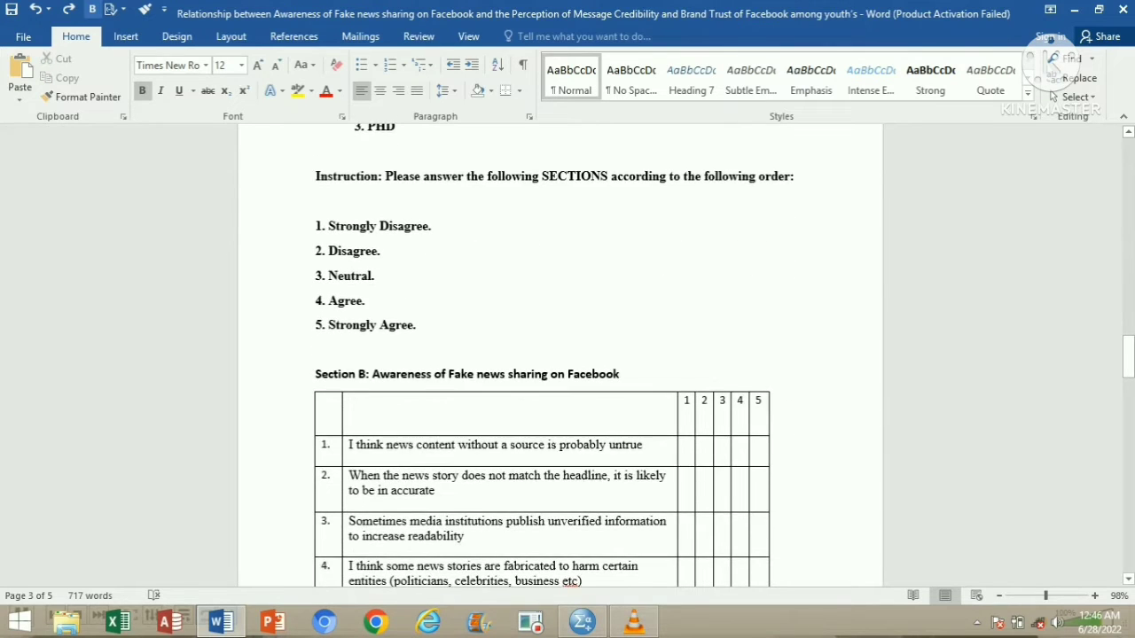
scroll(560, 354, "down", 1)
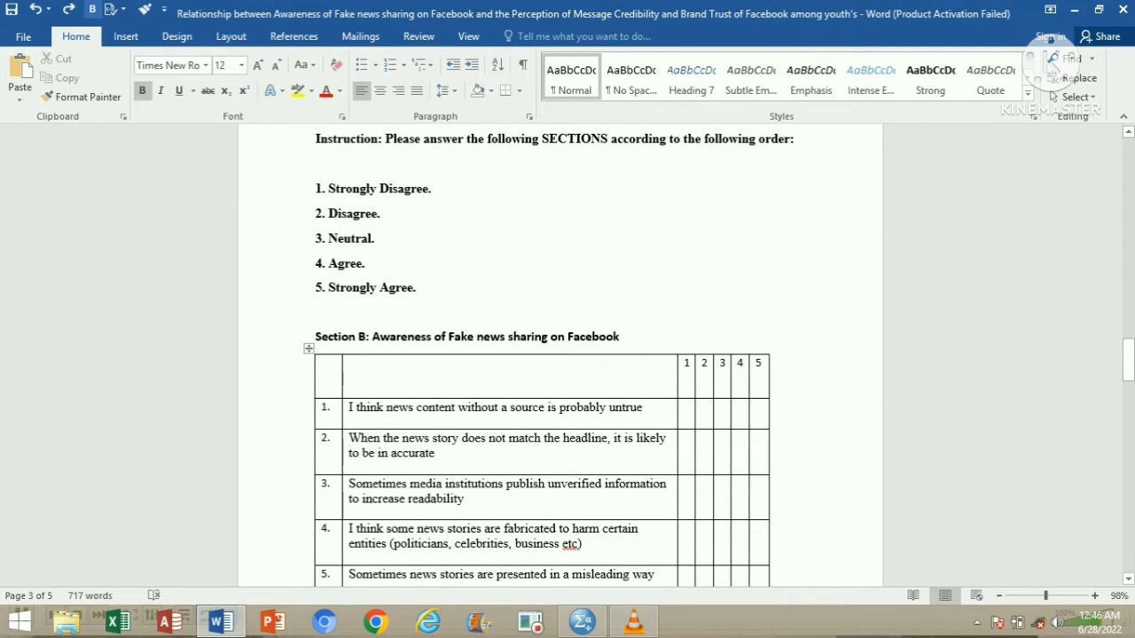
left_click(582, 620)
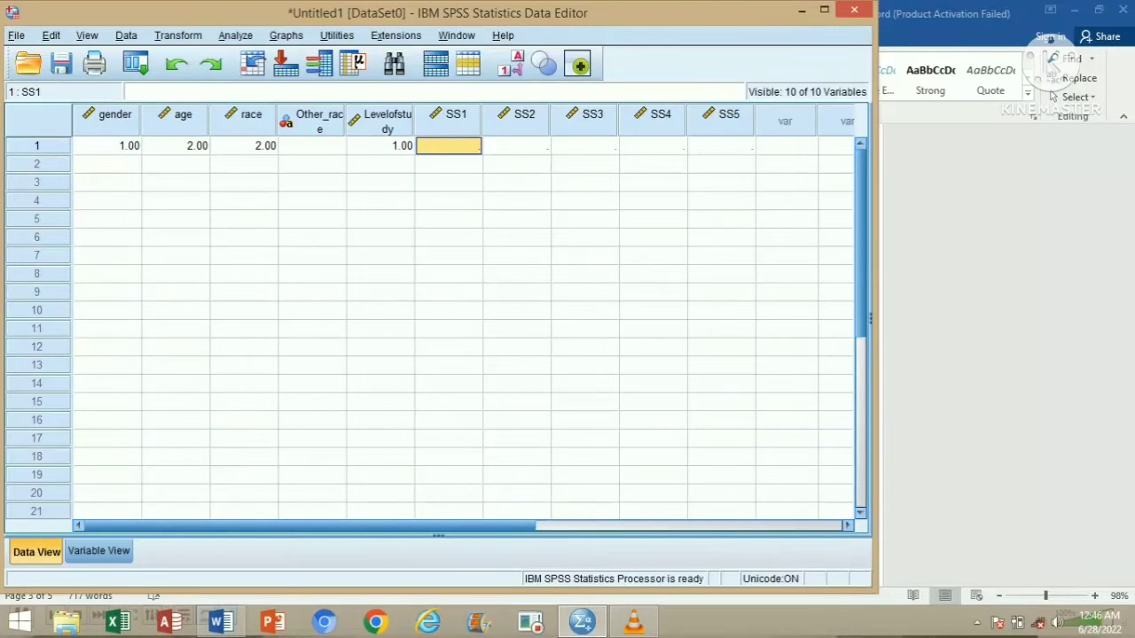
type("5")
key("Tab")
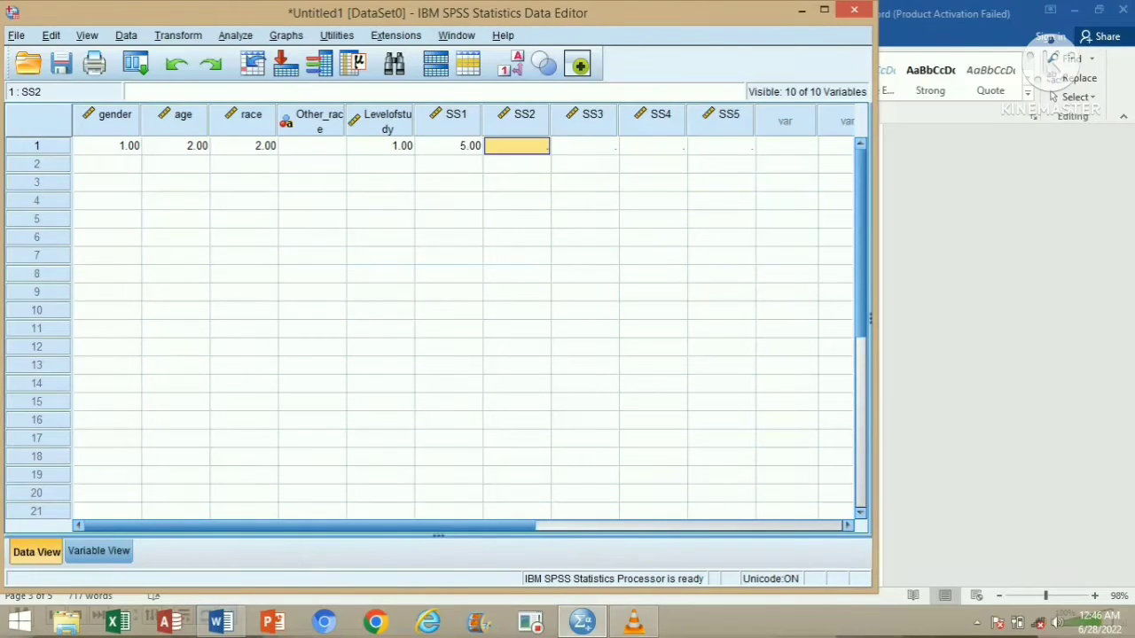
type("5")
key("Tab")
type("5")
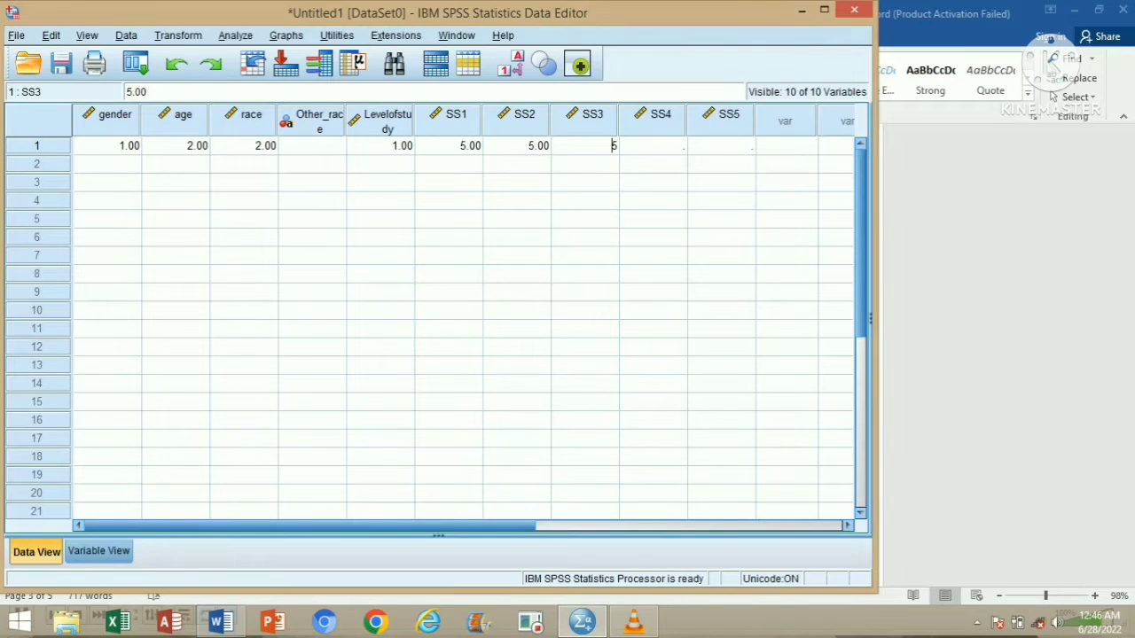
key("Tab")
type("5")
key("Tab")
type("5")
key("Return")
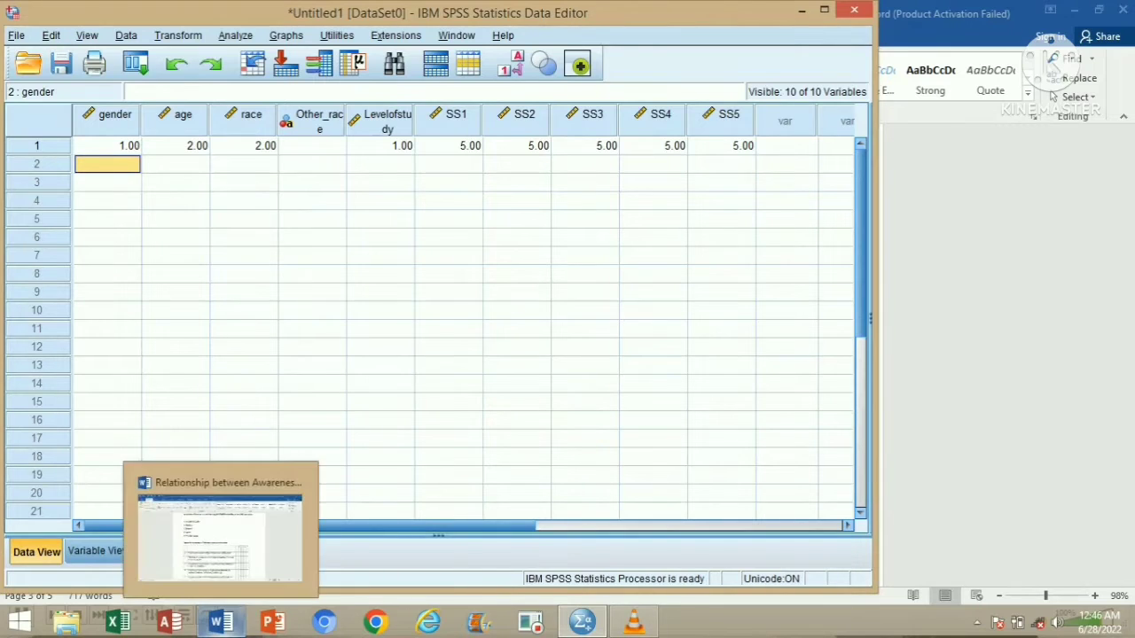
Step: Show the questionnaire's gender question beside the data sheet and select the second respondent's gender cell
left_click(220, 621)
left_click(1099, 9)
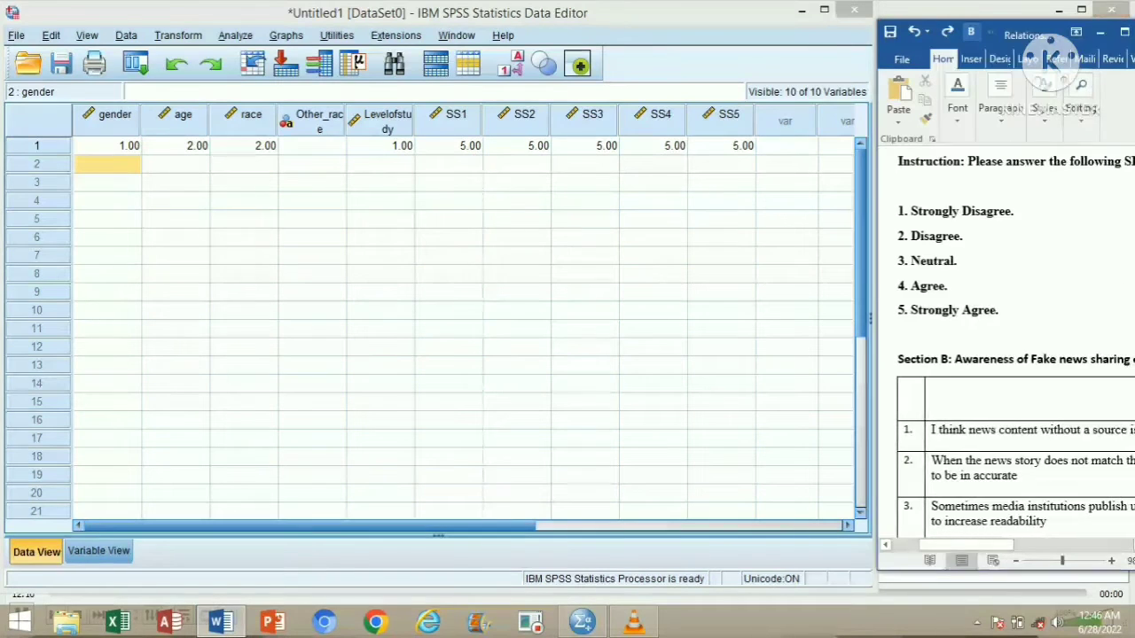
scroll(1005, 346, "up", 6)
scroll(1006, 346, "up", 8)
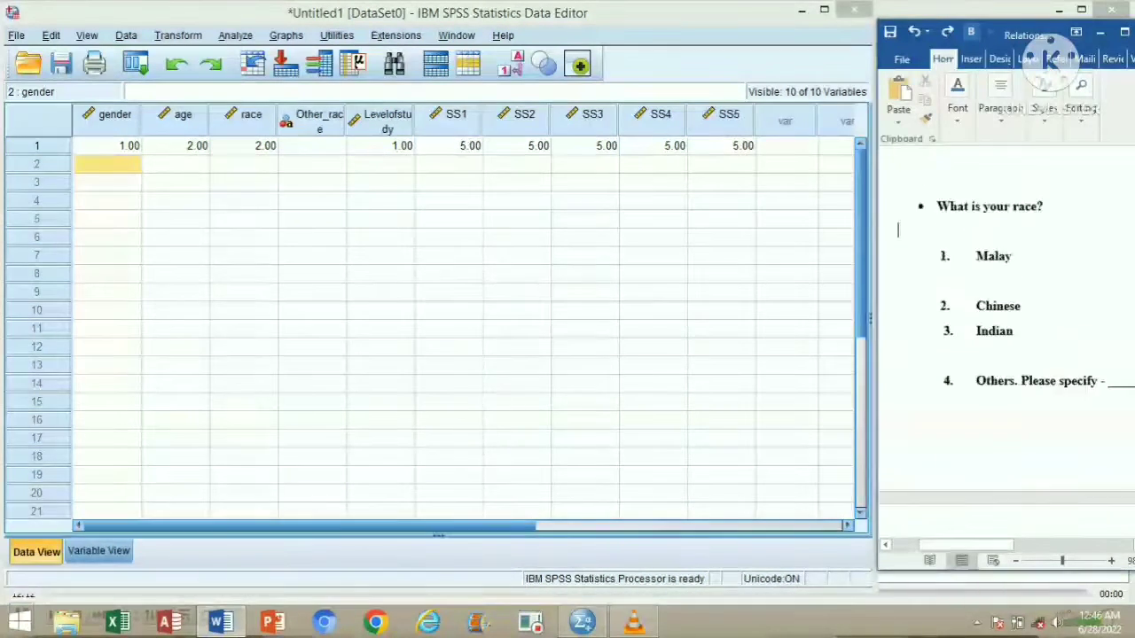
scroll(1006, 346, "up", 3)
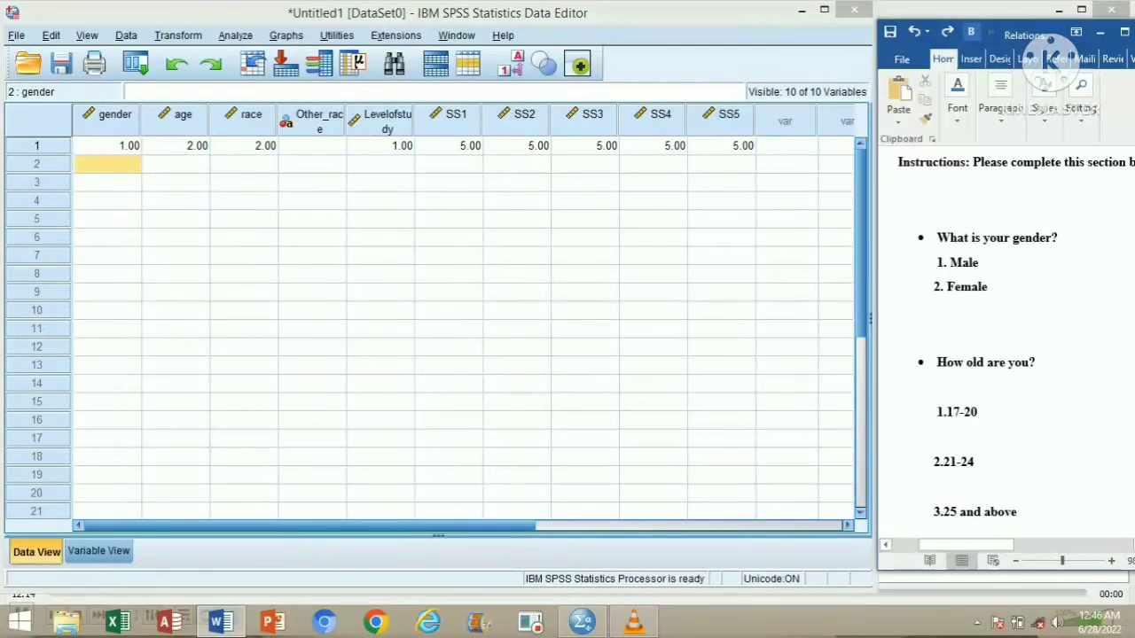
scroll(1006, 346, "down", 1)
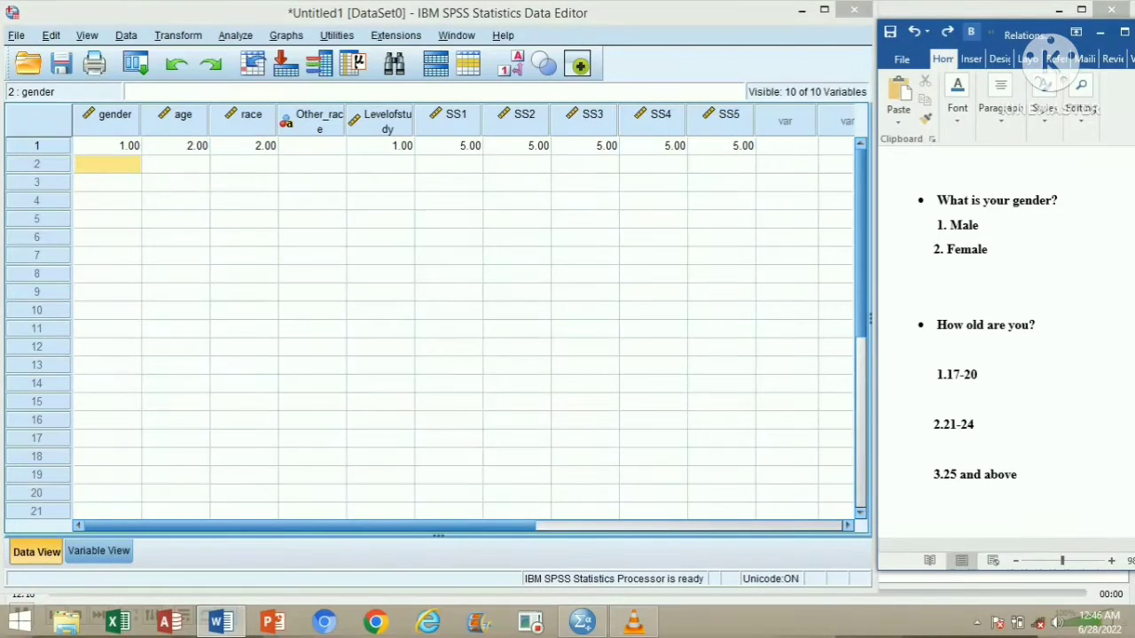
left_click(108, 164)
left_click(984, 250)
type("2")
key("BackSpace")
Step: In the data sheet, enter gender code 2 (Female) for the second respondent
key("alt+Tab")
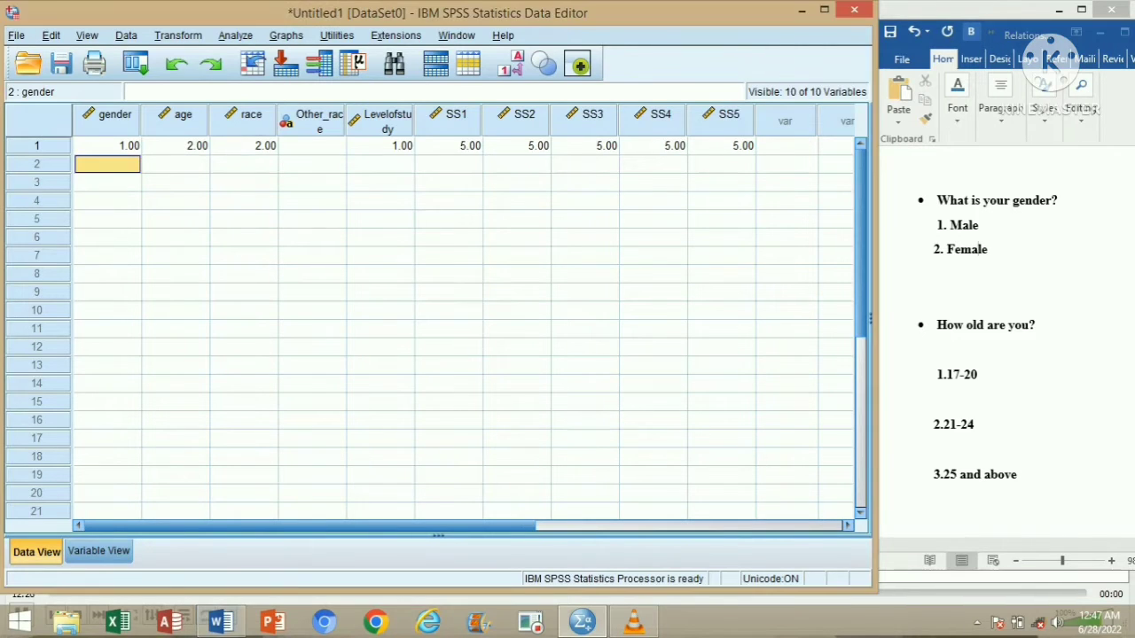
type("2")
key("Tab")
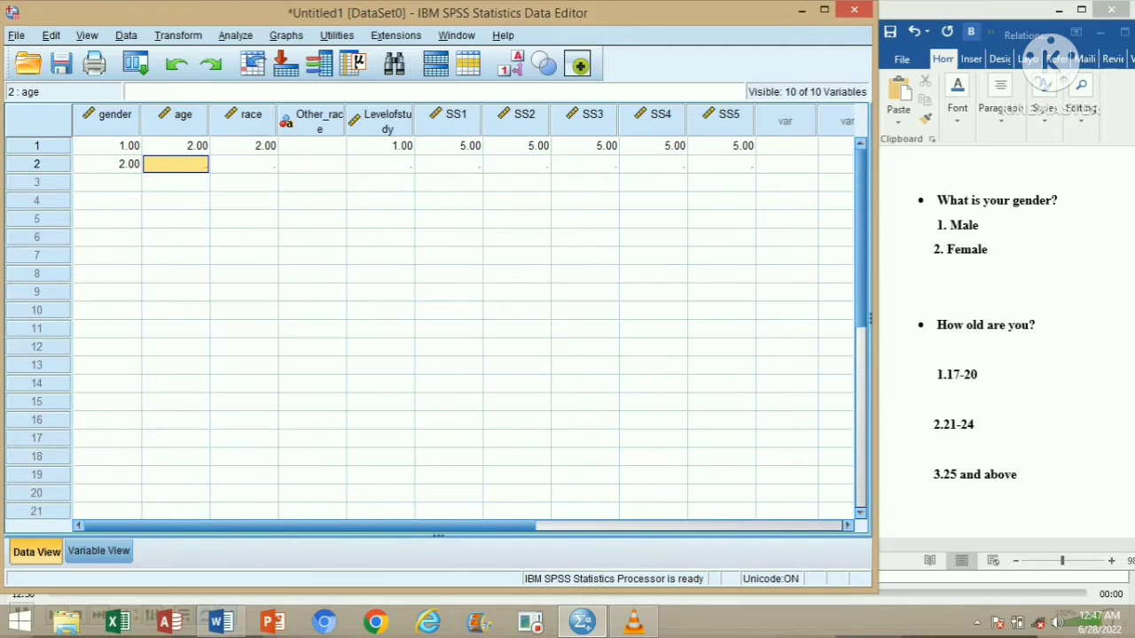
Step: Highlight the 17-20 answer in the questionnaire's age question and enter age code 1 for the second respondent
left_click(979, 376)
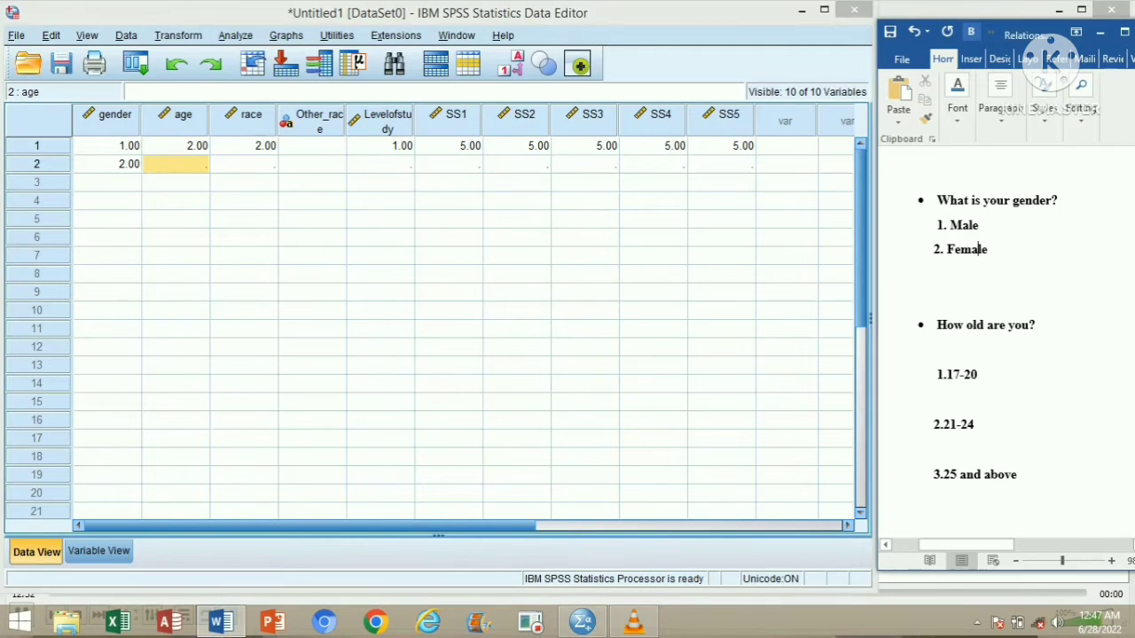
left_click_drag(979, 376, 937, 376)
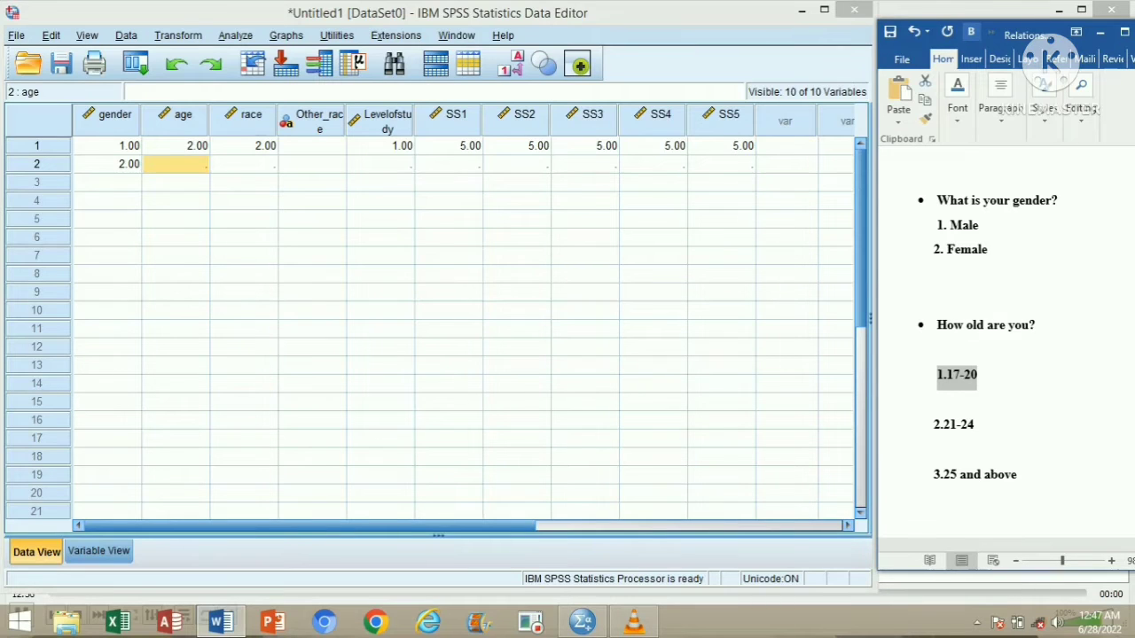
key("alt+Tab")
type("1")
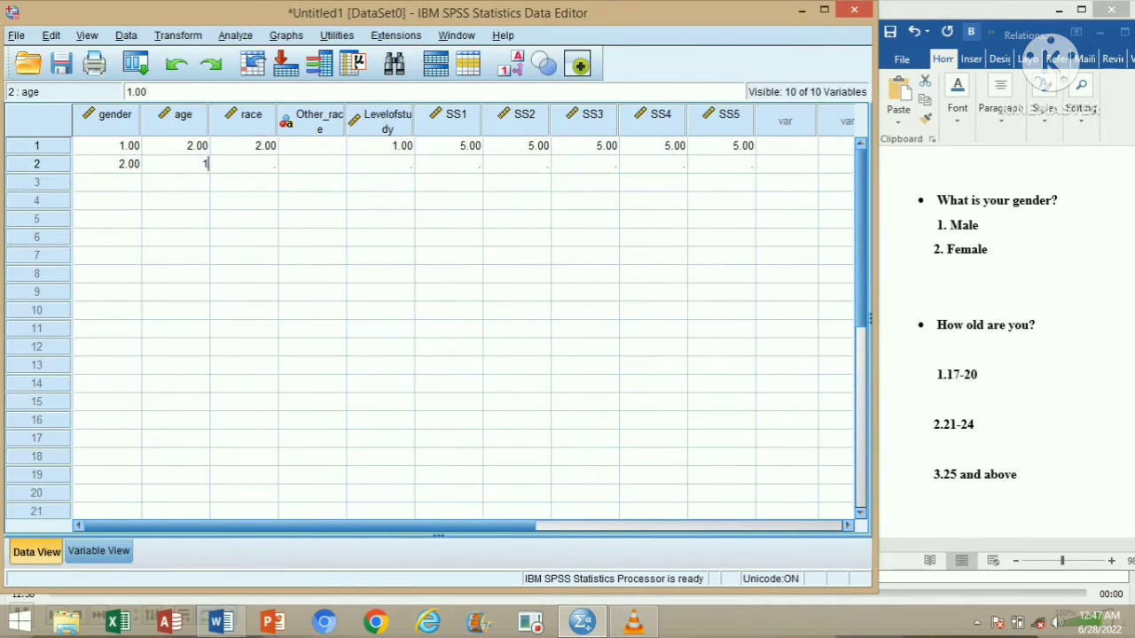
key("Tab")
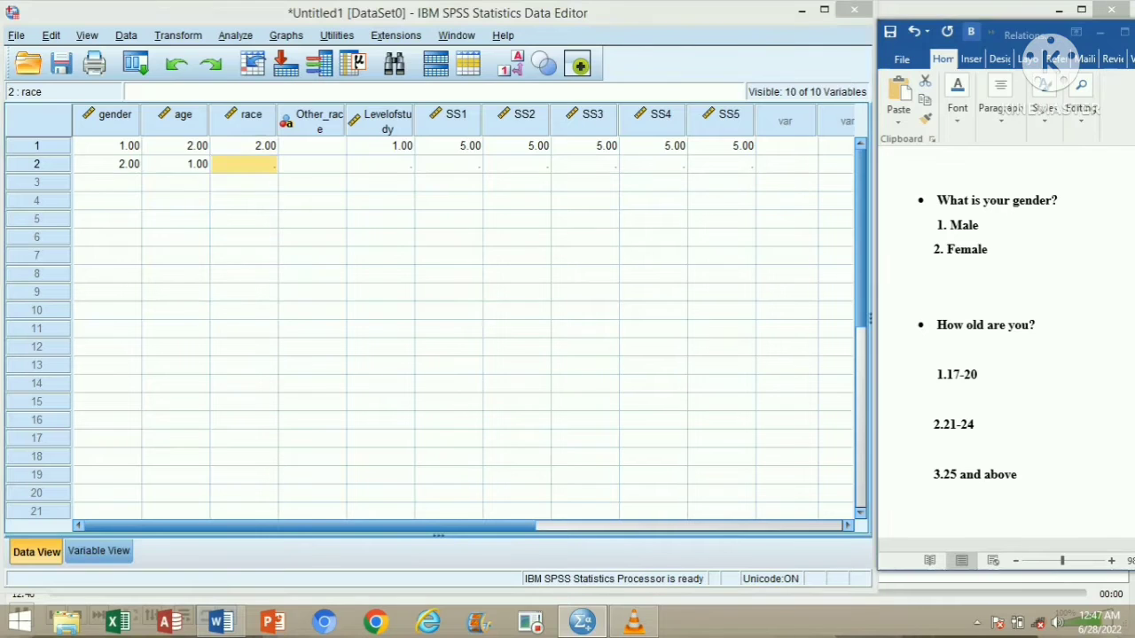
Step: Highlight the Indian answer in the questionnaire's race question and enter race code 3 for the second respondent
scroll(1020, 355, "down", 5)
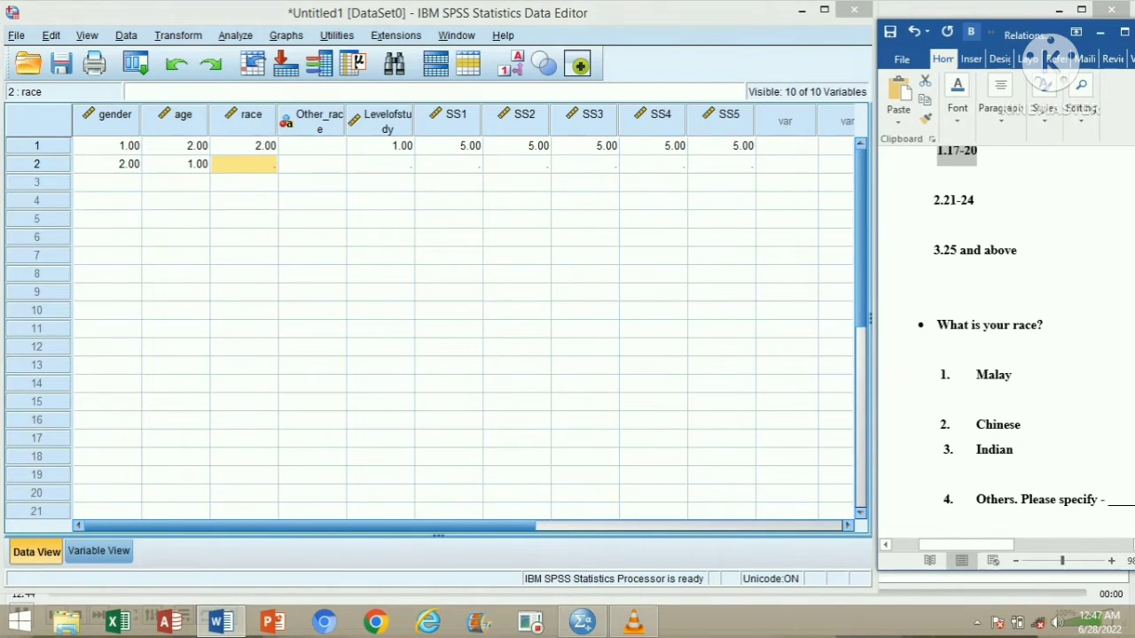
left_click(1128, 500)
left_click_drag(1014, 452, 951, 451)
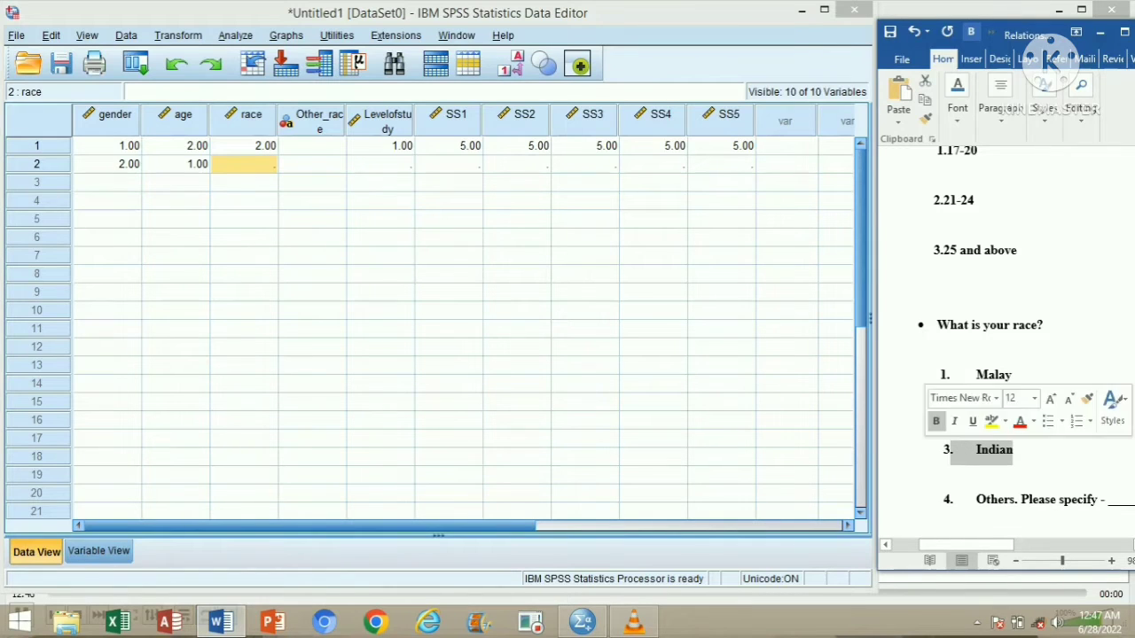
left_click(244, 165)
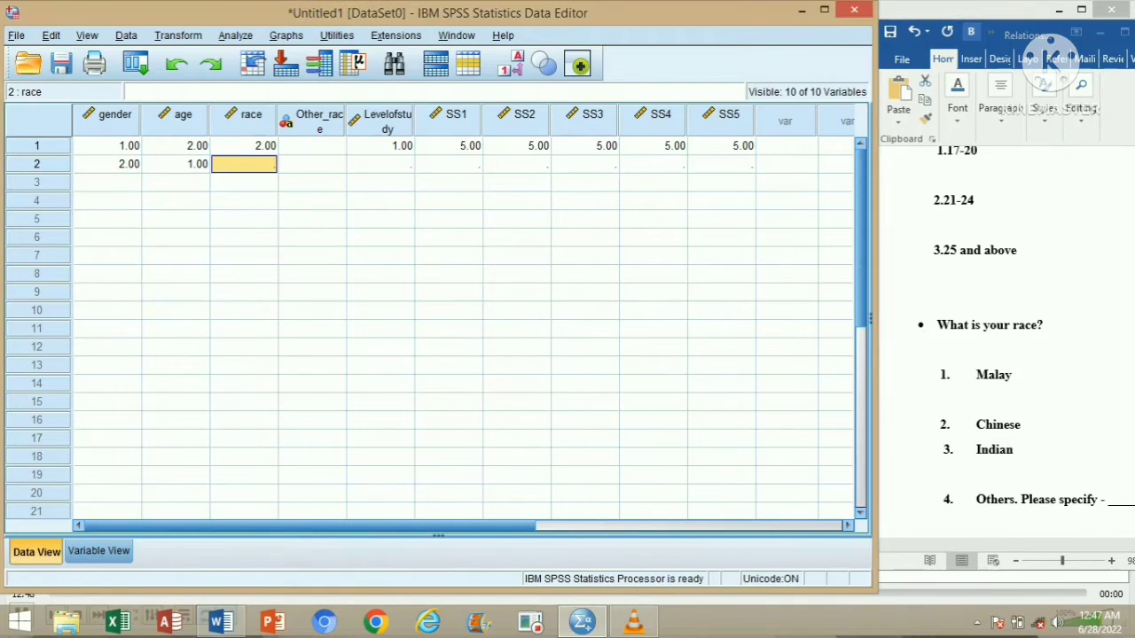
type("3")
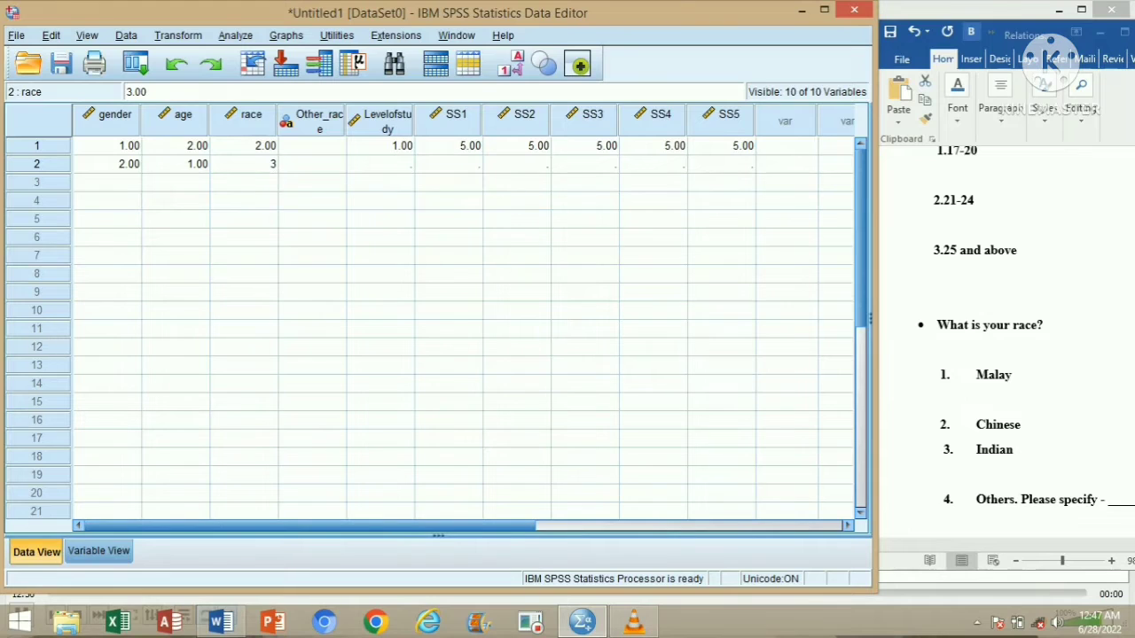
Step: Enter level-of-study code 2 (Masters) for the second respondent, following the questionnaire and leaving the other-race field empty
left_click(380, 165)
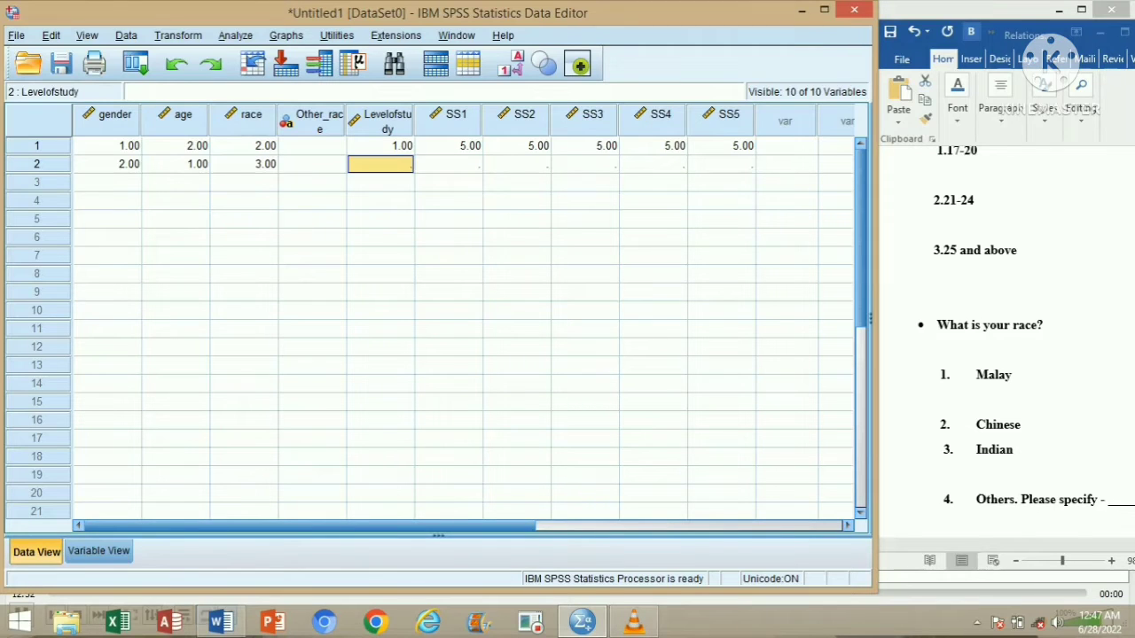
scroll(1007, 348, "down", 10)
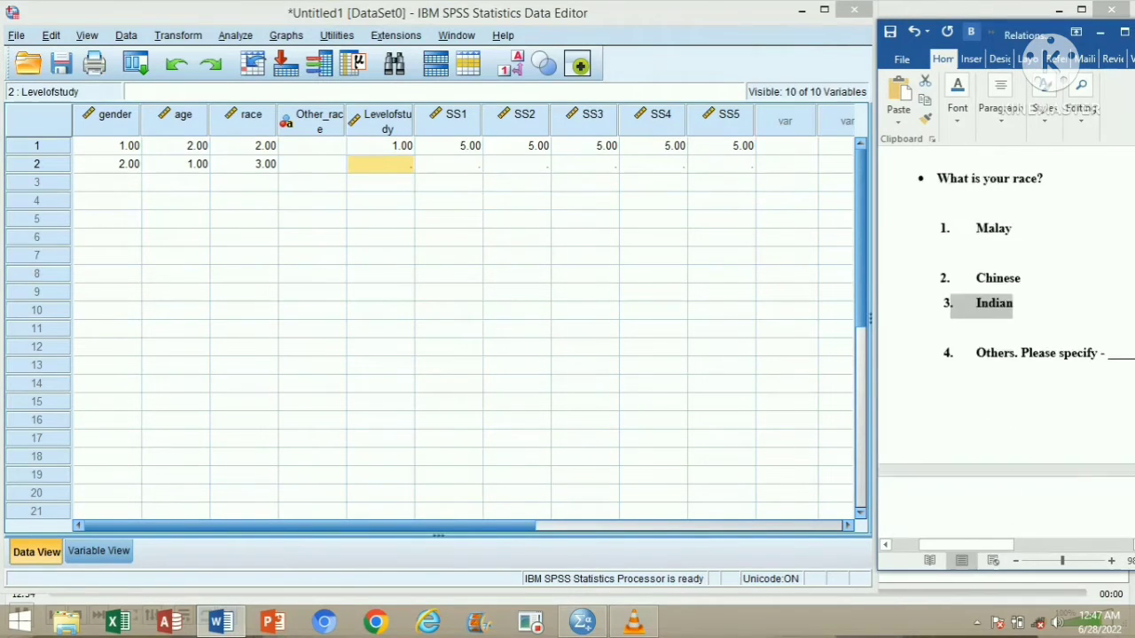
scroll(1007, 349, "down", 1)
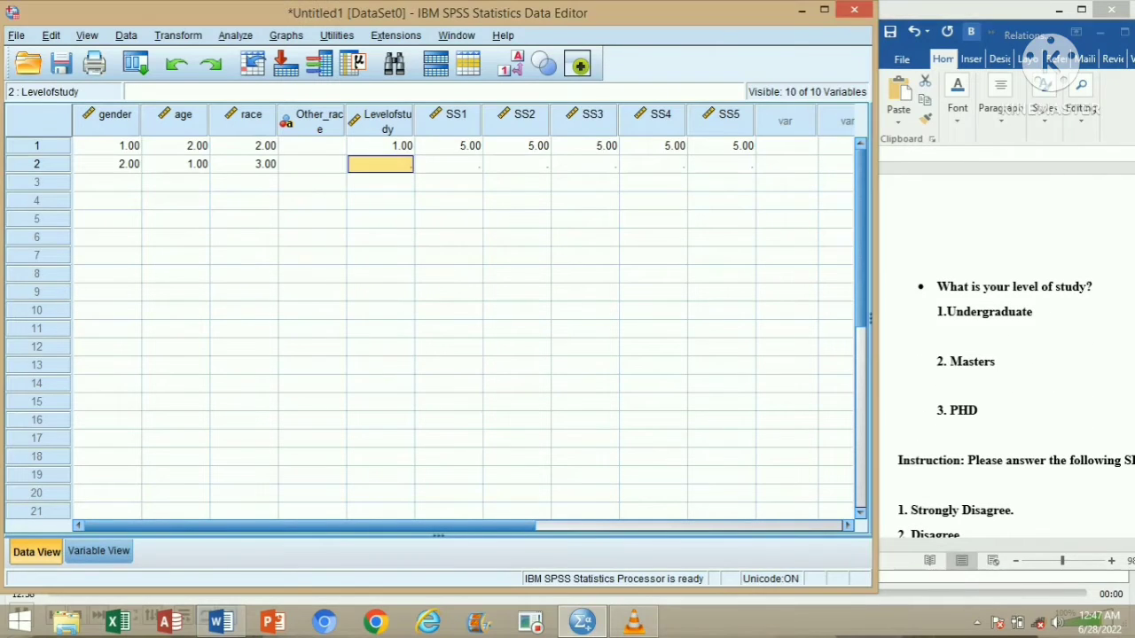
type("2")
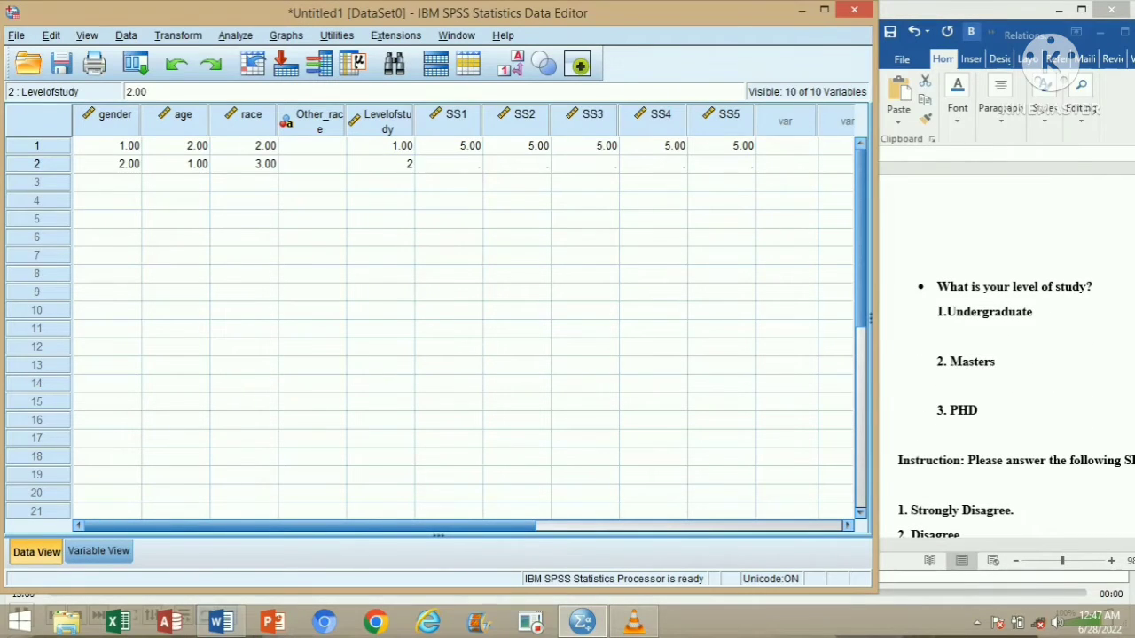
key("Tab")
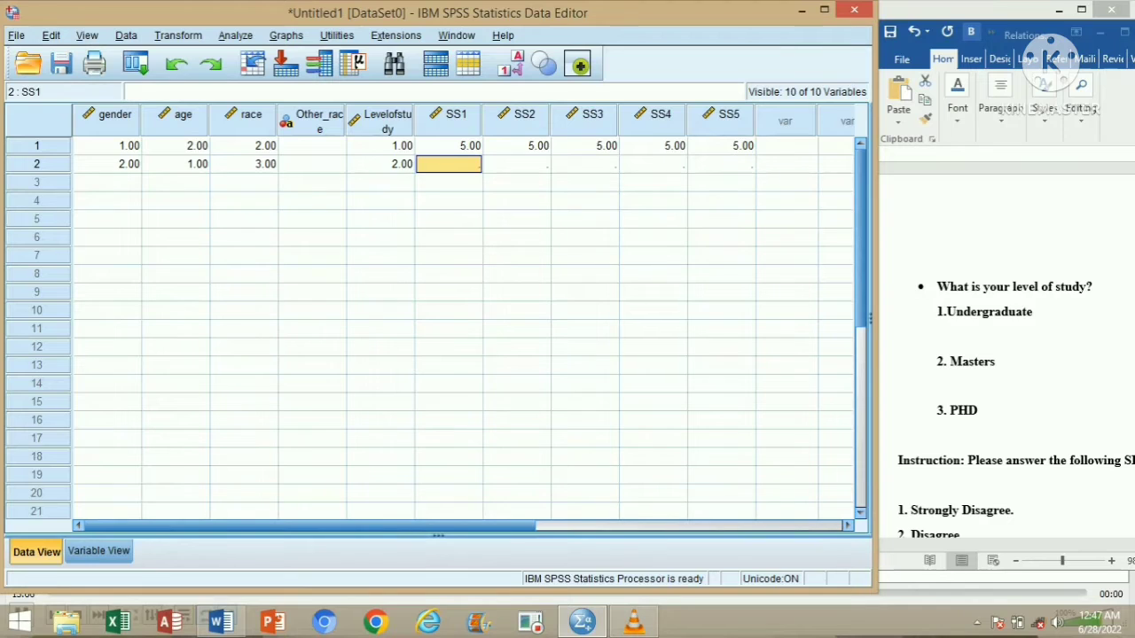
Step: Enter the second respondent's scale answers: 4 for SS1, SS2 and SS3, and 5 for SS4 and SS5
key("Right")
key("Right")
key("Left")
key("Left")
type("4")
key("Tab")
type("4")
key("Tab")
type("4")
key("Tab")
type("55")
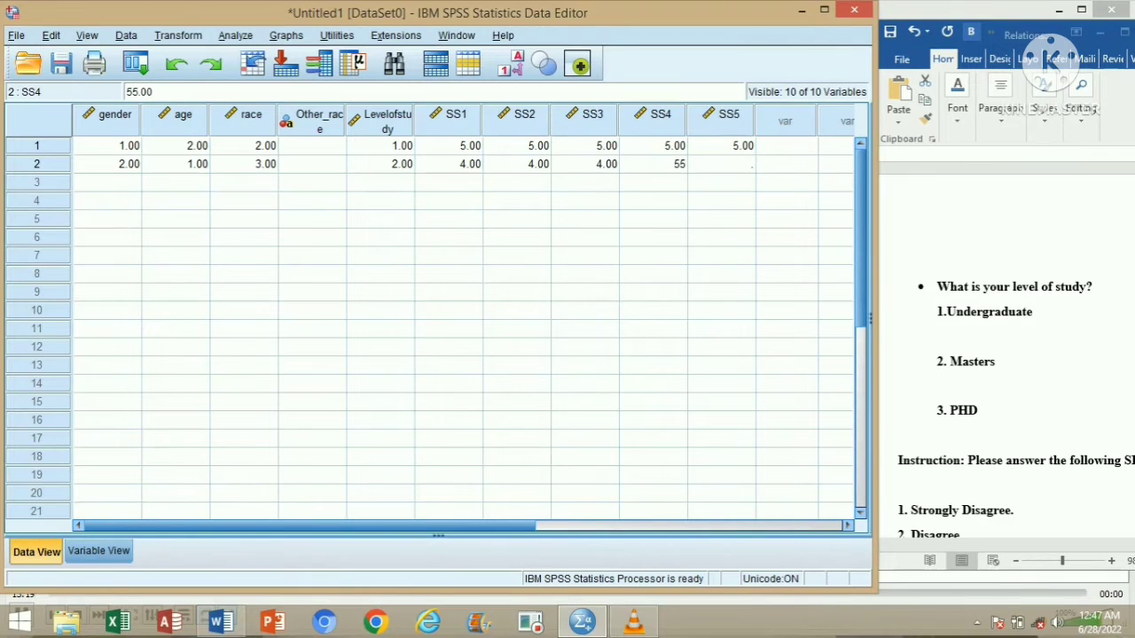
key("Tab")
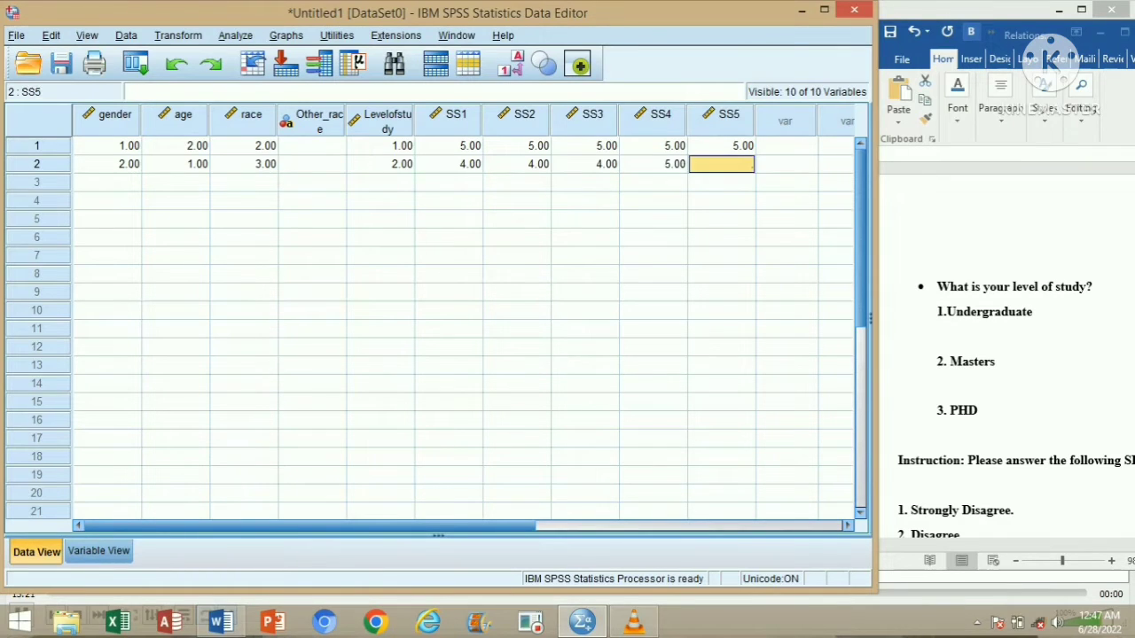
type("5")
key("Return")
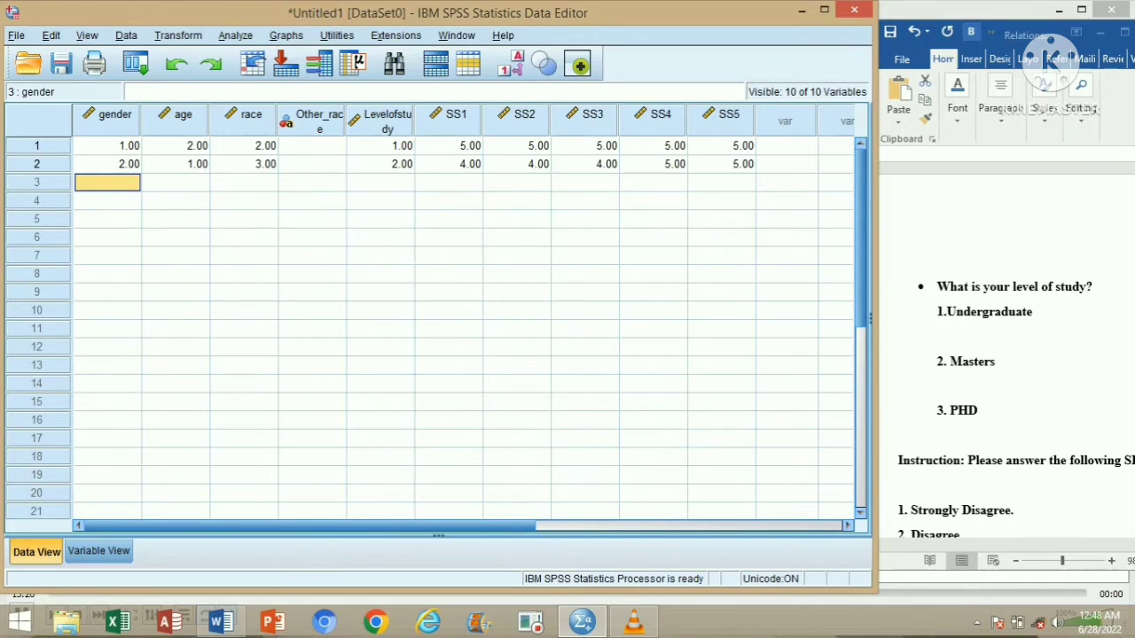
Step: Go back to the questionnaire's gender question and enter gender code 1 (Male) for the third respondent
scroll(1006, 355, "up", 5)
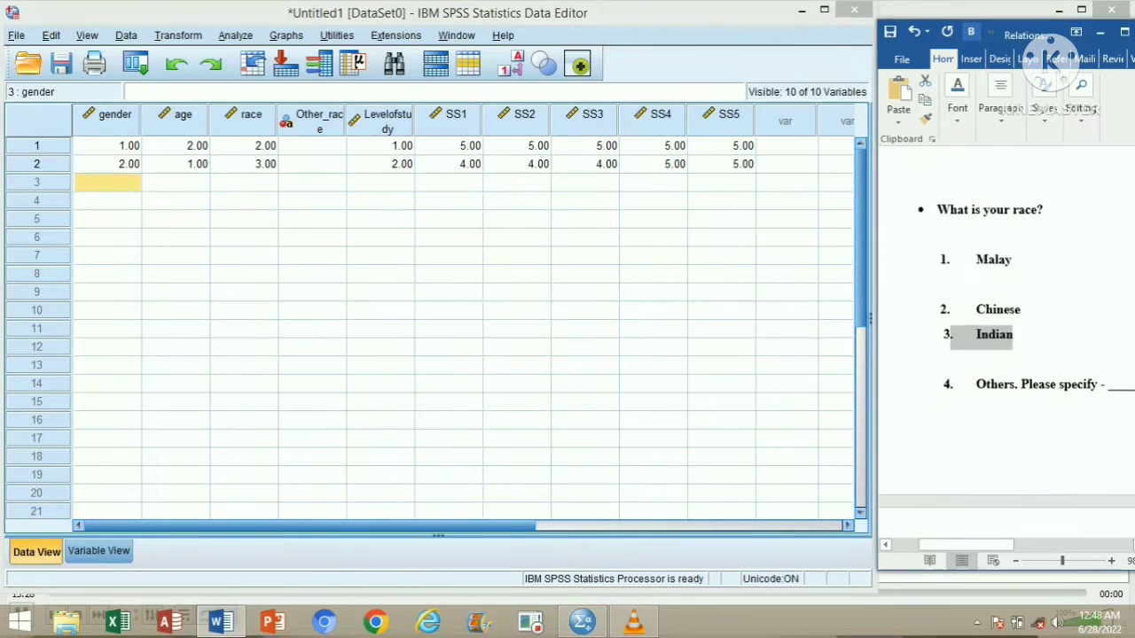
scroll(1006, 354, "up", 4)
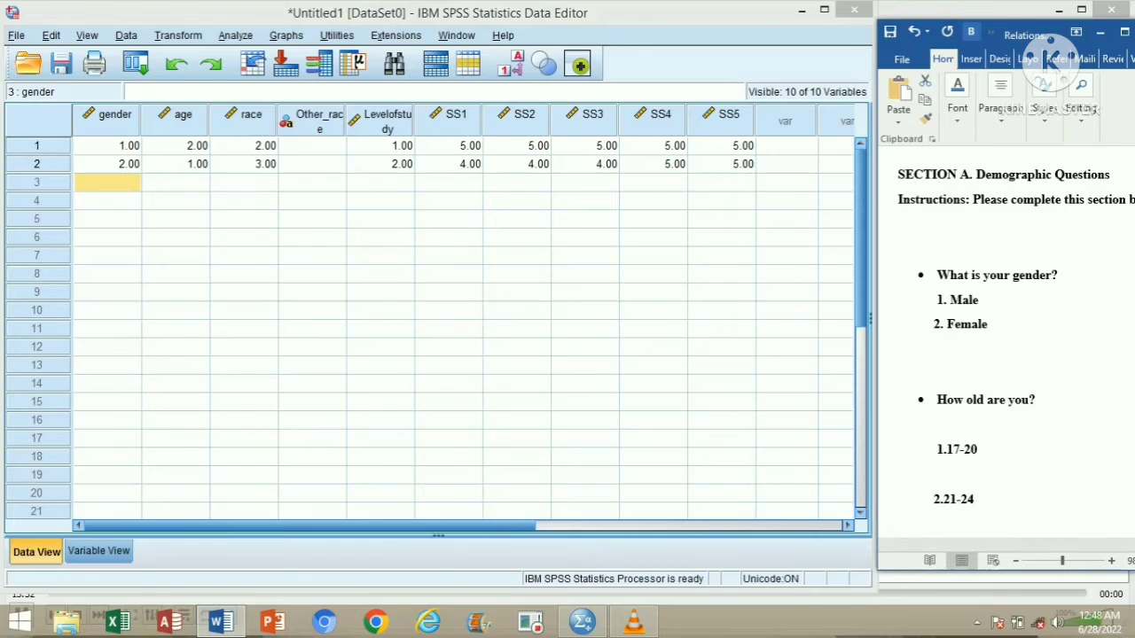
left_click(107, 182)
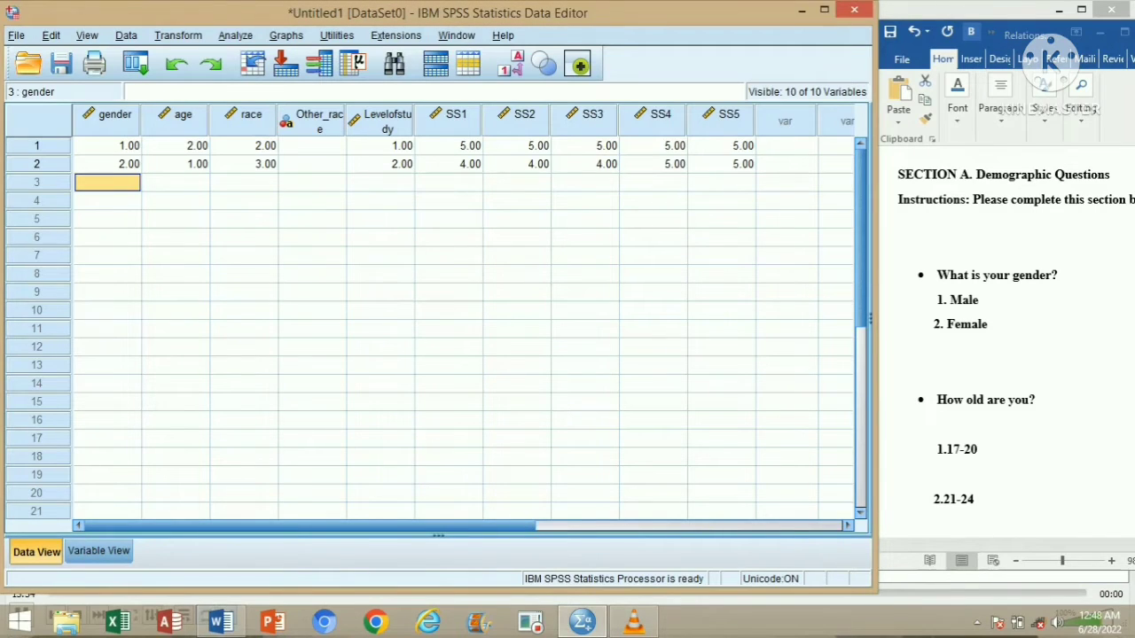
type("1")
key("Tab")
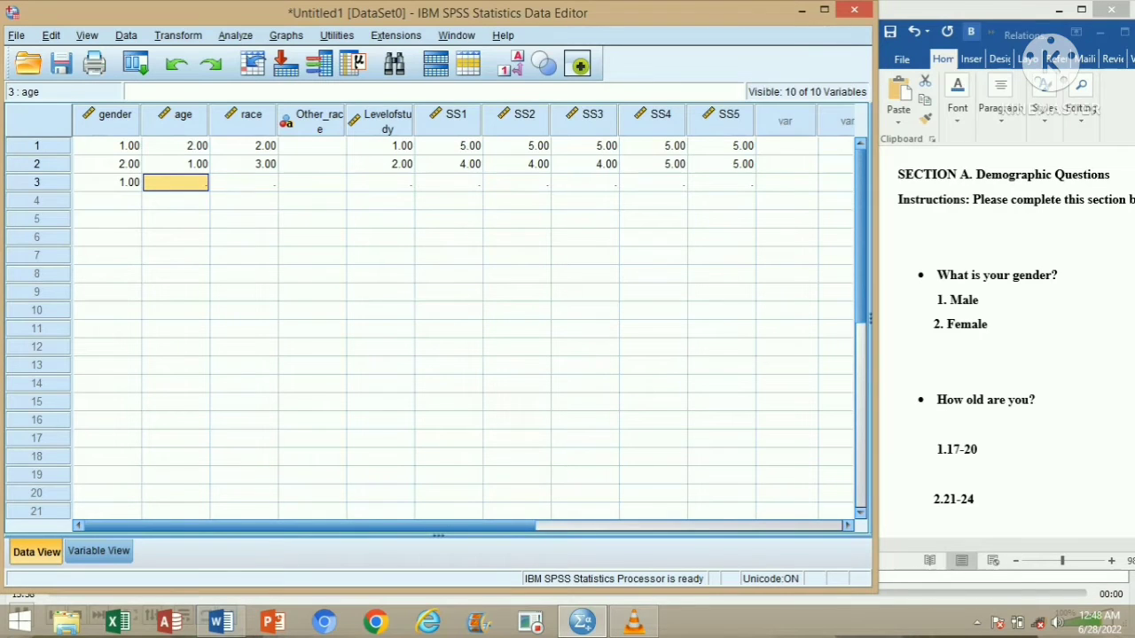
Step: Enter age code 3 (25 and above) for the third respondent, following the questionnaire's age question
scroll(1007, 354, "down", 1)
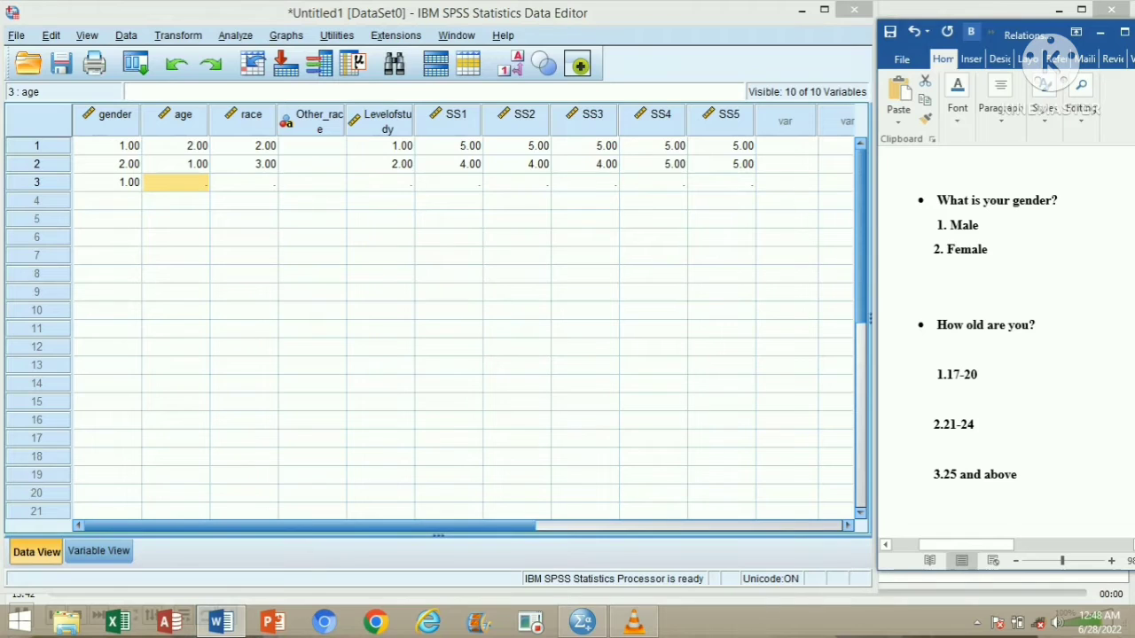
left_click(176, 182)
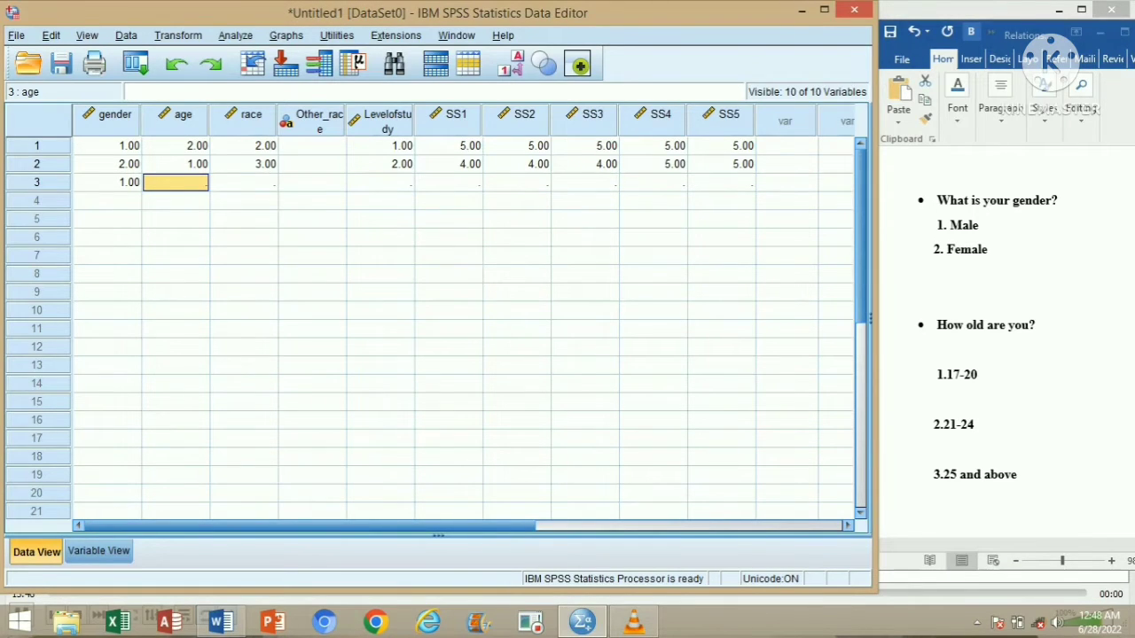
type("3")
key("Tab")
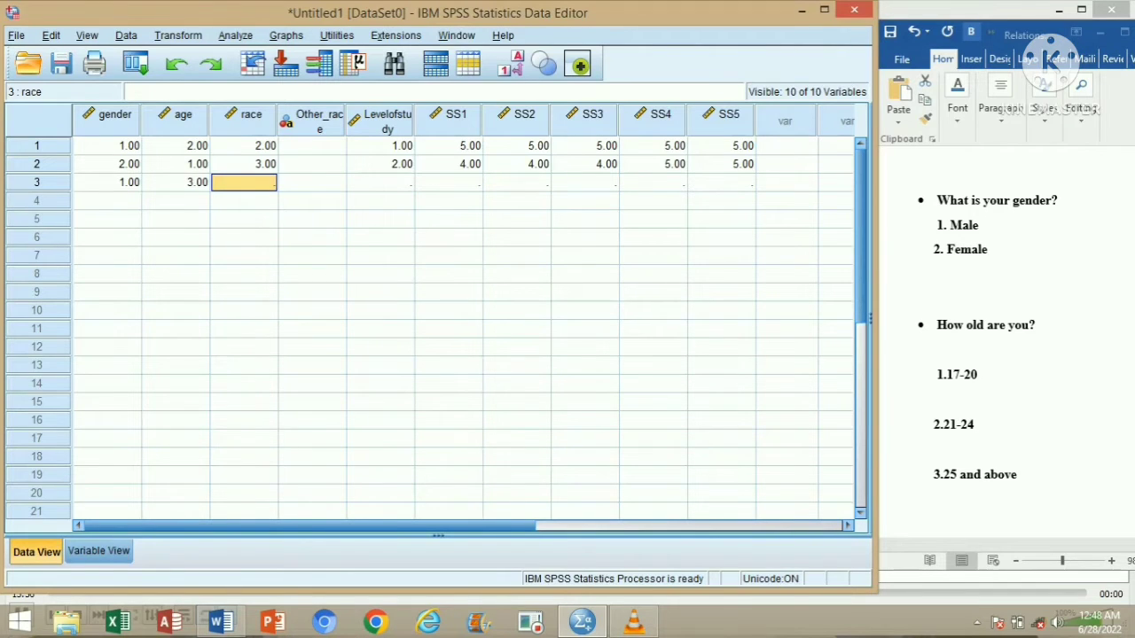
Step: Consult the questionnaire's race question and enter race code 4 (Others) for the third respondent
left_click(1006, 355)
scroll(1006, 354, "down", 3)
scroll(1006, 354, "down", 3)
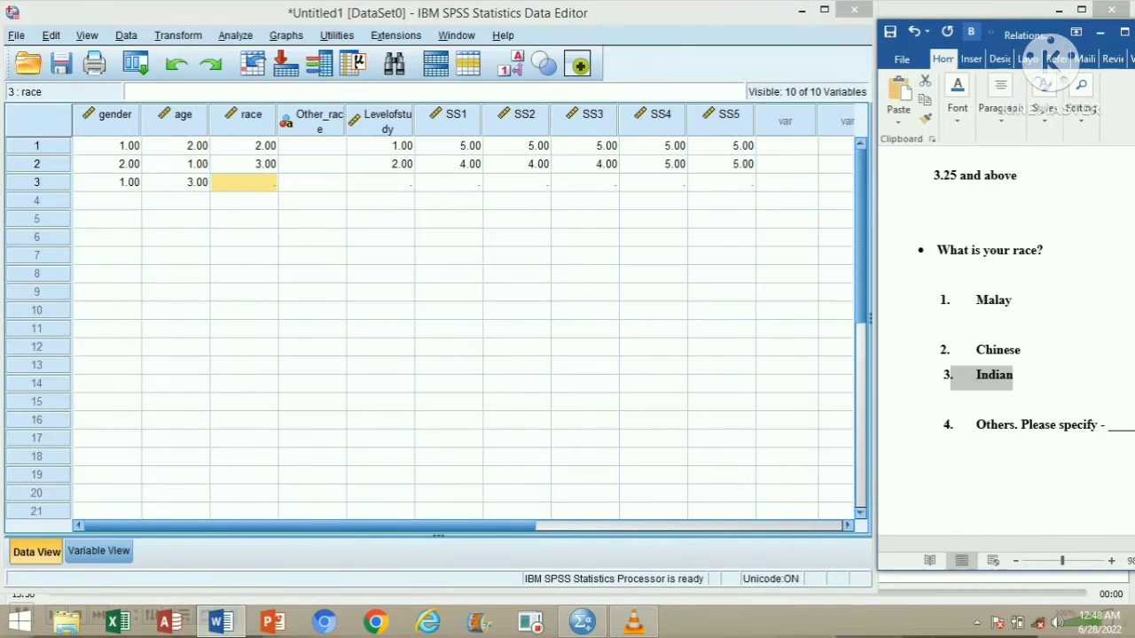
type("3")
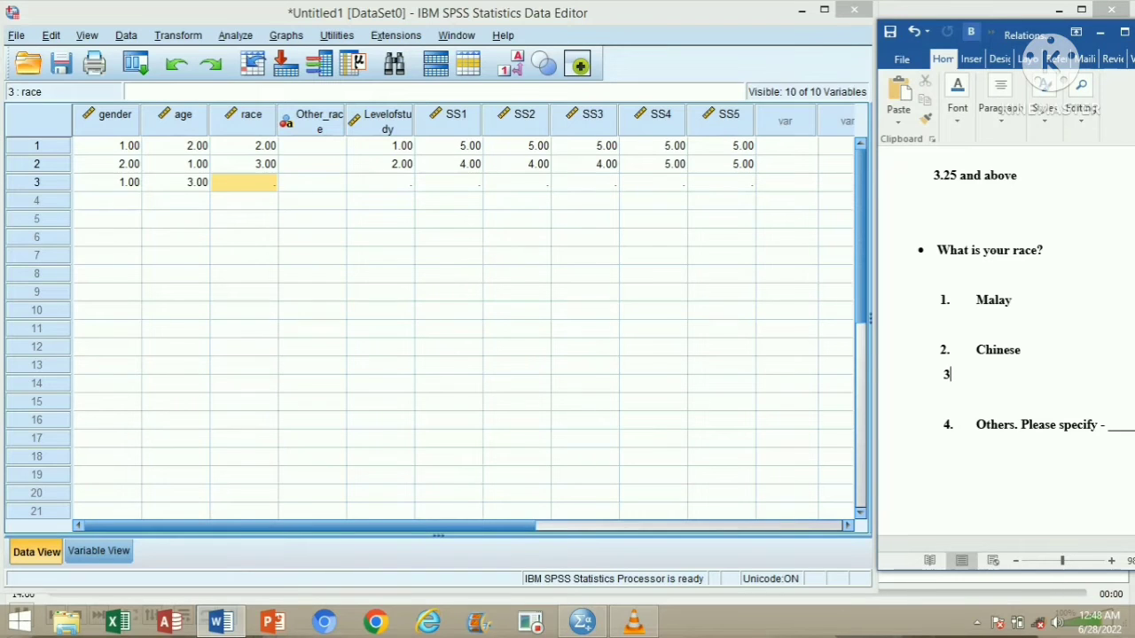
key("alt+Tab")
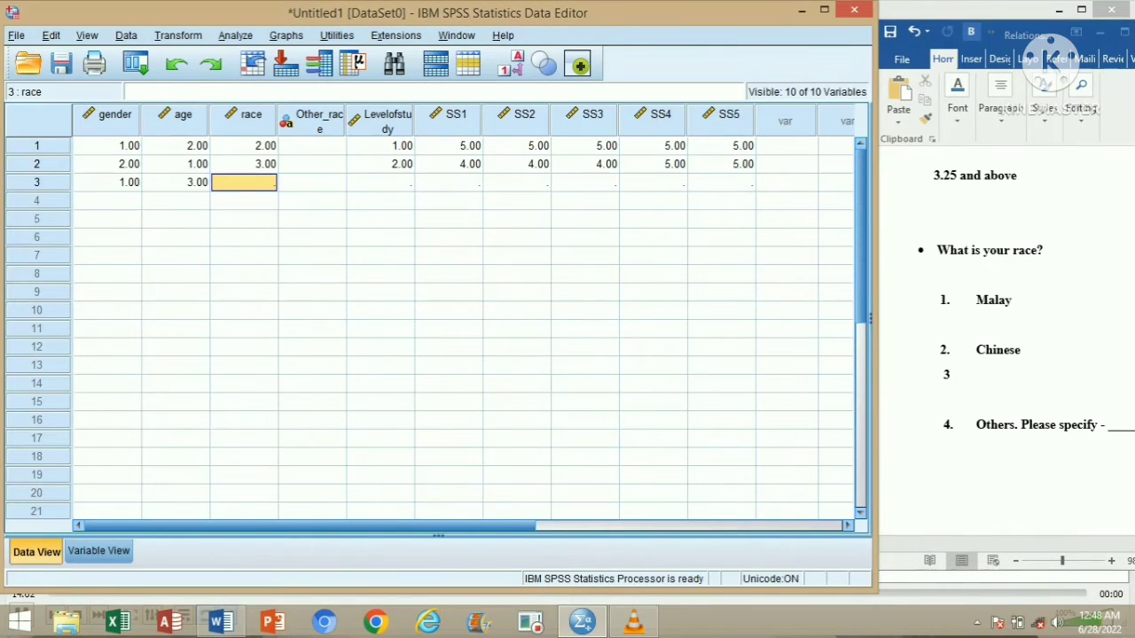
type("4")
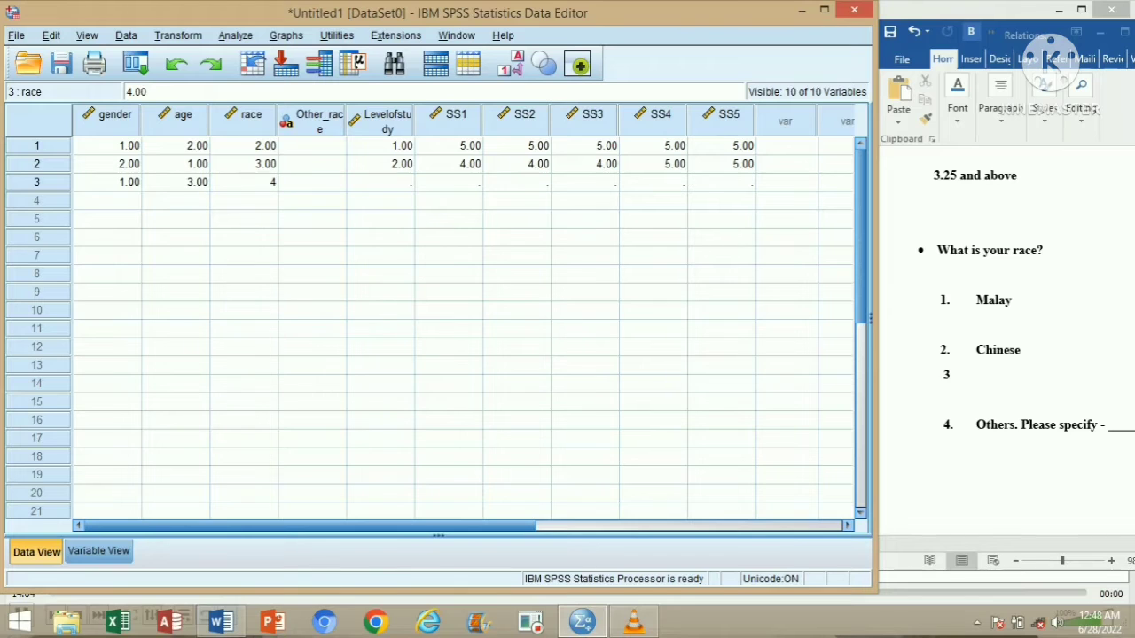
key("Tab")
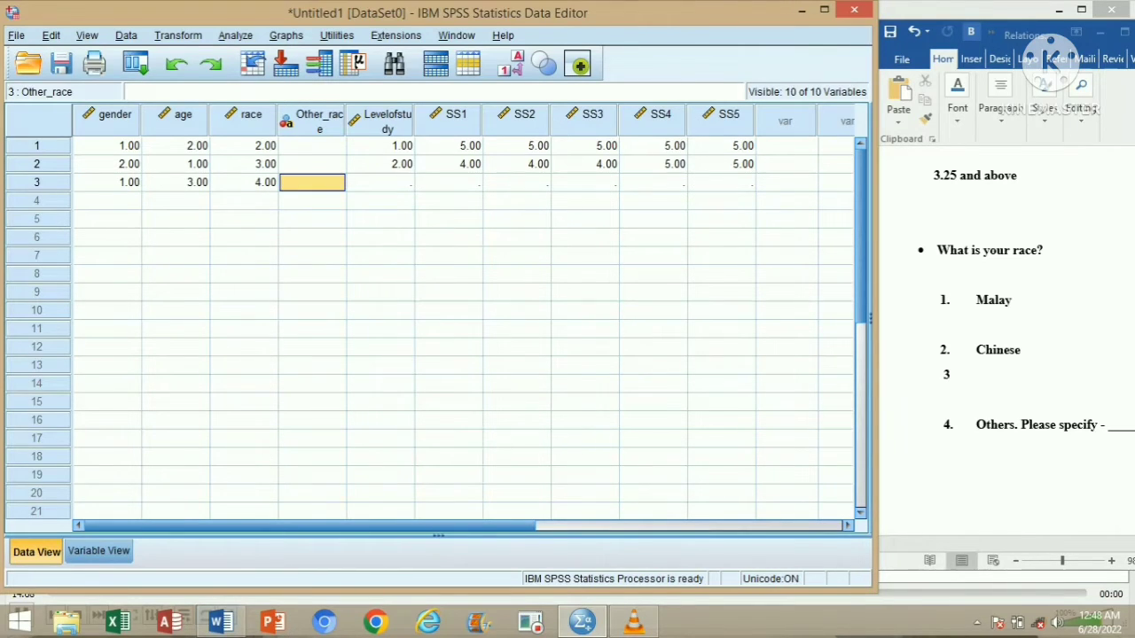
Step: Fill in the third respondent's specified race as text starting with F in the Other_race variable
type("F")
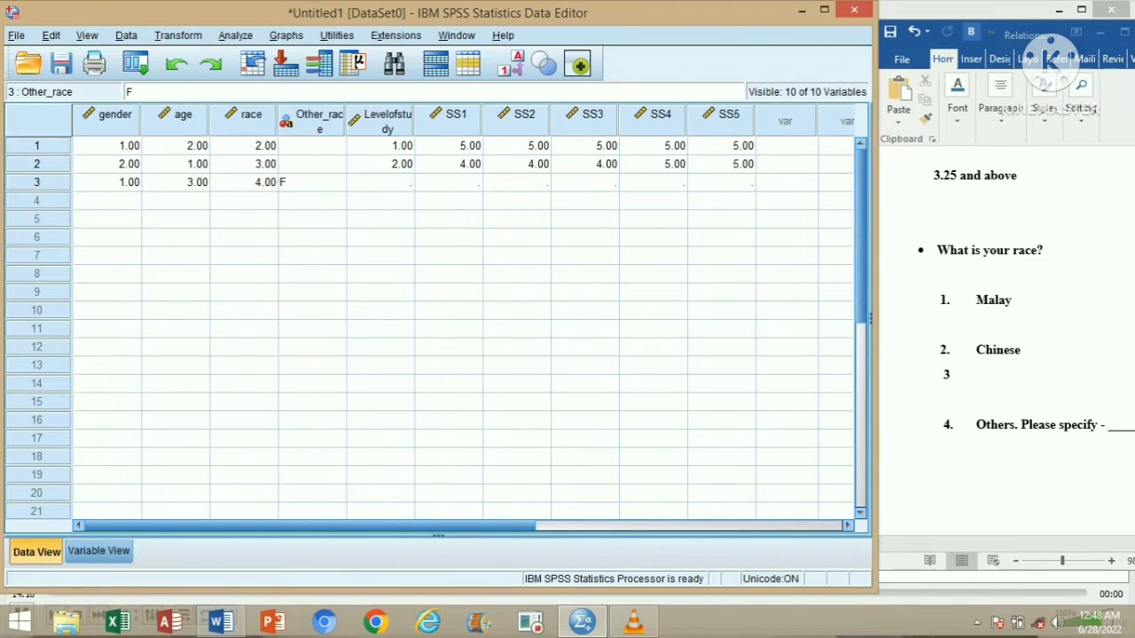
Step: Complete Filipino as the other race and enter 3 as the level of study for the third case, consulting the Word questionnaire's codes
type("ilipino")
left_click(380, 164)
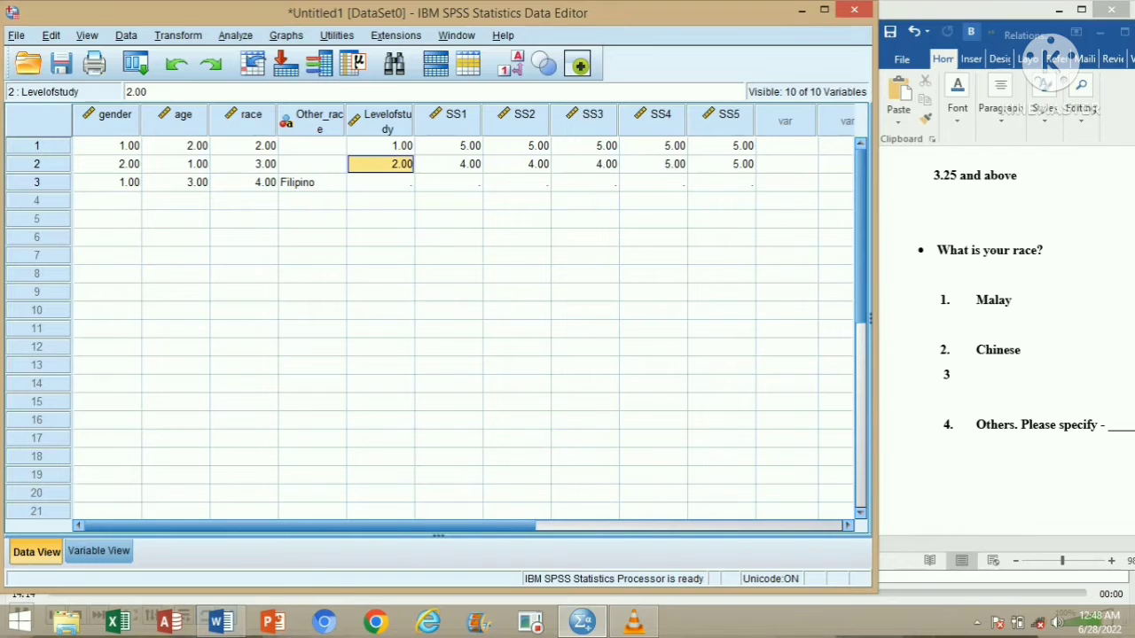
left_click(381, 183)
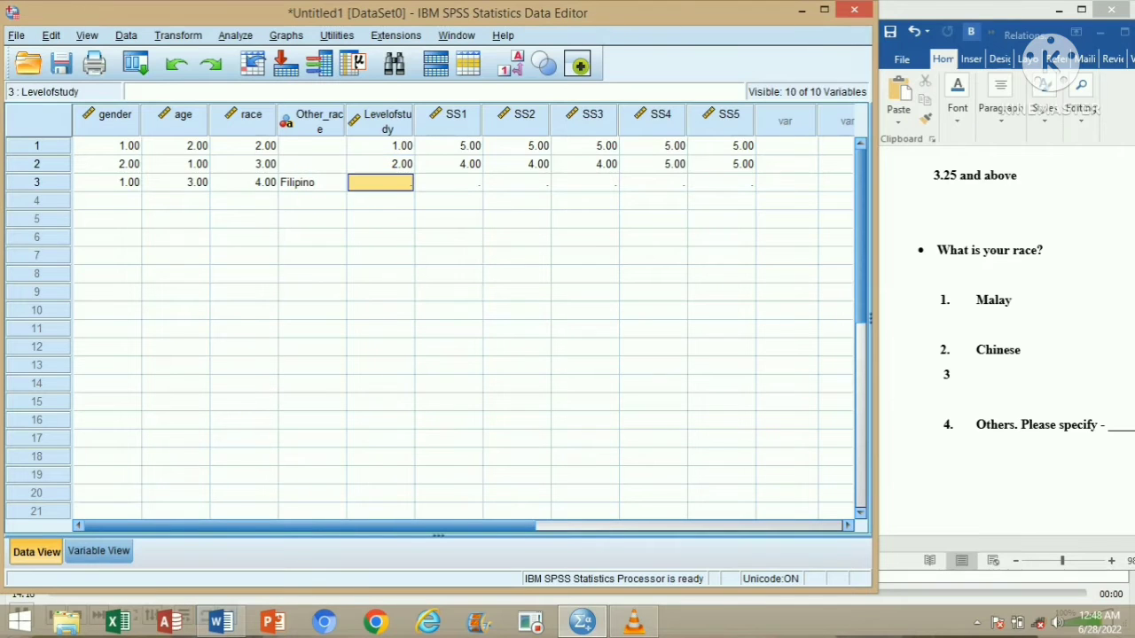
left_click(952, 374)
scroll(1006, 355, "down", 1)
scroll(1007, 355, "down", 5)
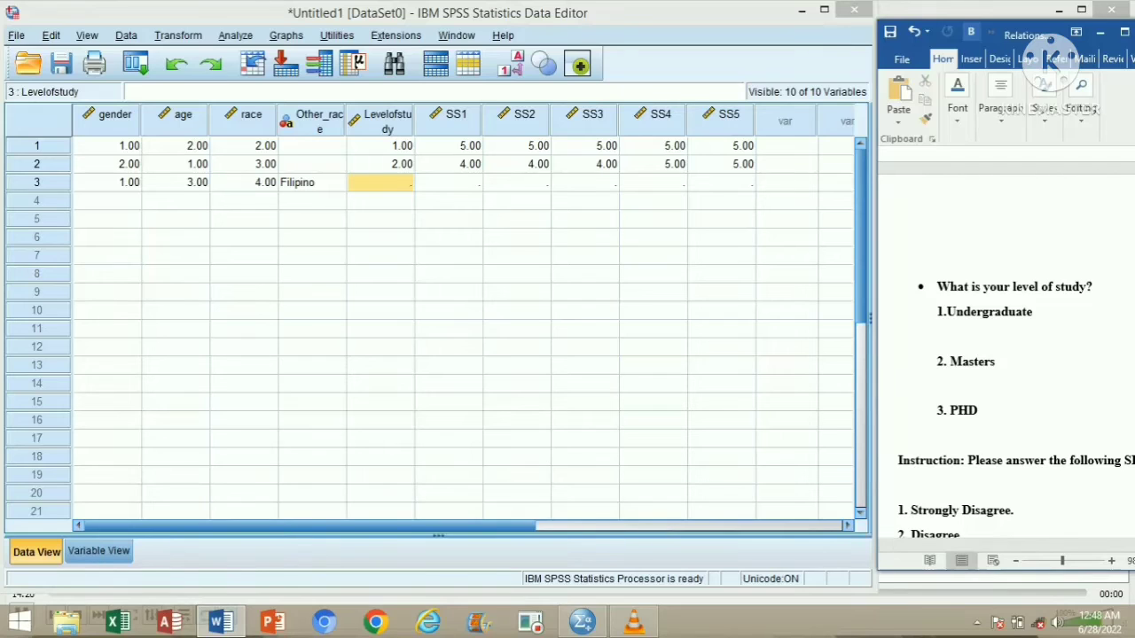
key("alt+Tab")
type("3")
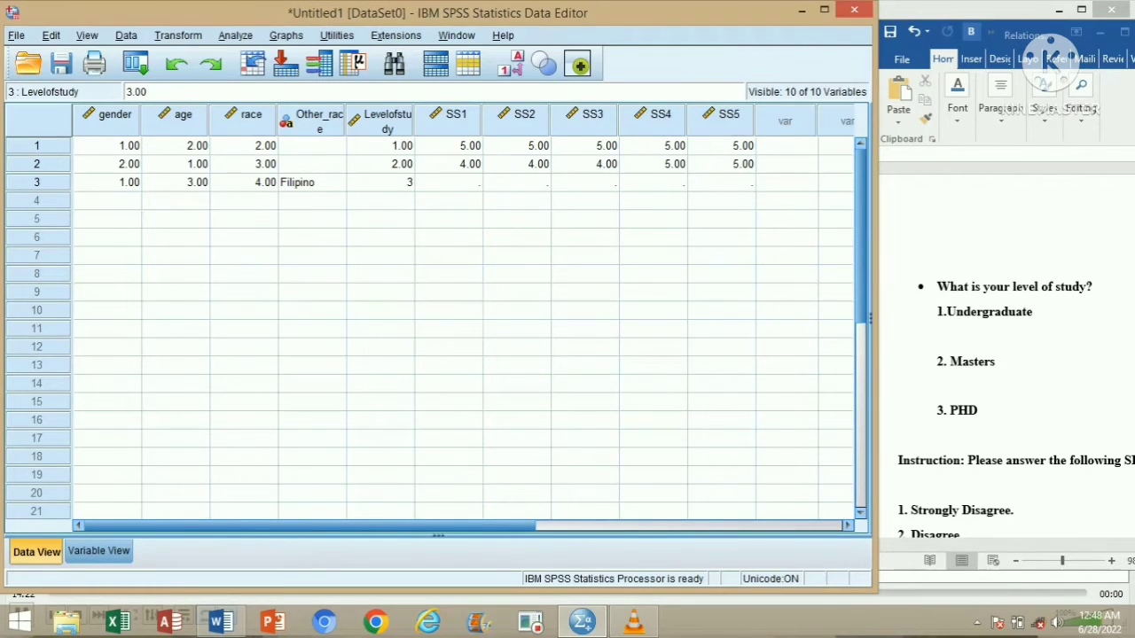
key("Tab")
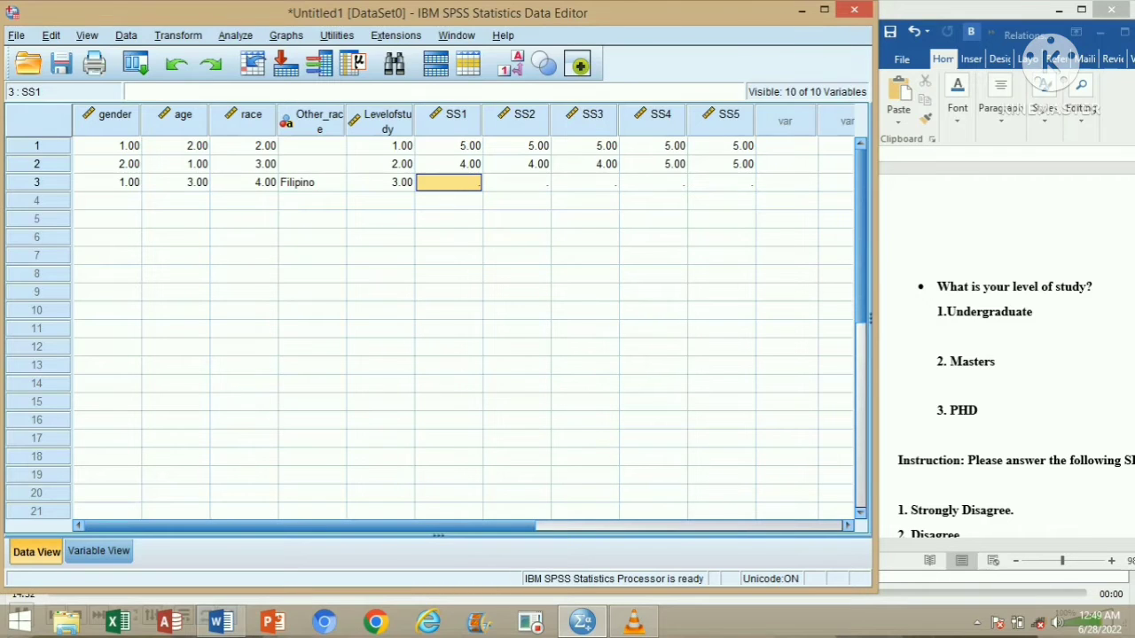
Step: Enter the third case's answers for SS1 to SS5 as 5, 5, 3, 4 and 5
type("5")
key("Tab")
type("5")
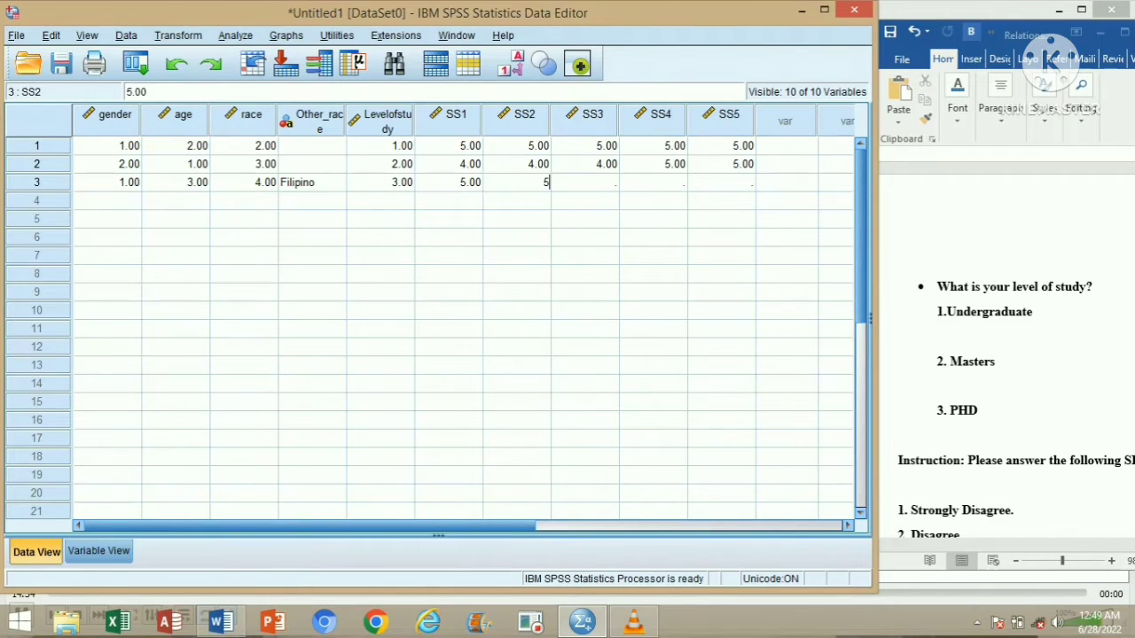
key("Tab")
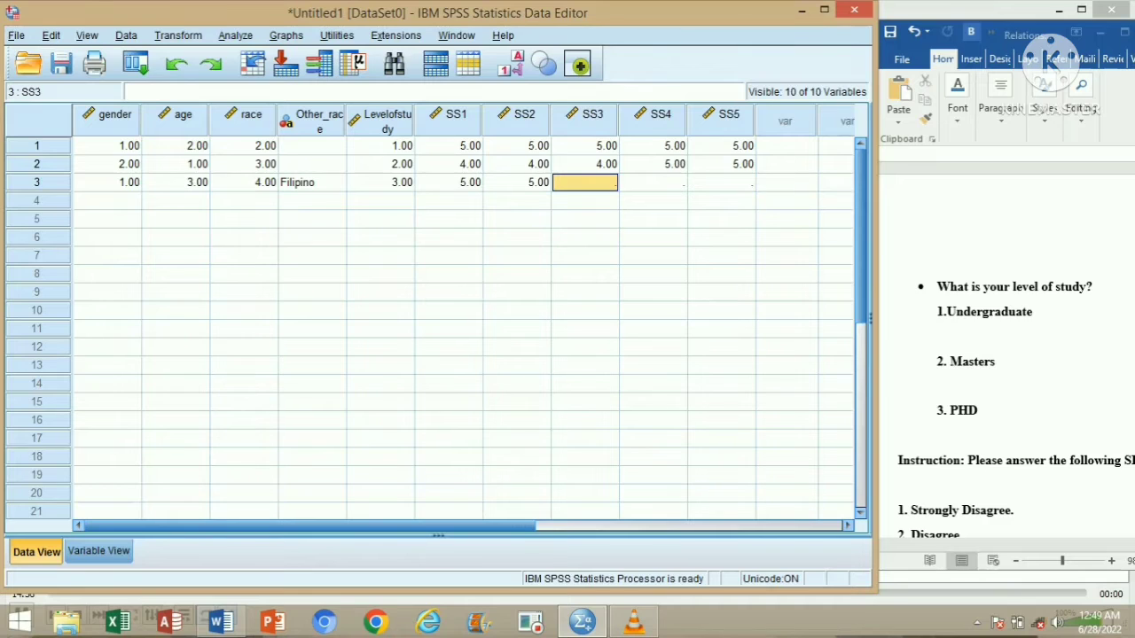
type("3")
key("Tab")
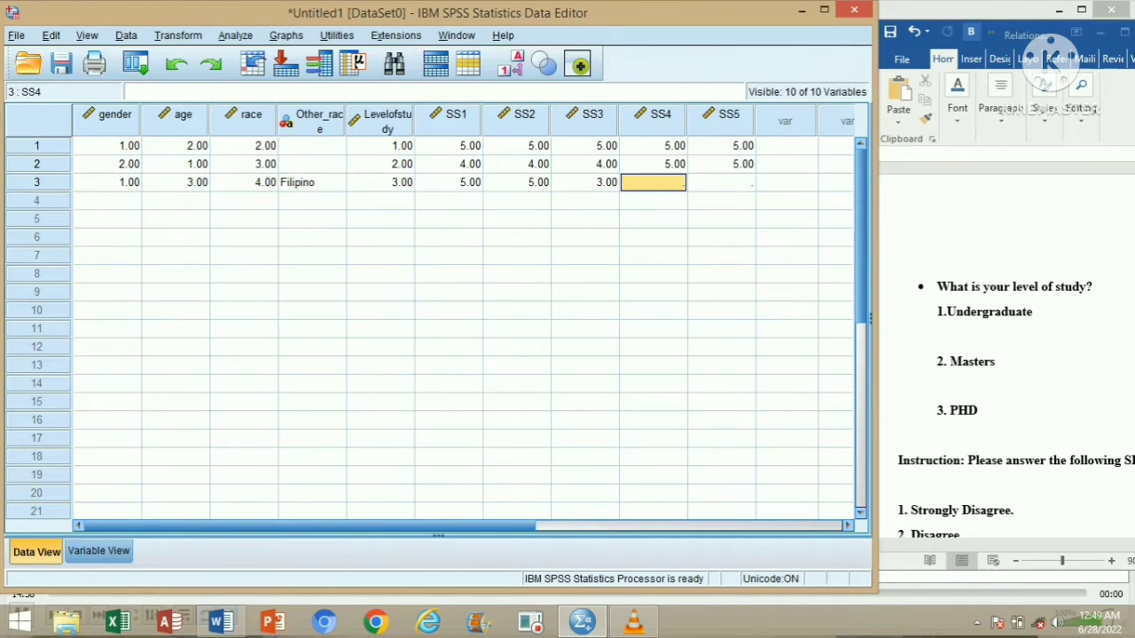
type("4")
key("Tab")
type("5")
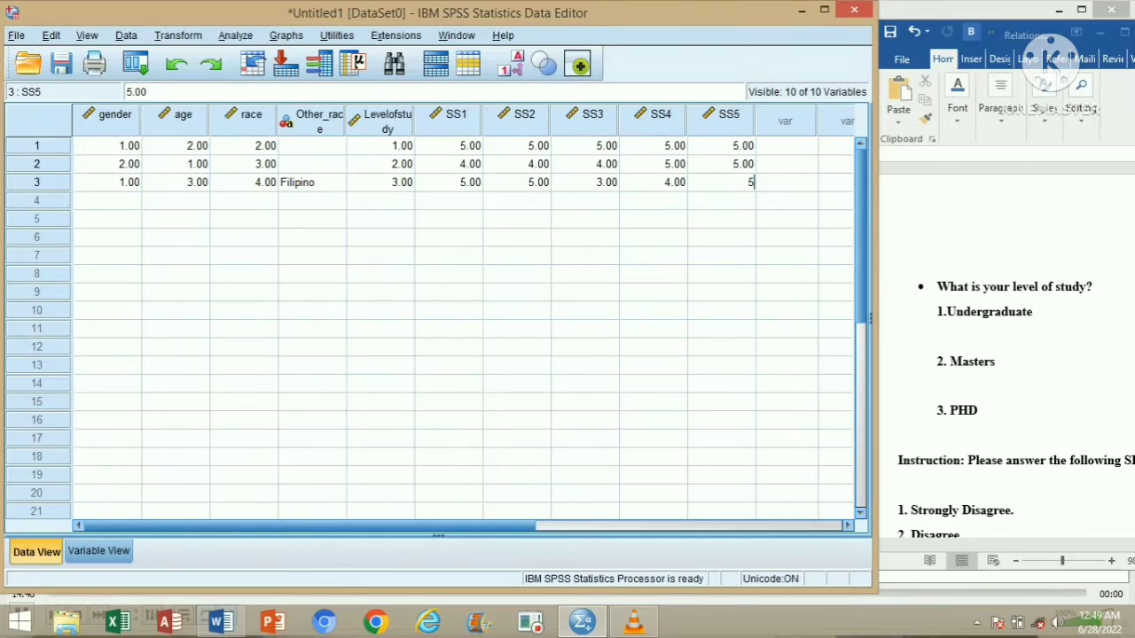
Step: Maximize the data editor and temporarily display value labels instead of numeric codes to check the coded answers
left_click(824, 10)
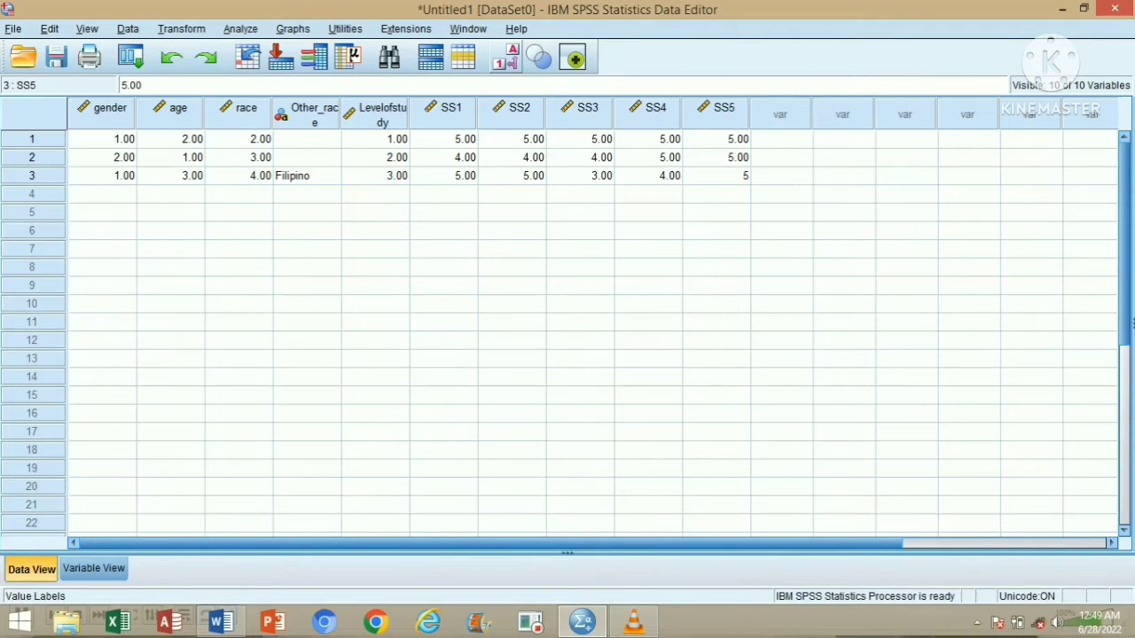
left_click(507, 56)
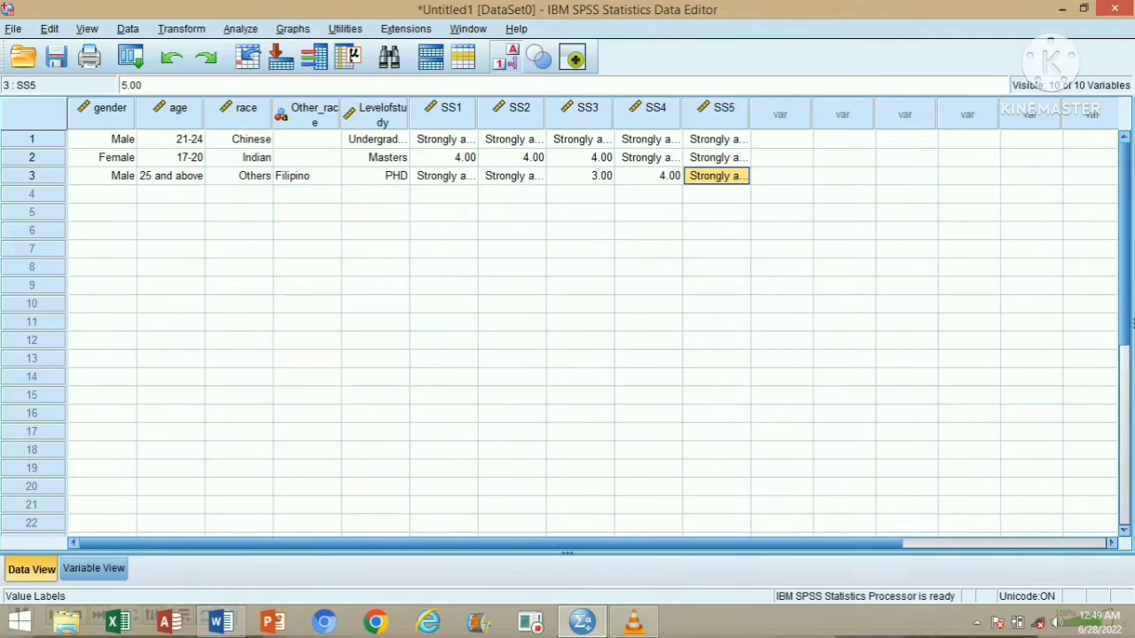
left_click(506, 57)
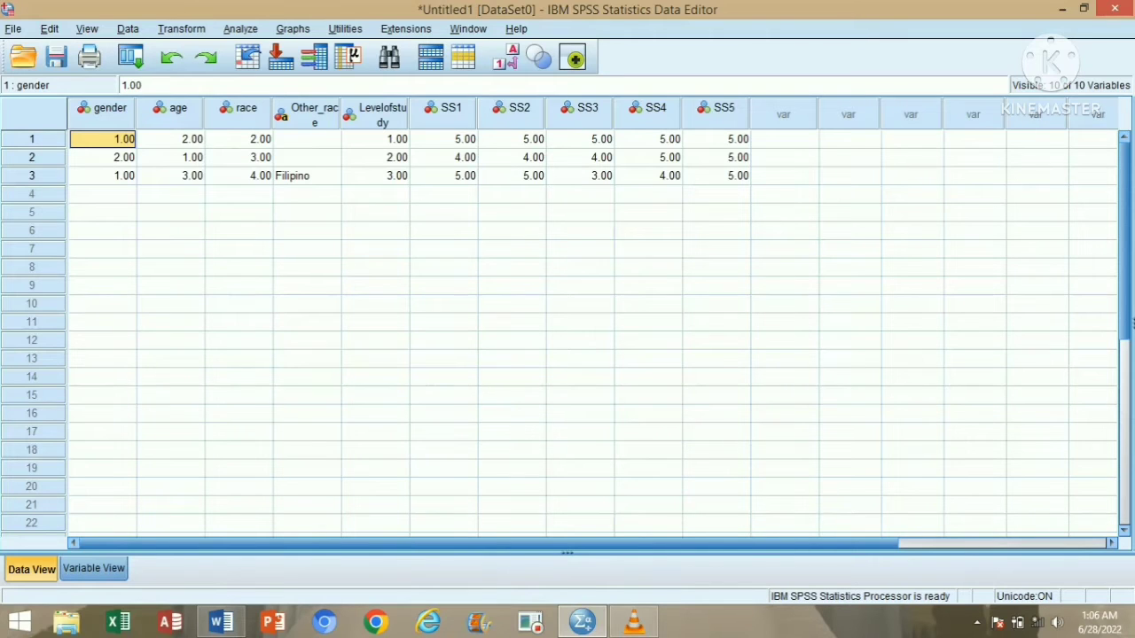
Step: Insert a new variable above gender in the variable definitions
left_click(94, 568)
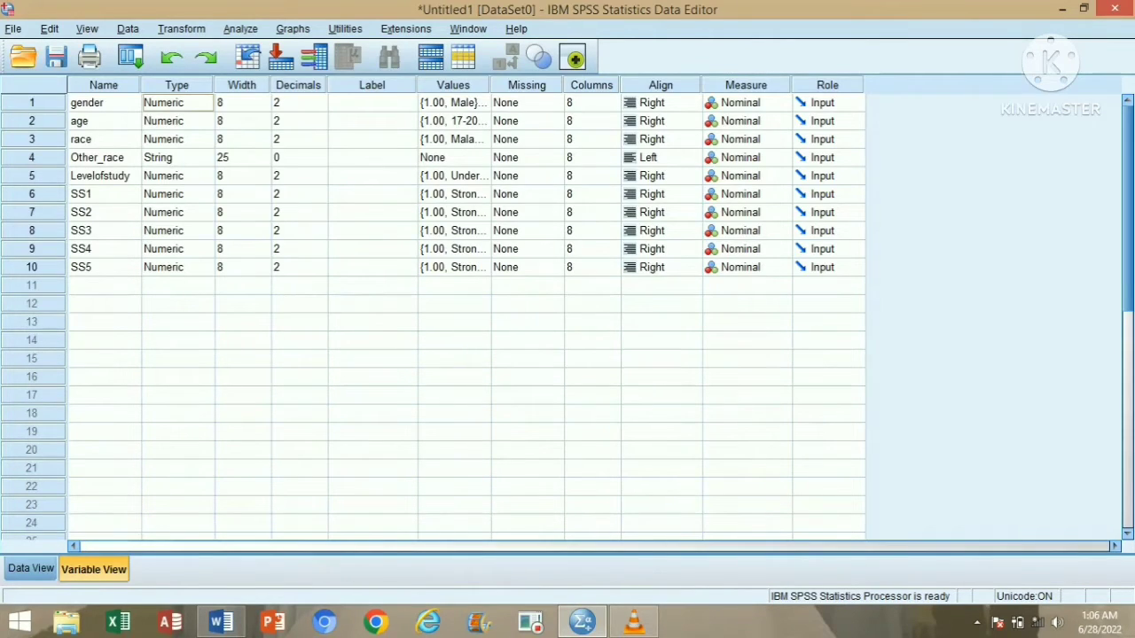
left_click(33, 102)
right_click(55, 102)
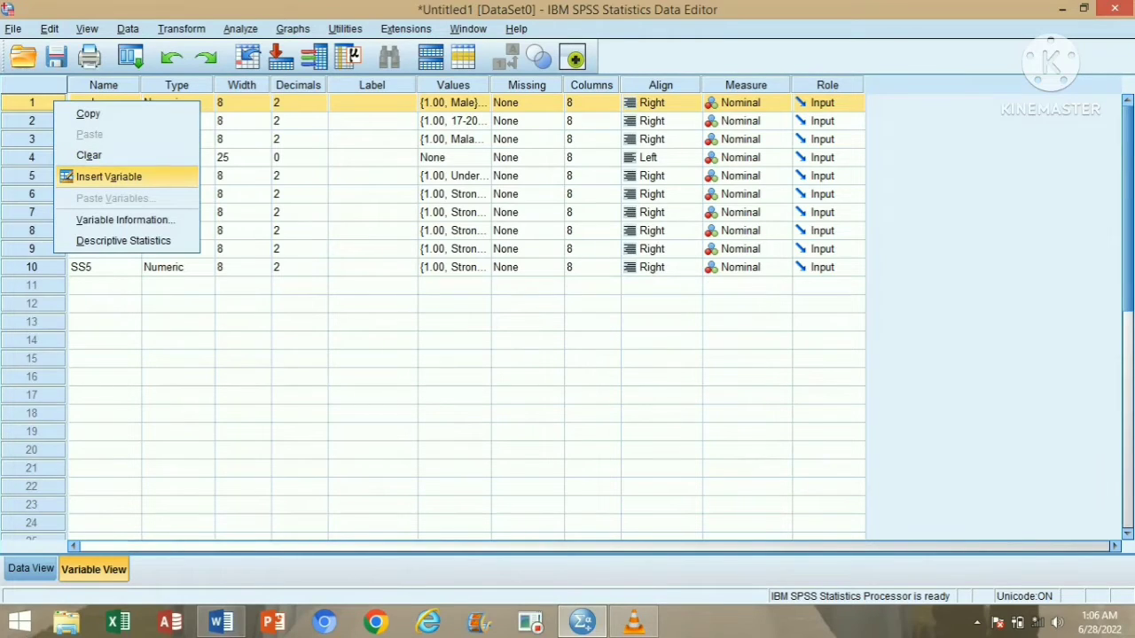
left_click(108, 177)
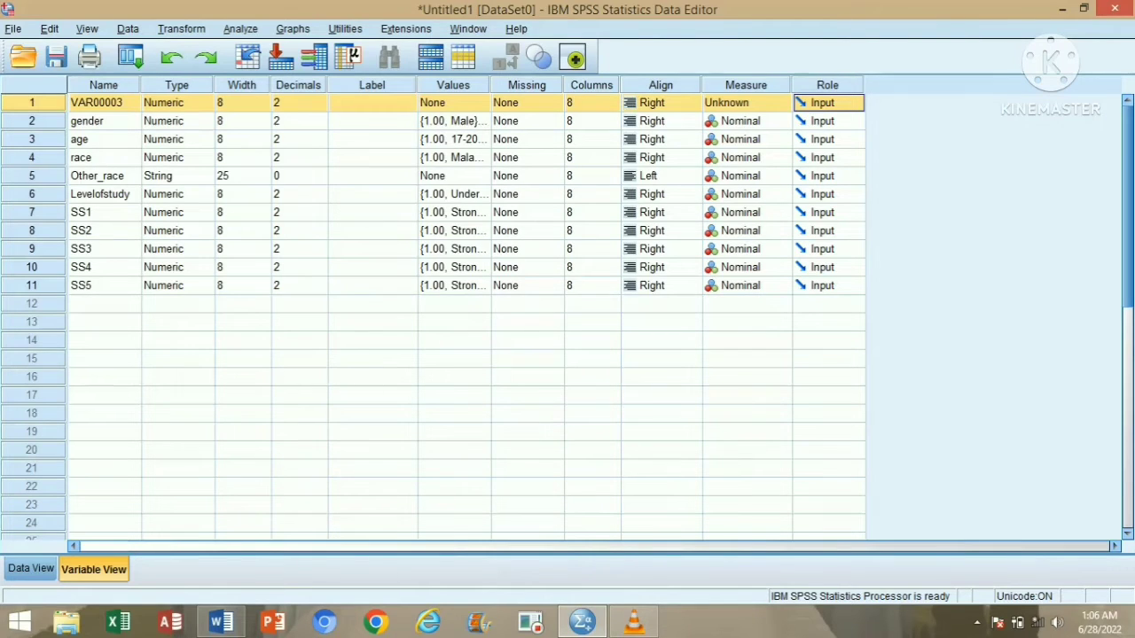
Step: Name the new first variable ParticipantID
left_click(105, 103)
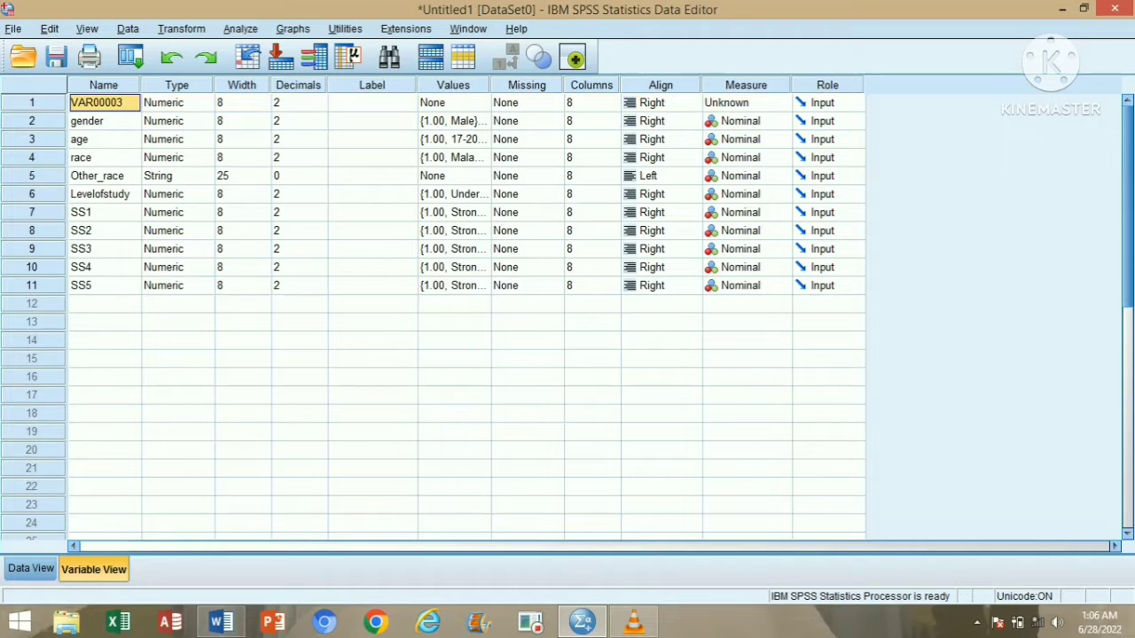
type("p")
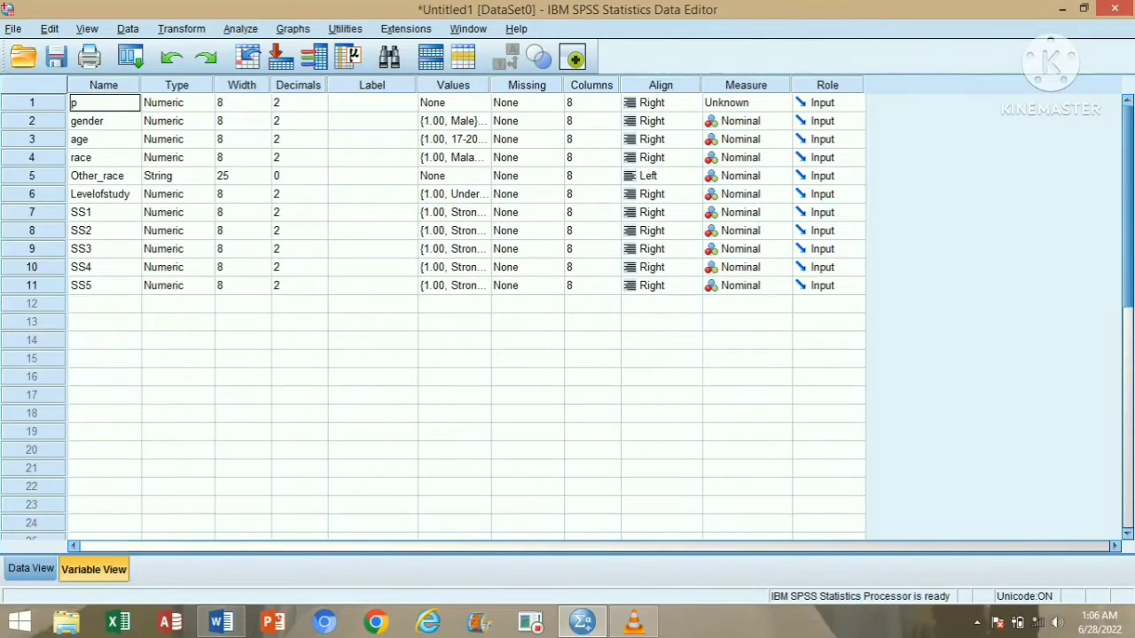
key("BackSpace")
type("par")
key("BackSpace")
key("BackSpace")
key("BackSpace")
type("ParticipantID")
key("Return")
Step: Change the ParticipantID variable's type to String
left_click(169, 103)
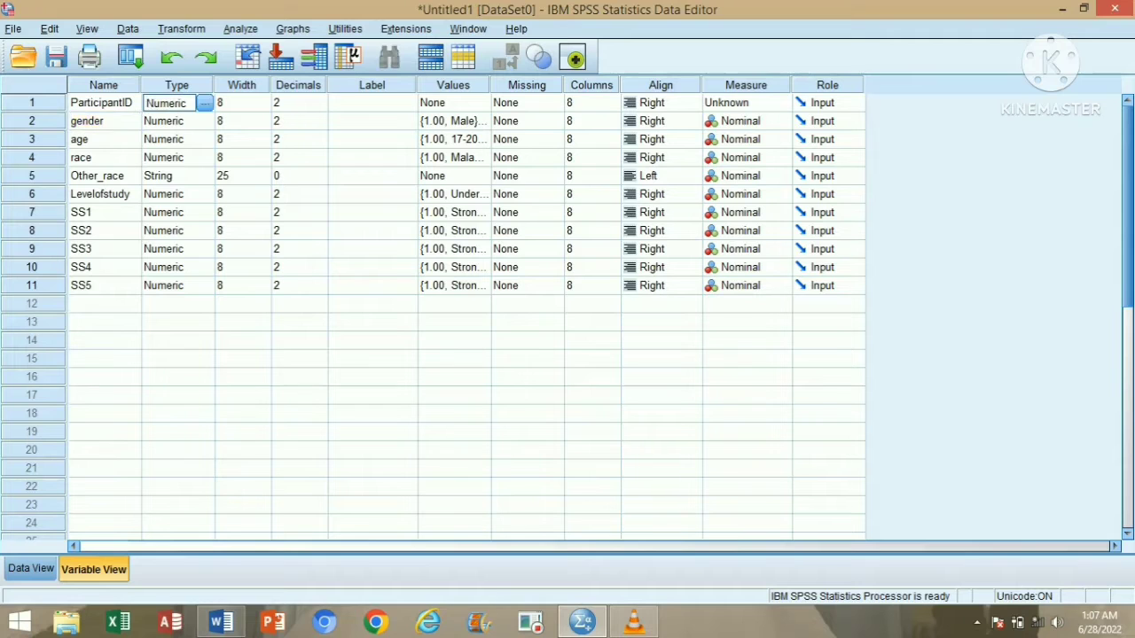
left_click(204, 103)
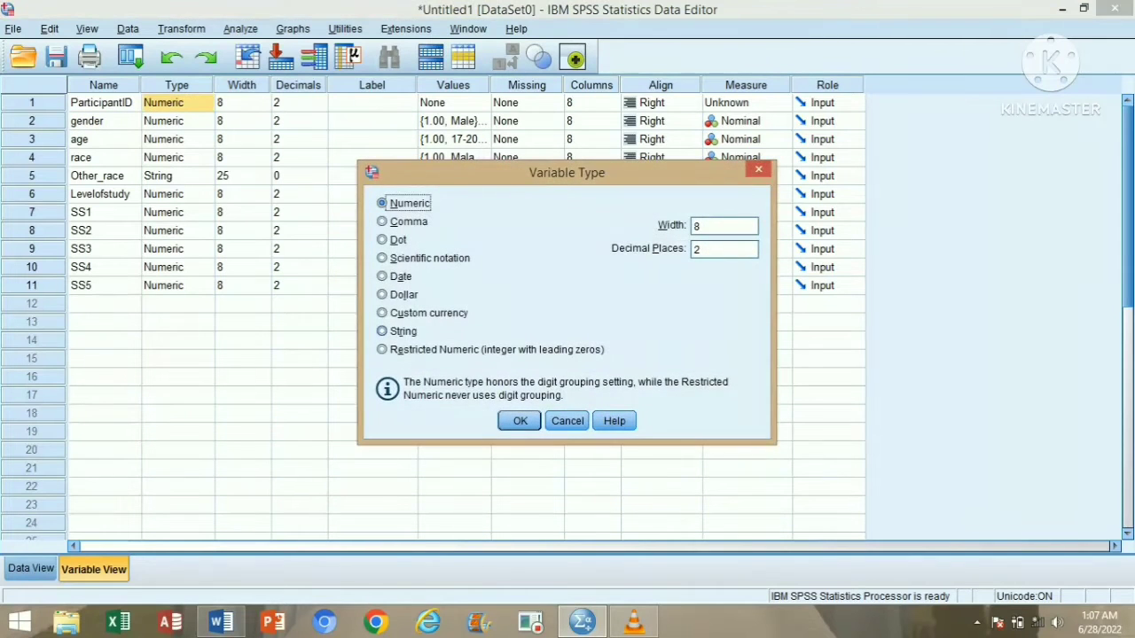
left_click(383, 331)
key("Return")
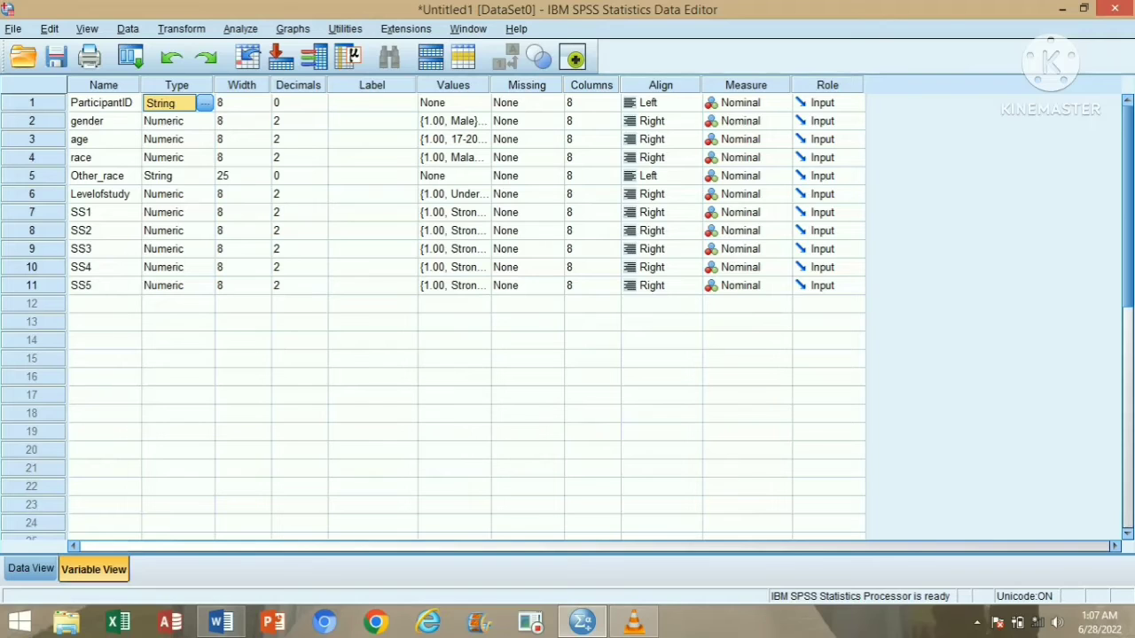
Step: Return to the data and fill in ParticipantID for the three cases as 001, 002 and 003
left_click(31, 569)
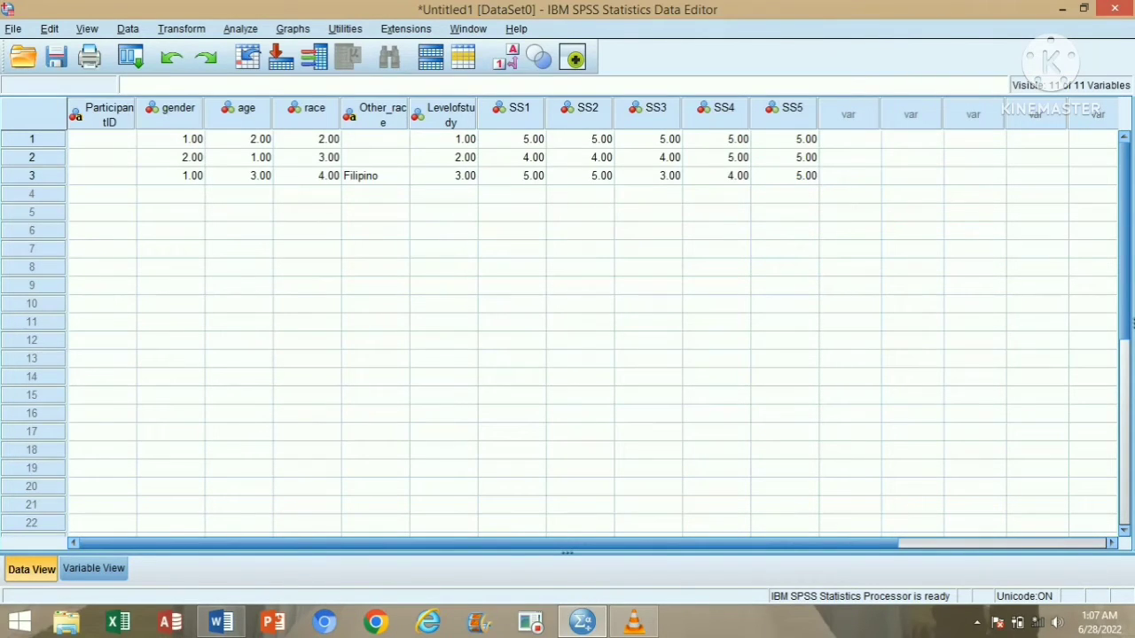
left_click(102, 139)
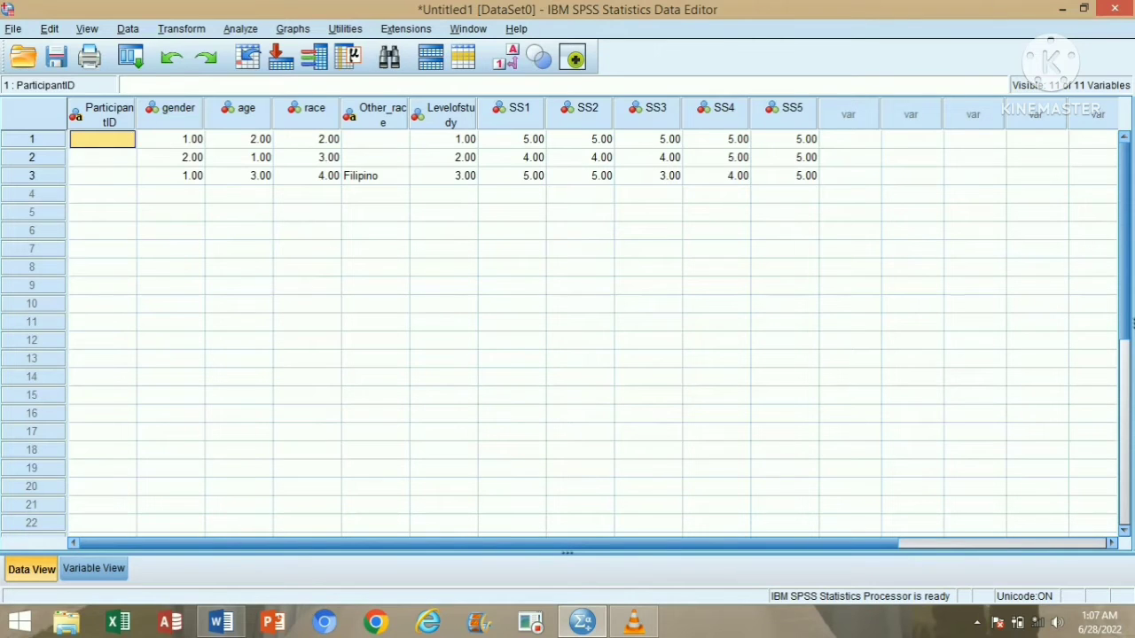
type("001")
key("Return")
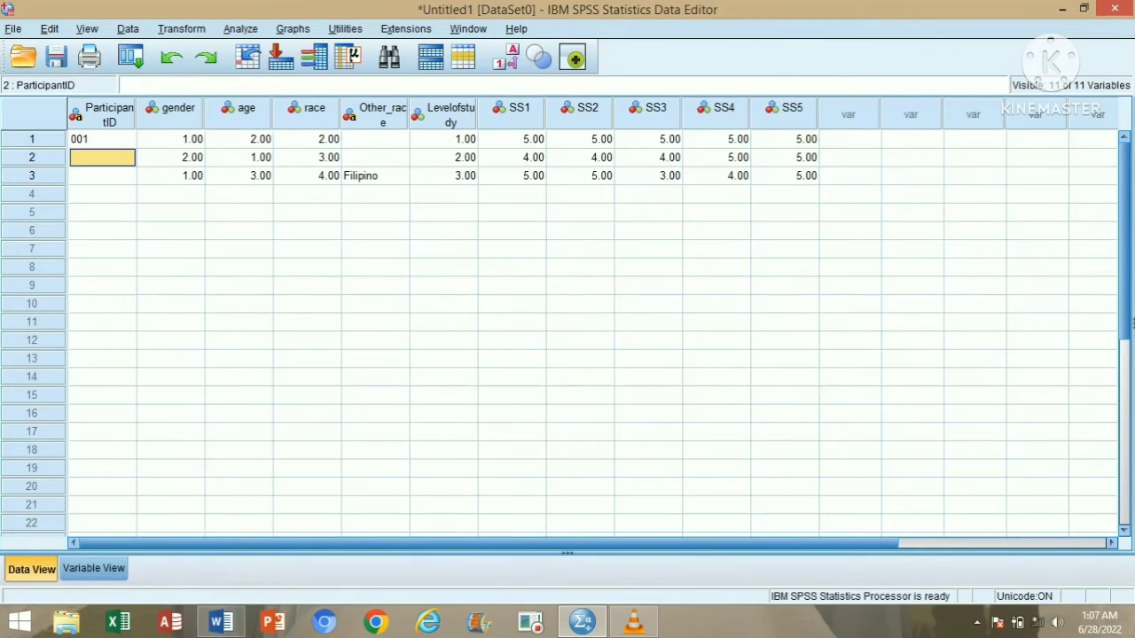
type("002")
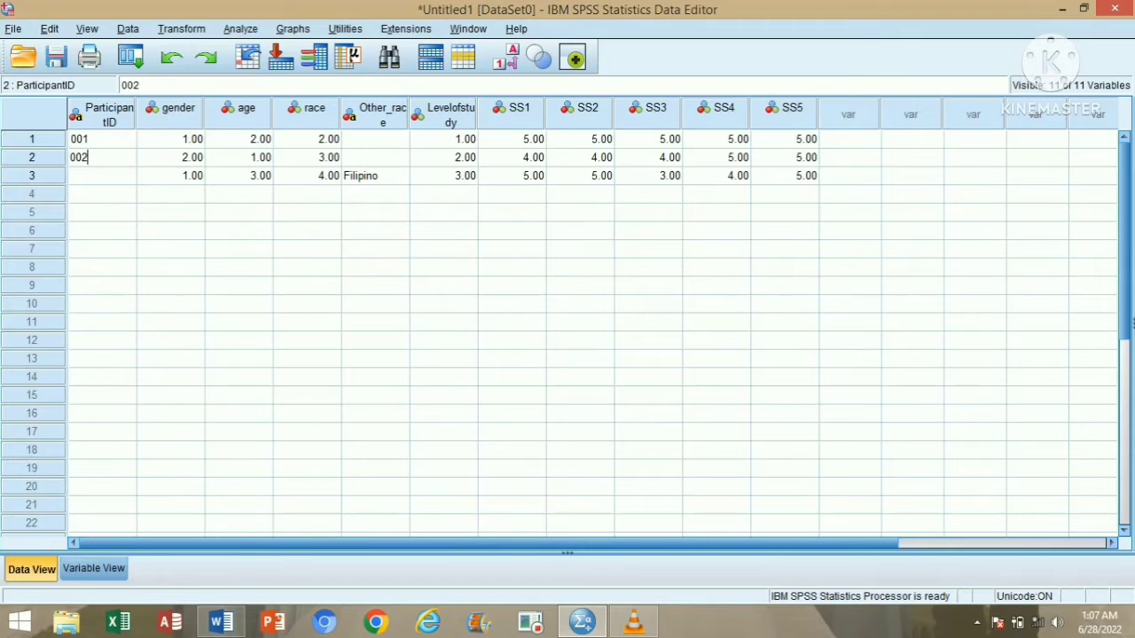
key("Return")
type("003")
Step: Set up a descriptive Frequencies analysis with gender and race as its variables
left_click(240, 28)
mouse_move(292, 69)
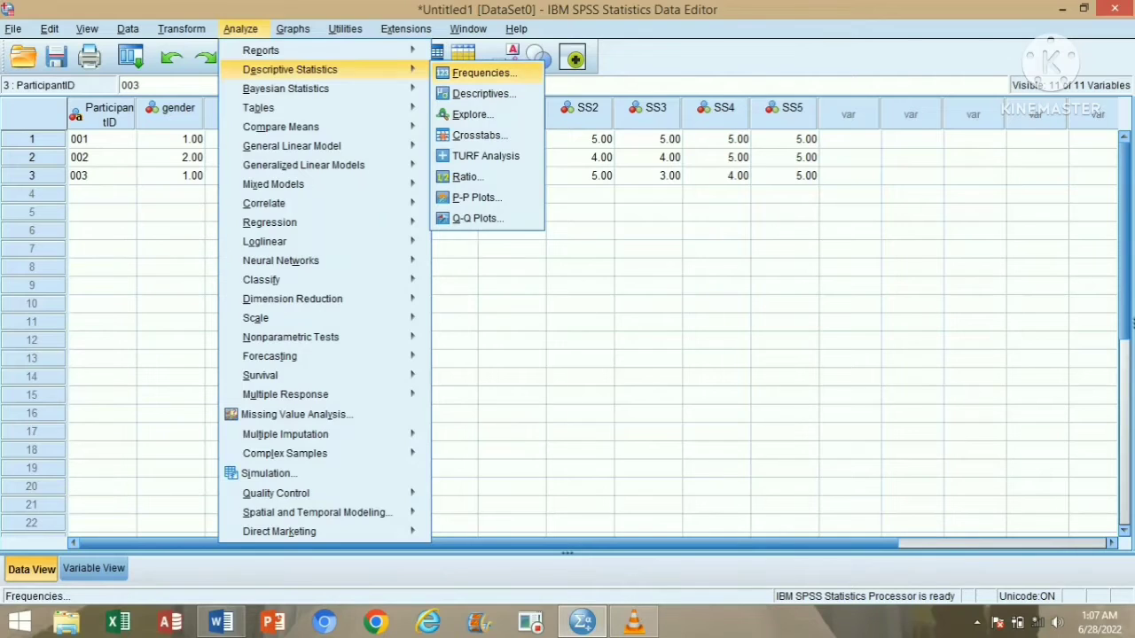
left_click(483, 73)
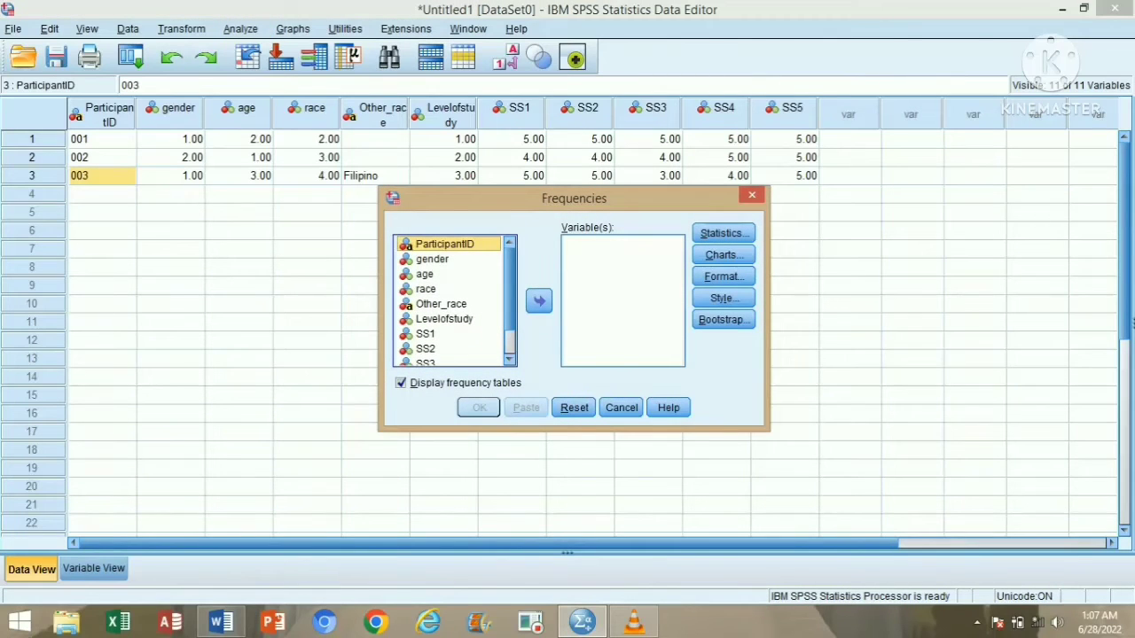
left_click(433, 259)
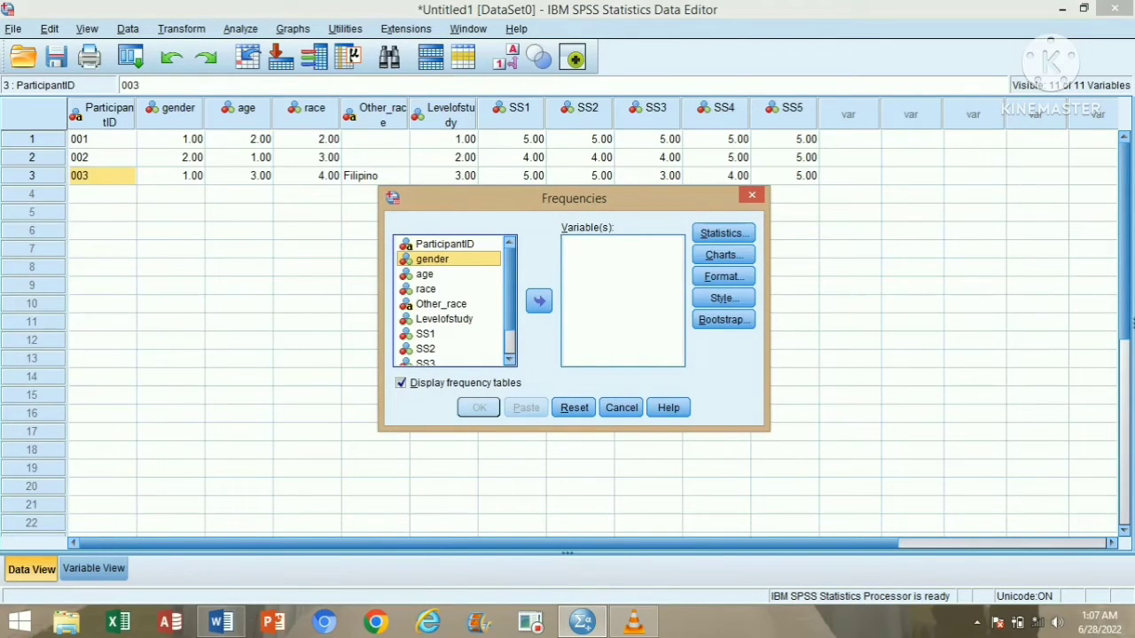
left_click(539, 302)
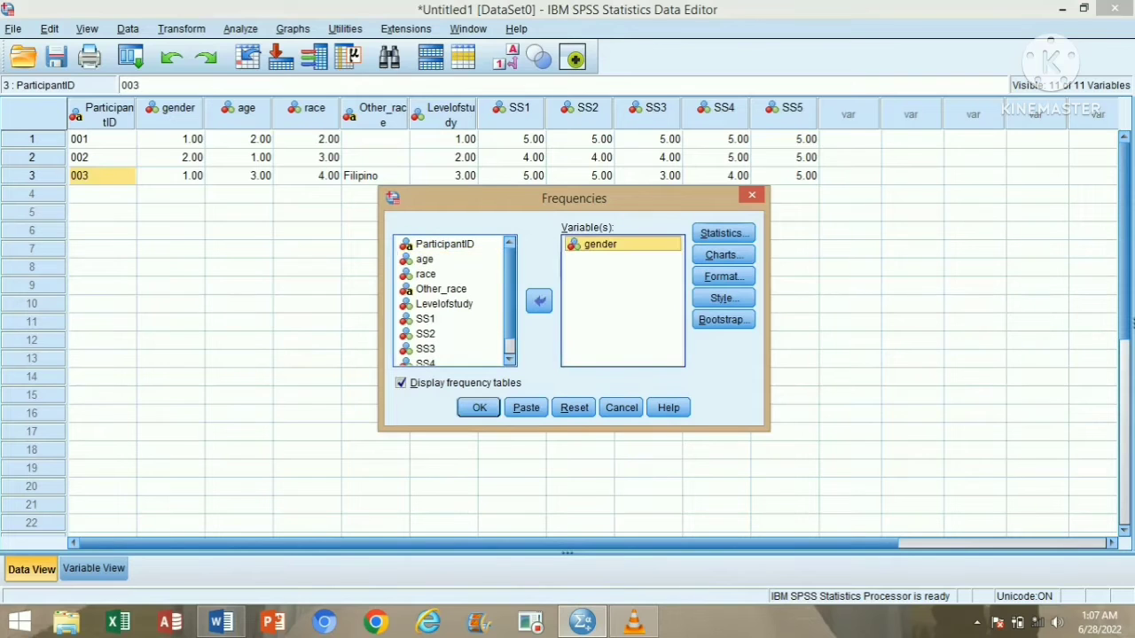
left_click(426, 274)
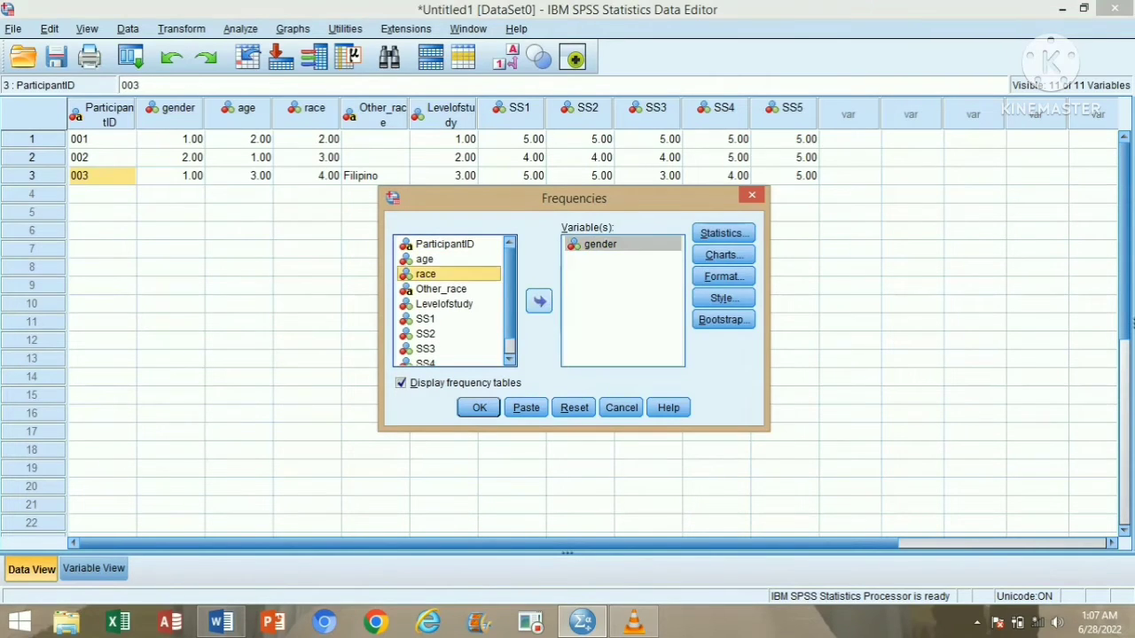
left_click(539, 301)
Step: Run the Frequencies analysis without optional statistics and maximize the output window to view the frequency tables
left_click(723, 233)
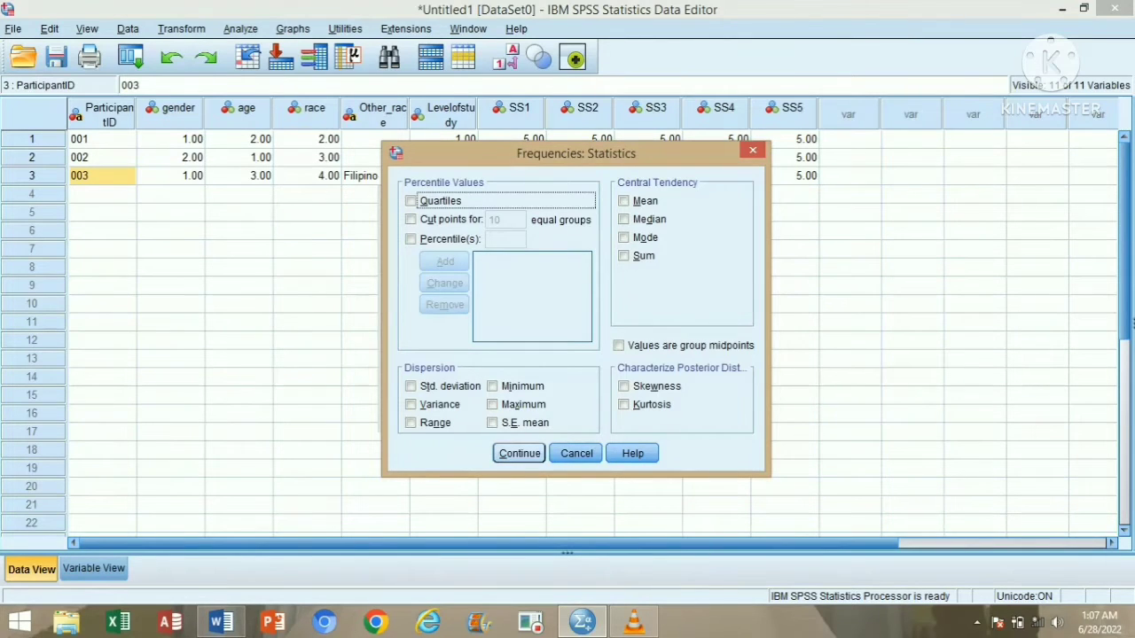
left_click(519, 454)
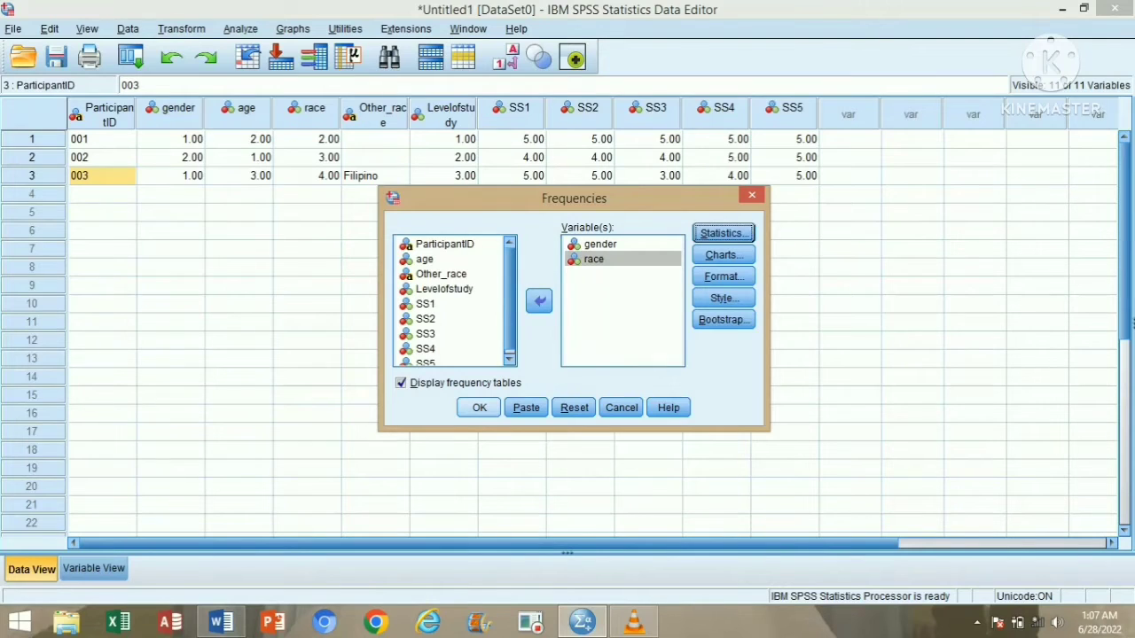
left_click(478, 407)
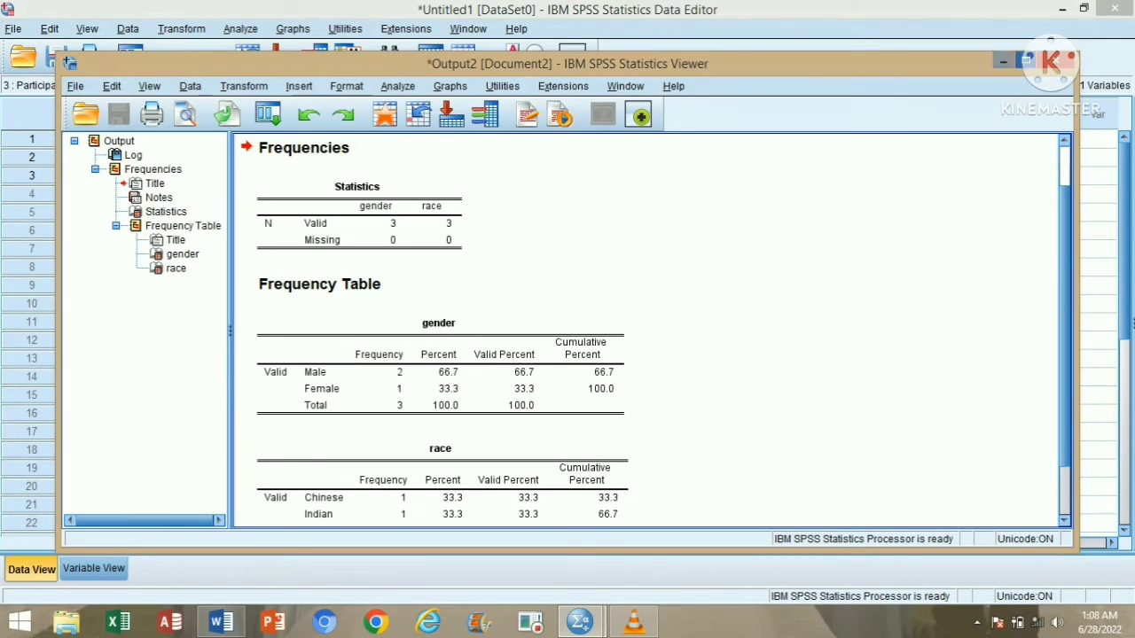
left_click(1025, 60)
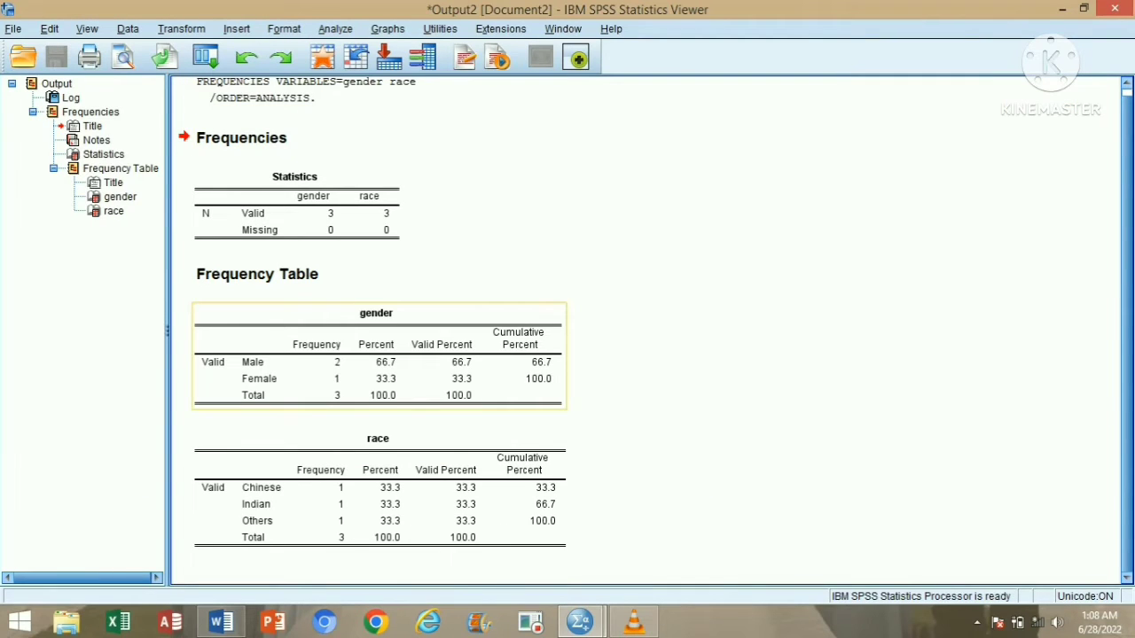
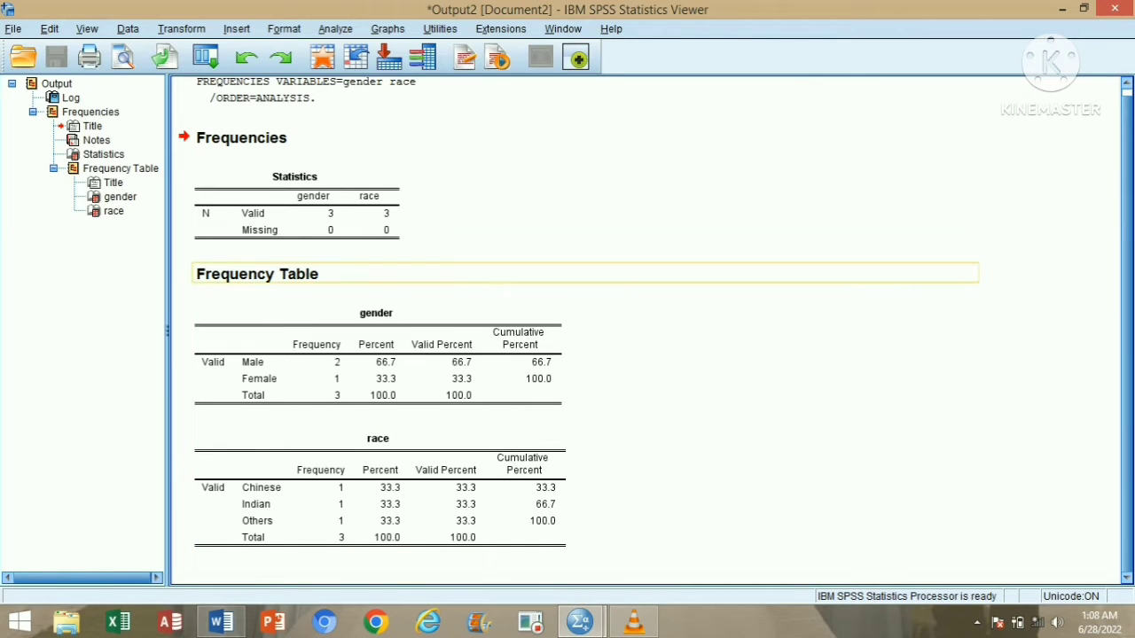
left_click(311, 274)
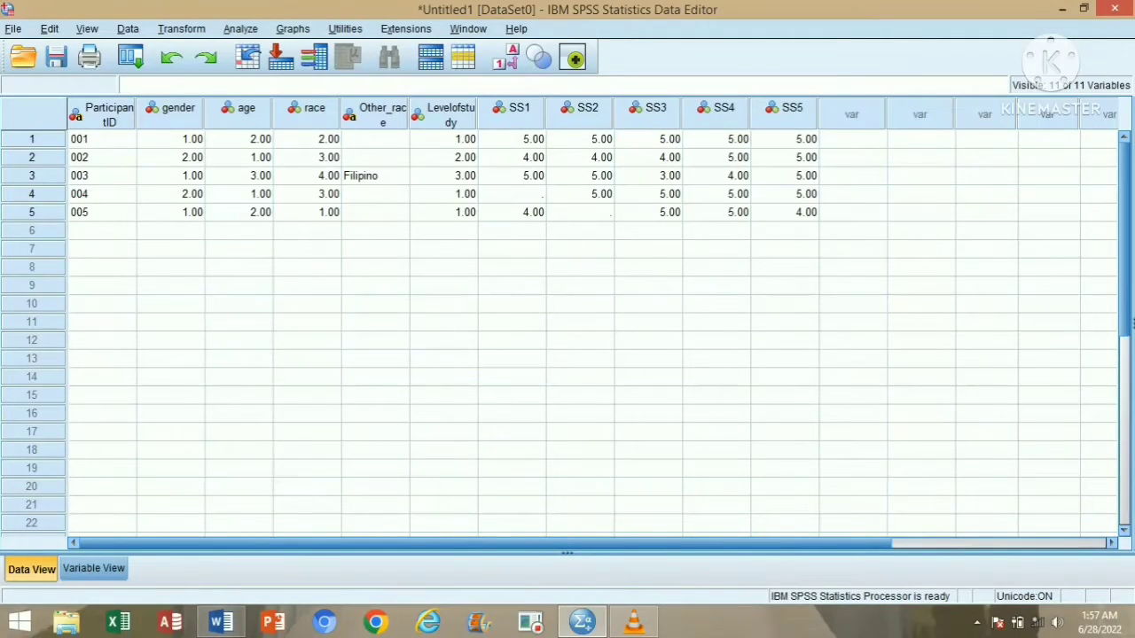
Step: Set up a descriptive Frequencies analysis with SS1, SS2, SS3, SS4 and SS5 as its variables
left_click(32, 194)
left_click(32, 213)
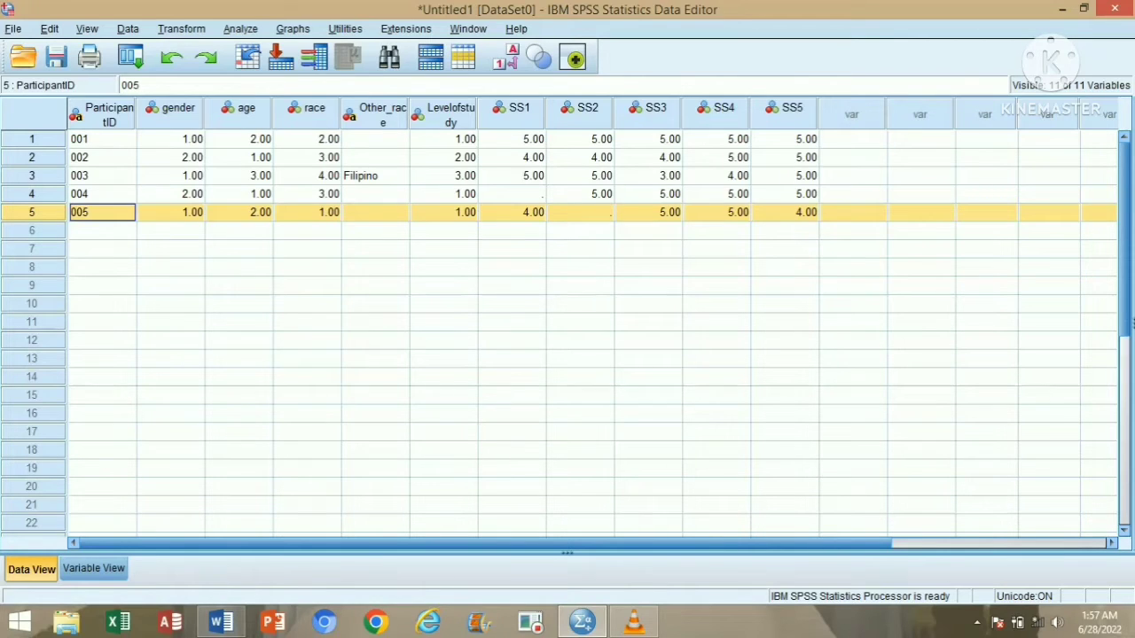
left_click(240, 29)
mouse_move(293, 69)
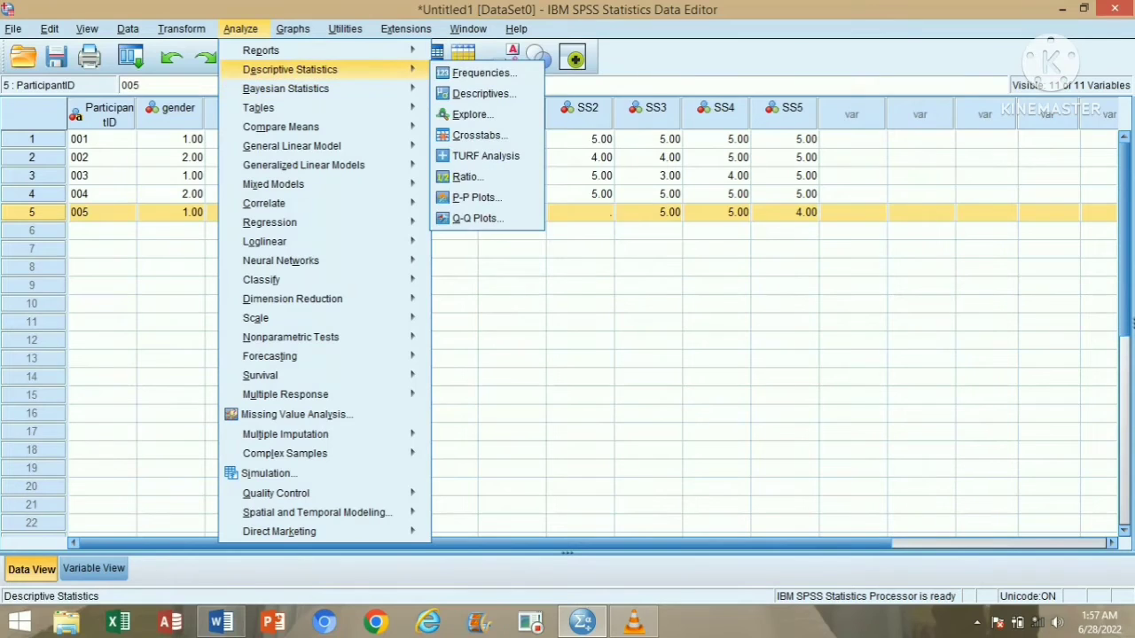
left_click(482, 73)
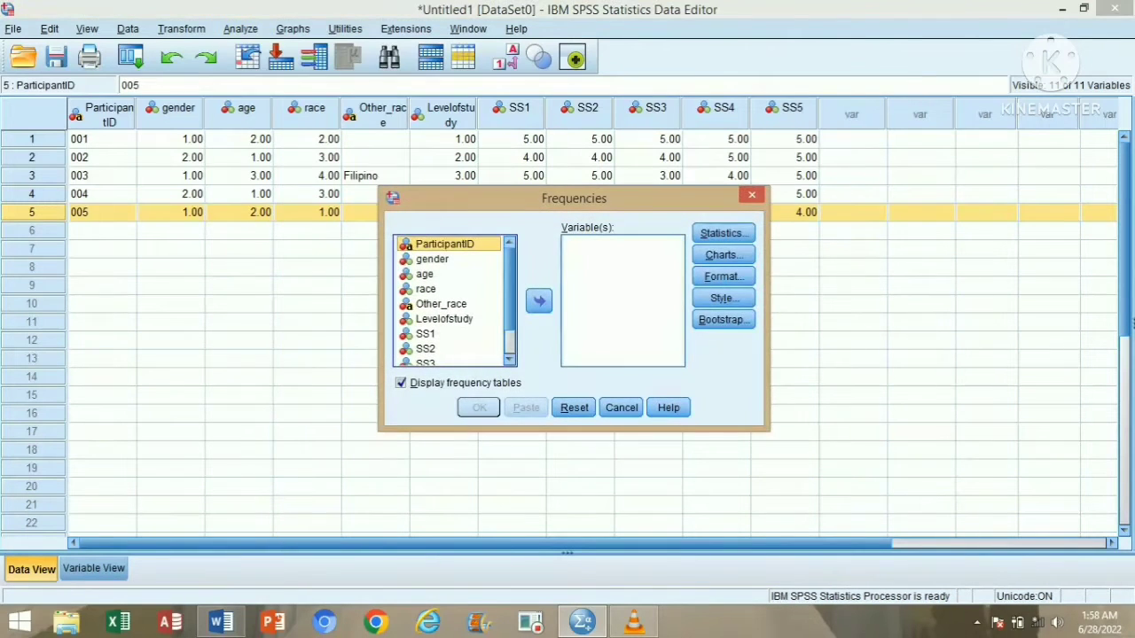
scroll(454, 301, "down", 2)
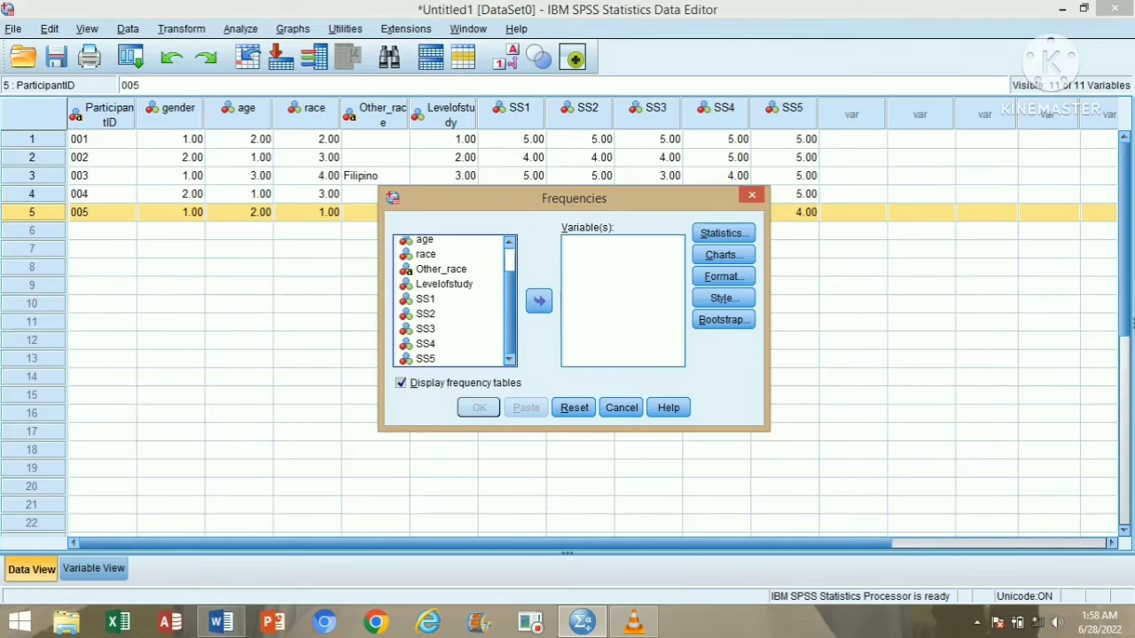
left_click(426, 299)
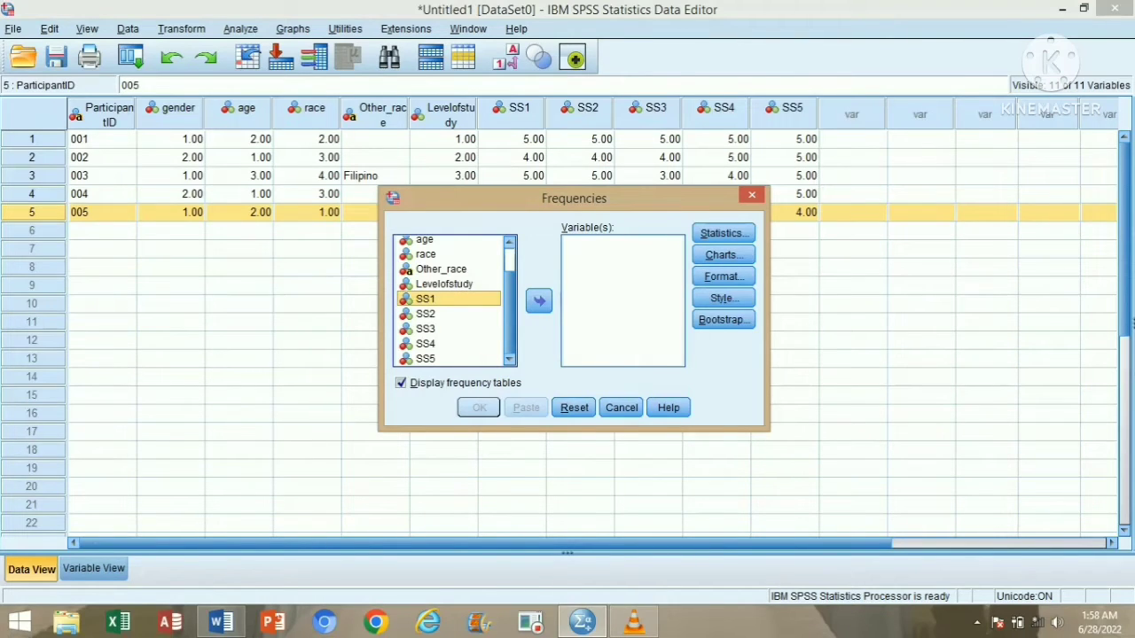
left_click(539, 301)
left_click(425, 314)
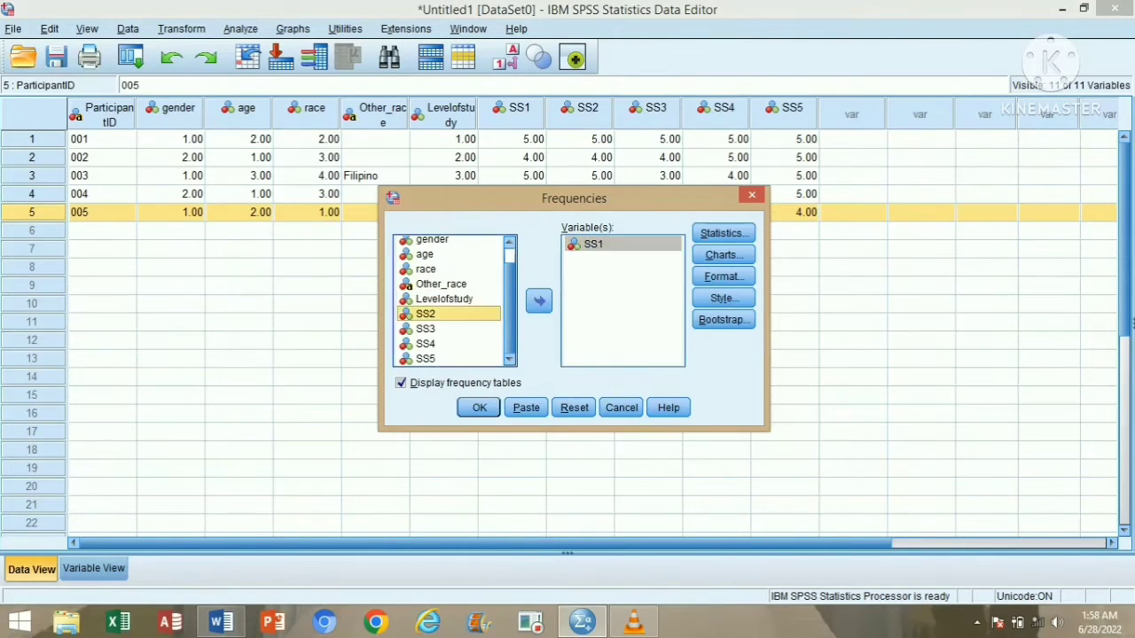
left_click(539, 301)
left_click(425, 329)
left_click(539, 301)
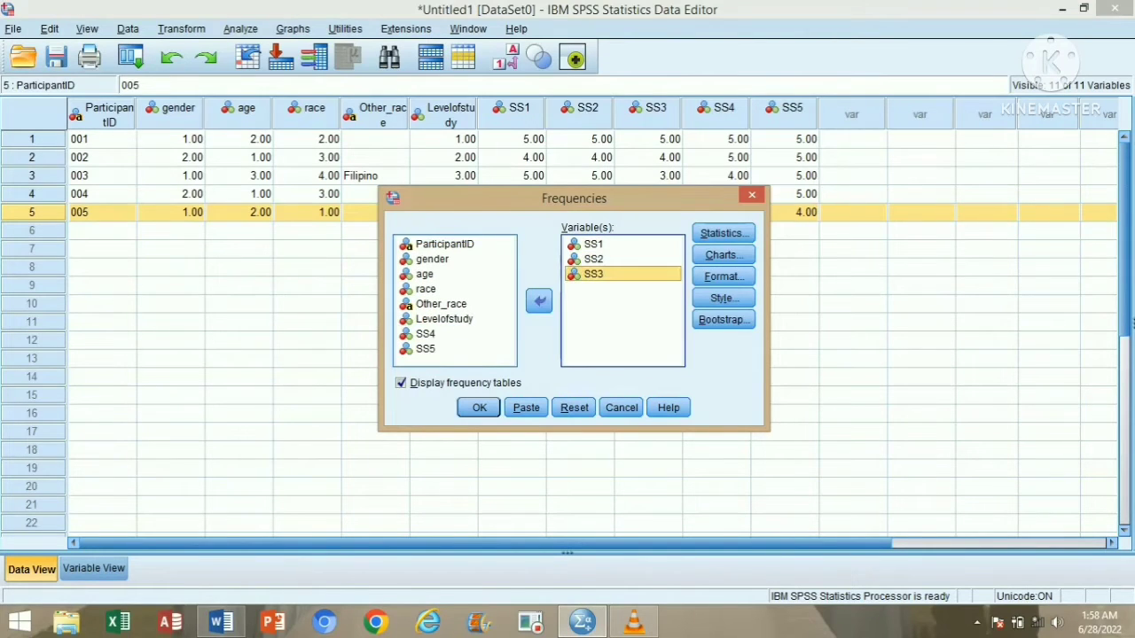
left_click(426, 334)
left_click(540, 302)
left_click(425, 334)
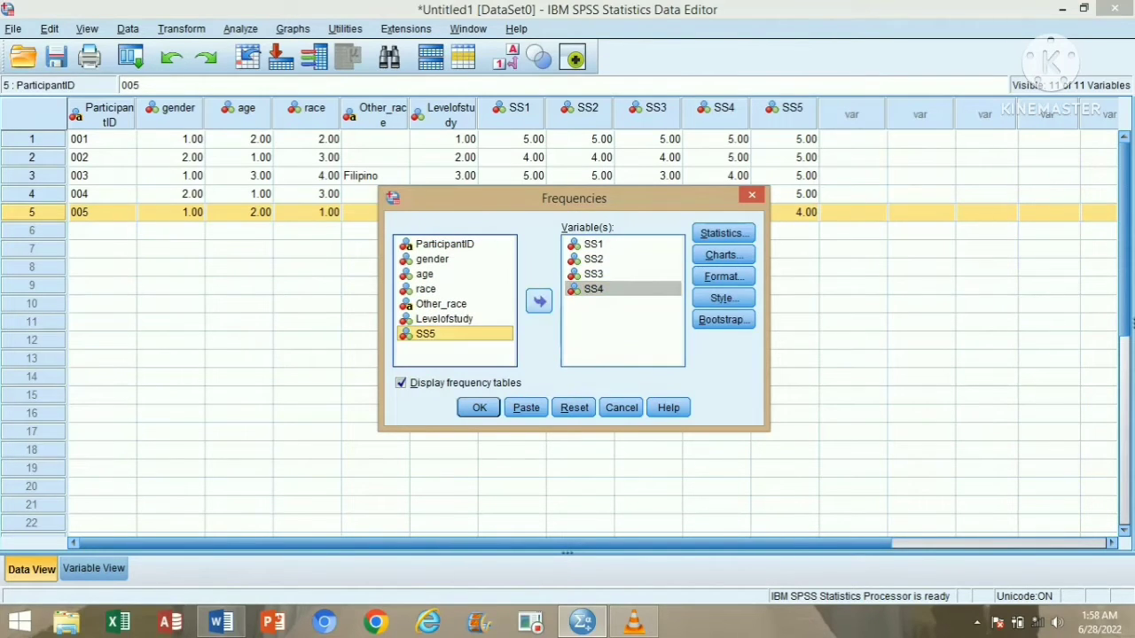
left_click(539, 301)
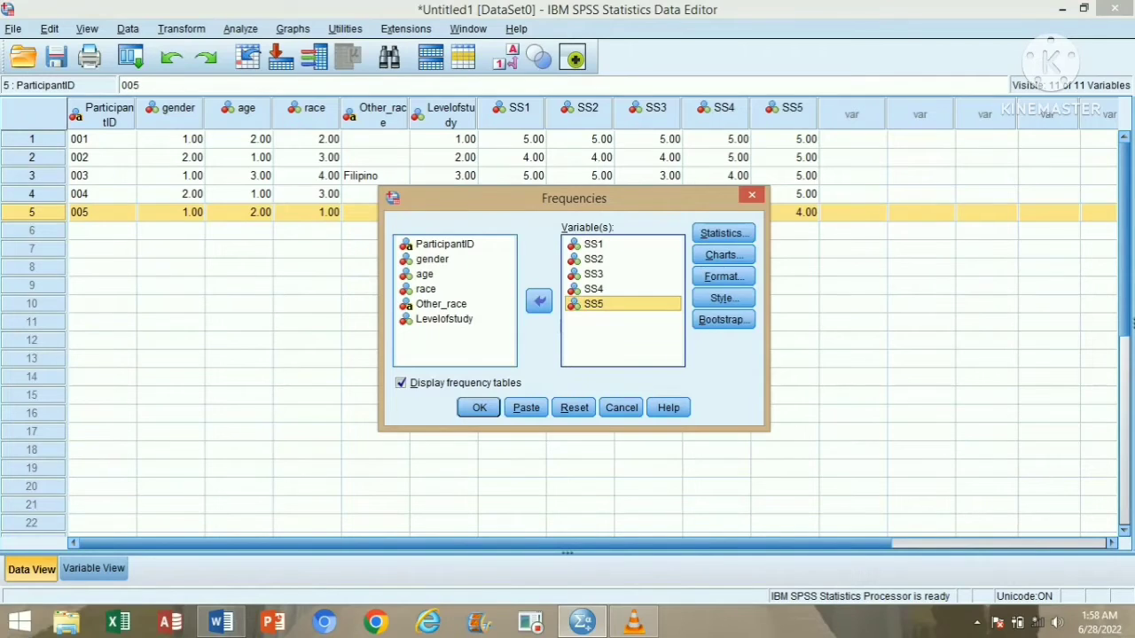
Step: Add the Minimum and Maximum statistics to the Frequencies analysis, run it, and minimize the output window after viewing the results
left_click(723, 232)
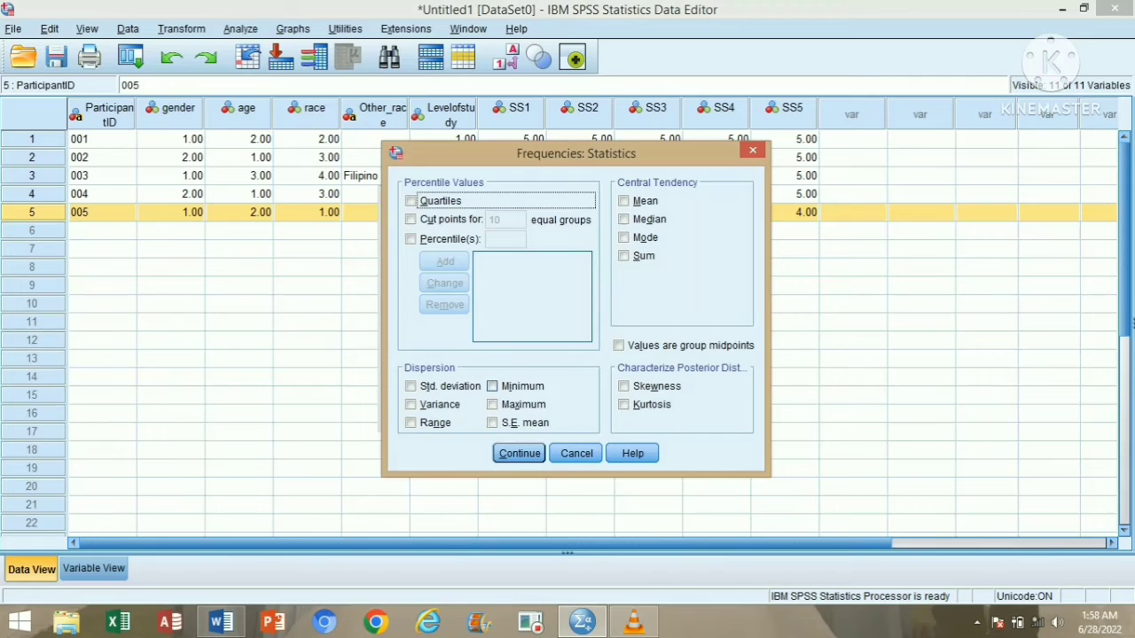
left_click(492, 386)
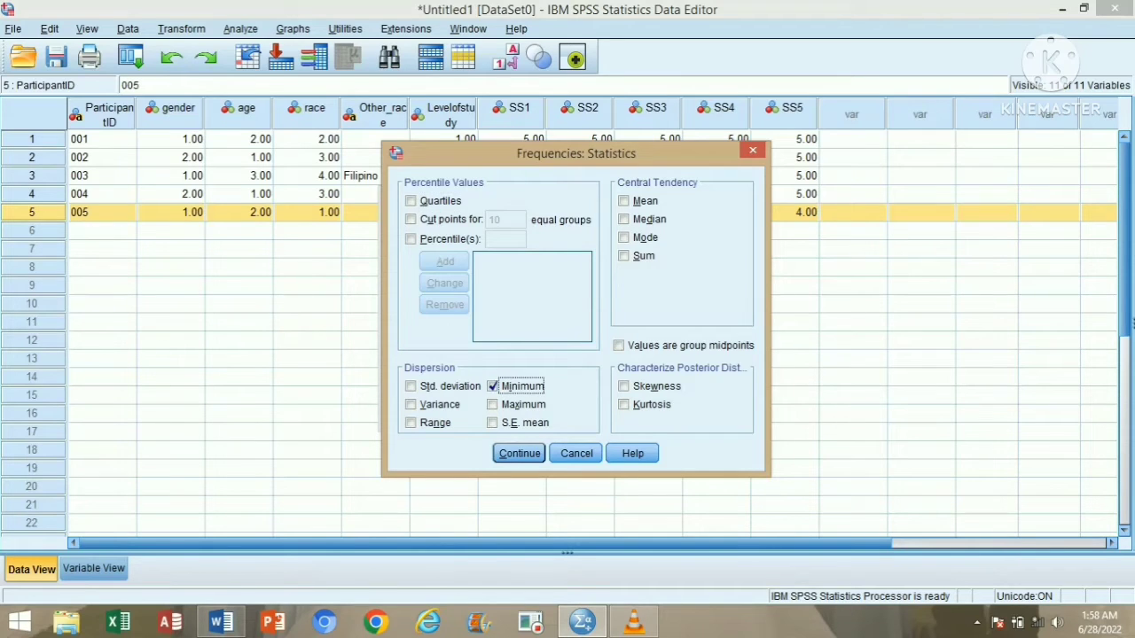
left_click(492, 404)
left_click(520, 453)
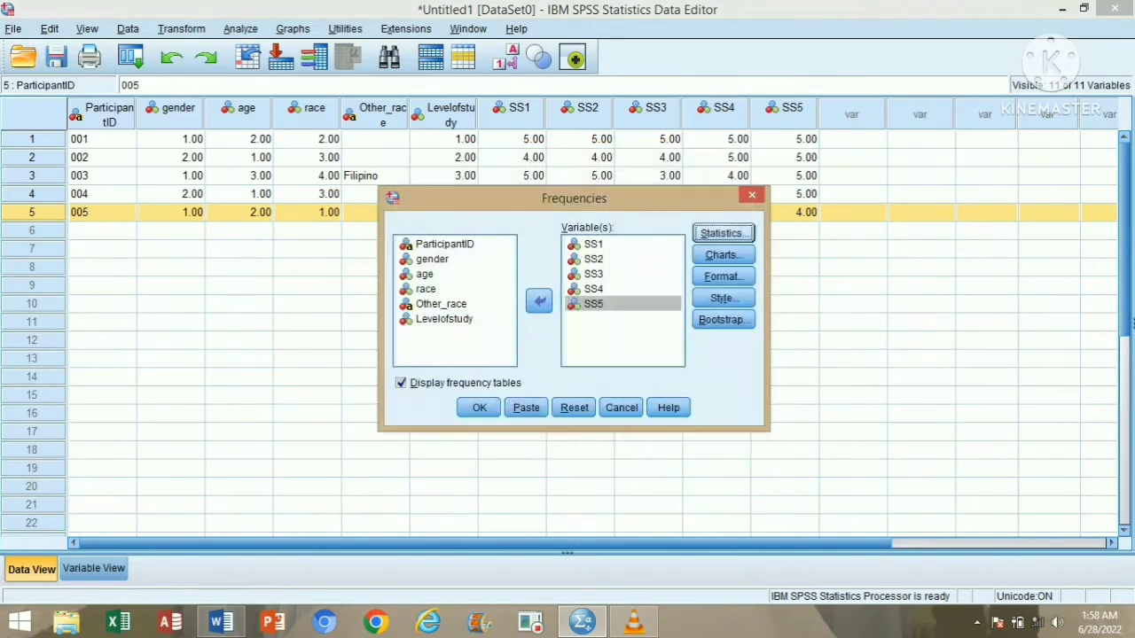
left_click(479, 407)
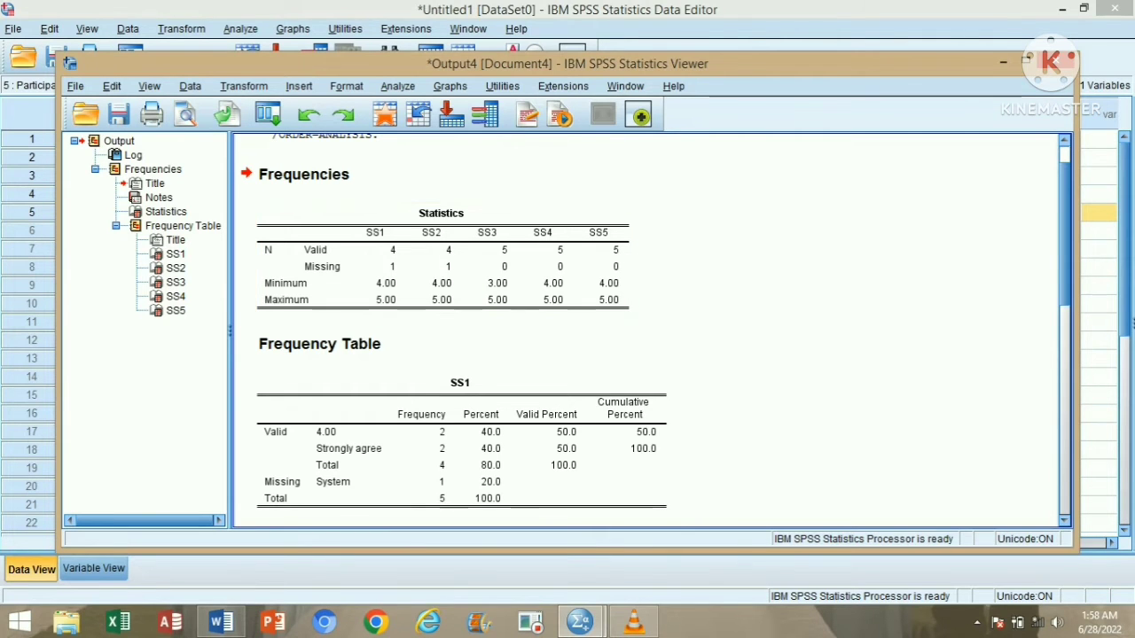
left_click(1002, 63)
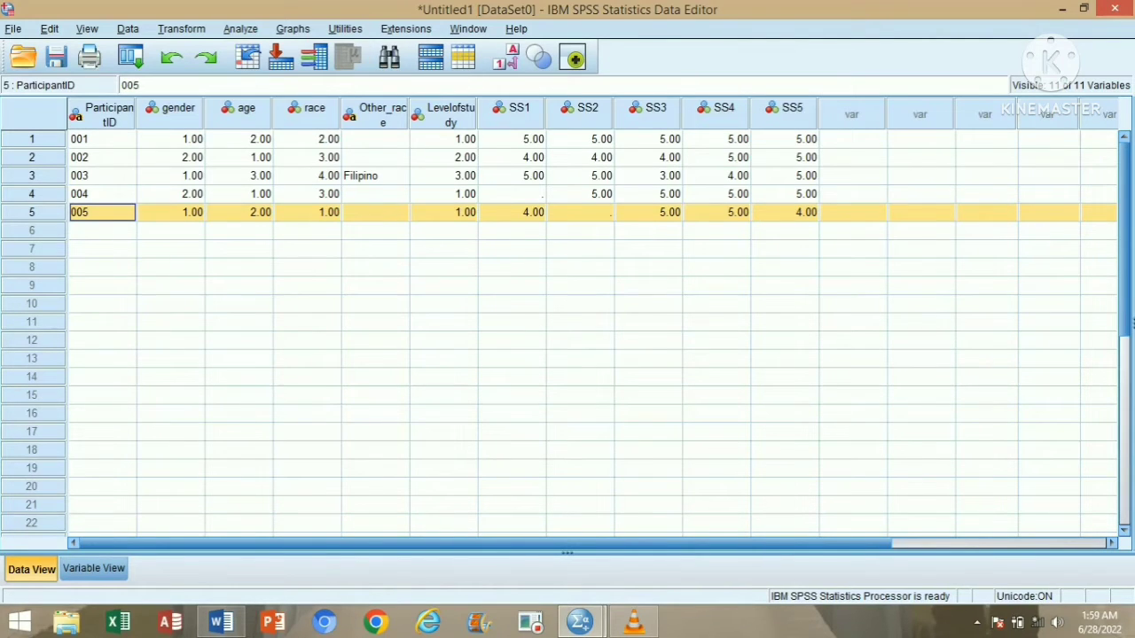
Step: Replace the missing values of SS1 and SS2 using the Series mean method, and minimize the output window to return to the data
left_click(180, 30)
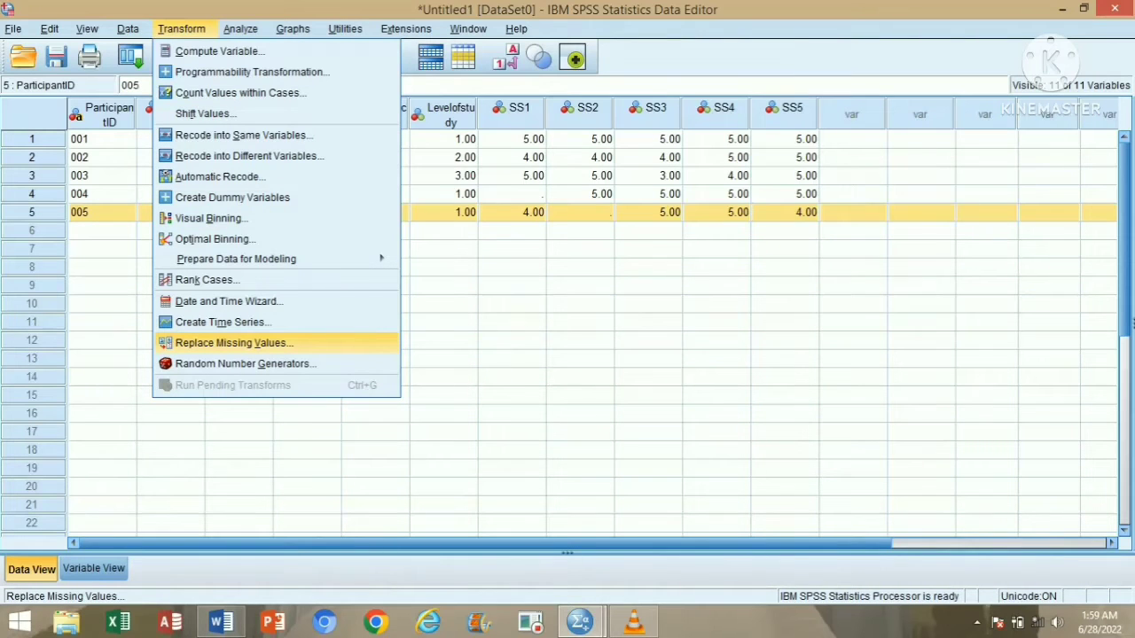
left_click(234, 343)
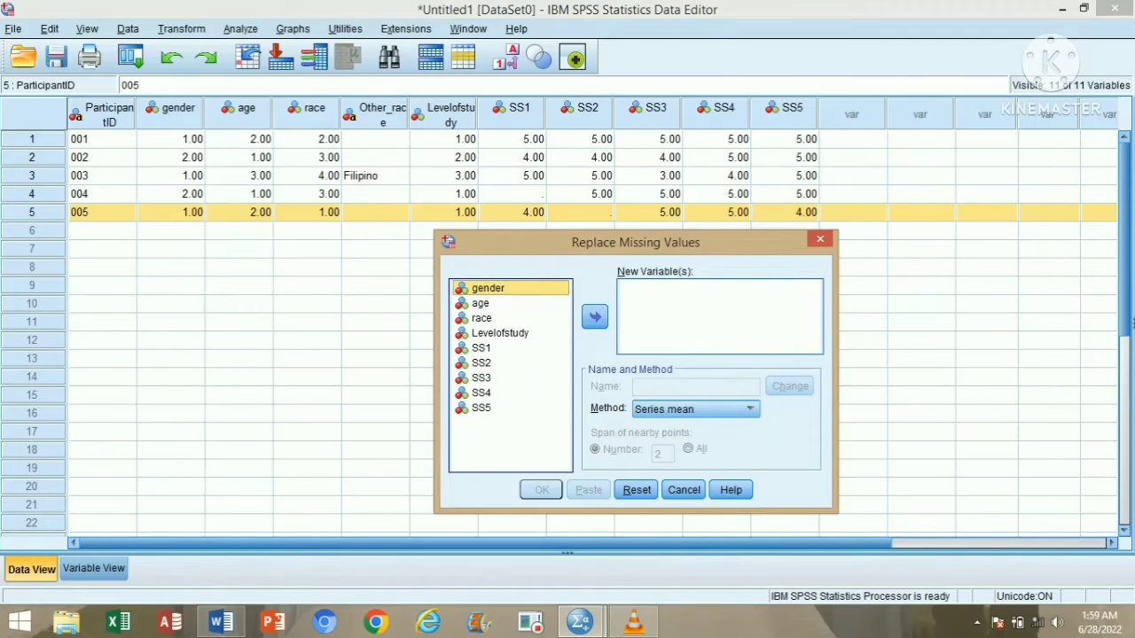
left_click_drag(635, 242, 631, 244)
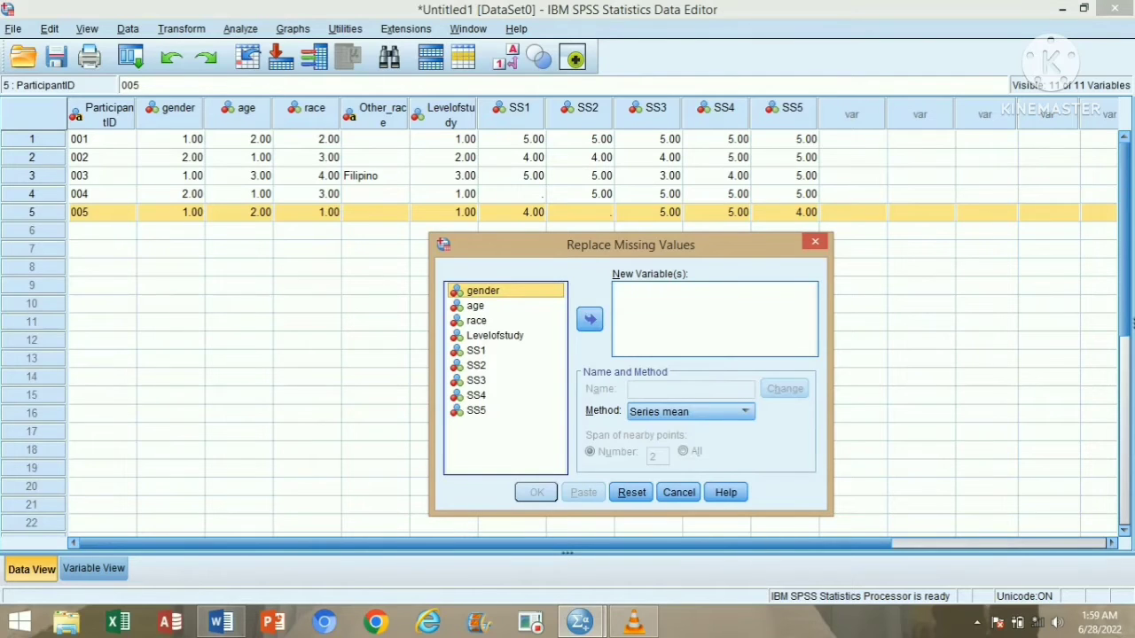
left_click(477, 351)
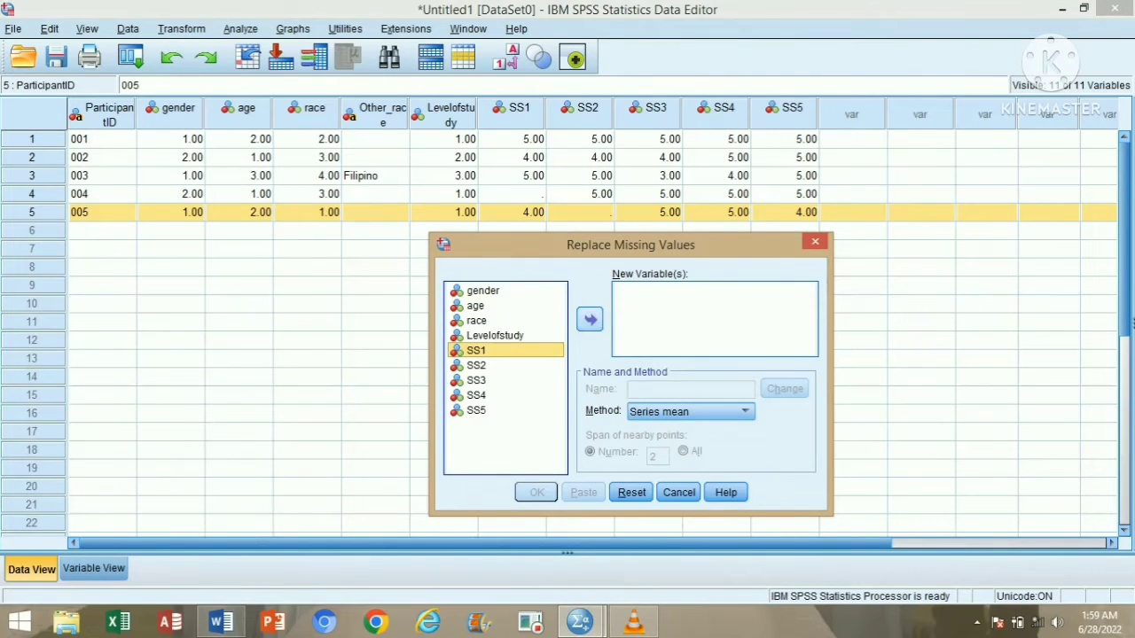
left_click(589, 319)
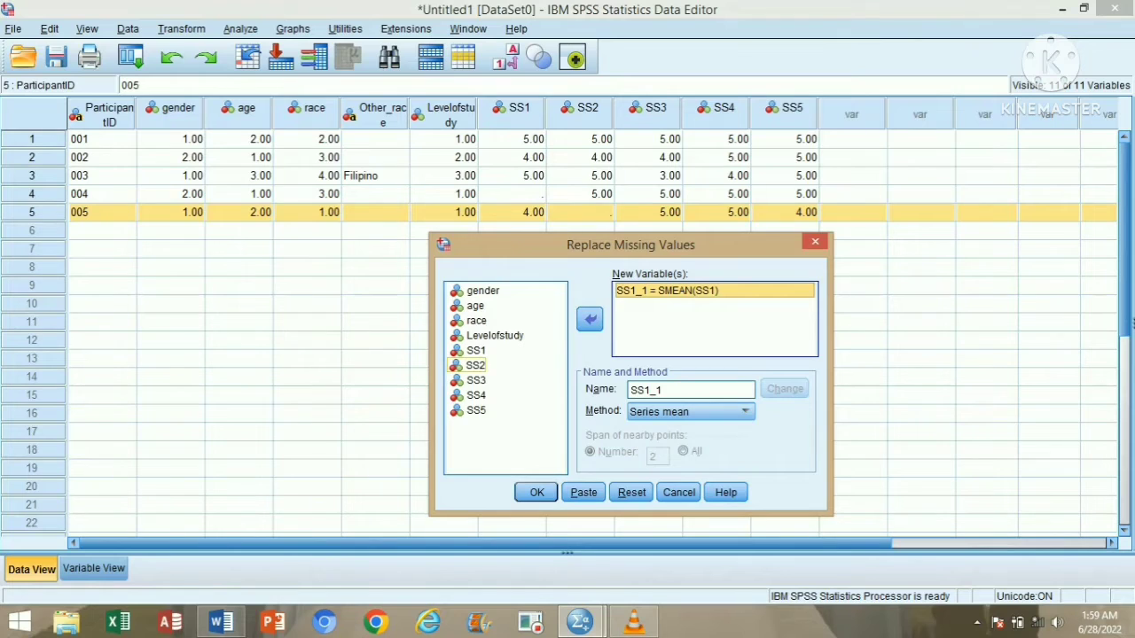
left_click(477, 366)
left_click(590, 319)
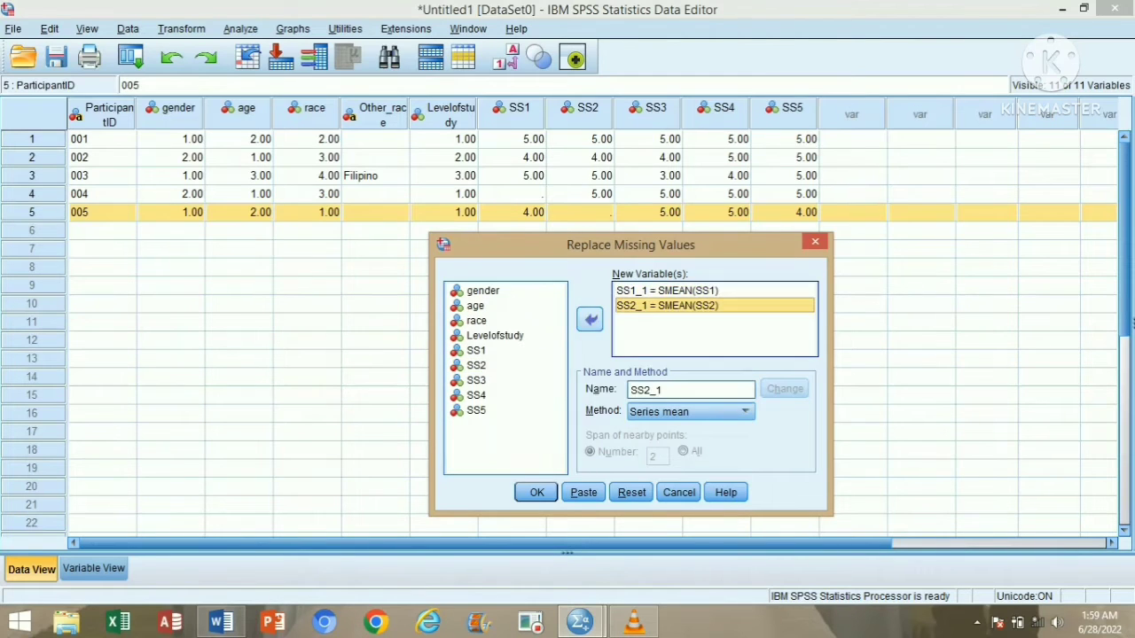
left_click(745, 411)
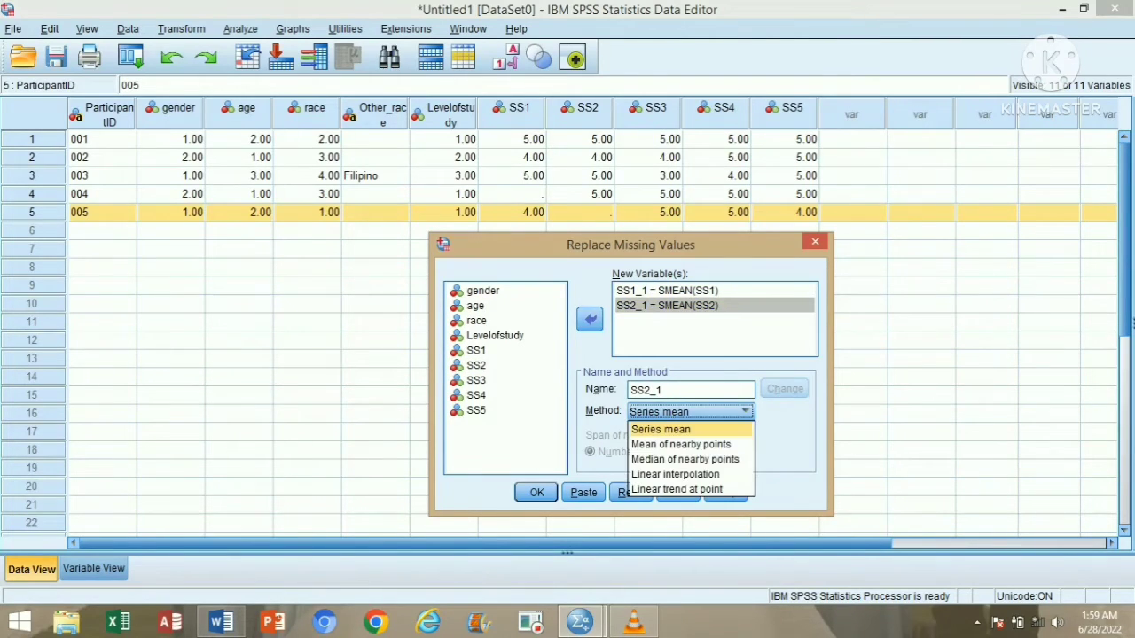
left_click(690, 429)
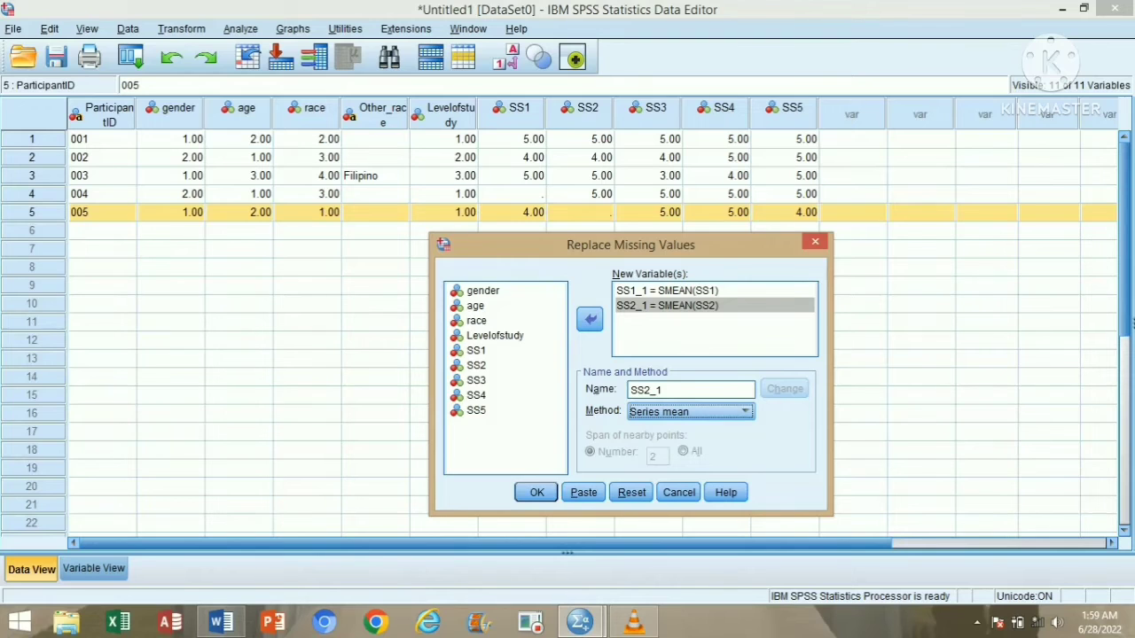
left_click(537, 492)
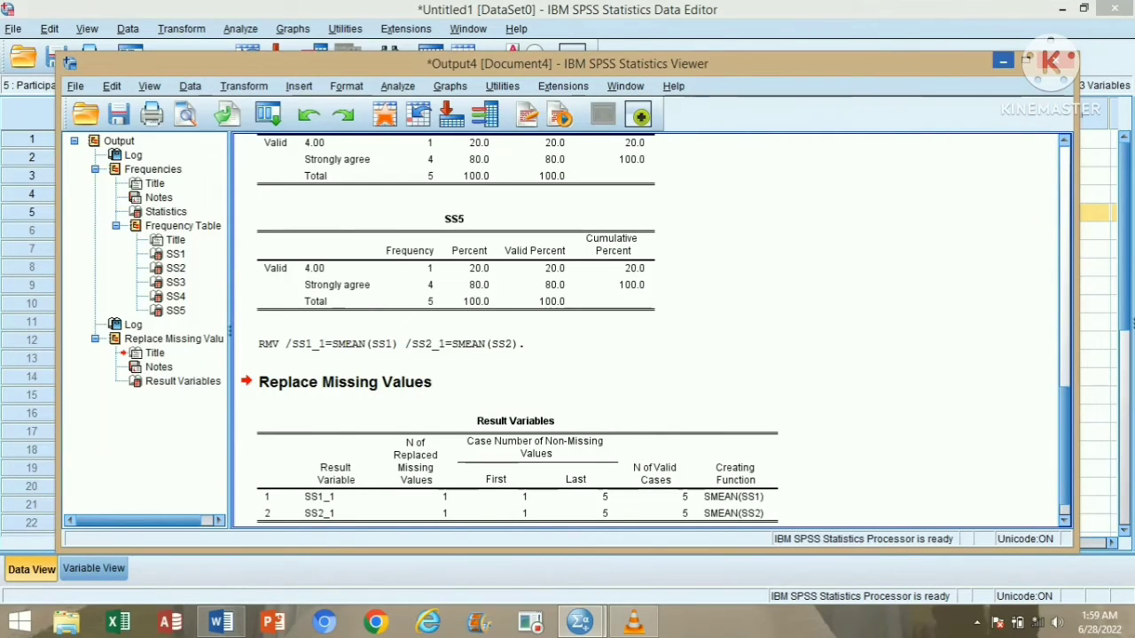
left_click(1003, 60)
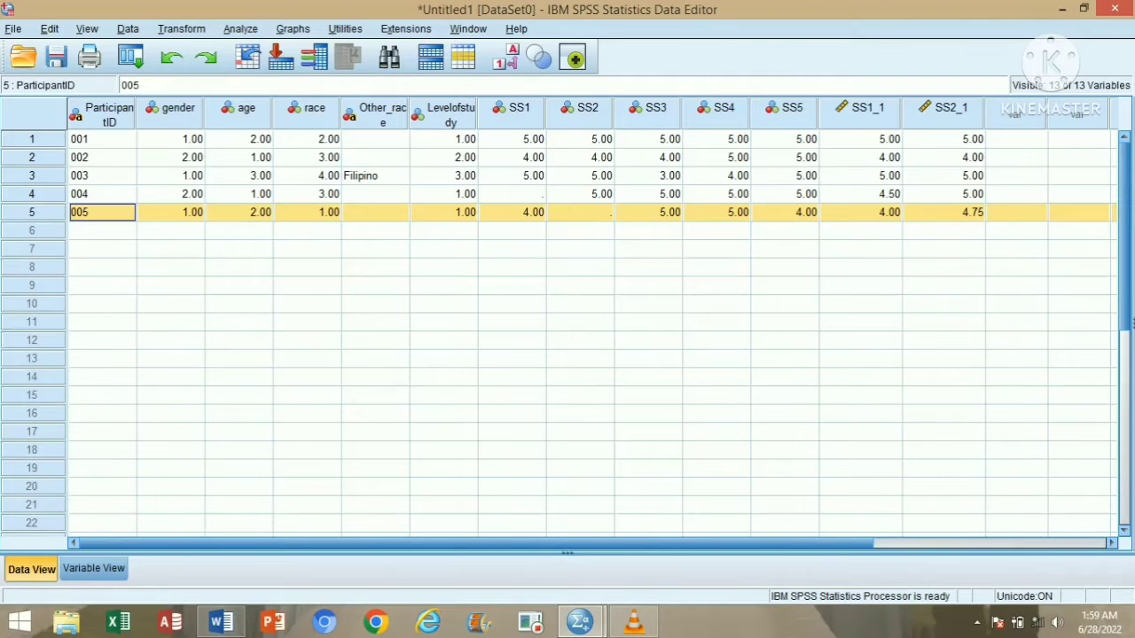
Step: Select the SS1_1 and SS2_1 columns together and cut them from the data
left_click(860, 108)
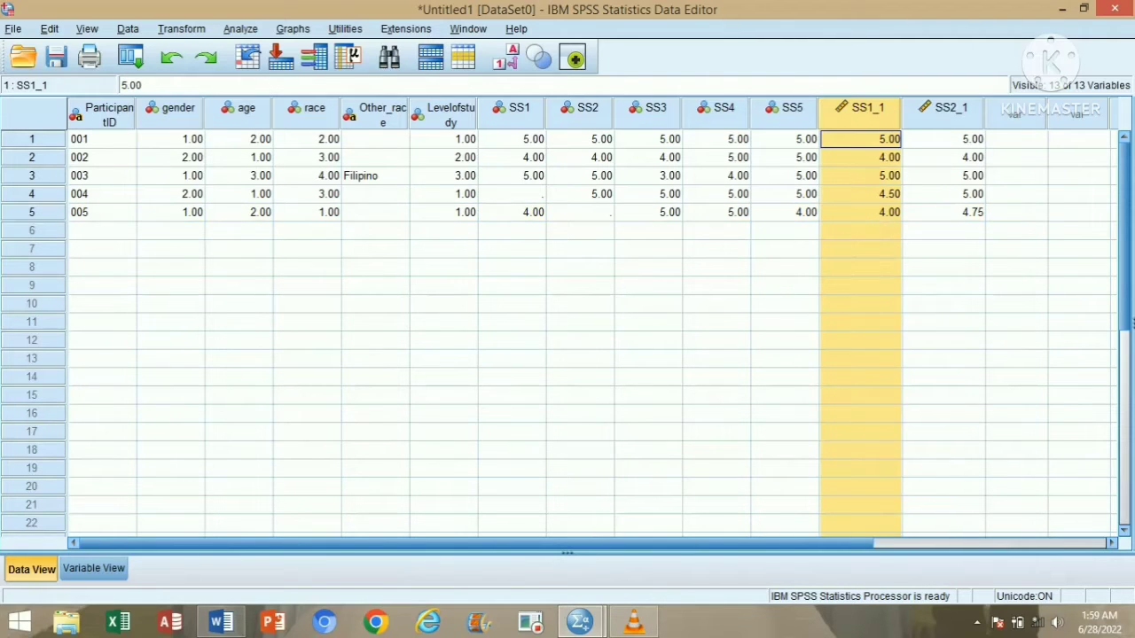
left_click(950, 108)
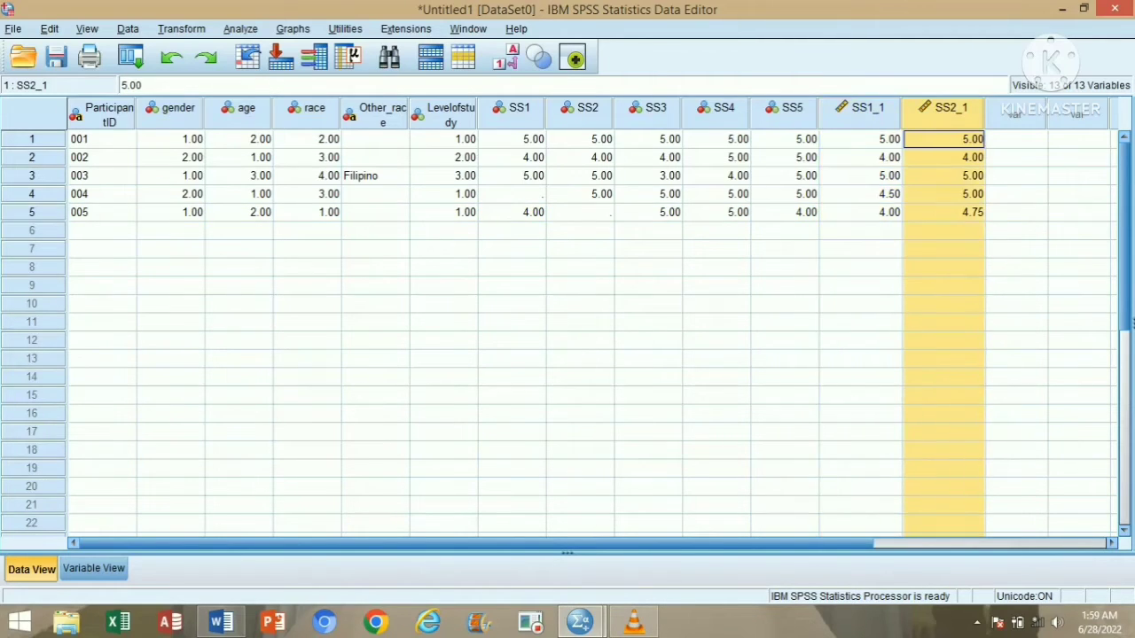
left_click(861, 108)
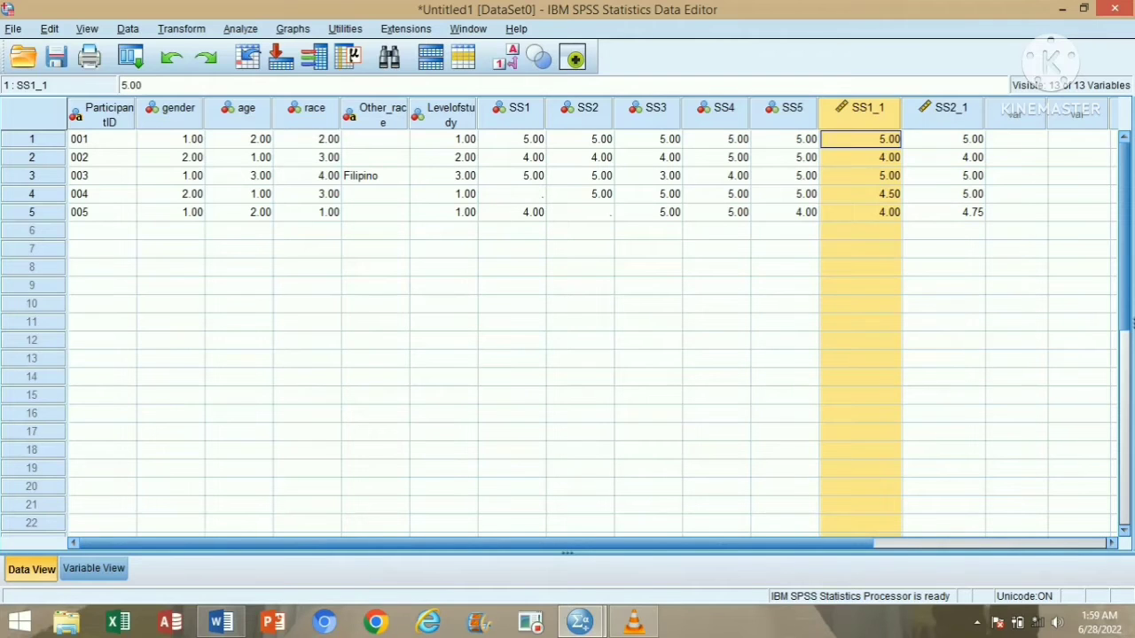
left_click(951, 109, "shift")
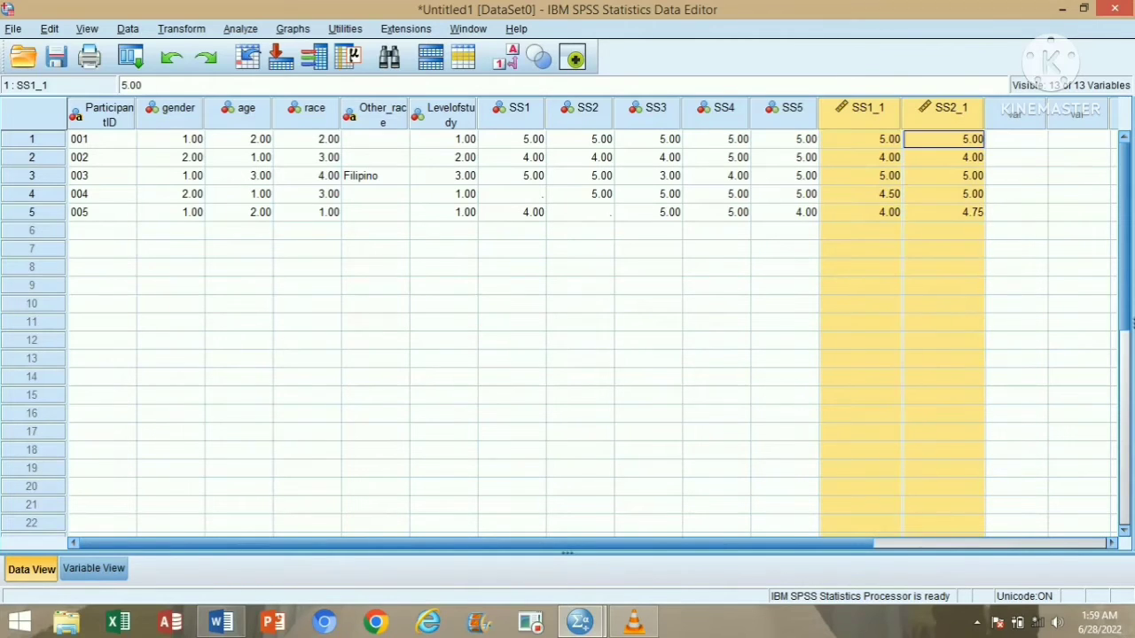
left_click(49, 29)
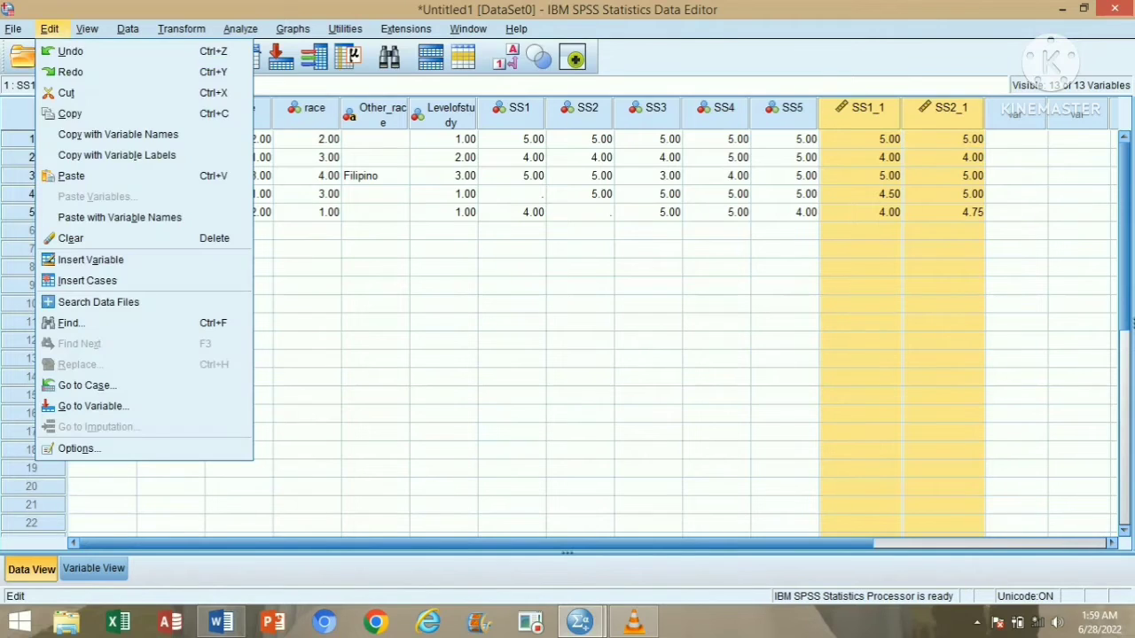
left_click(71, 113)
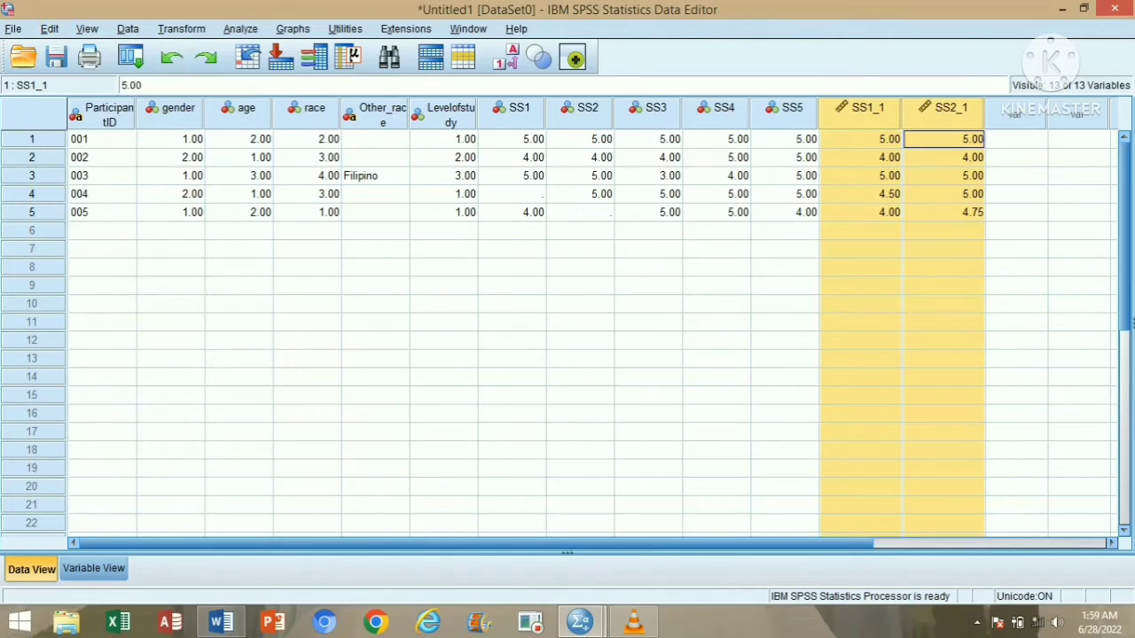
left_click(50, 29)
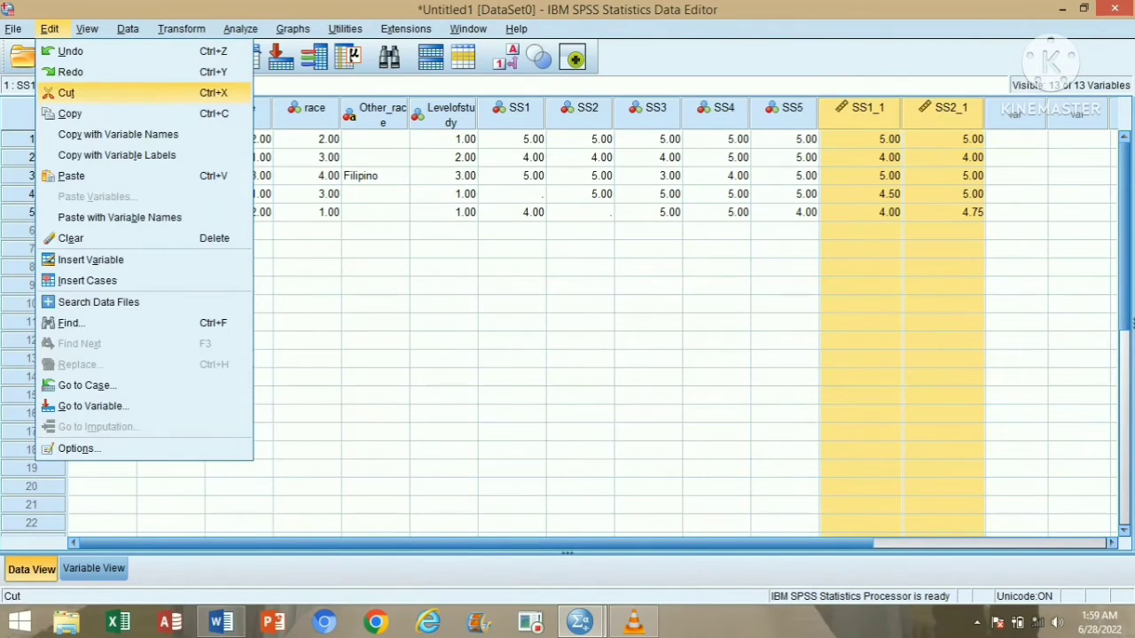
left_click(69, 91)
Step: Paste the cut SS1_1 and SS2_1 columns over the original SS1 and SS2 columns
left_click(512, 108)
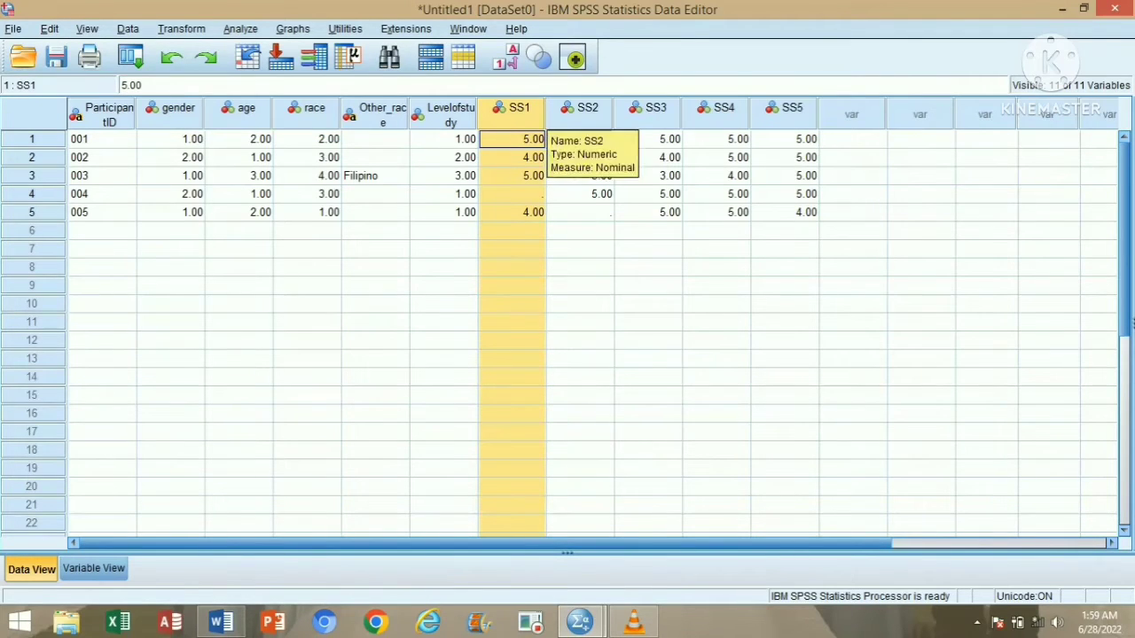
left_click(559, 111, "shift")
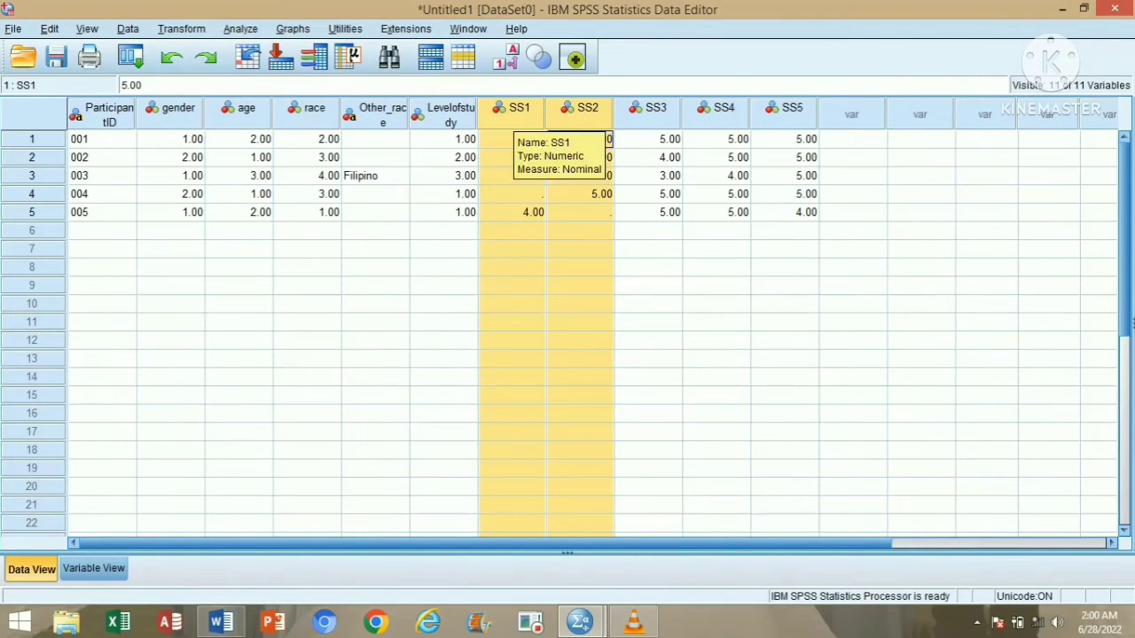
left_click(49, 28)
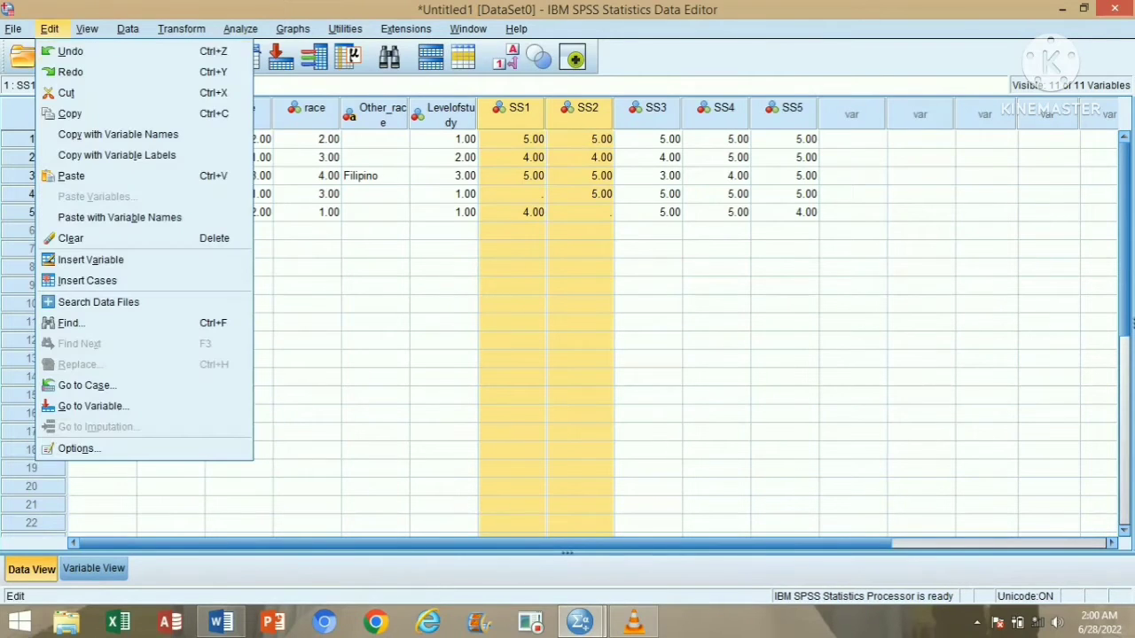
left_click(71, 176)
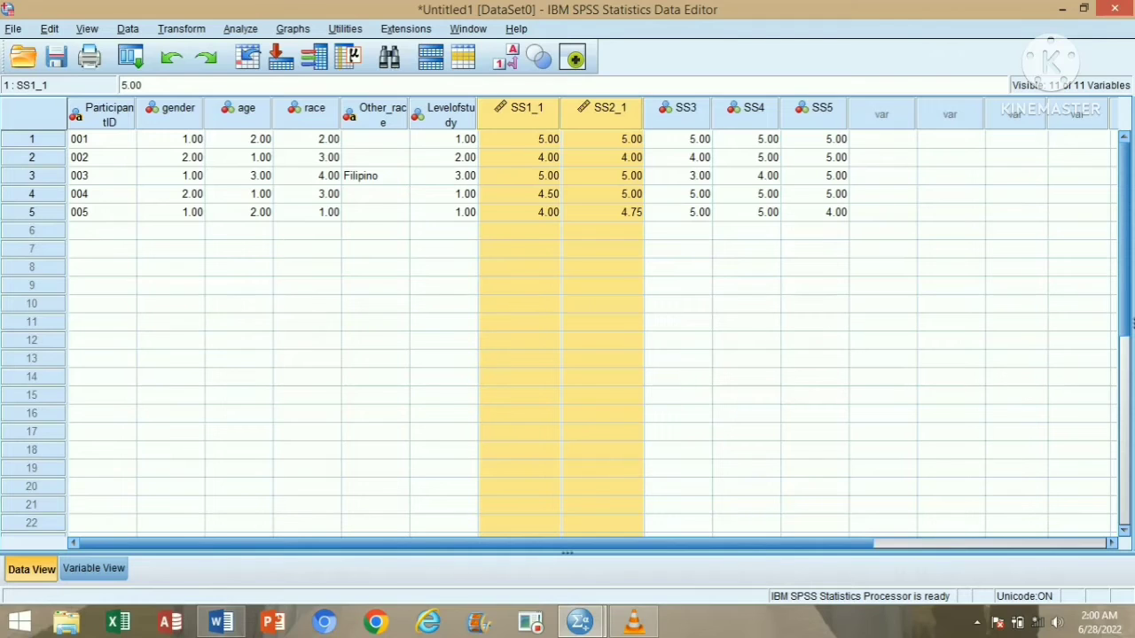
Step: Run the Frequencies analysis again on SS1_1, SS2_1, SS3, SS4 and SS5, with frequency tables displayed
left_click(443, 231)
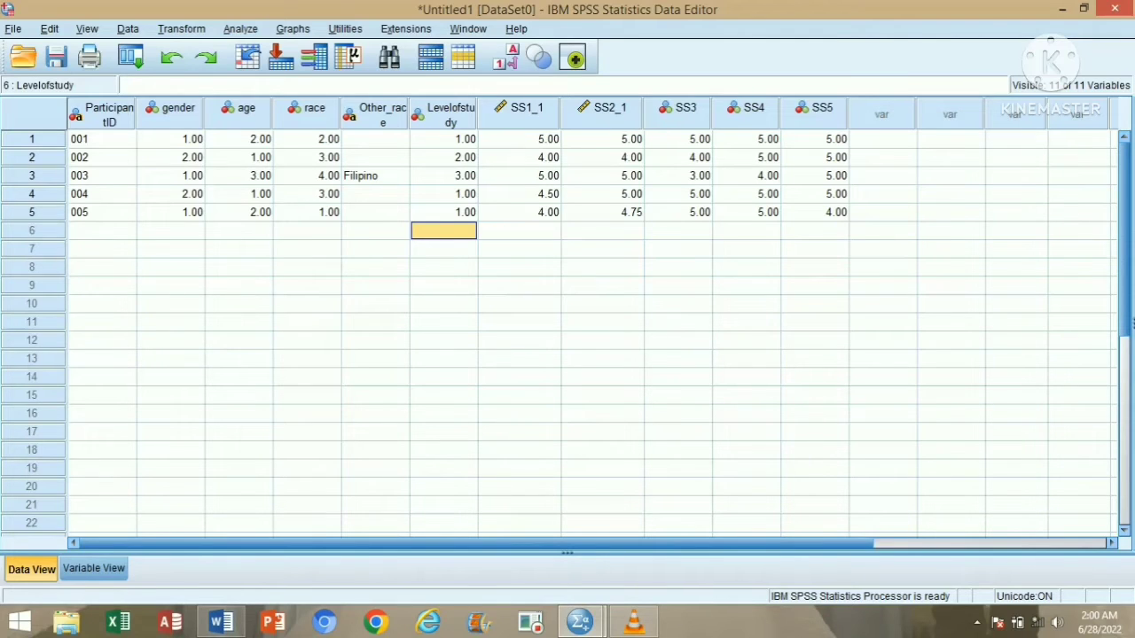
left_click(240, 28)
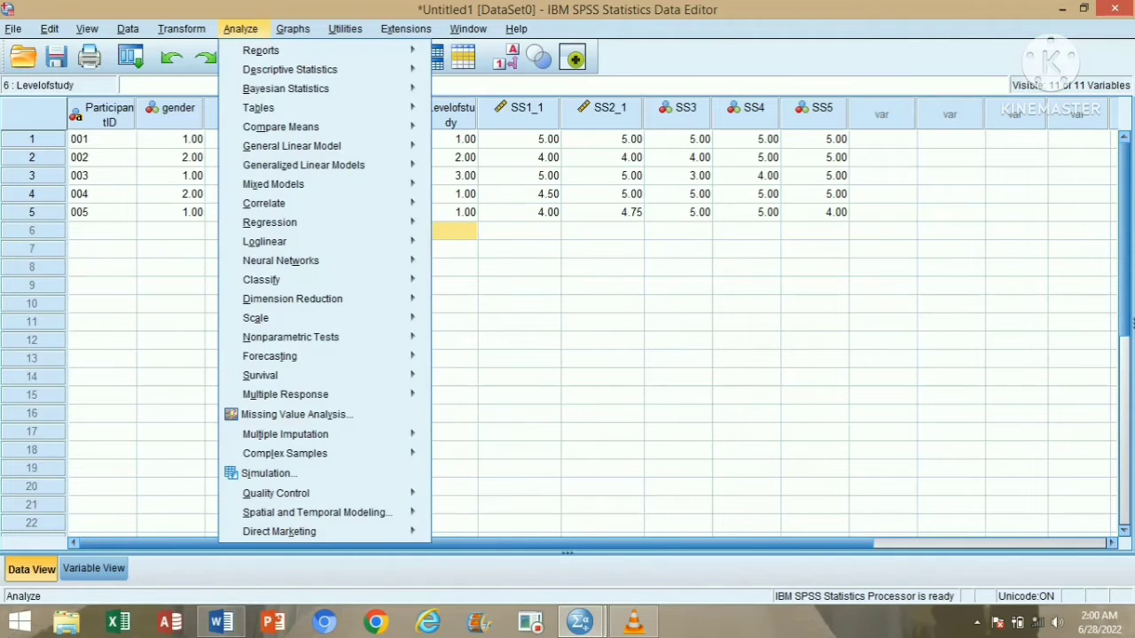
mouse_move(290, 70)
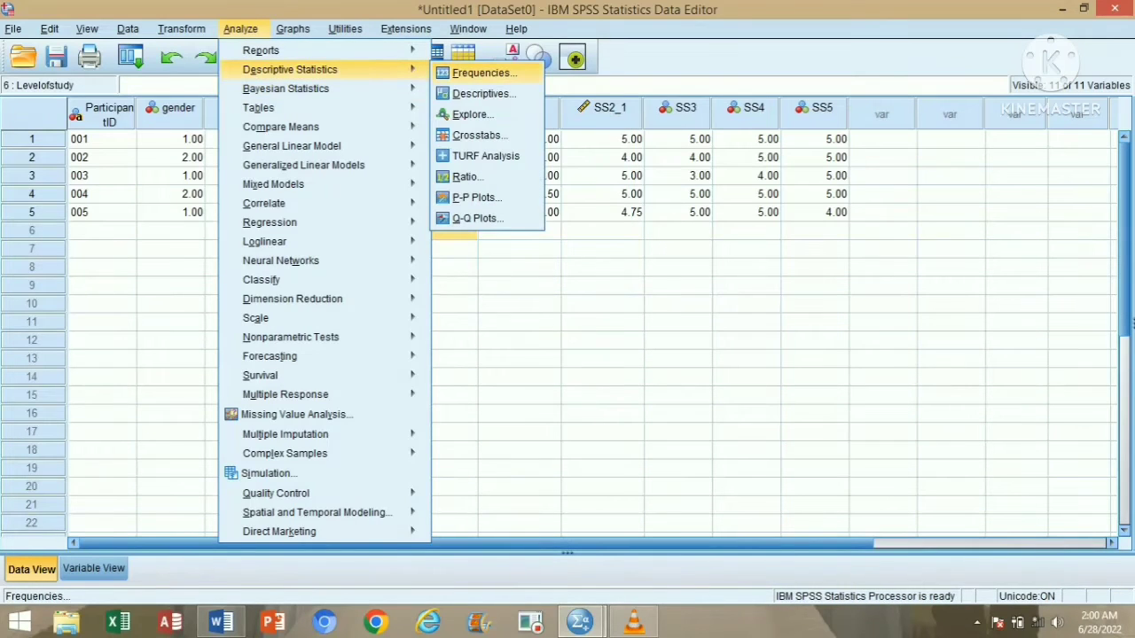
left_click(484, 73)
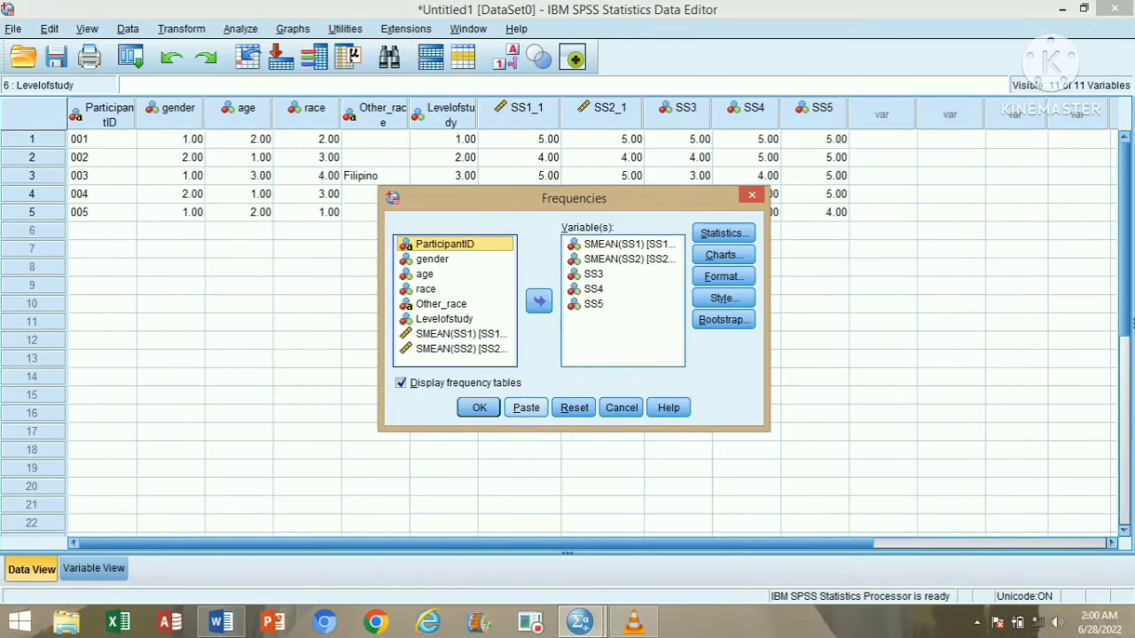
left_click(479, 407)
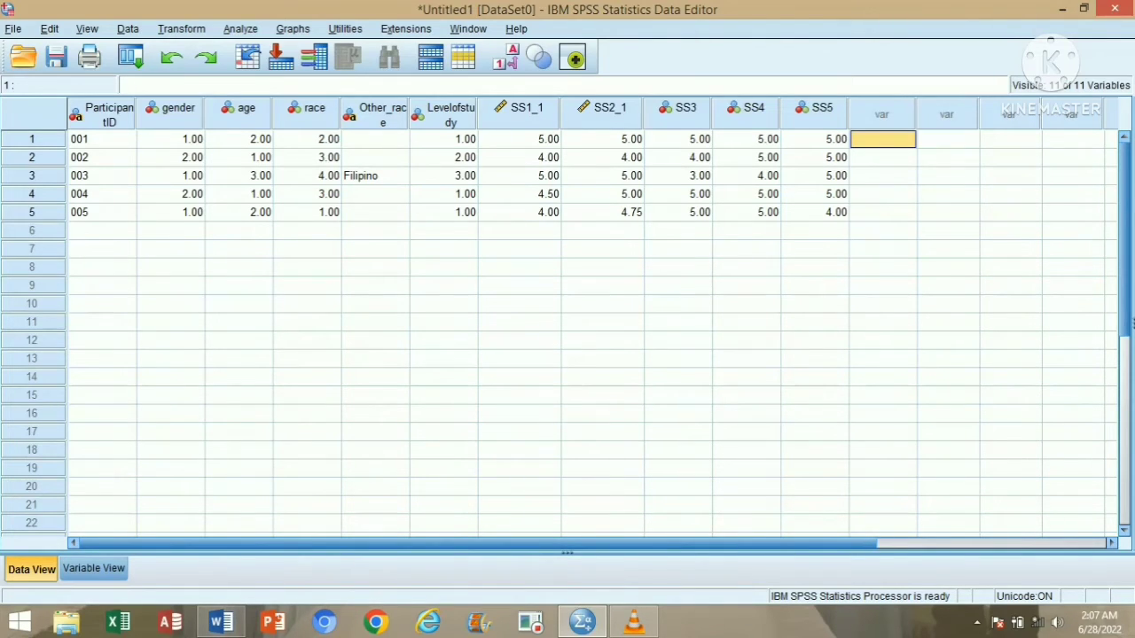
Step: Compute a new variable named ID from the expression $CASENUM, and minimize the output window to return to the data
left_click(181, 29)
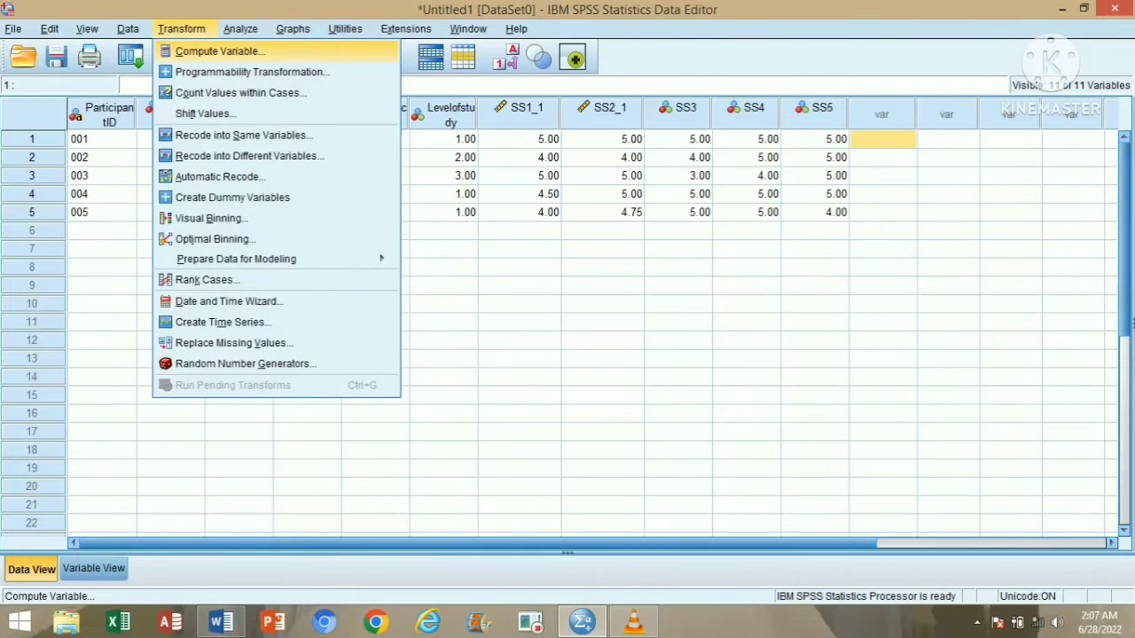
left_click(220, 52)
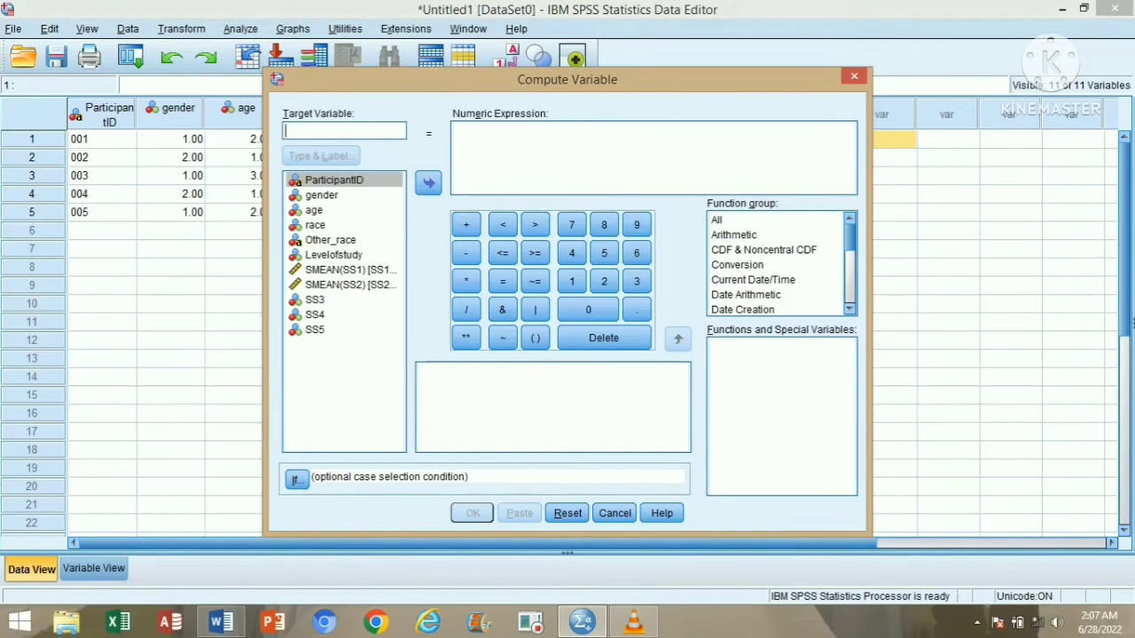
type("ID")
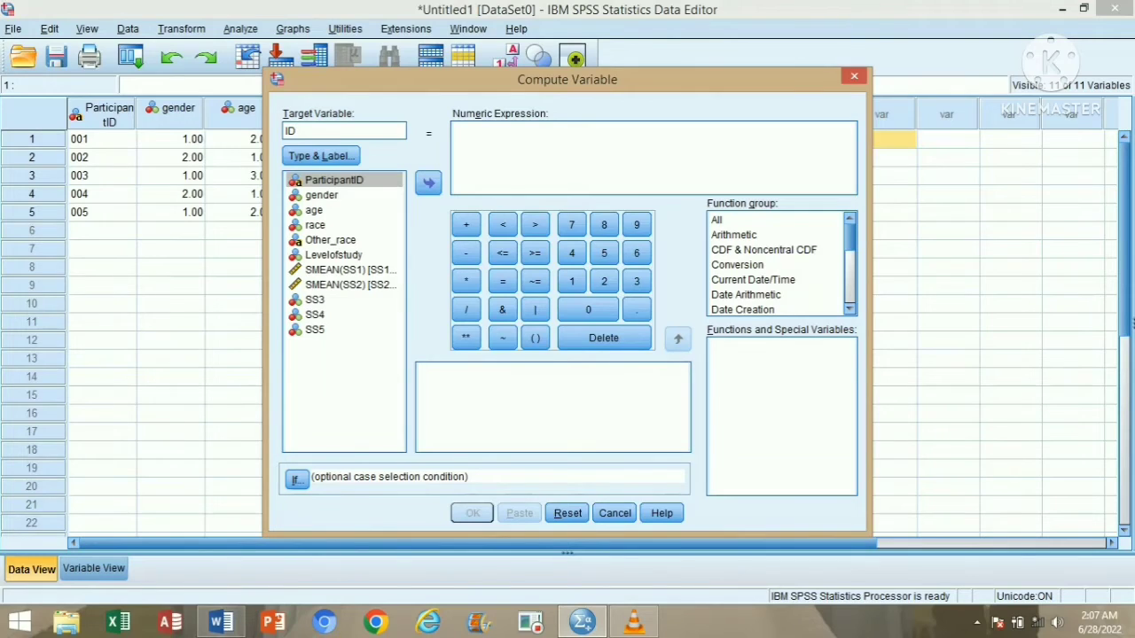
left_click(457, 130)
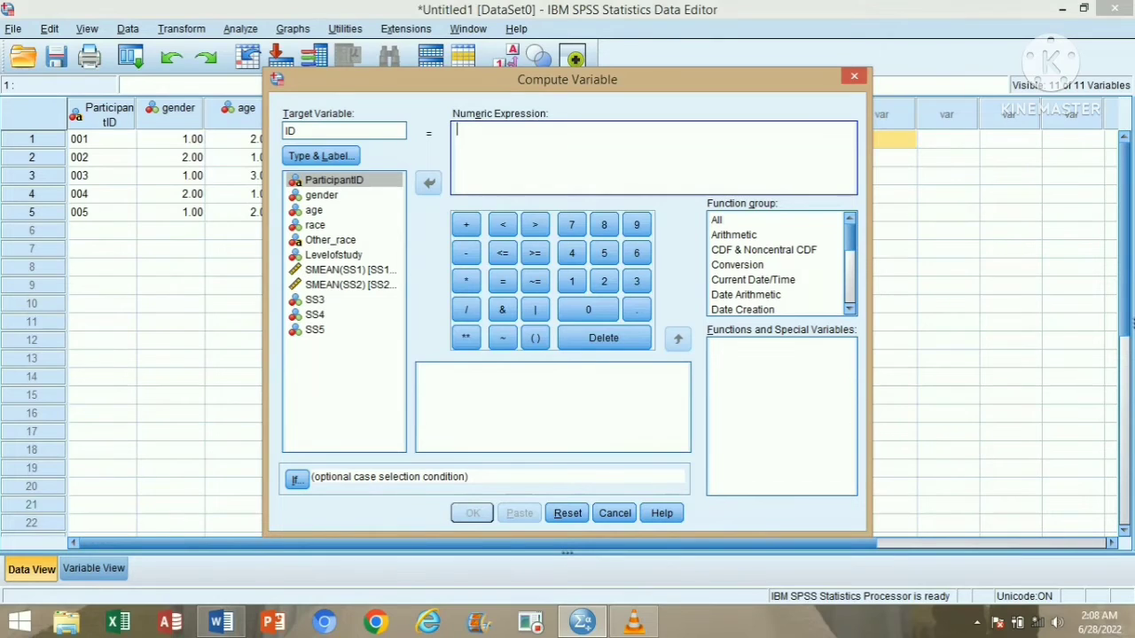
left_click(718, 220)
left_click(738, 347)
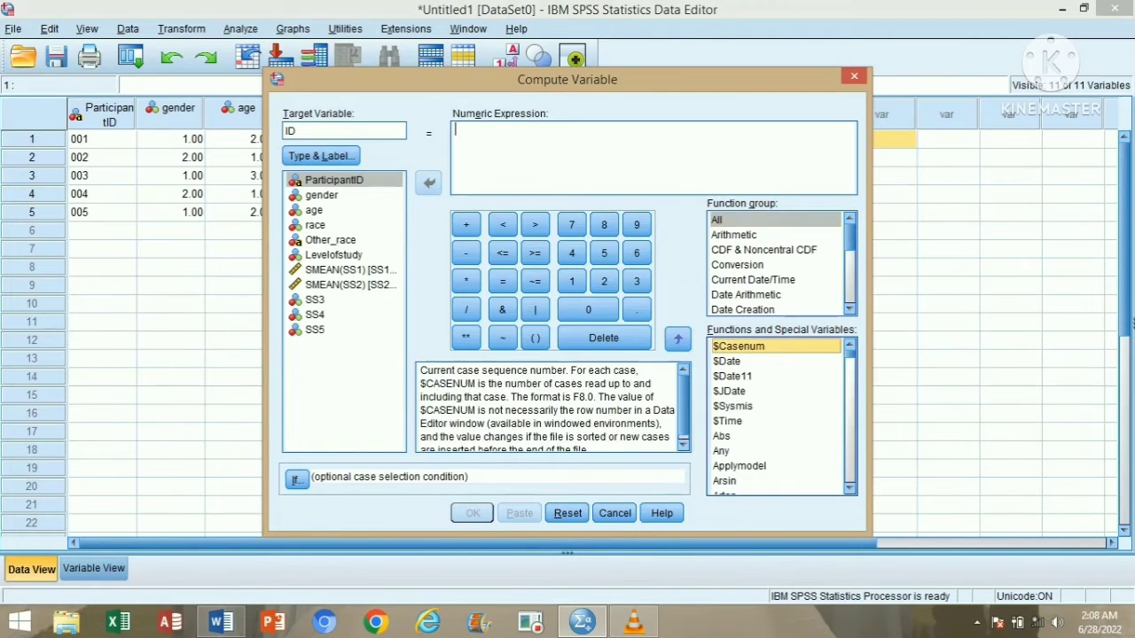
left_click_drag(738, 347, 498, 147)
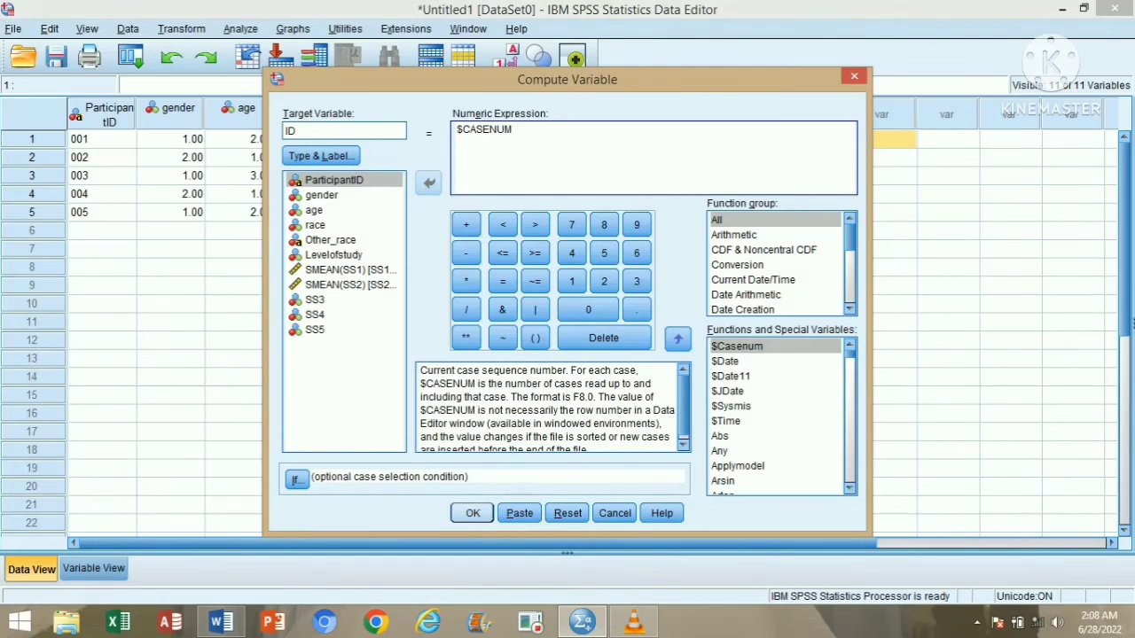
left_click(473, 514)
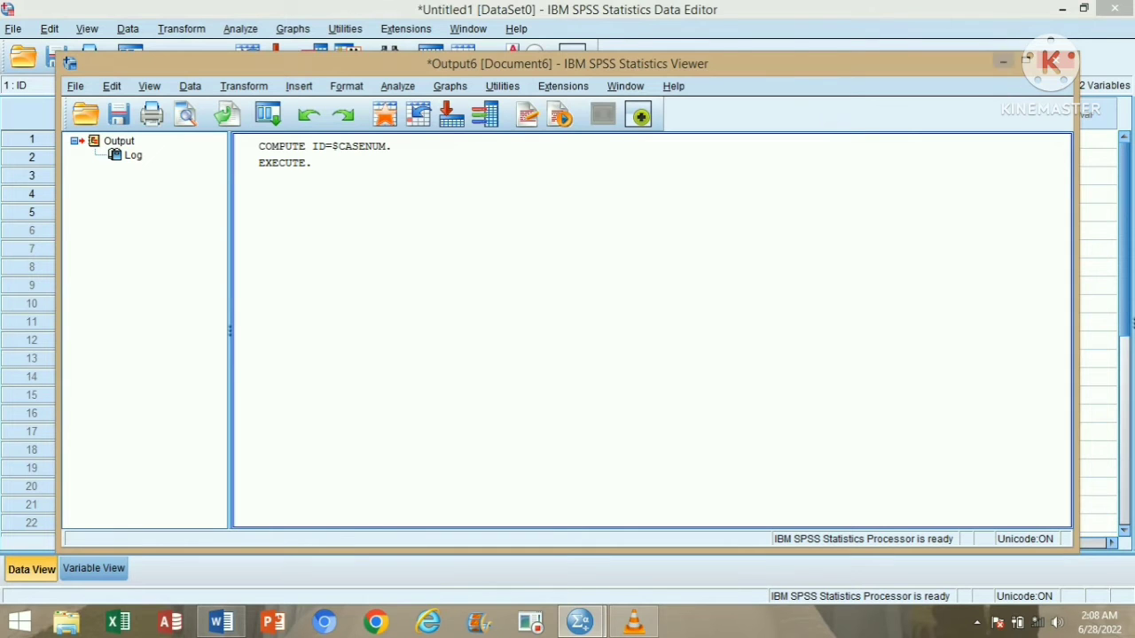
left_click(1003, 62)
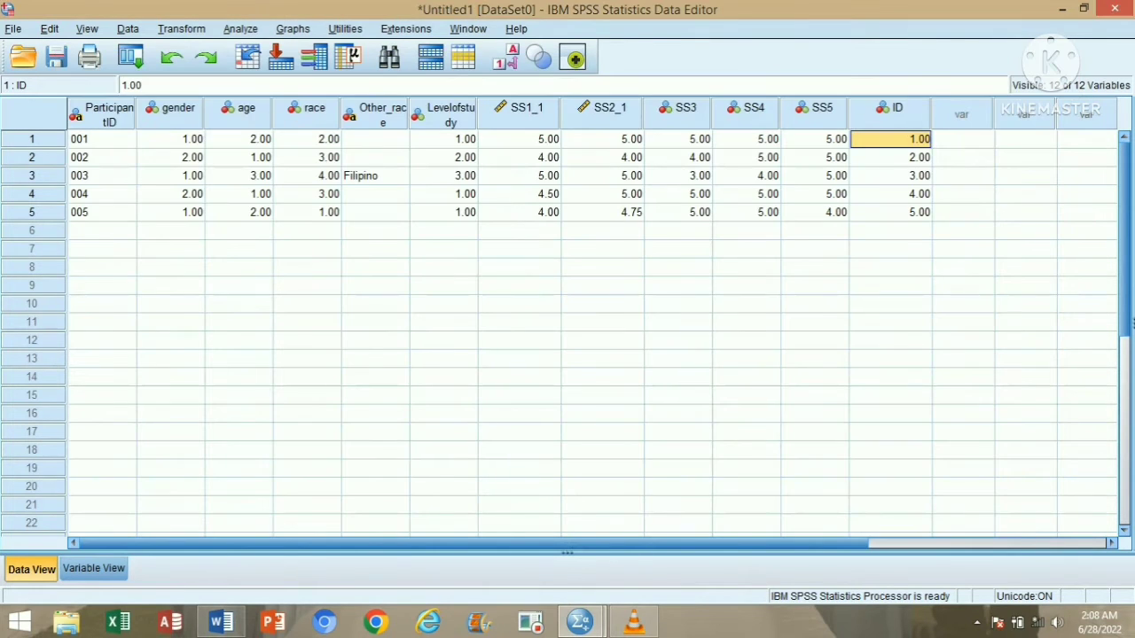
Step: Sort the cases by the age variable in descending order
left_click(891, 108)
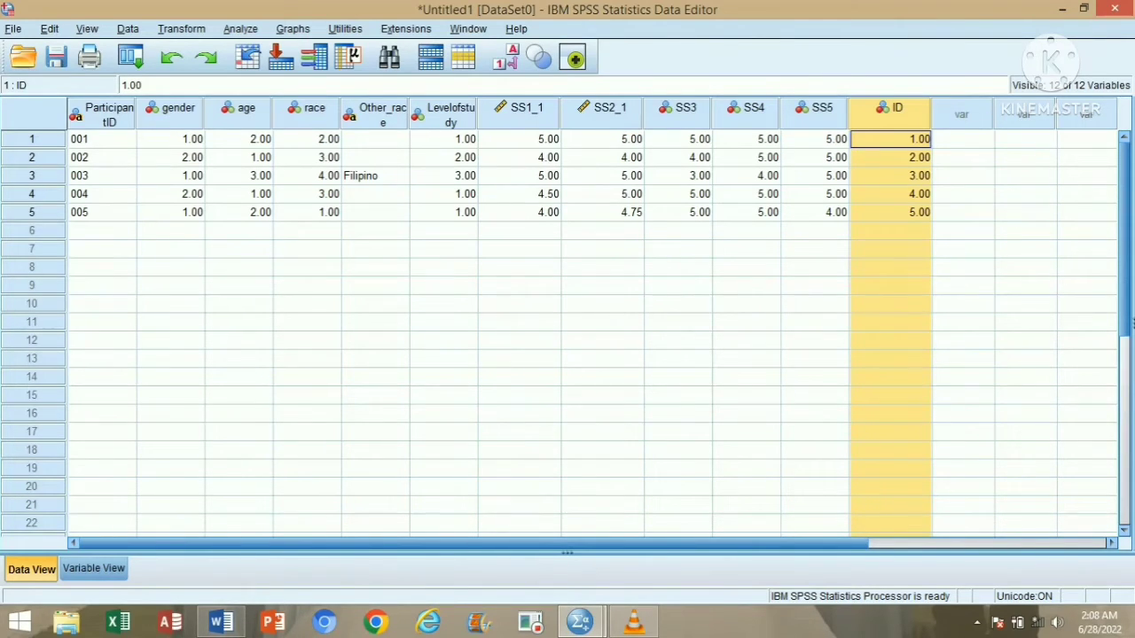
left_click(238, 109)
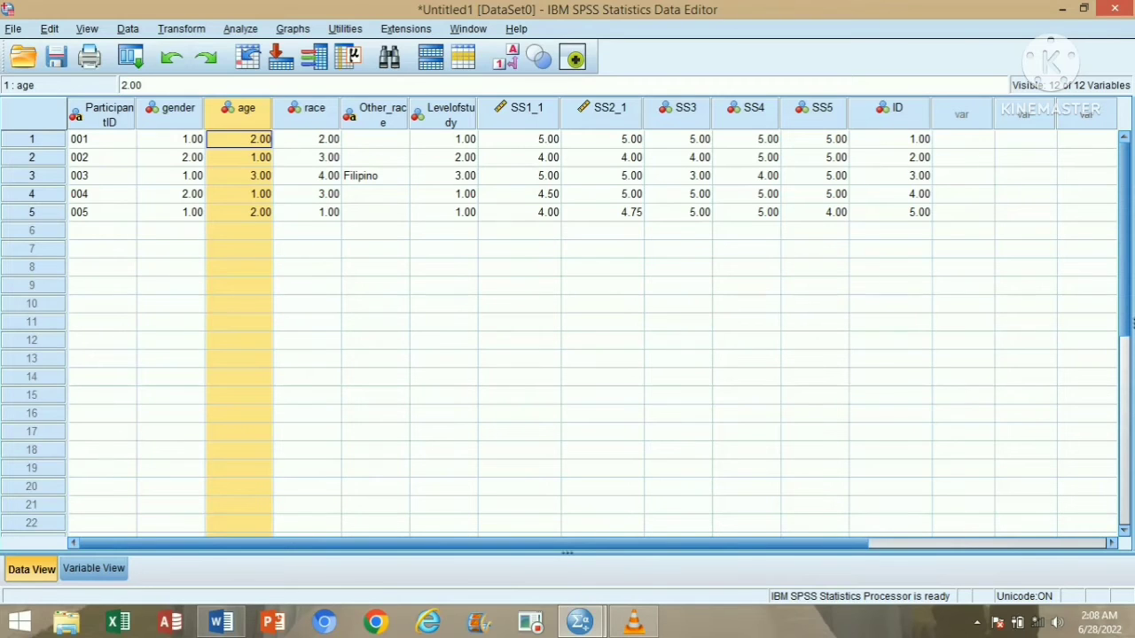
right_click(247, 118)
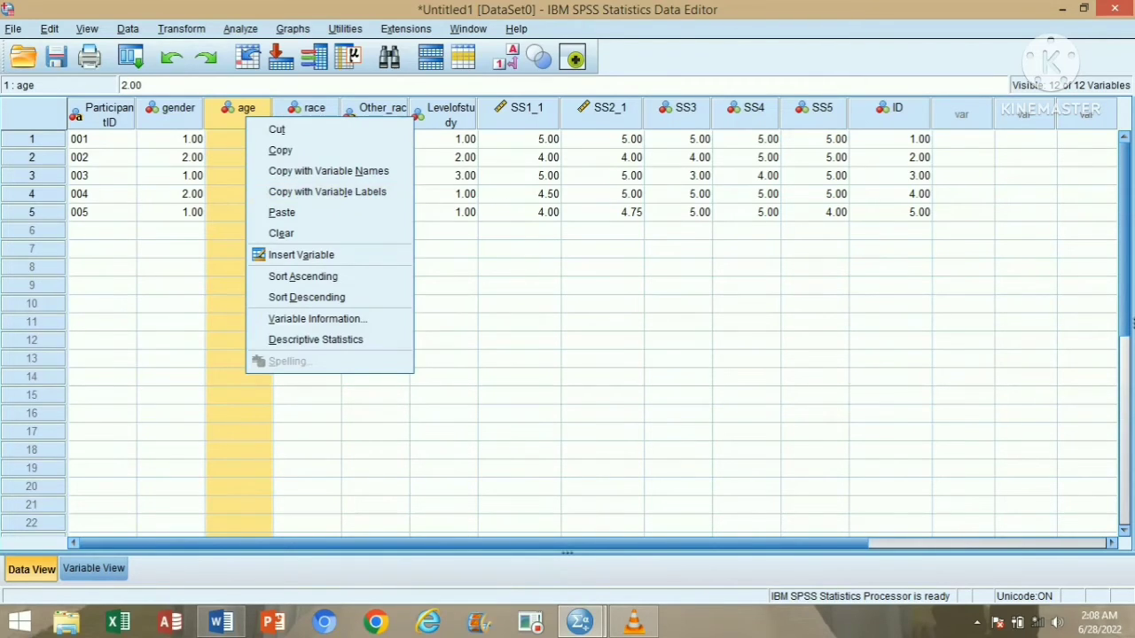
key("Escape")
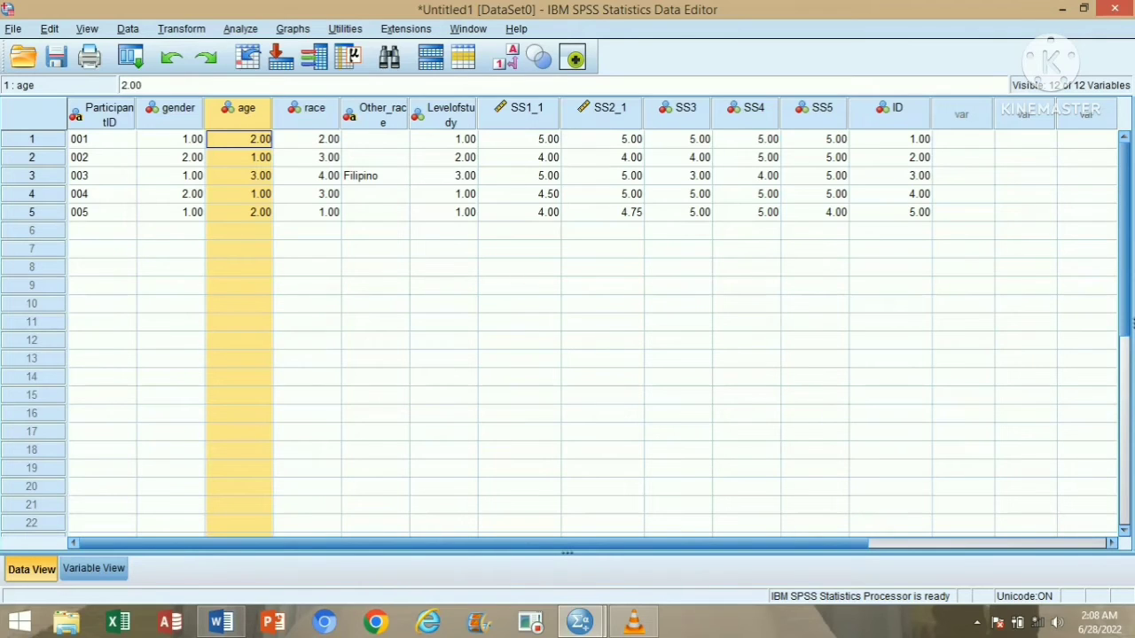
right_click(262, 116)
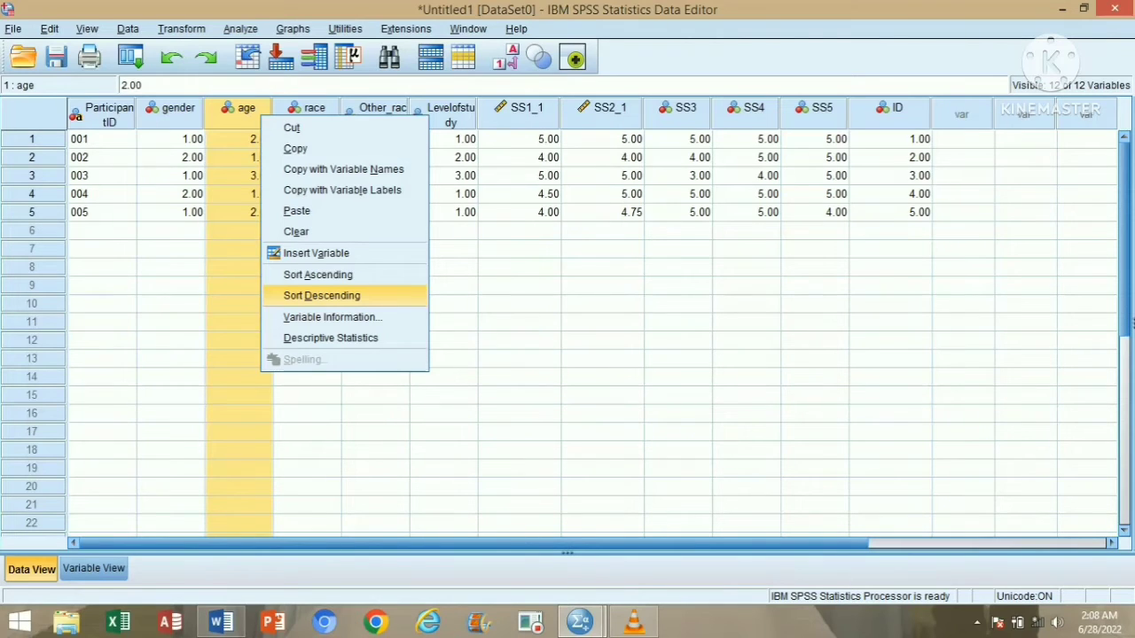
key("Return")
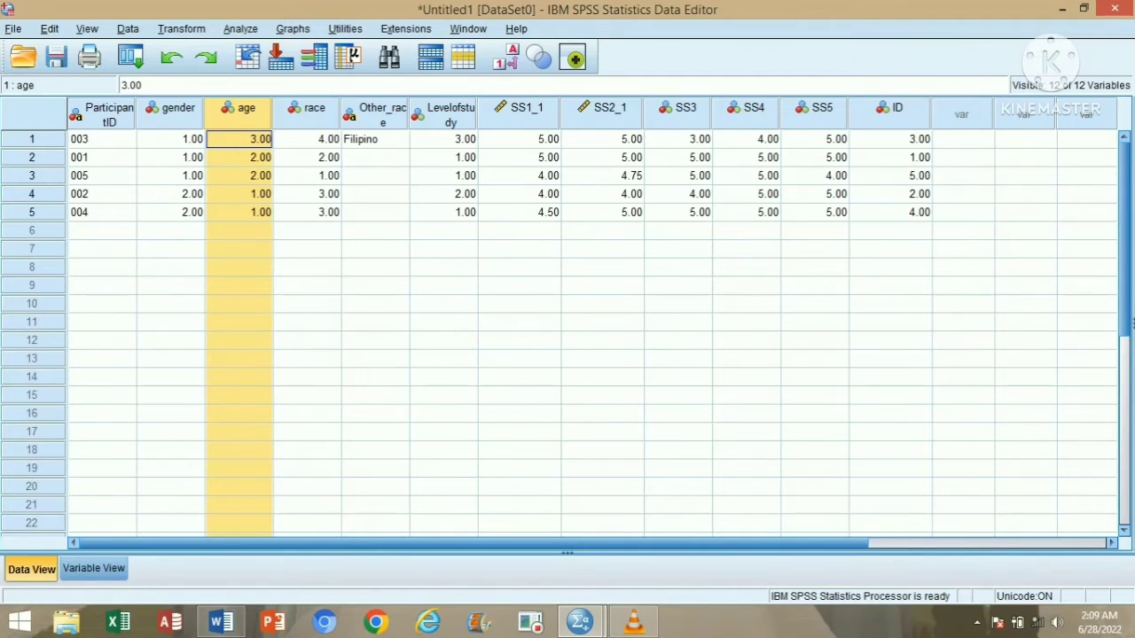
Step: Restore the original case order by sorting the data by the ID variable in ascending order
left_click(890, 109)
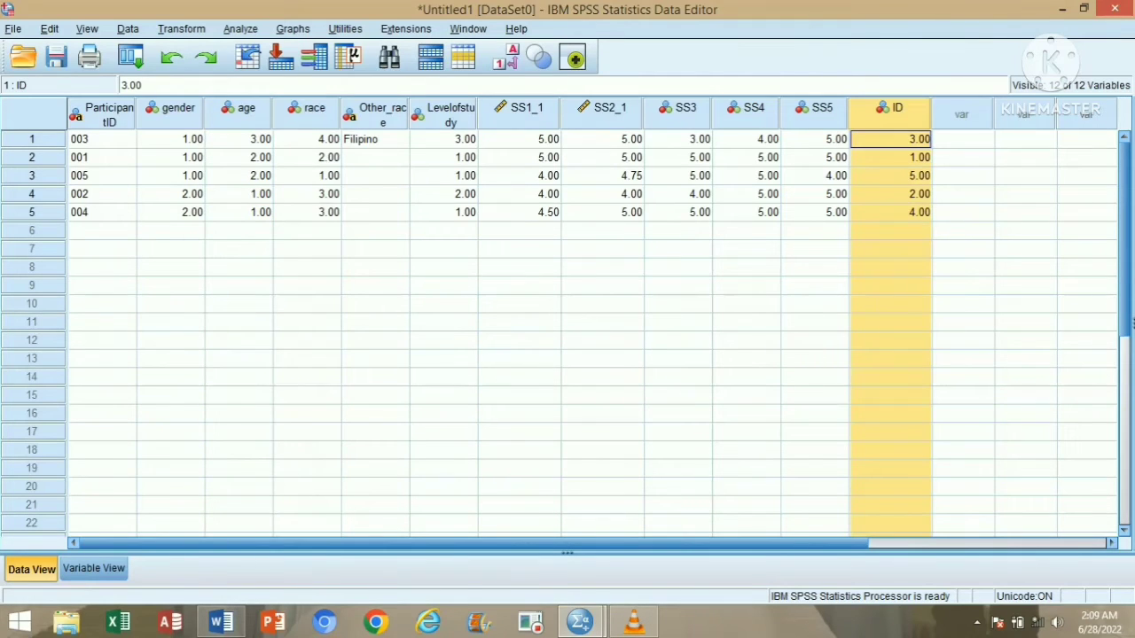
right_click(882, 121)
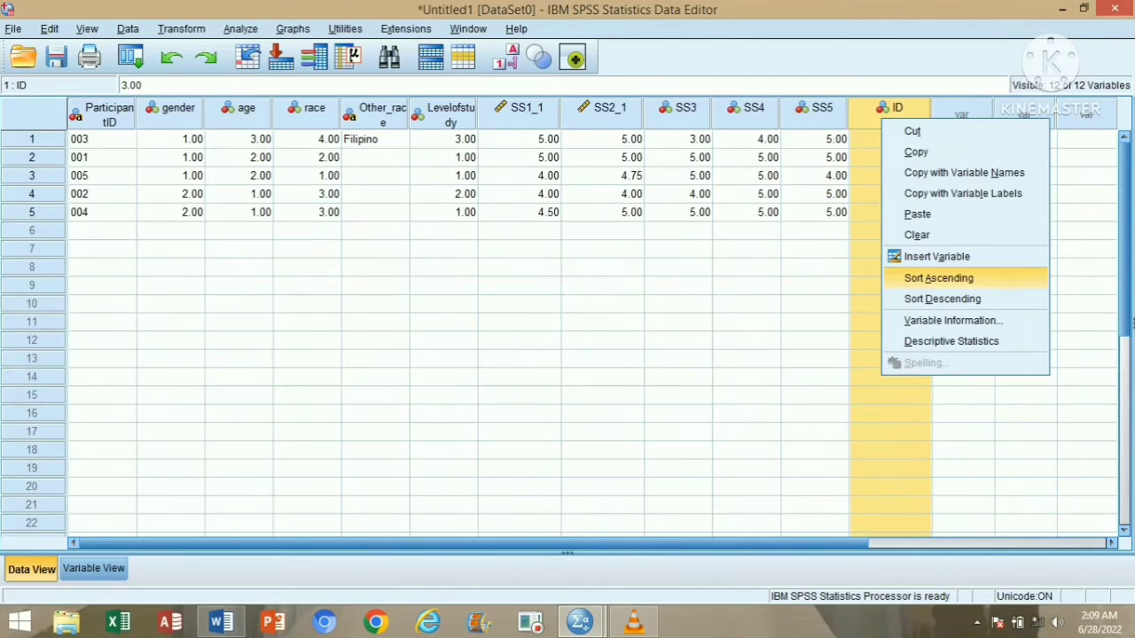
left_click(939, 278)
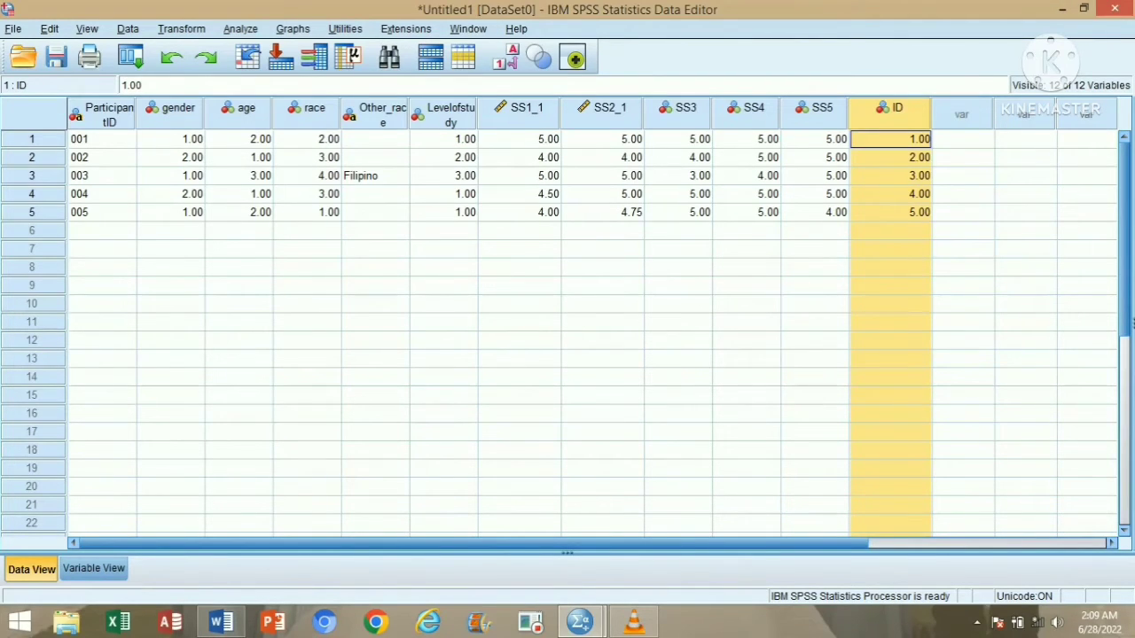
Step: Sort the cases by the gender variable in ascending order
left_click(238, 108)
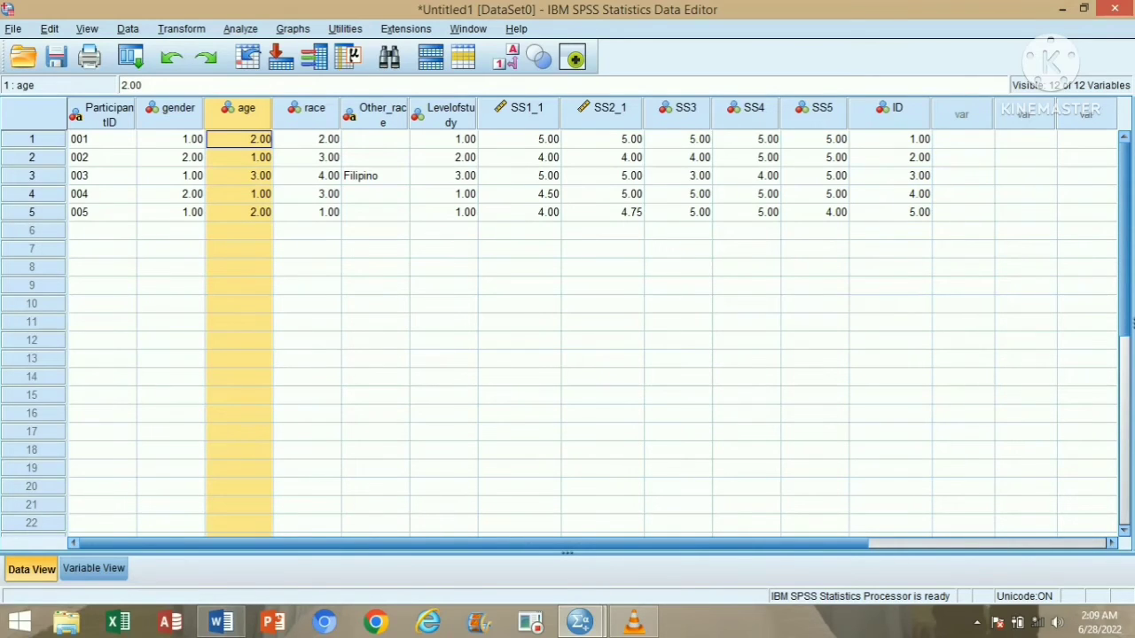
left_click(171, 109)
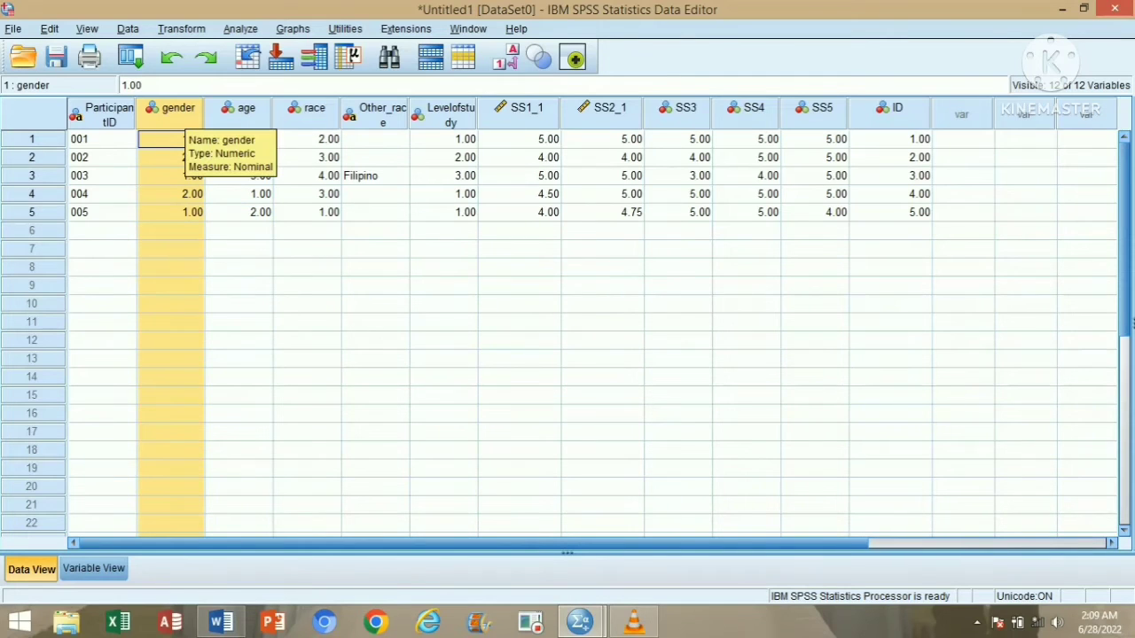
right_click(183, 129)
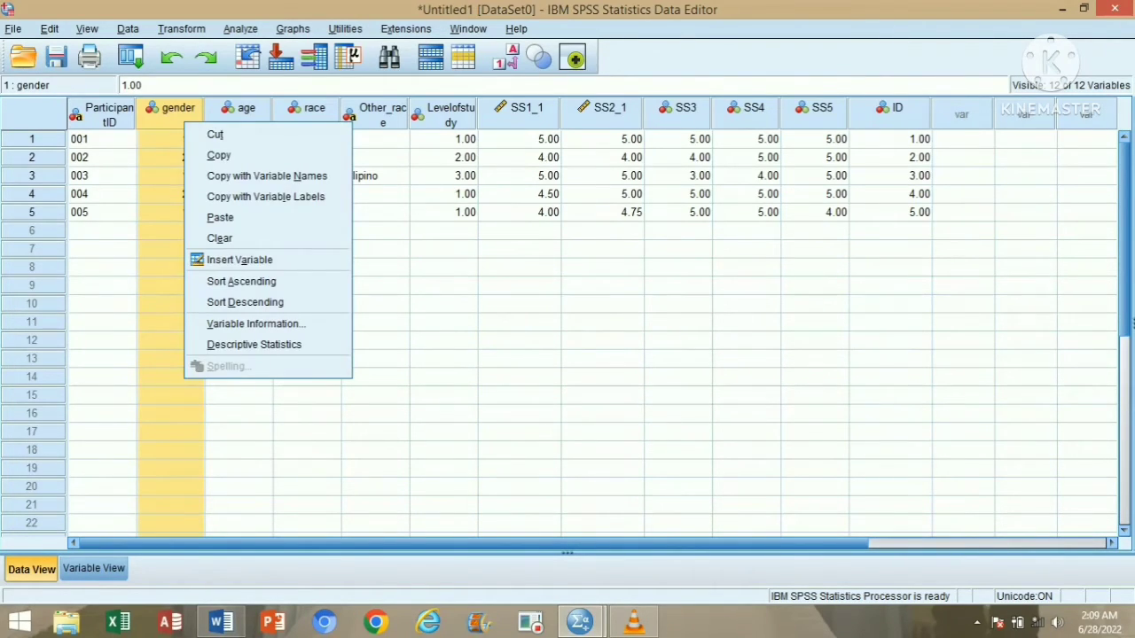
key("Escape")
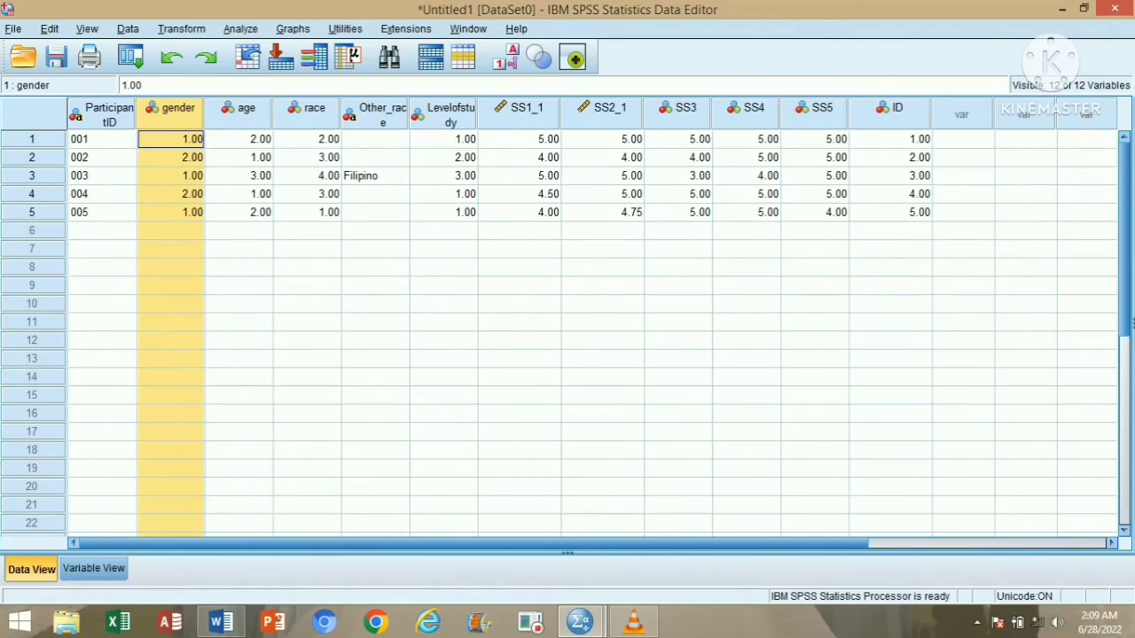
right_click(180, 110)
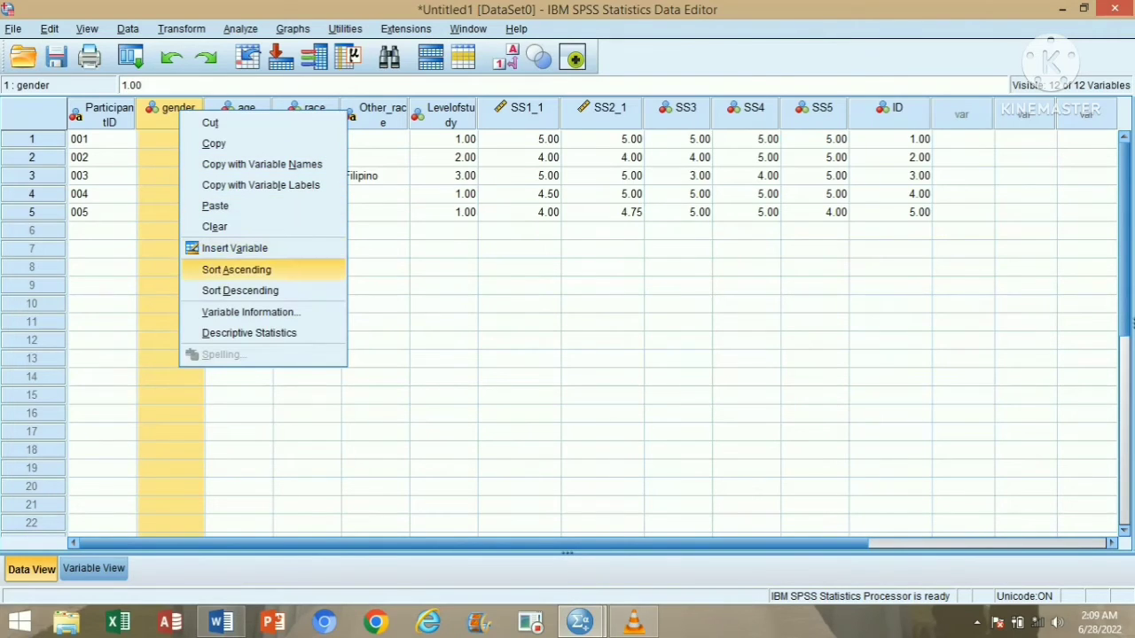
left_click(236, 269)
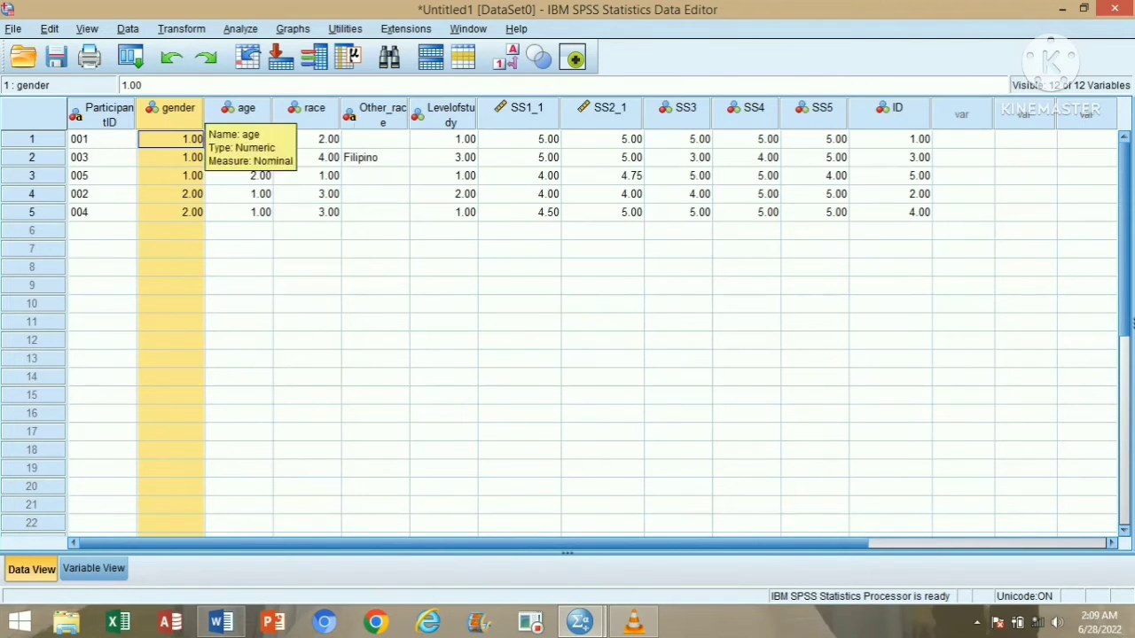
Step: Sort the cases by the ID variable in ascending order to undo the gender sorting
left_click(891, 110)
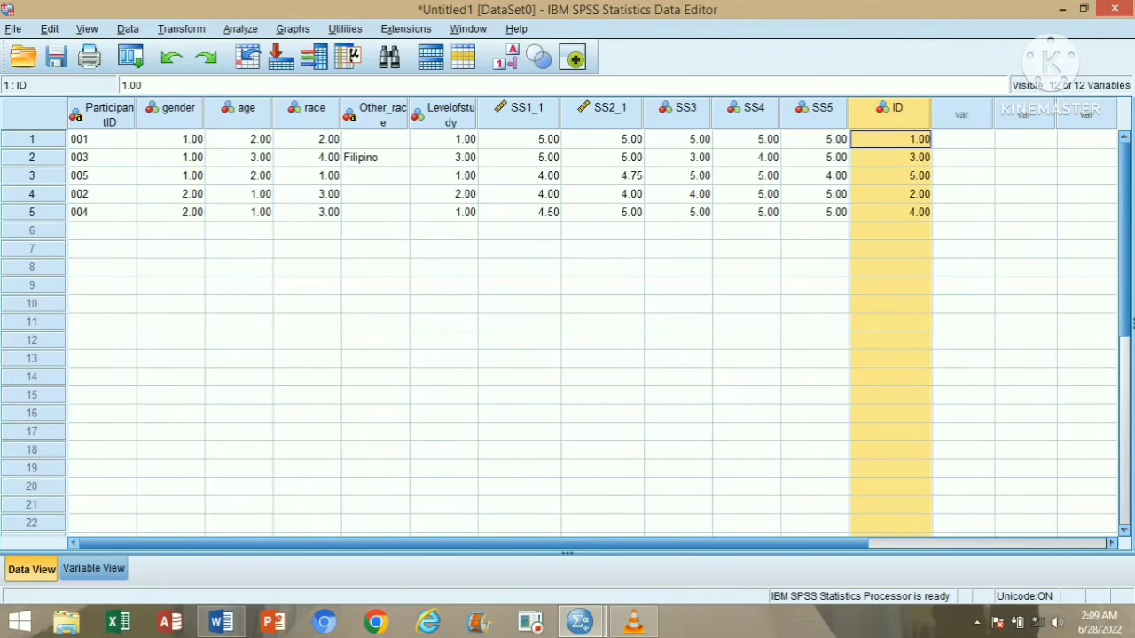
right_click(873, 124)
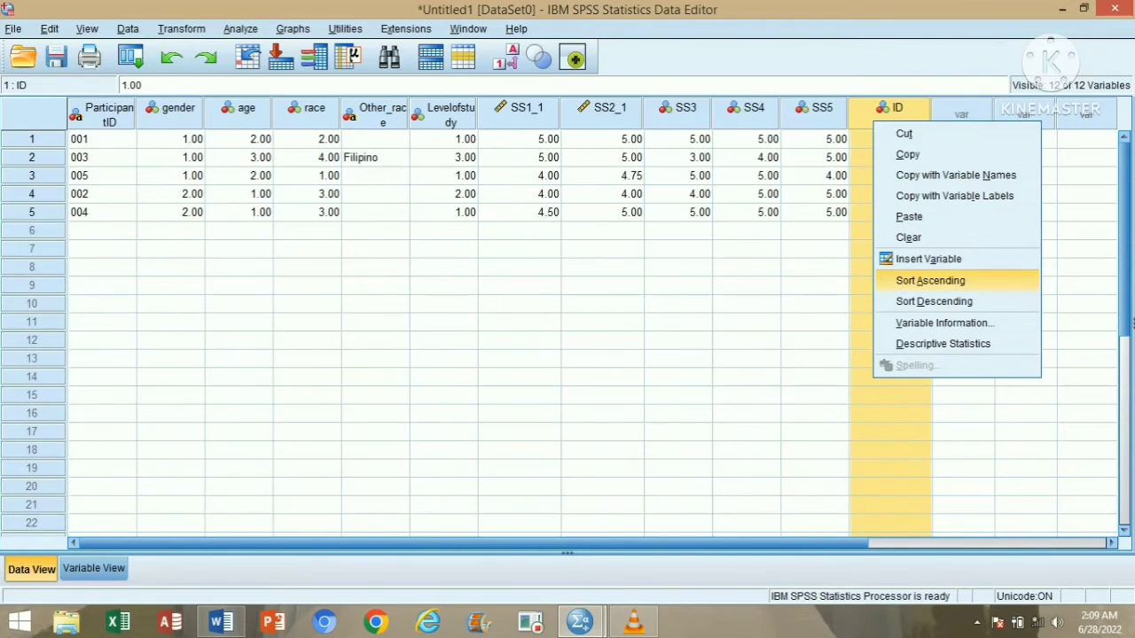
left_click(930, 281)
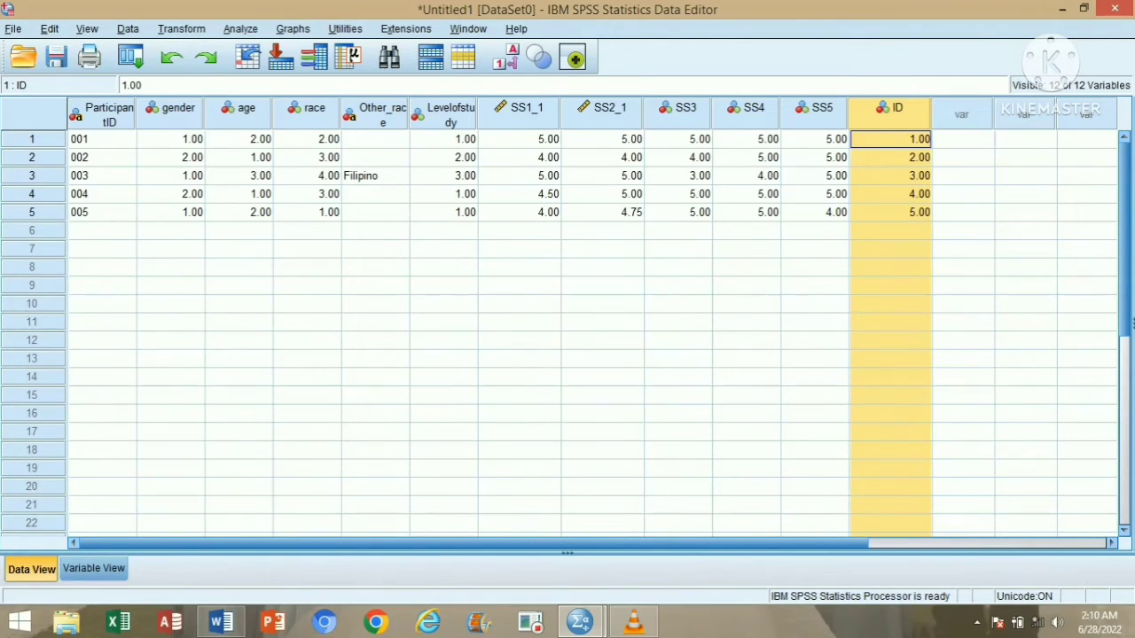
Step: Split the file with Compare groups based on gender, sorting the file by the grouping variable, and return to the data
left_click(171, 109)
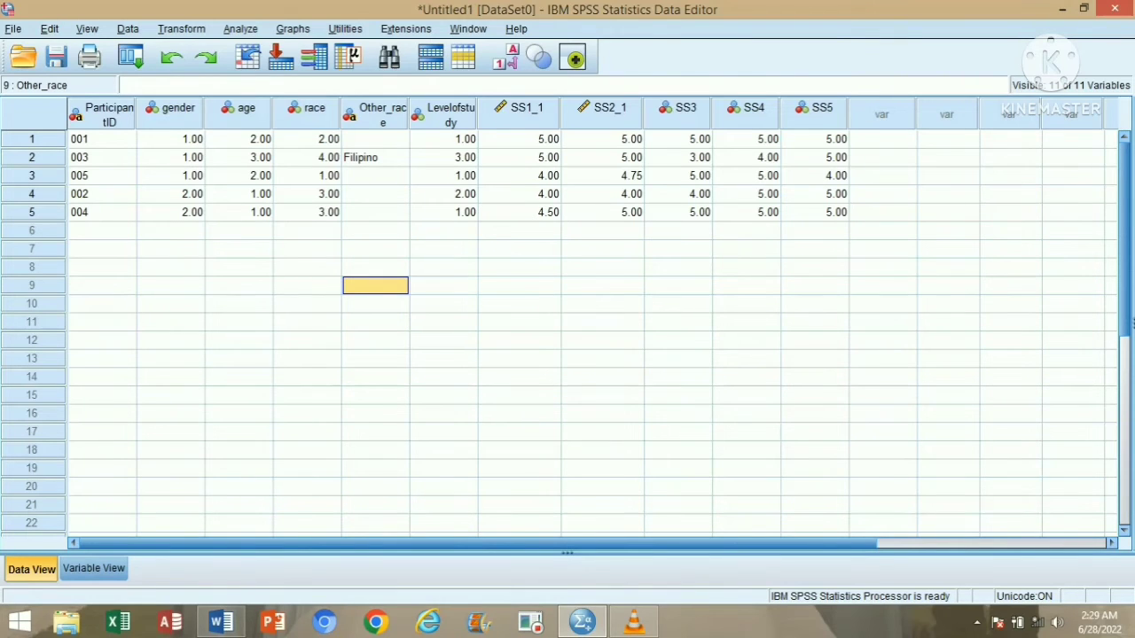
left_click(127, 29)
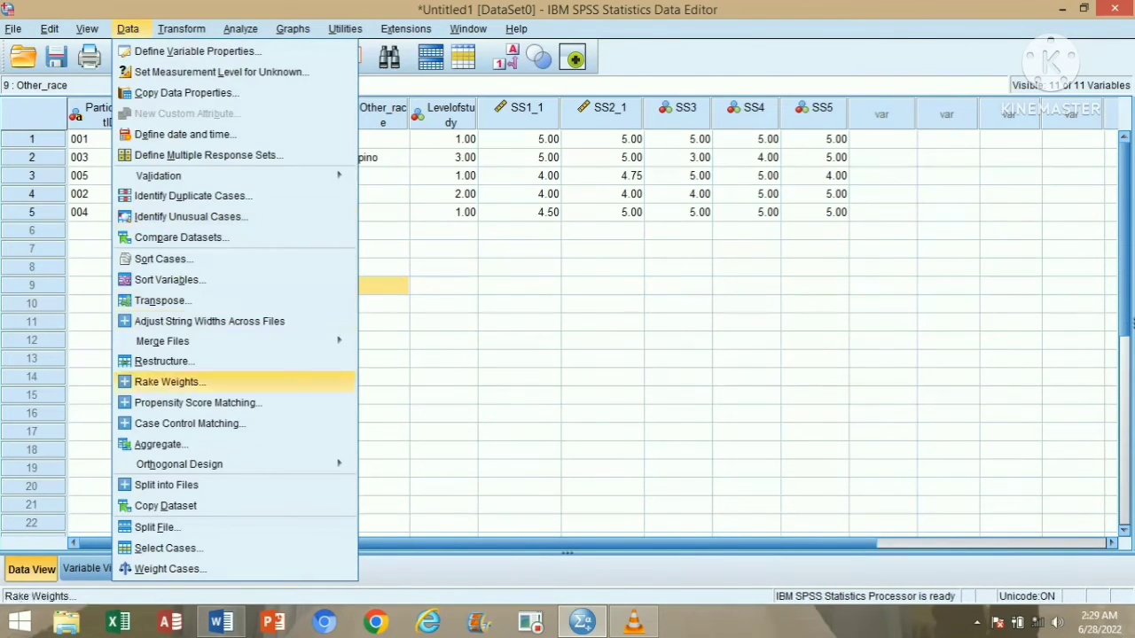
left_click(158, 528)
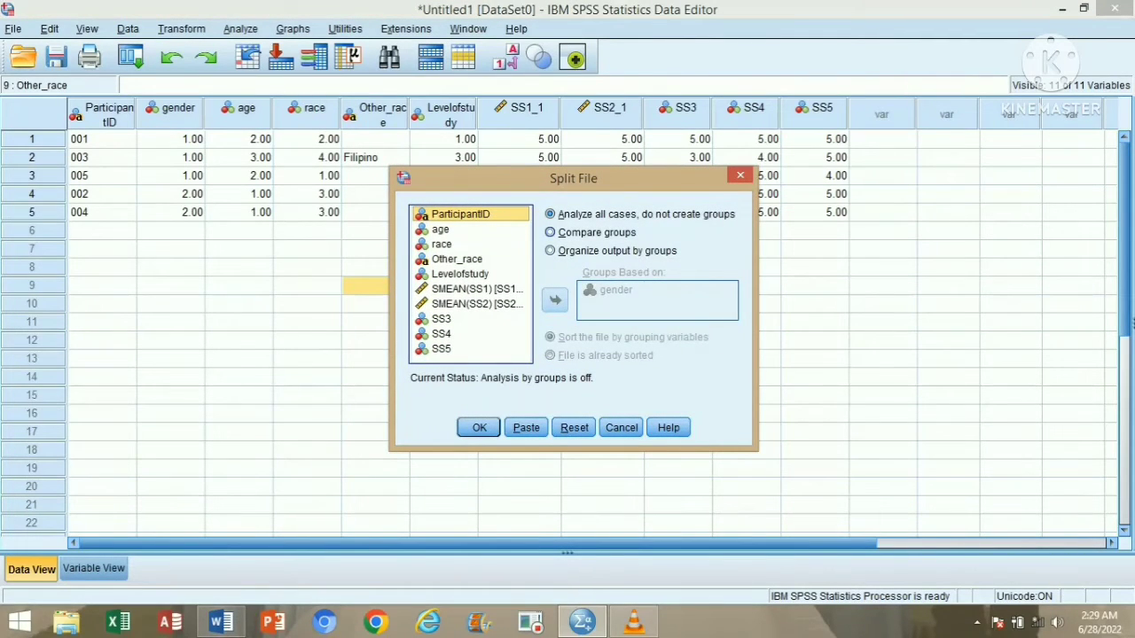
left_click(551, 233)
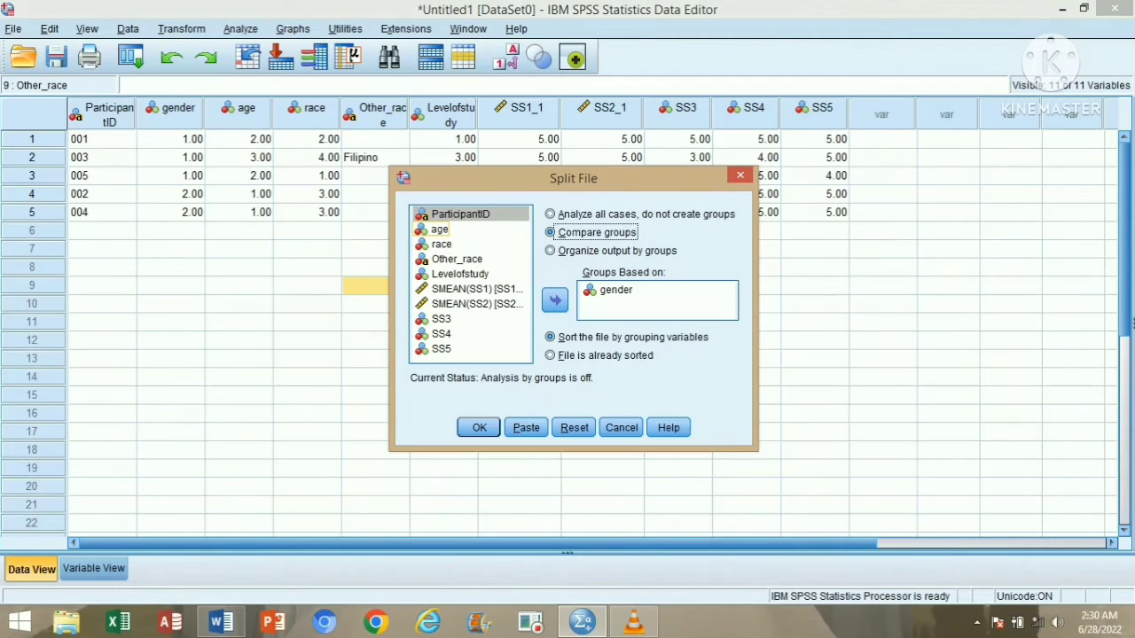
left_click(440, 229)
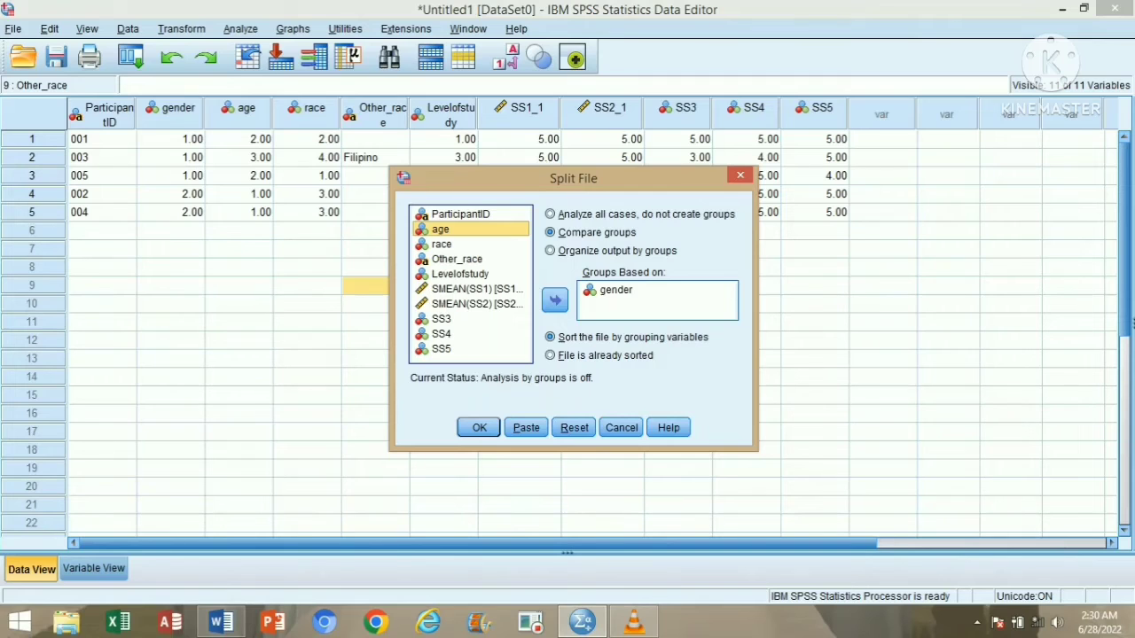
left_click(615, 290)
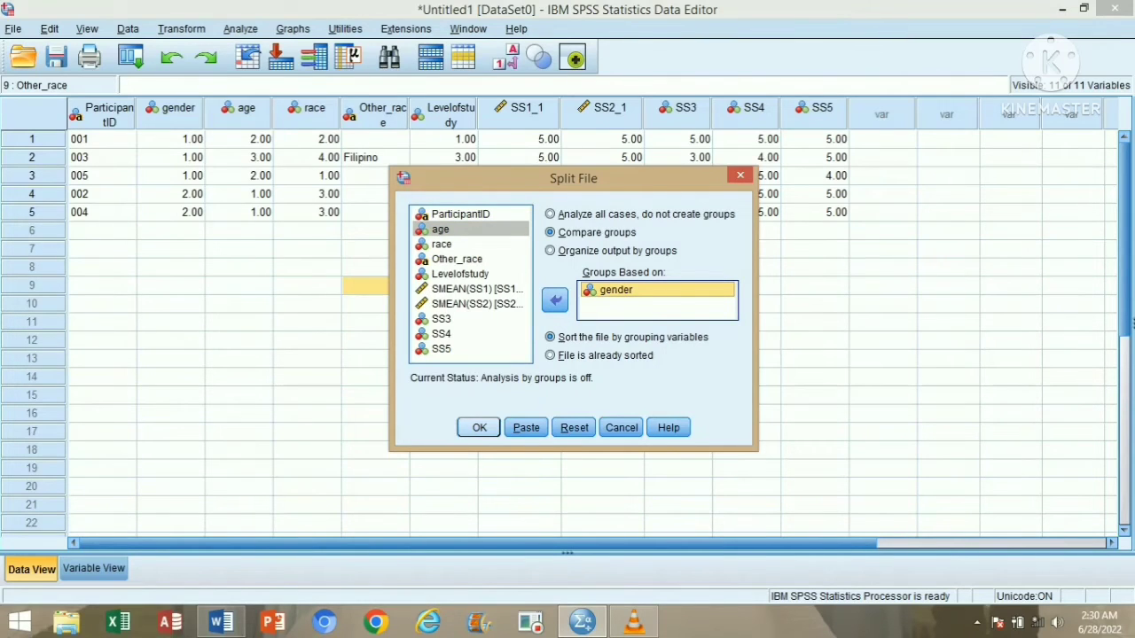
left_click(479, 427)
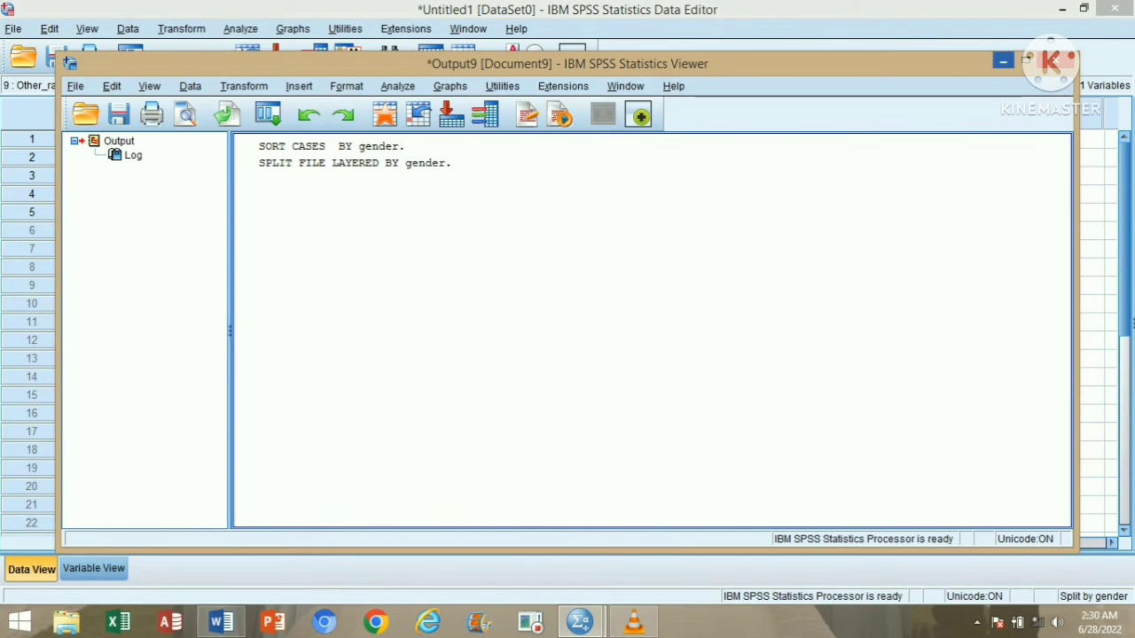
left_click(1003, 62)
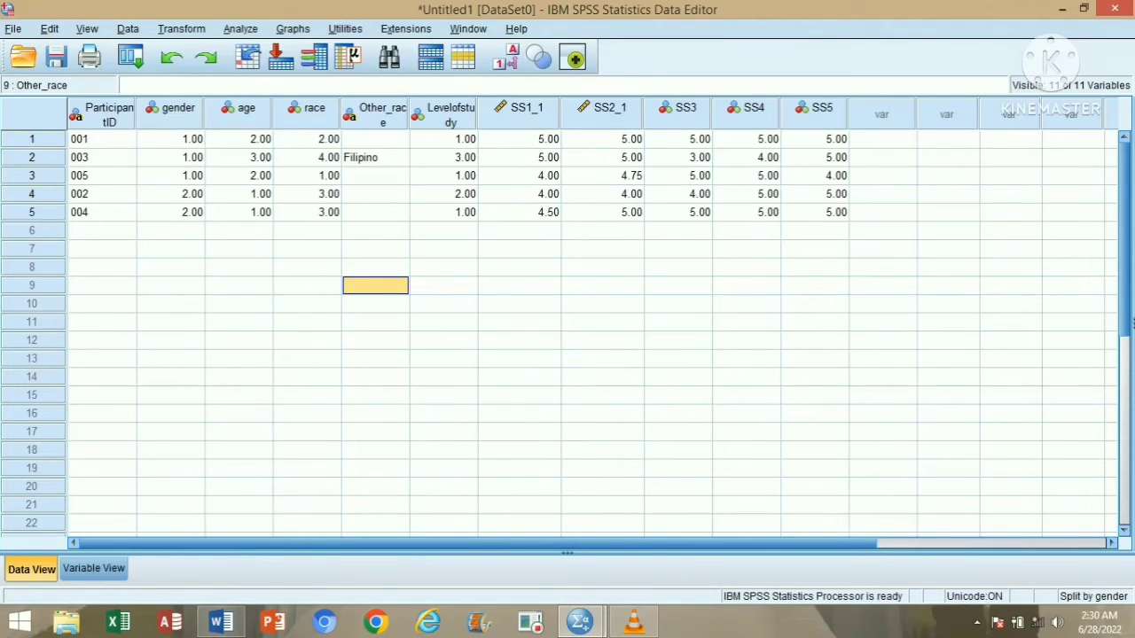
Step: Set up a Frequencies analysis with Levelofstudy as the analysed variable
left_click(240, 30)
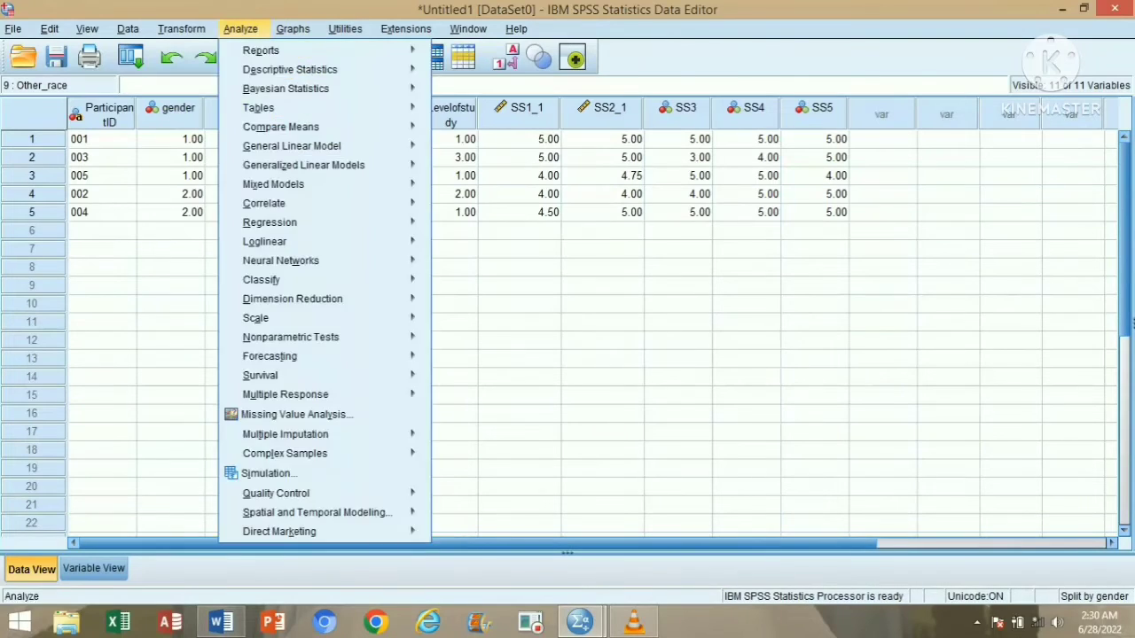
left_click(240, 30)
left_click(241, 29)
mouse_move(290, 69)
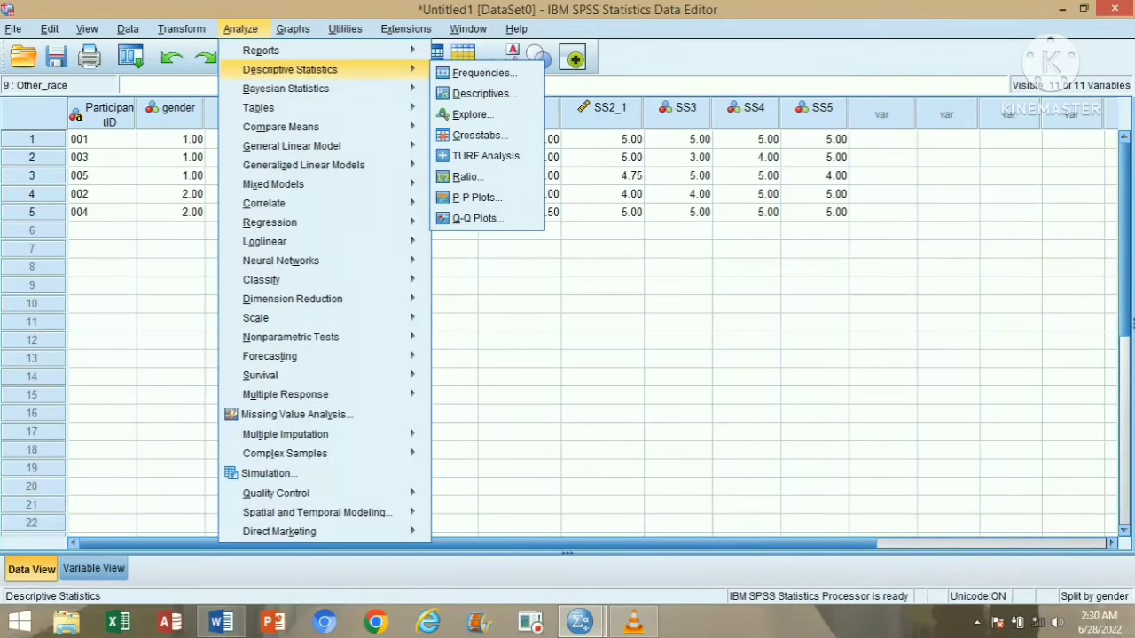
left_click(483, 72)
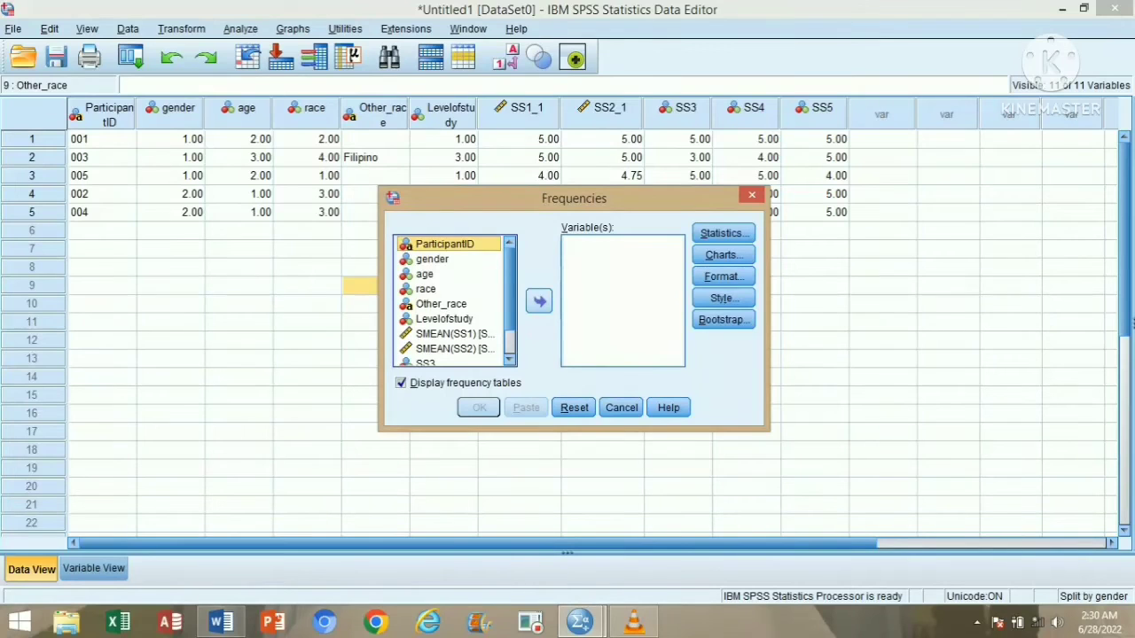
left_click(445, 319)
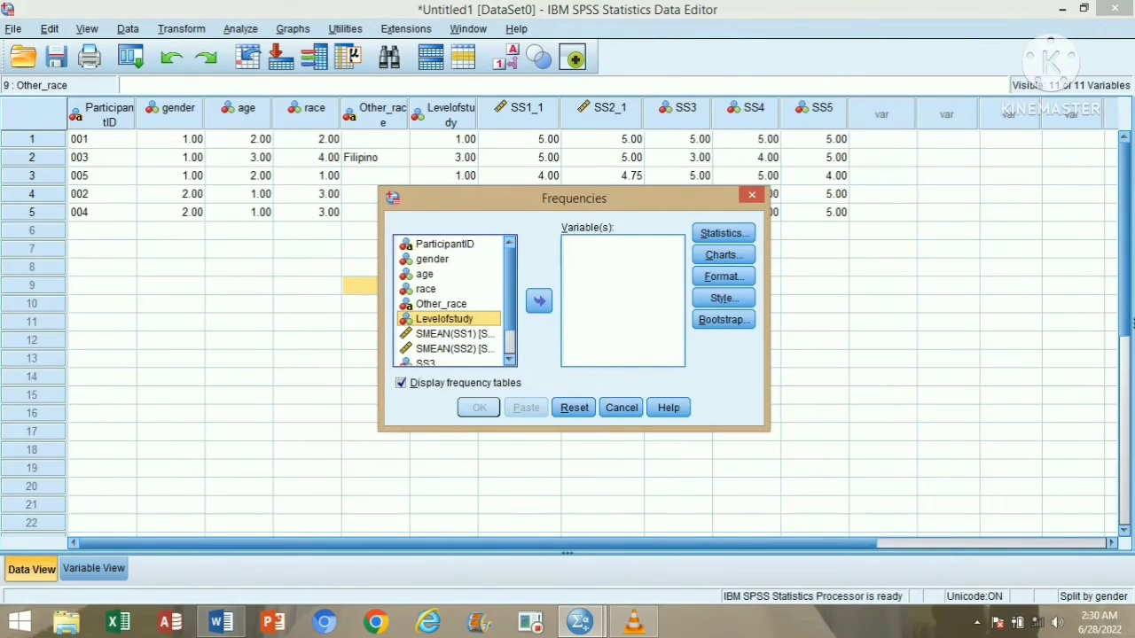
left_click_drag(444, 320, 613, 266)
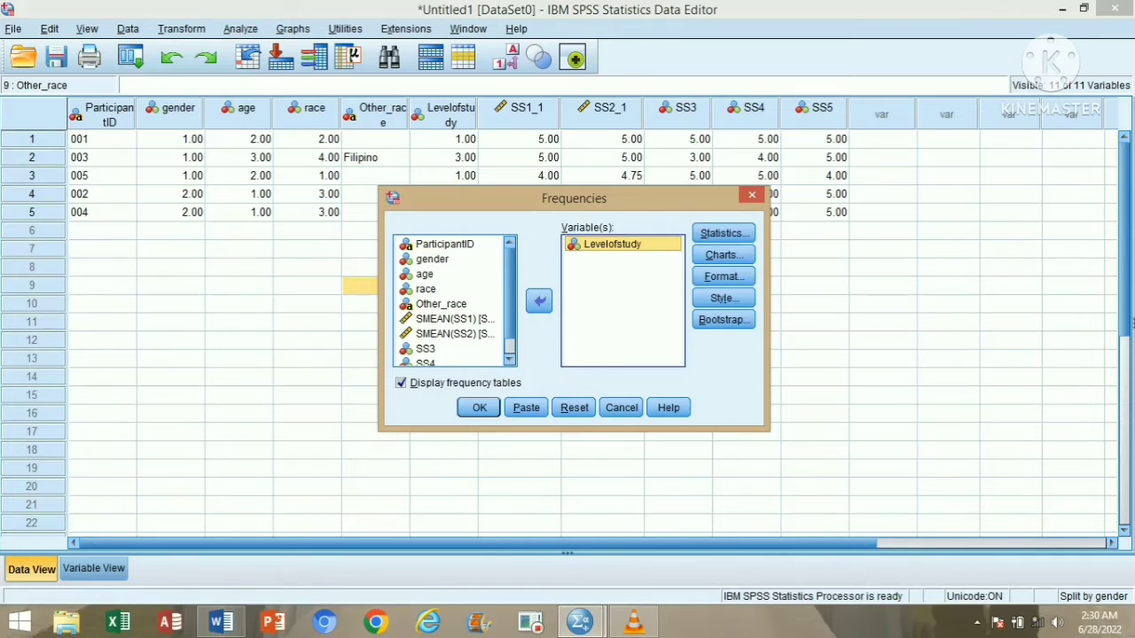
Step: Include the mean, median and standard deviation in the Levelofstudy frequencies and run the analysis
left_click(722, 233)
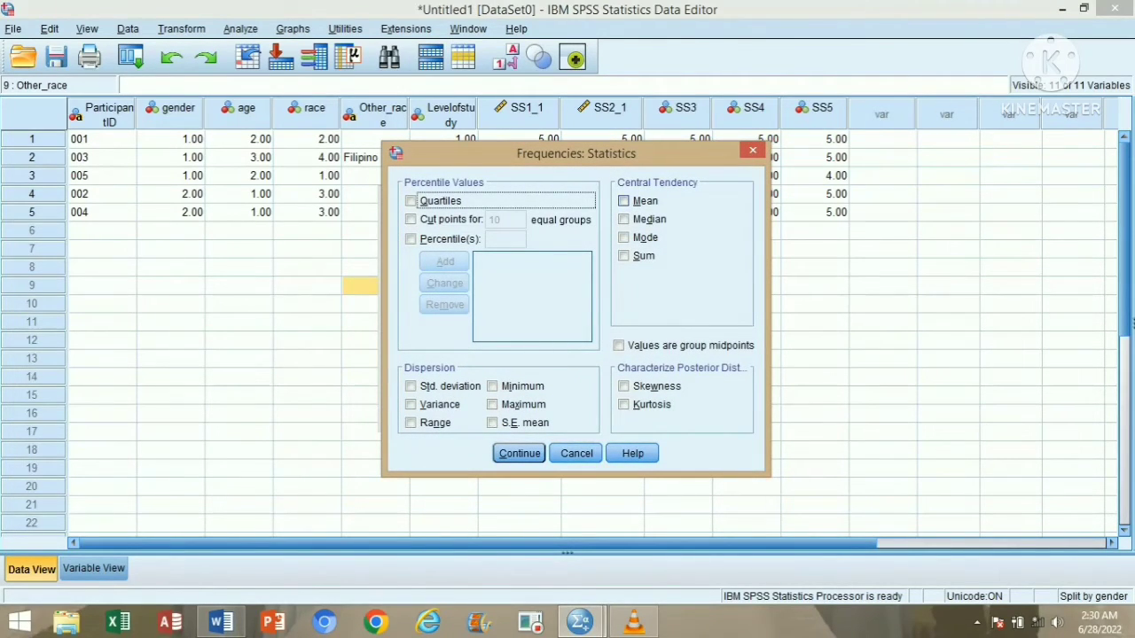
left_click(625, 201)
left_click(625, 220)
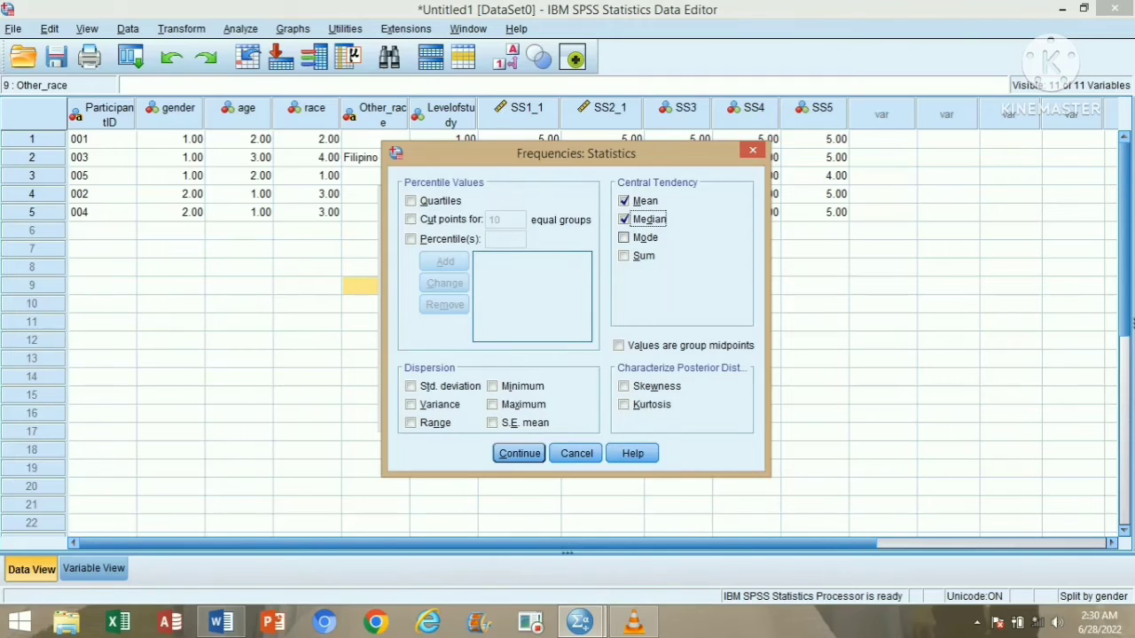
left_click(411, 387)
left_click(520, 453)
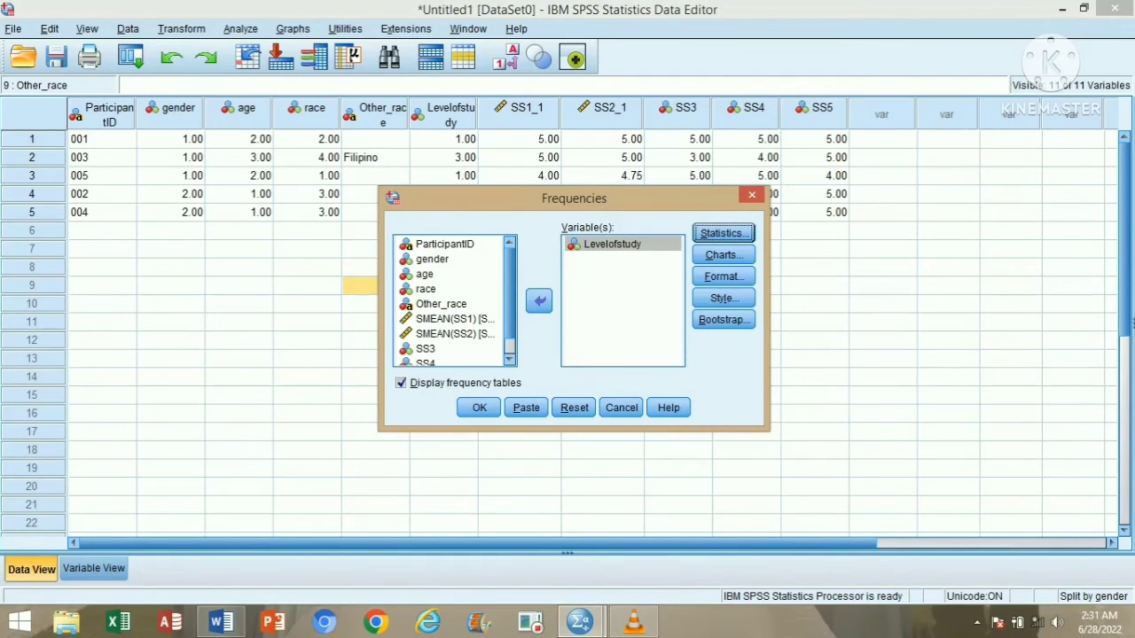
left_click(479, 407)
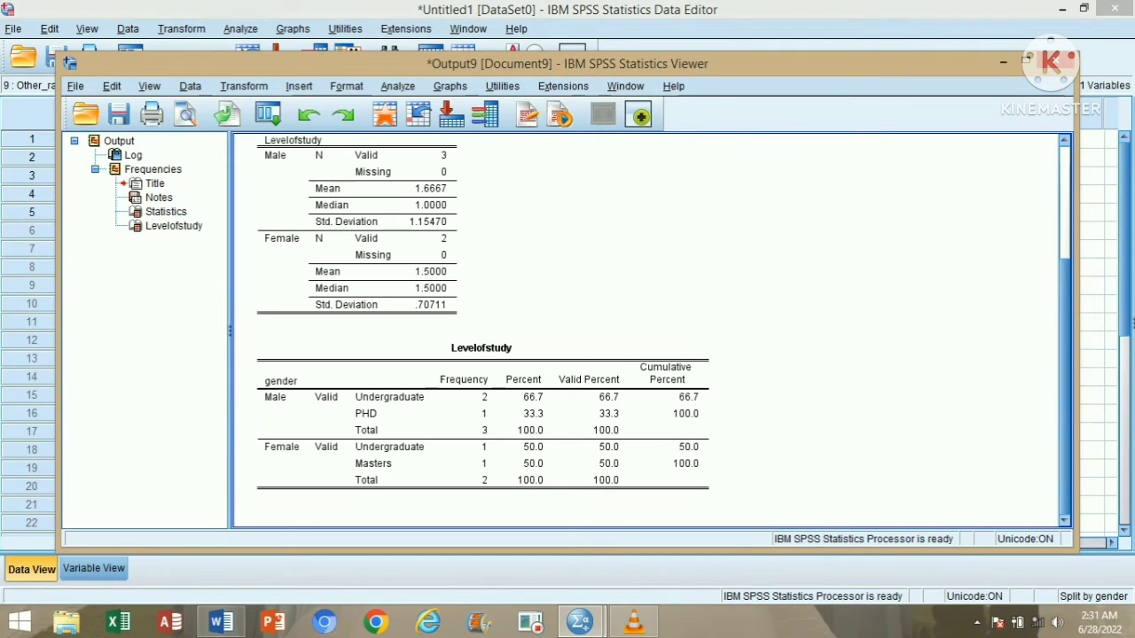
Step: Set up a Bivariate Correlations analysis with Levelofstudy and age as the variables
left_click(240, 29)
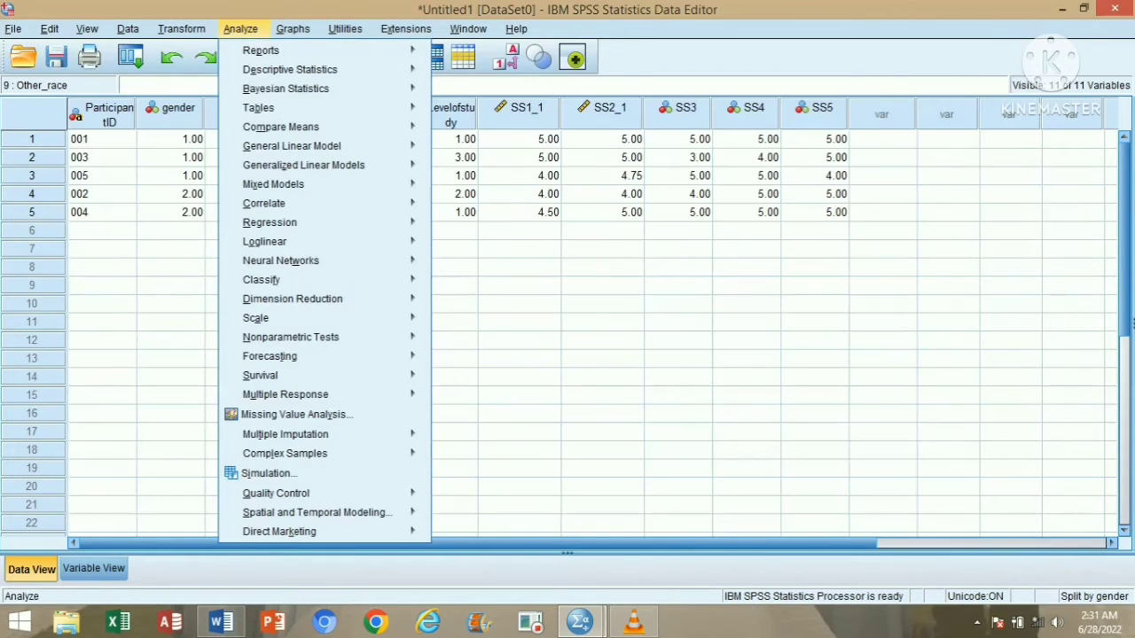
mouse_move(290, 70)
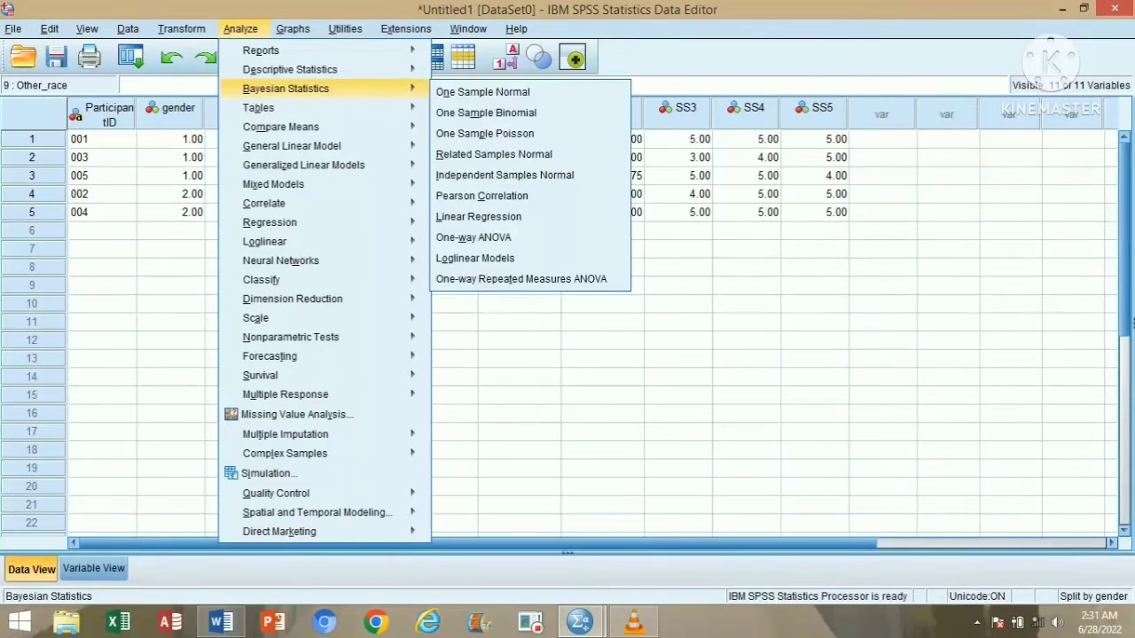
mouse_move(265, 203)
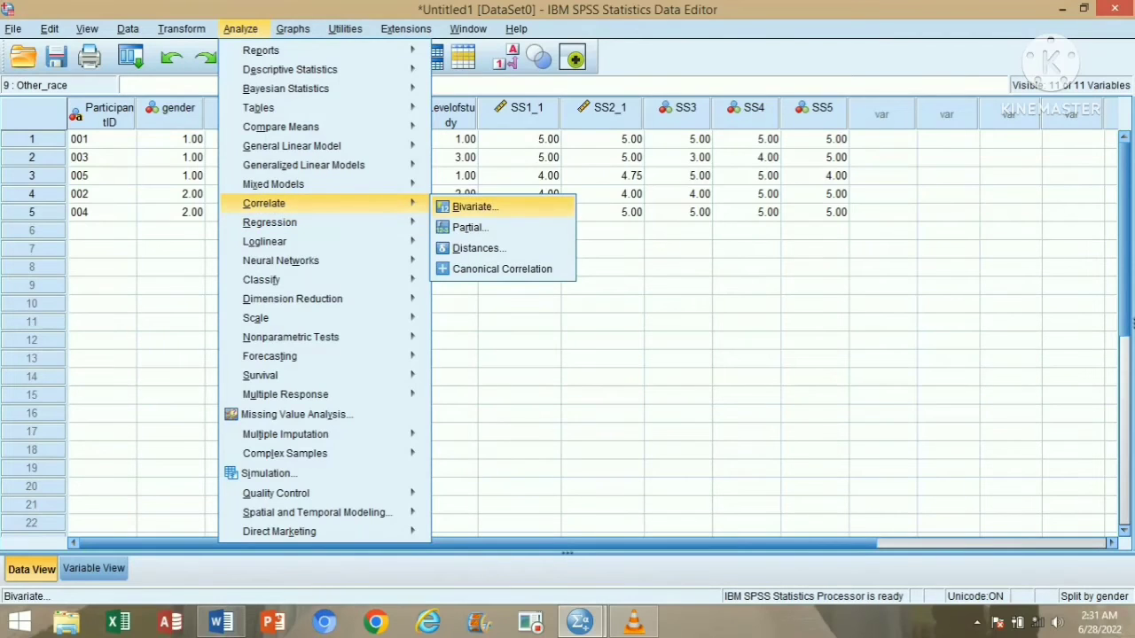
left_click(474, 206)
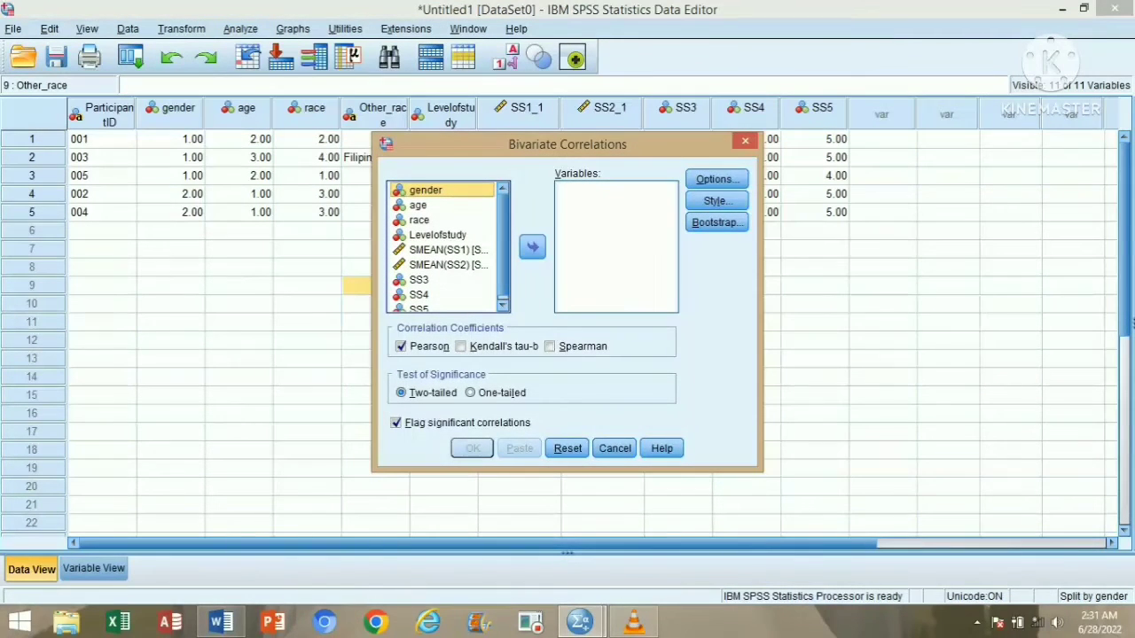
scroll(443, 246, "down", 1)
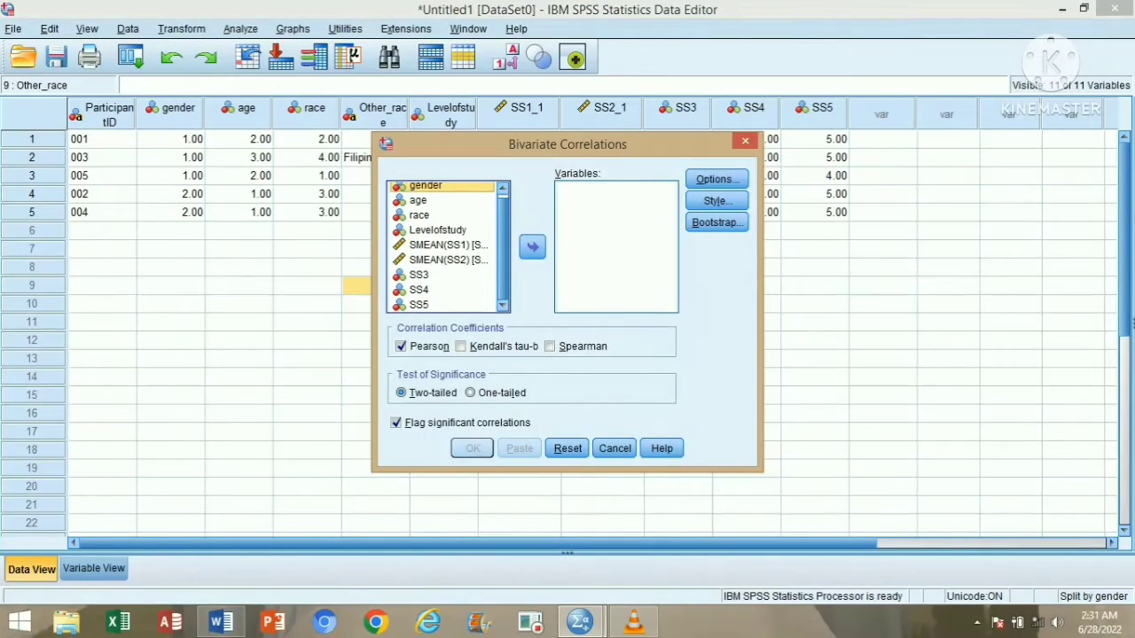
scroll(443, 247, "up", 1)
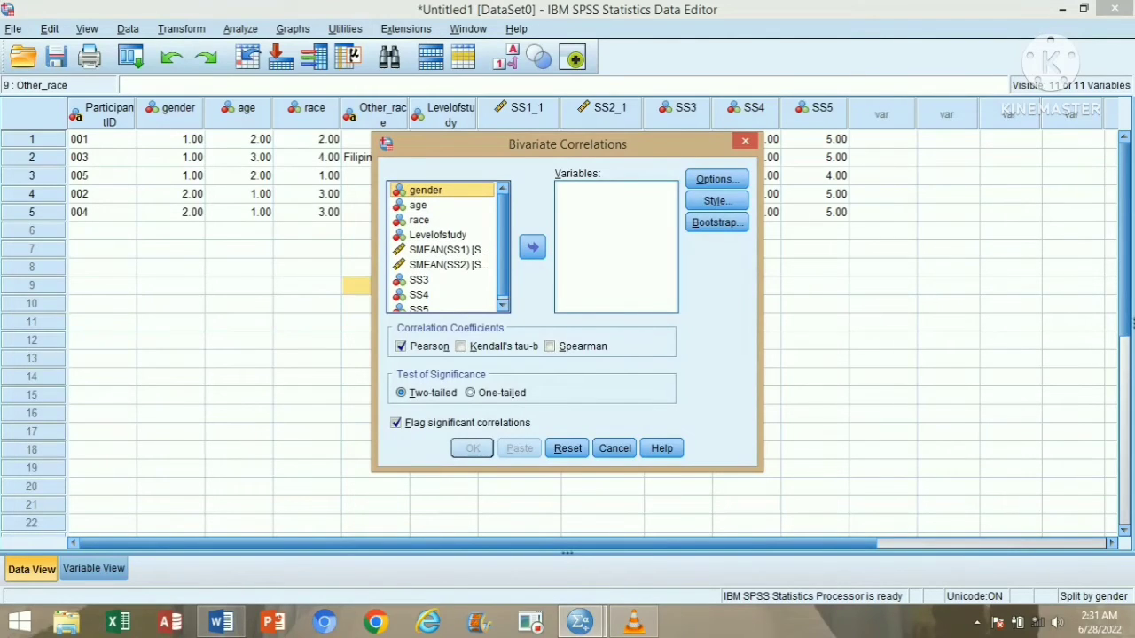
left_click(438, 235)
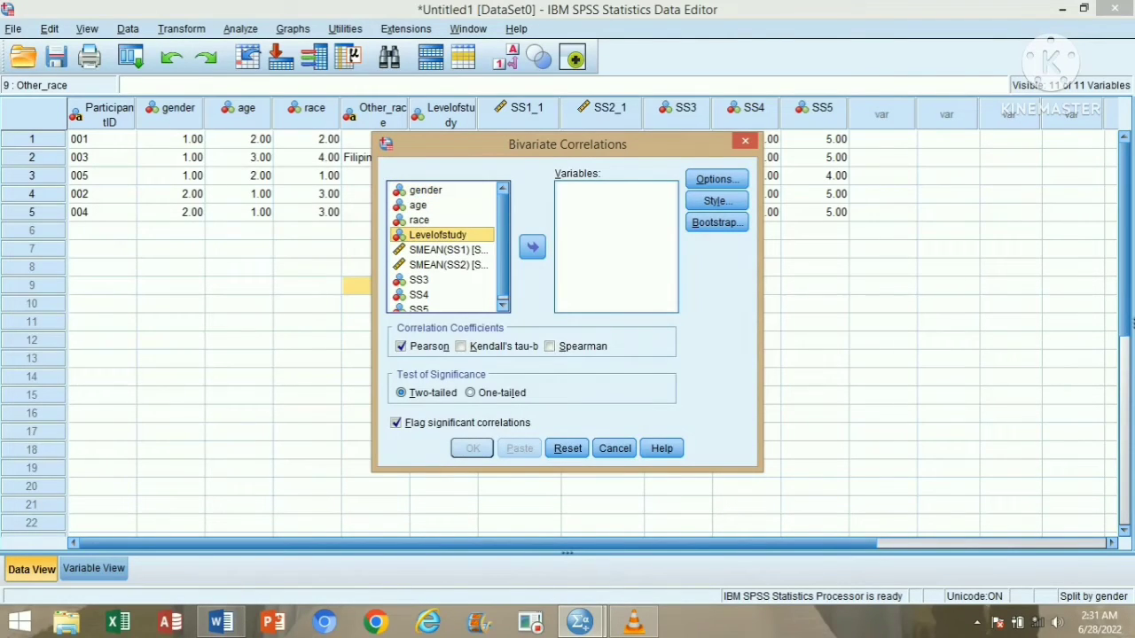
left_click(532, 247)
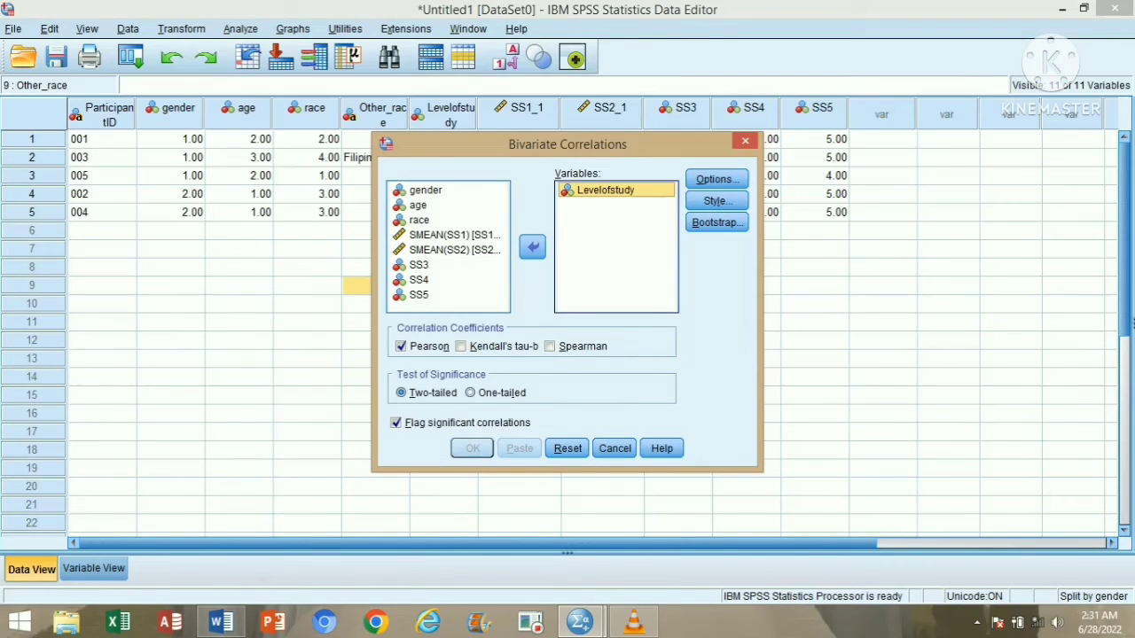
left_click_drag(419, 206, 585, 206)
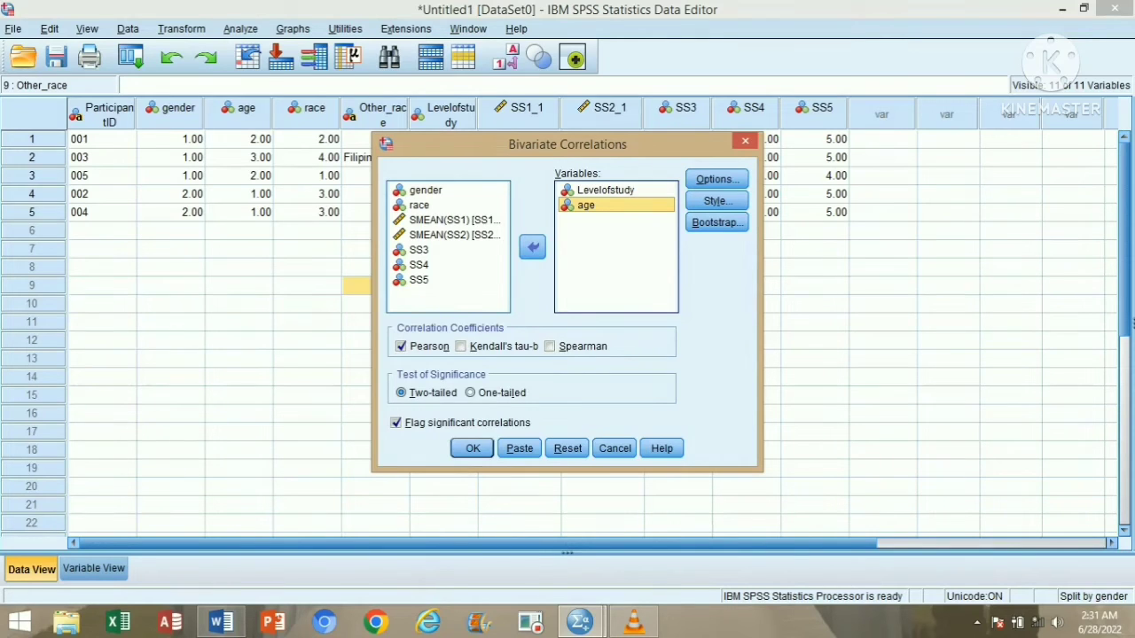
Step: Run the two-tailed Pearson correlation without extra statistics options and return to the data
left_click(716, 179)
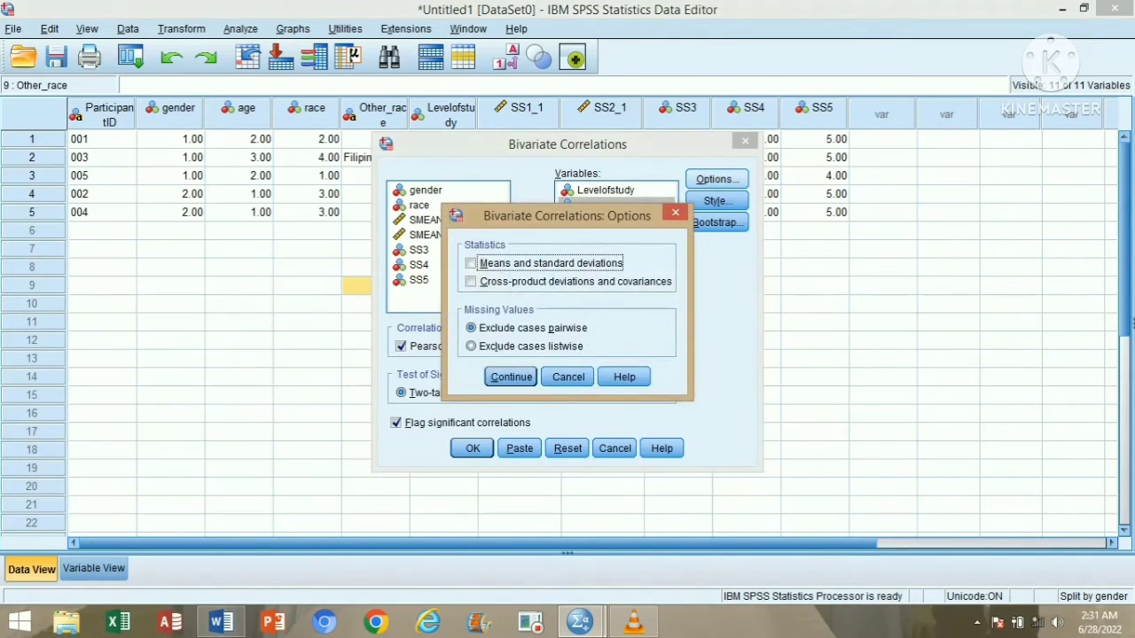
left_click(676, 213)
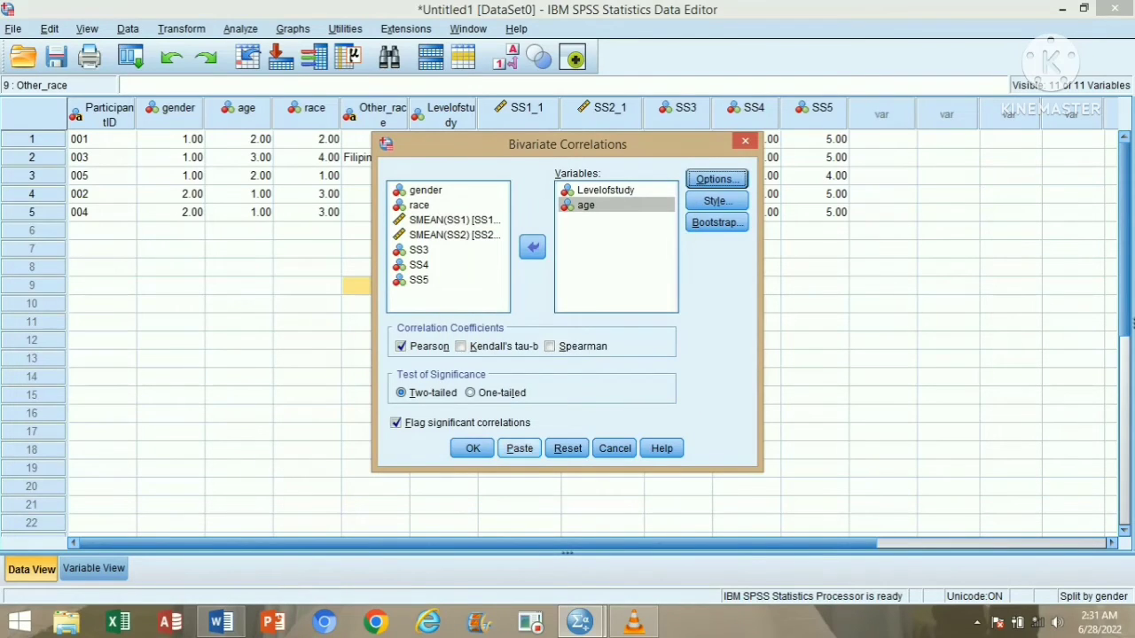
left_click(472, 448)
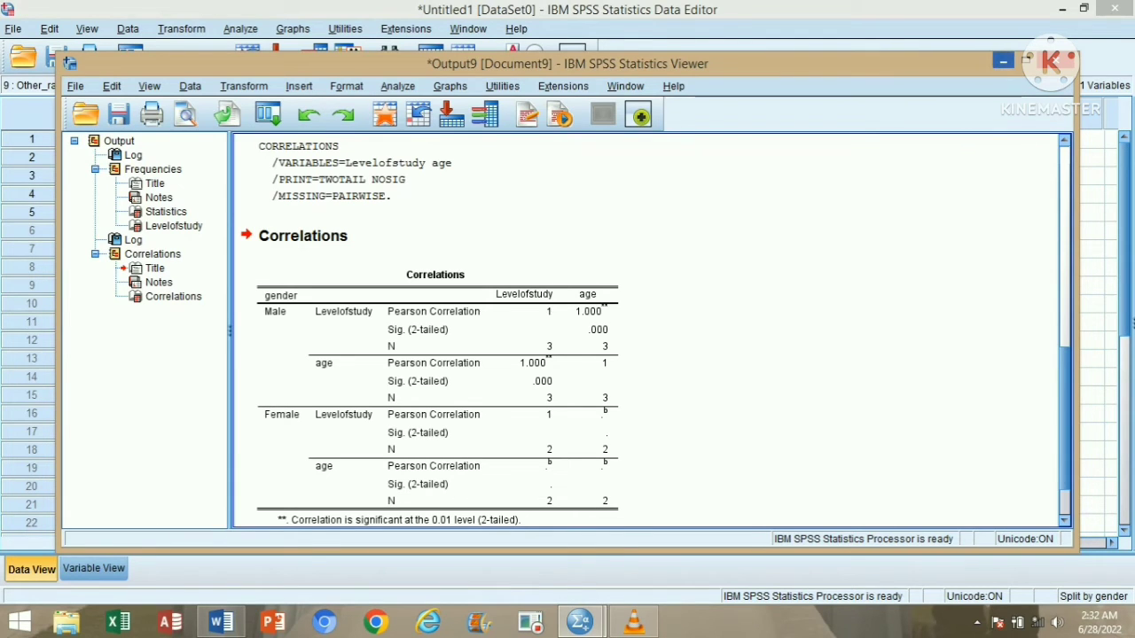
left_click(1003, 61)
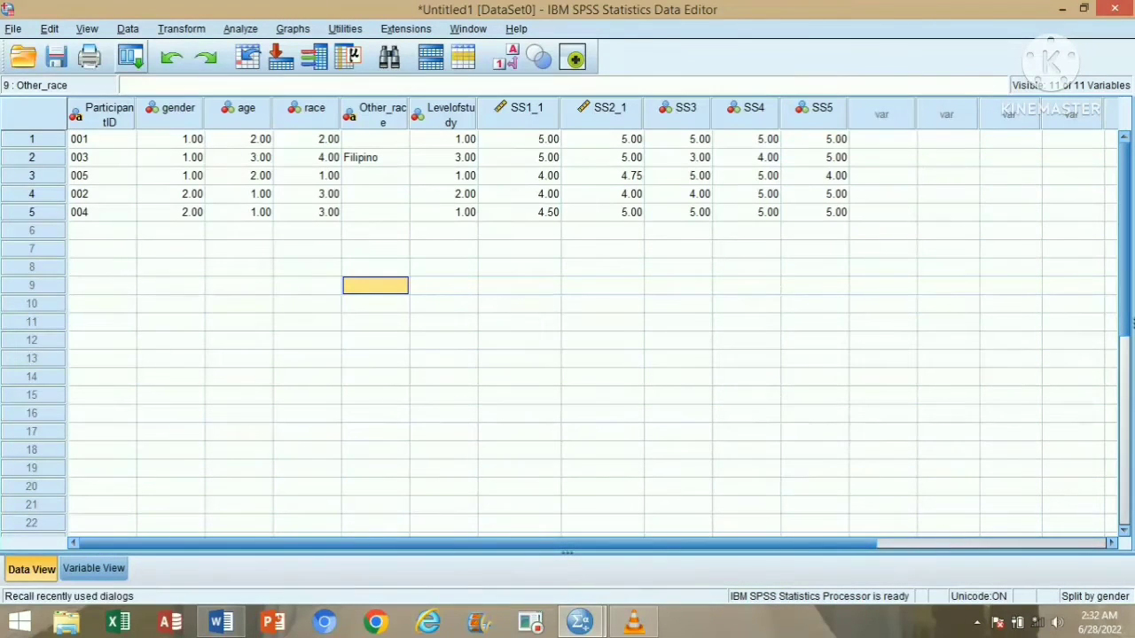
Step: Change the gender file split to Organize output by groups
left_click(130, 58)
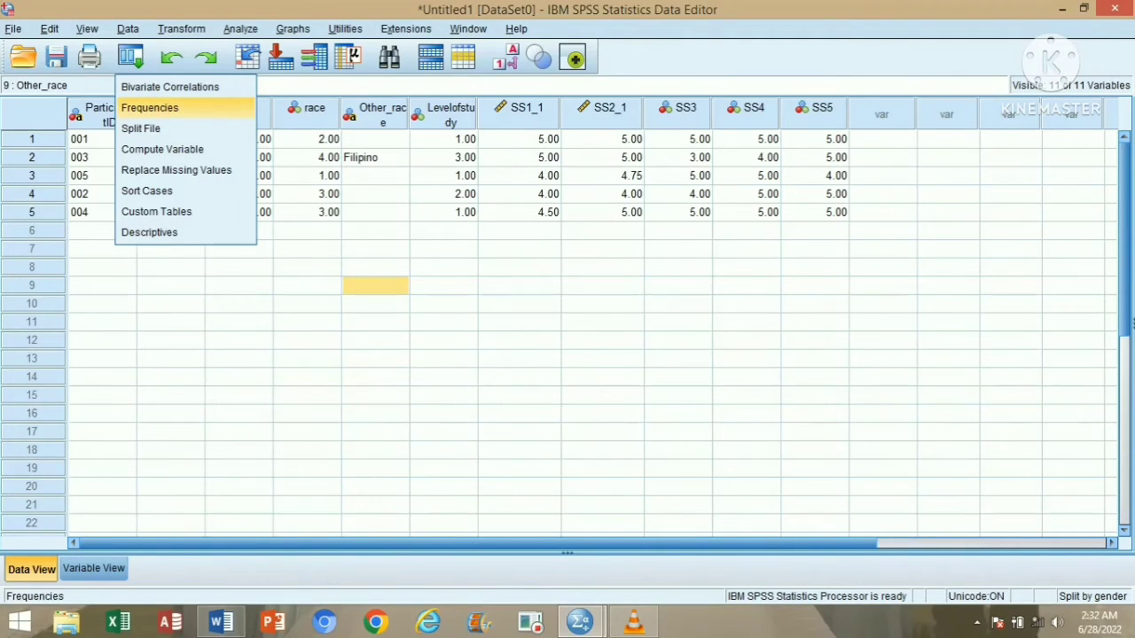
left_click(142, 128)
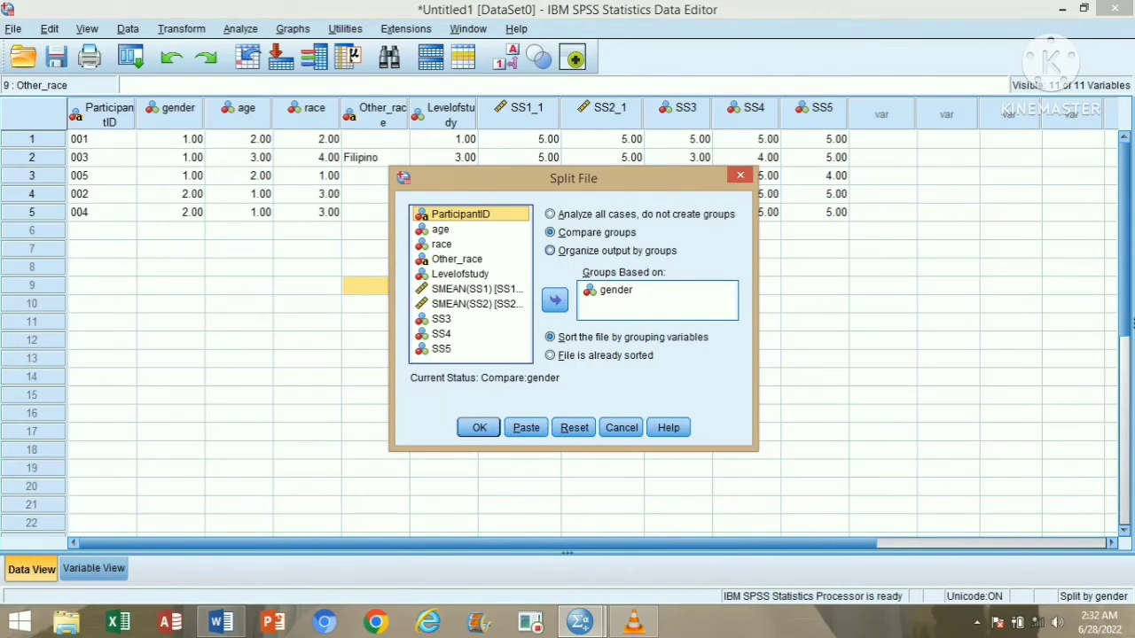
left_click(551, 251)
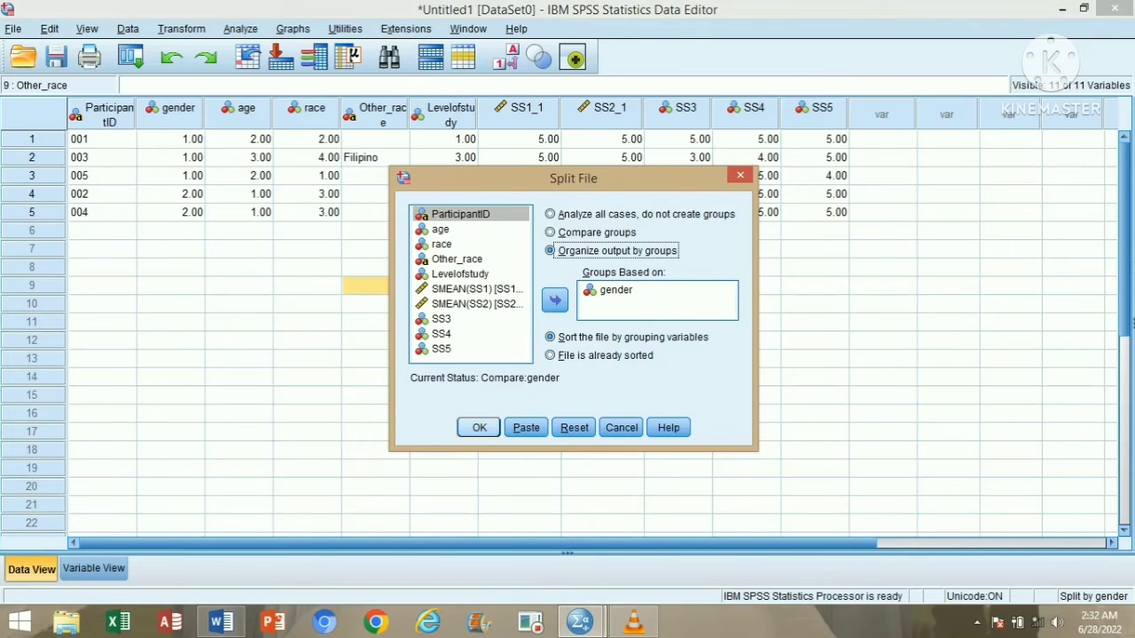
left_click(479, 427)
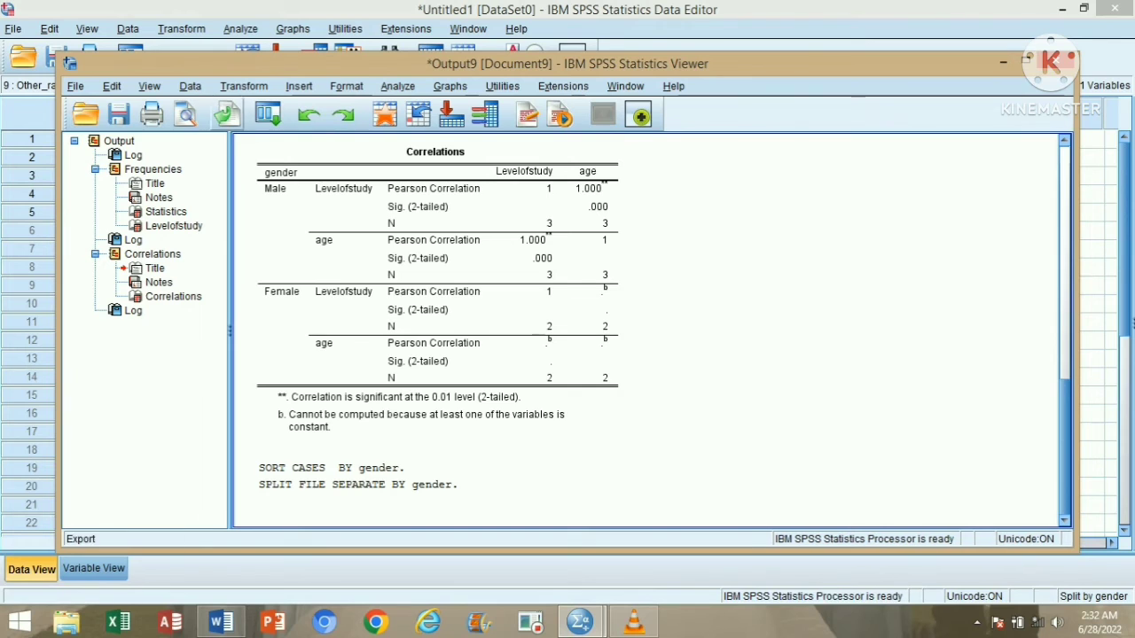
Step: Rerun the Levelofstudy frequencies with the same statistics under the organized-by-groups gender split
left_click(268, 113)
left_click(268, 113)
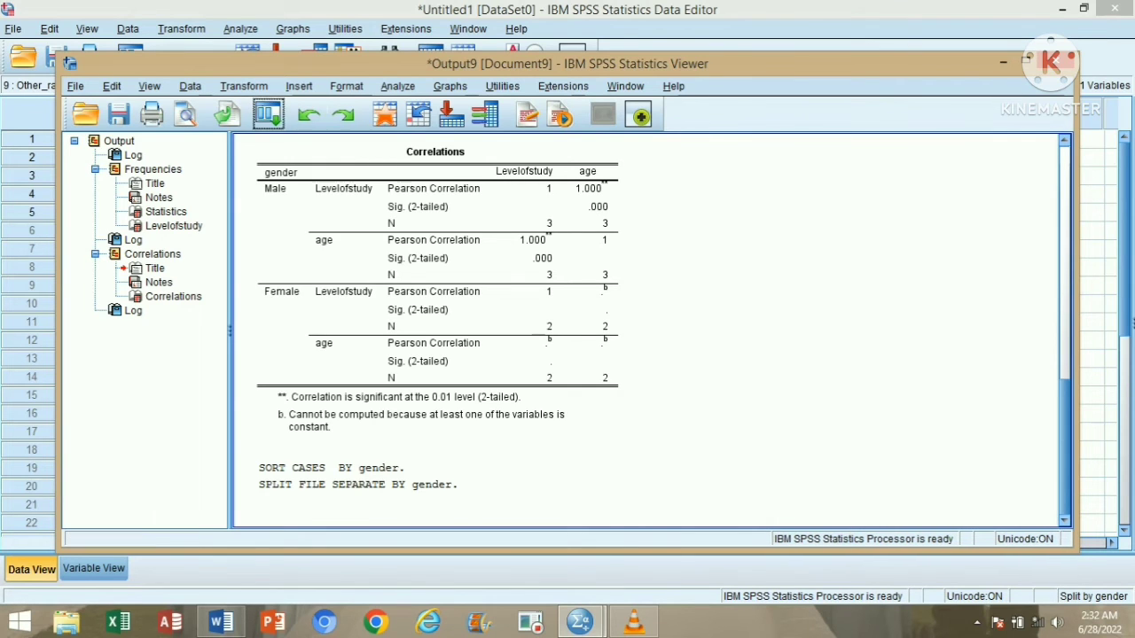
left_click(268, 113)
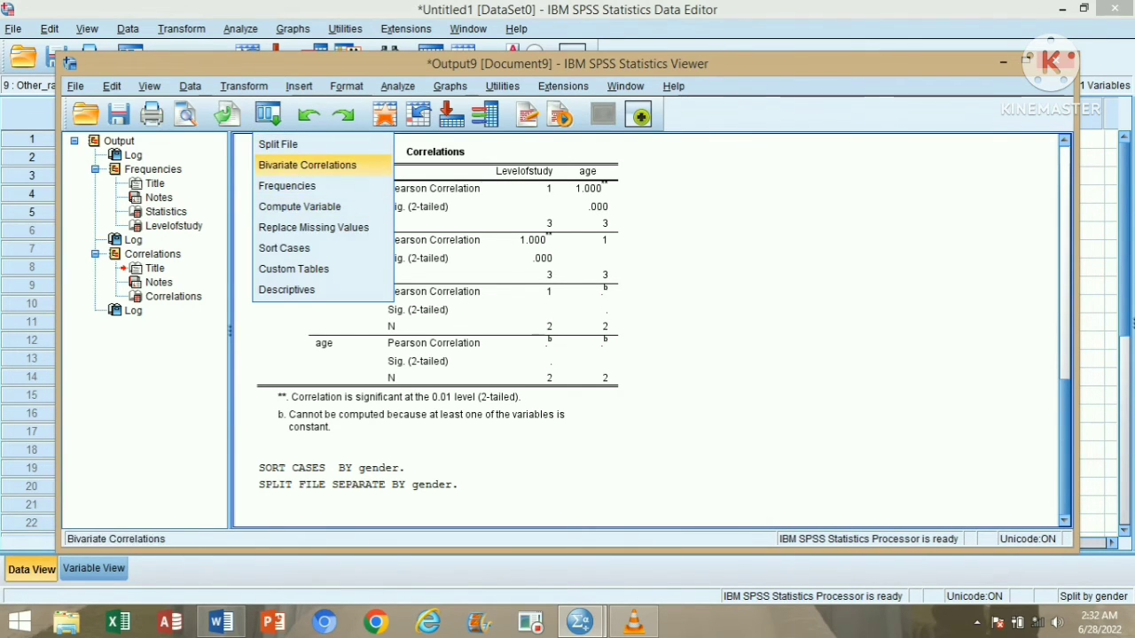
left_click(287, 186)
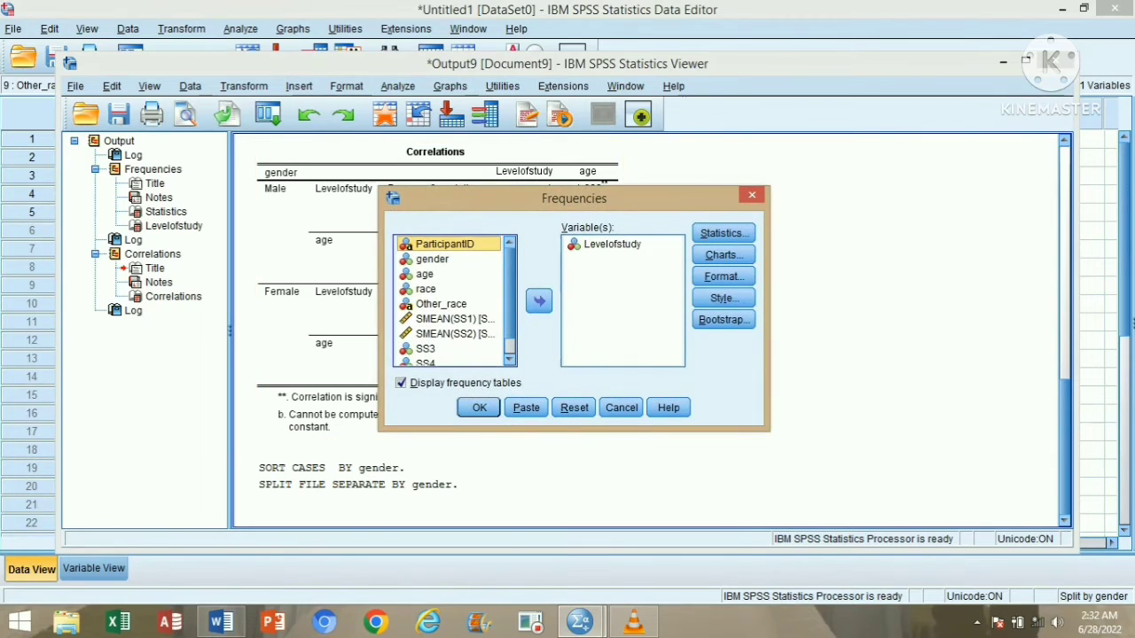
left_click(479, 408)
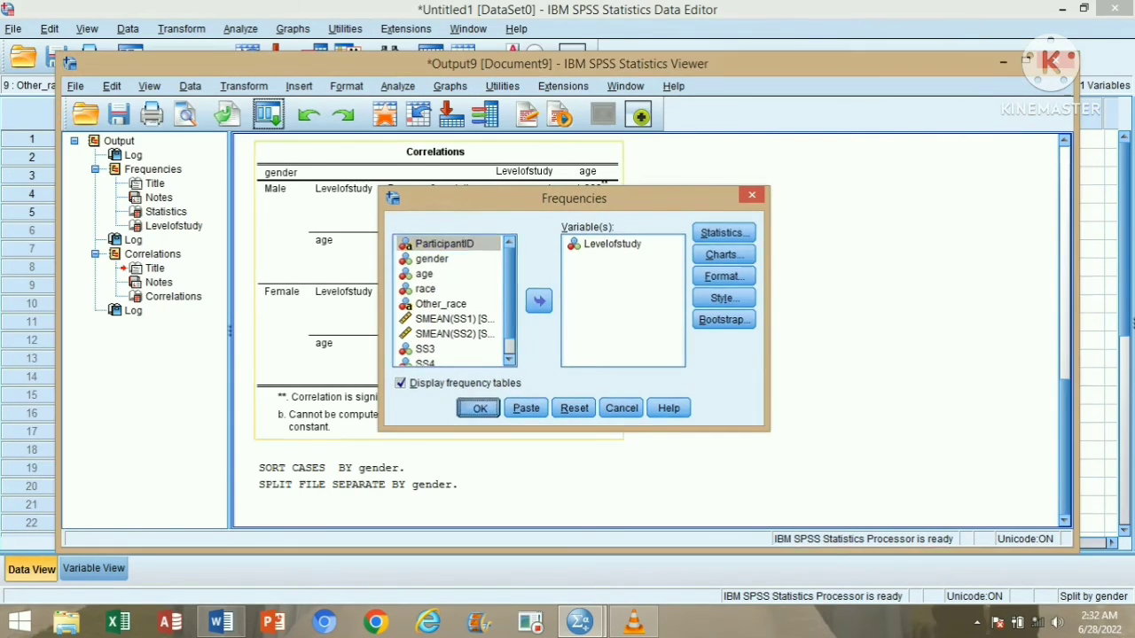
Step: Examine the Levelofstudy statistics and frequency tables of the male and female groups in the output
left_click_drag(1064, 404, 1065, 446)
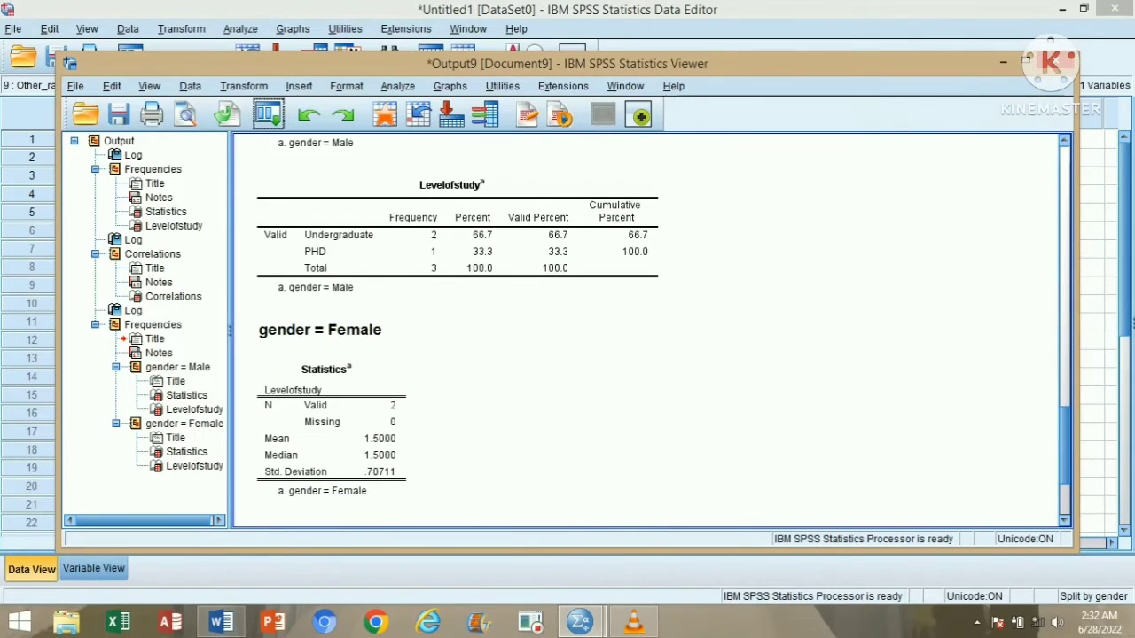
scroll(652, 331, "up", 1)
scroll(652, 331, "up", 3)
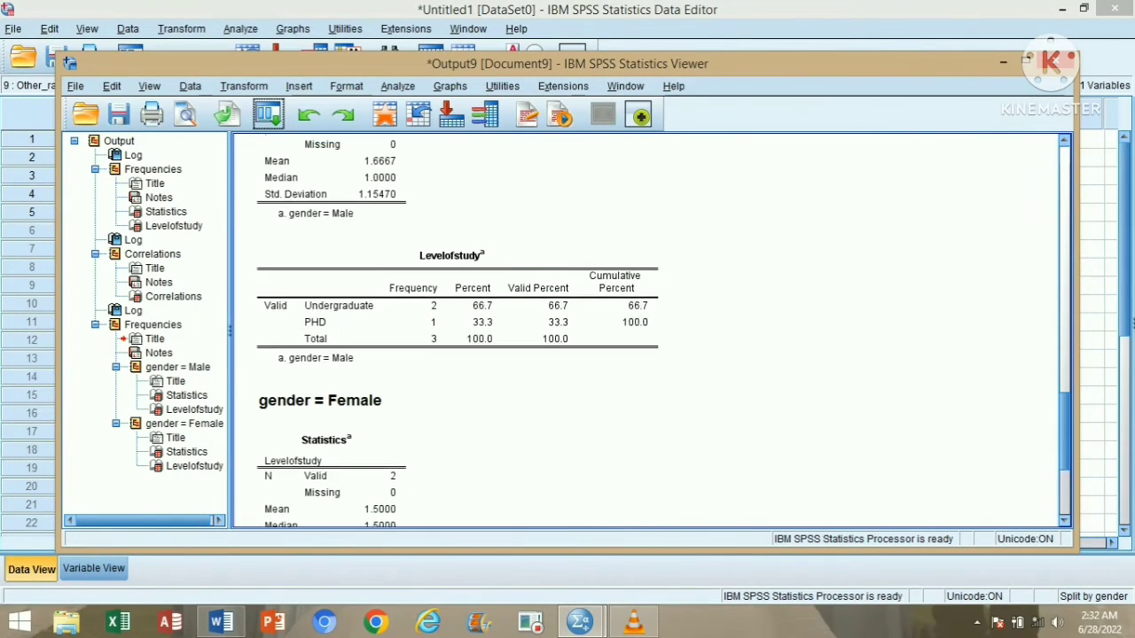
scroll(651, 330, "up", 2)
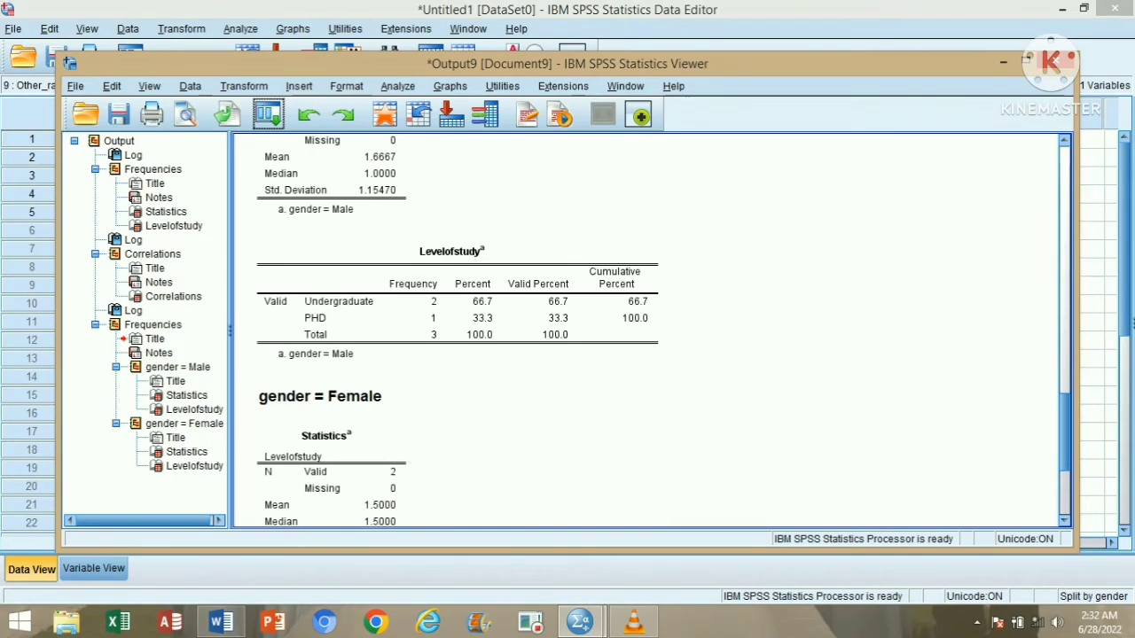
scroll(648, 328, "up", 1)
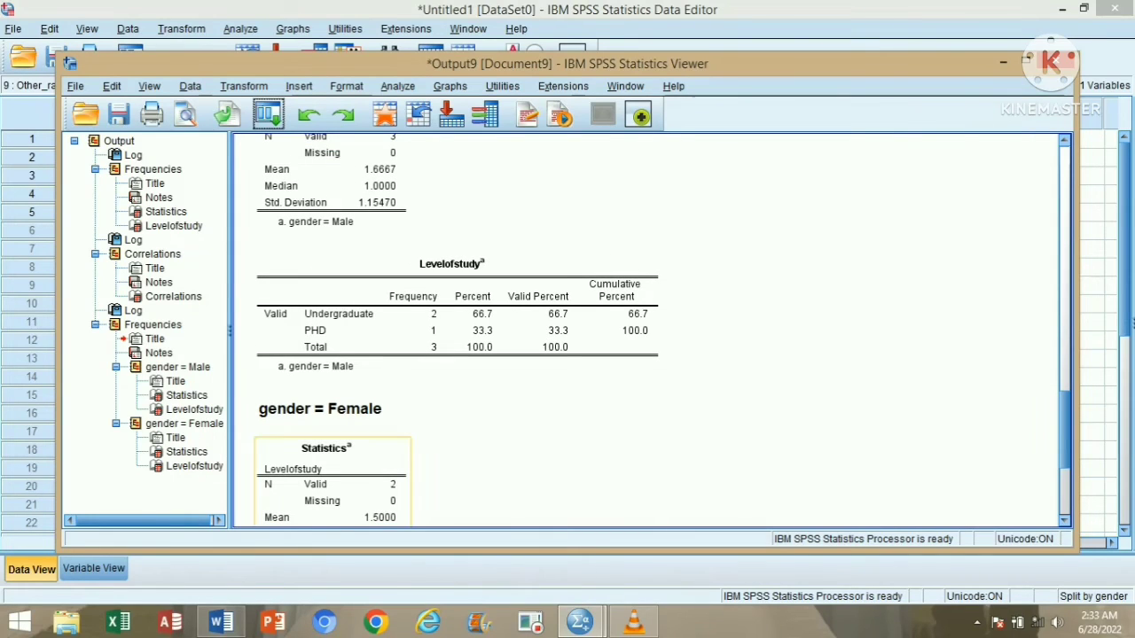
scroll(647, 328, "down", 3)
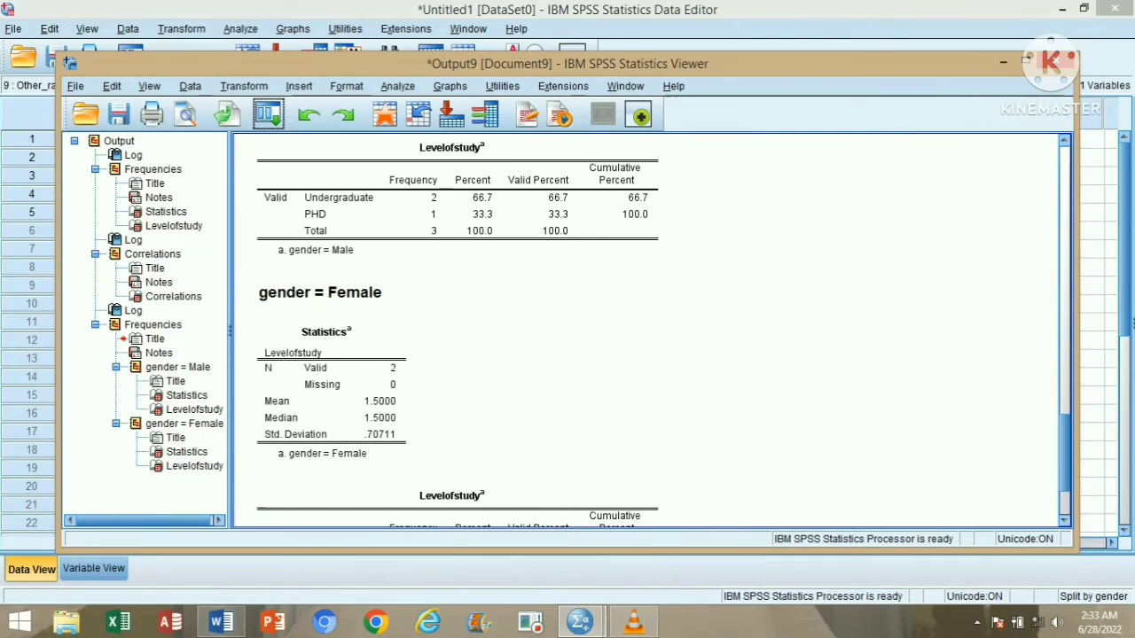
scroll(647, 328, "down", 3)
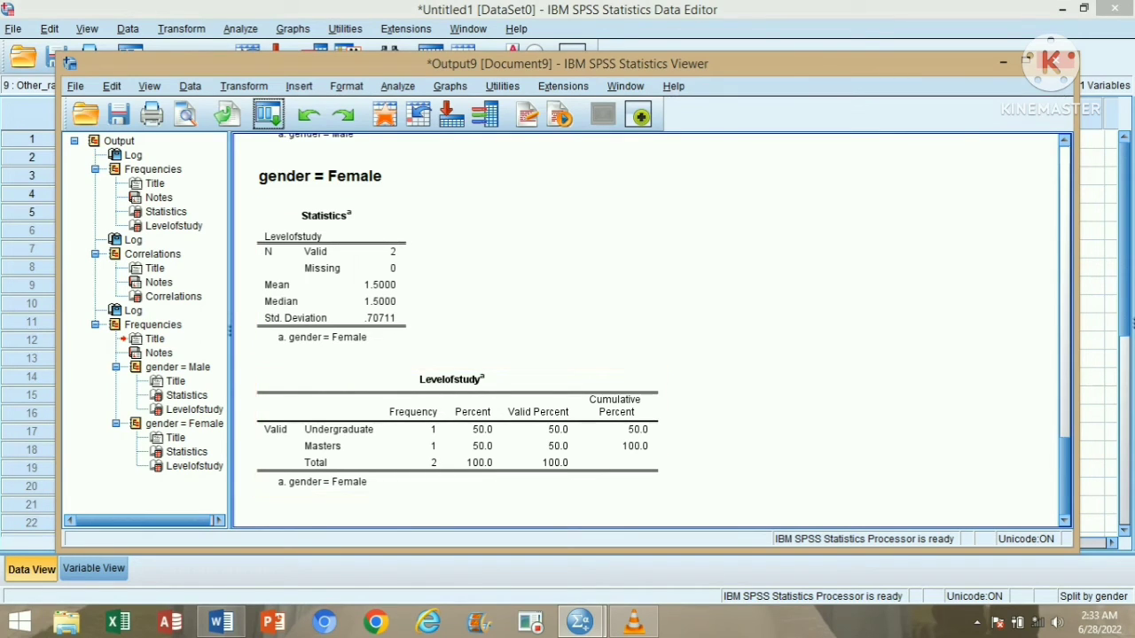
scroll(647, 328, "up", 8)
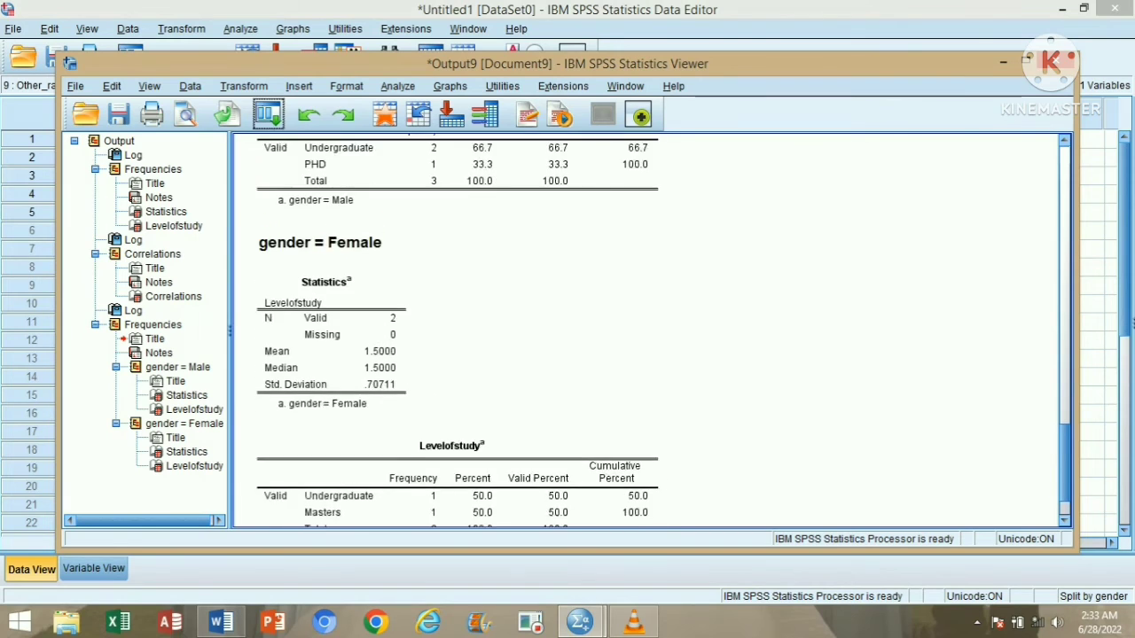
scroll(647, 328, "up", 1)
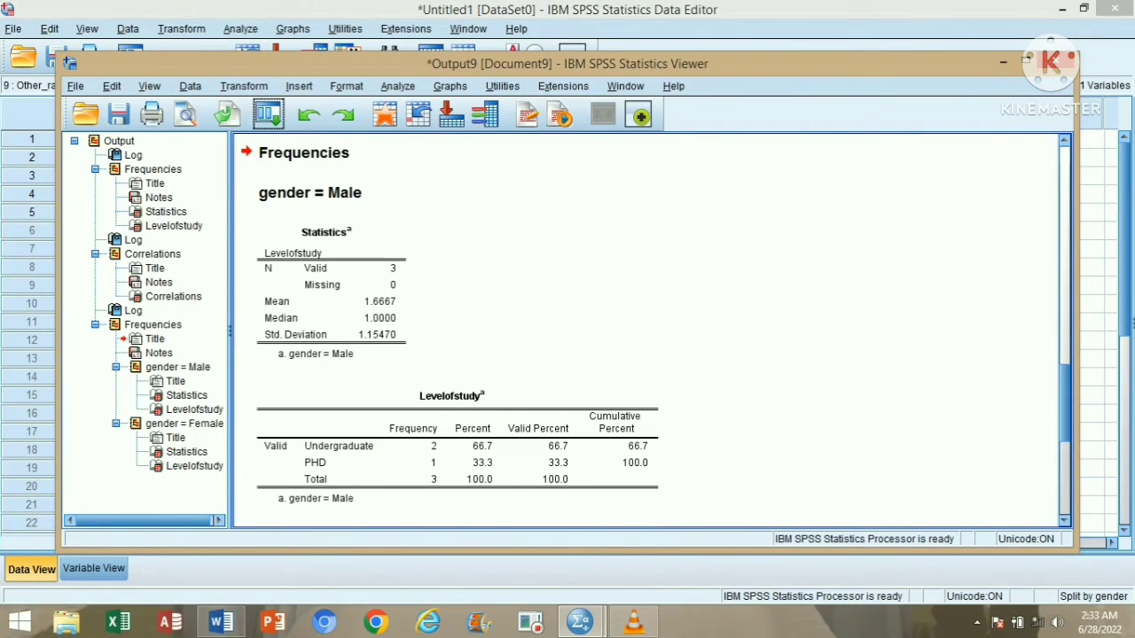
scroll(647, 328, "down", 5)
scroll(647, 328, "down", 1)
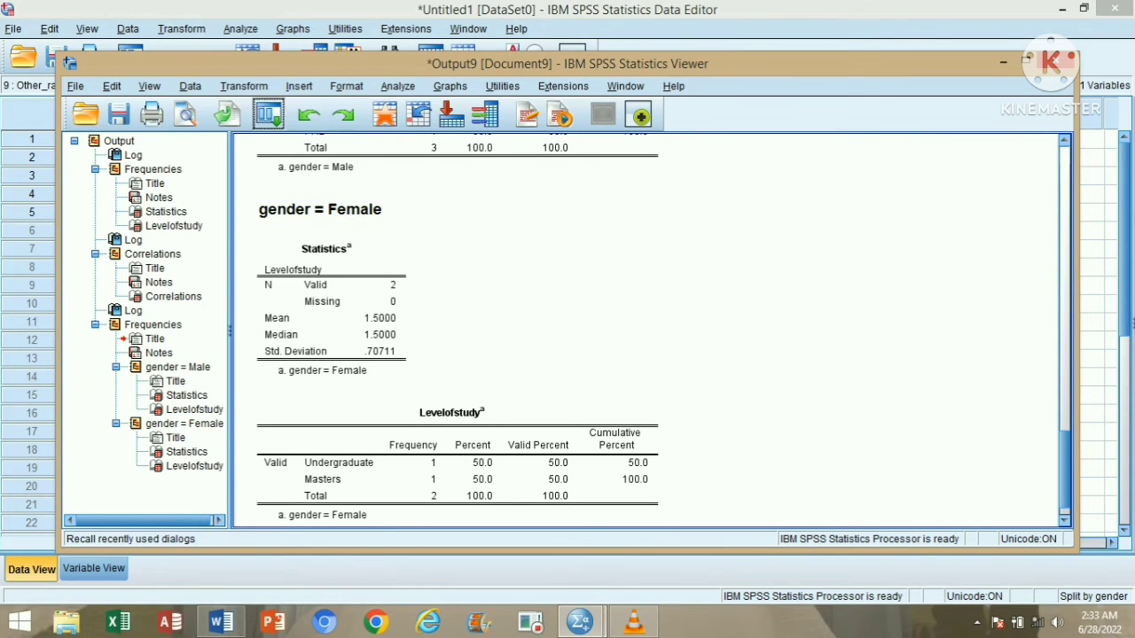
Step: Rerun the two-tailed Pearson correlation of Levelofstudy and age and review the tables for both gender groups
left_click(267, 114)
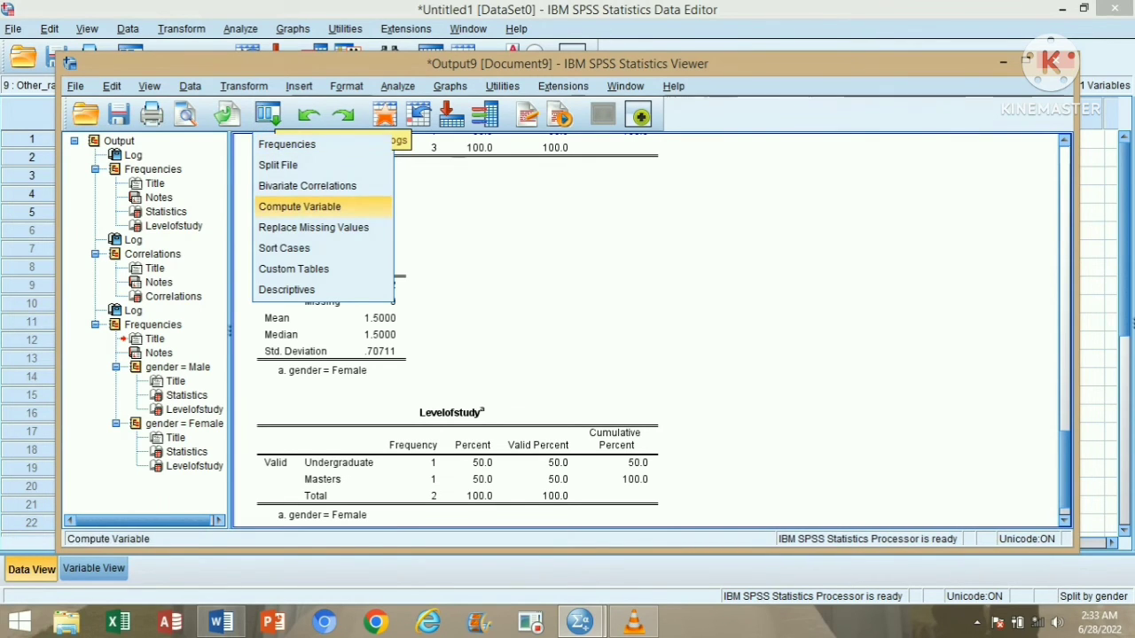
key("Up")
key("Return")
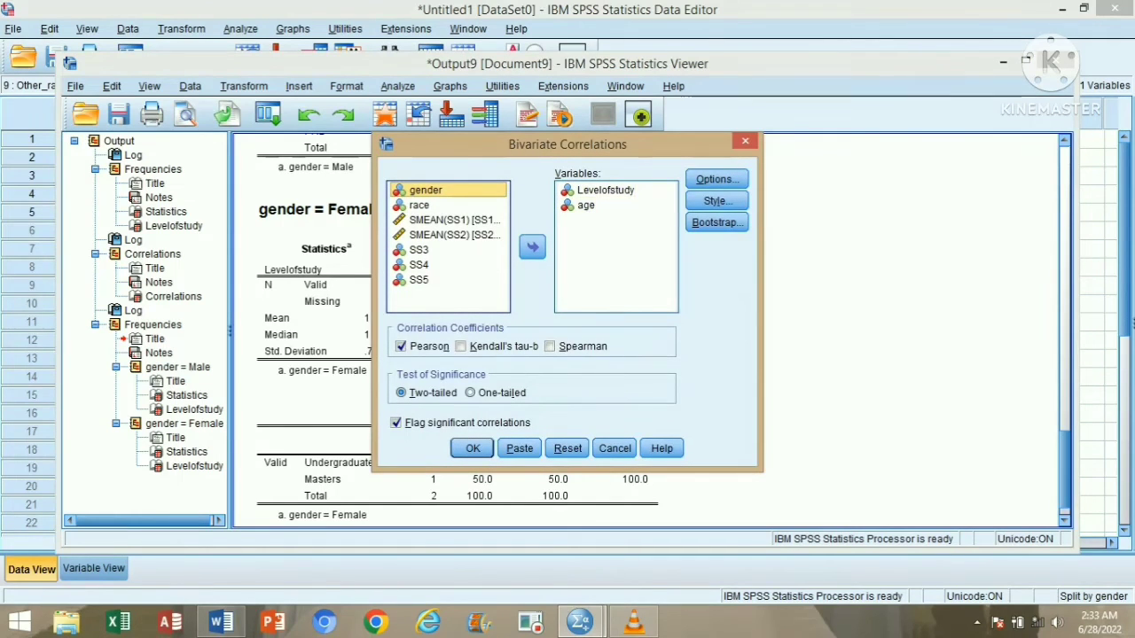
left_click(473, 448)
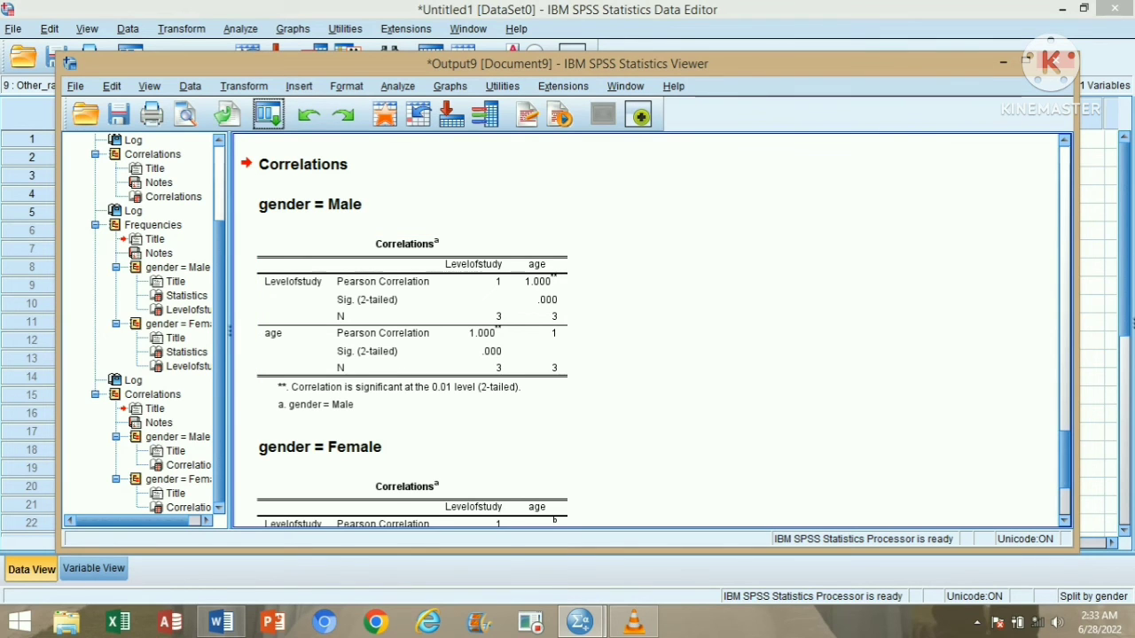
scroll(647, 330, "up", 1)
scroll(647, 329, "down", 6)
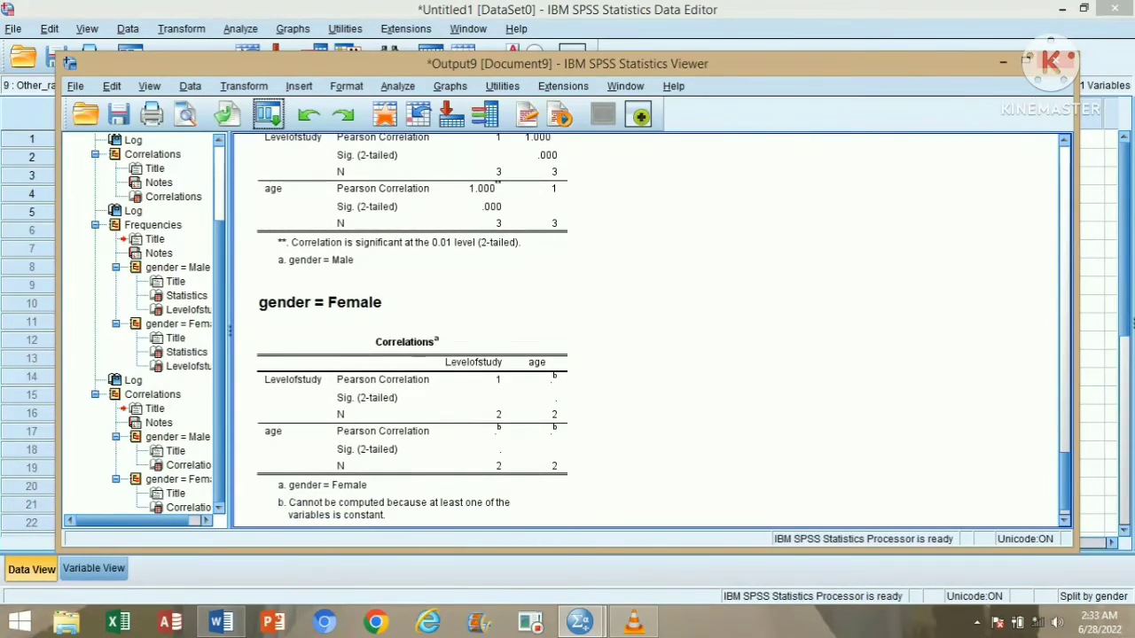
scroll(648, 329, "up", 3)
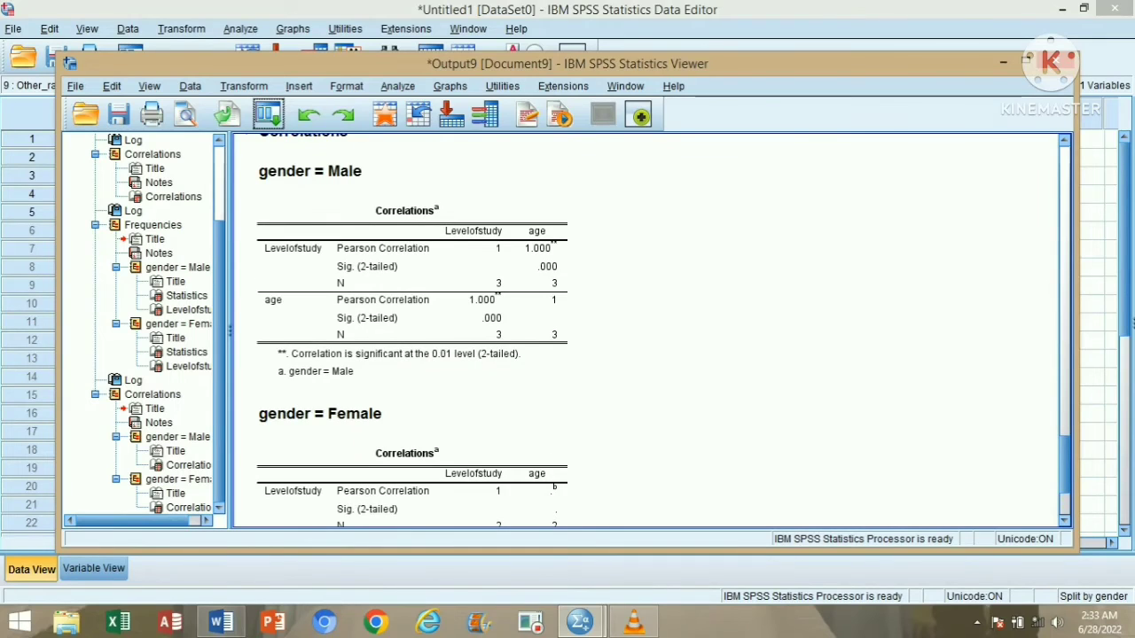
Step: Turn off the file split by setting it to Analyze all cases, do not create groups, and return to the data
left_click(1002, 60)
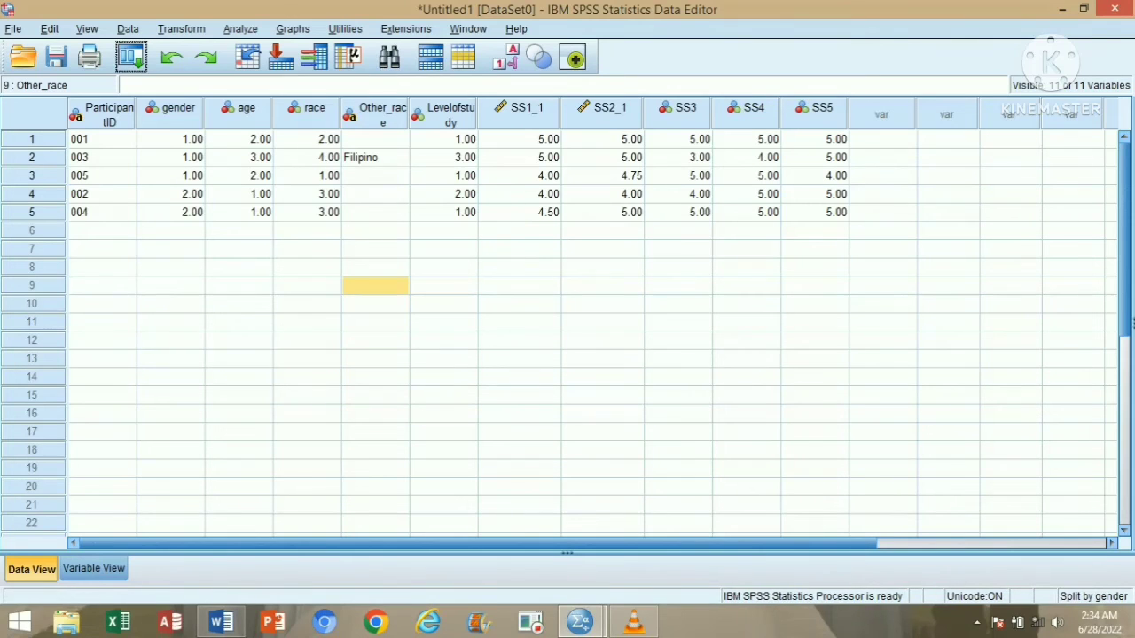
left_click(128, 29)
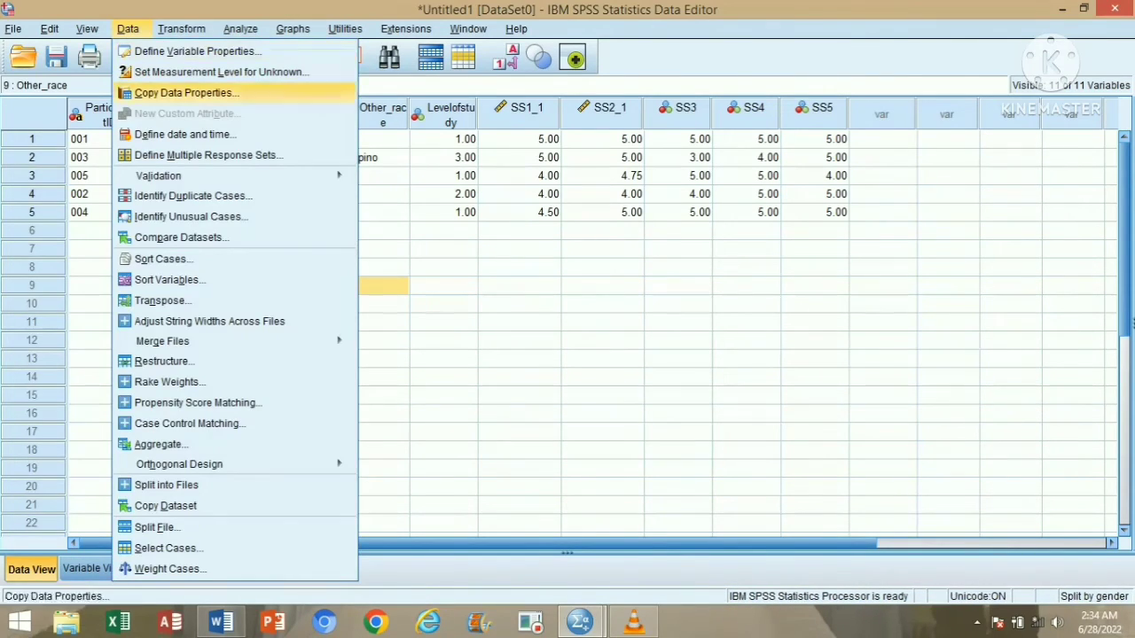
left_click(157, 527)
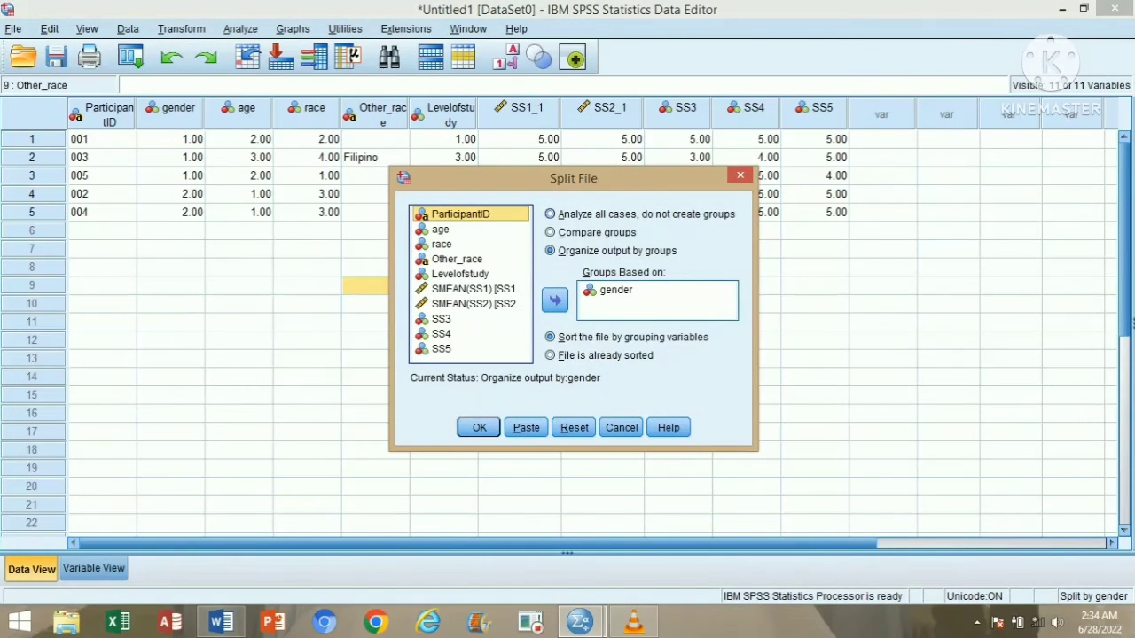
left_click(551, 214)
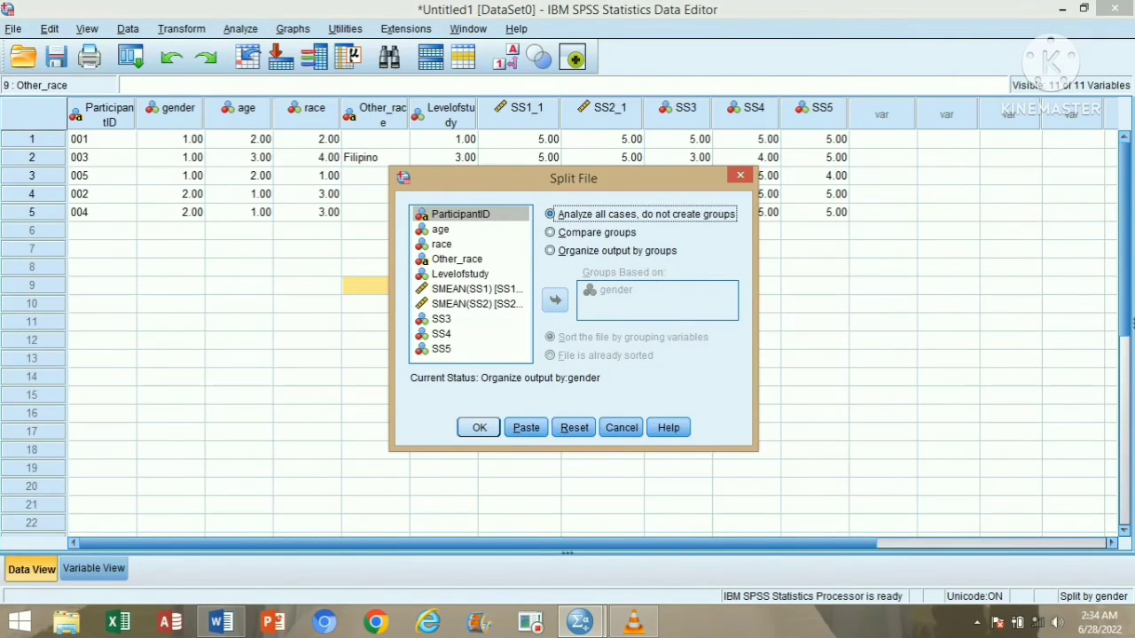
key("Return")
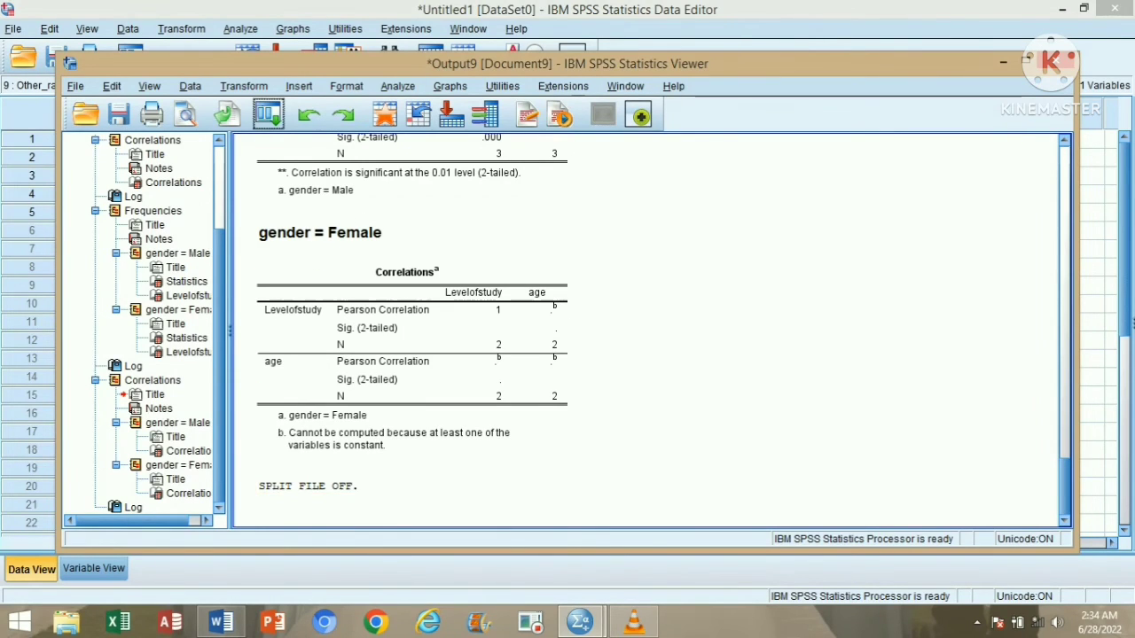
left_click(1003, 62)
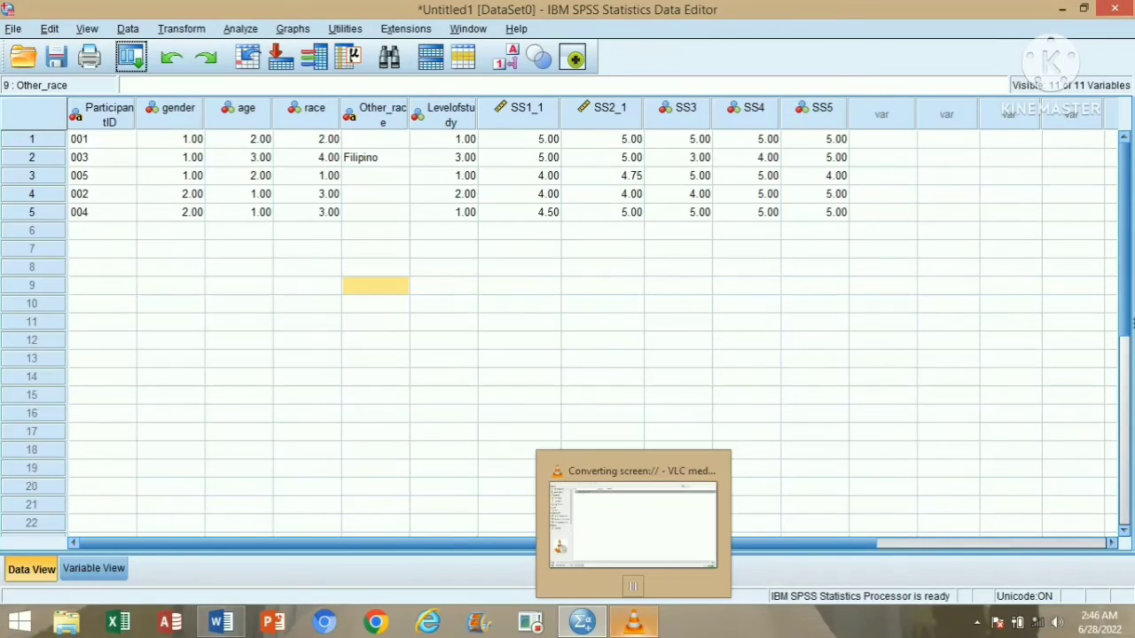
Step: Lay out a custom table with Levelofstudy and race stacked in the rows and gender and age side by side in the columns
mouse_move(581, 621)
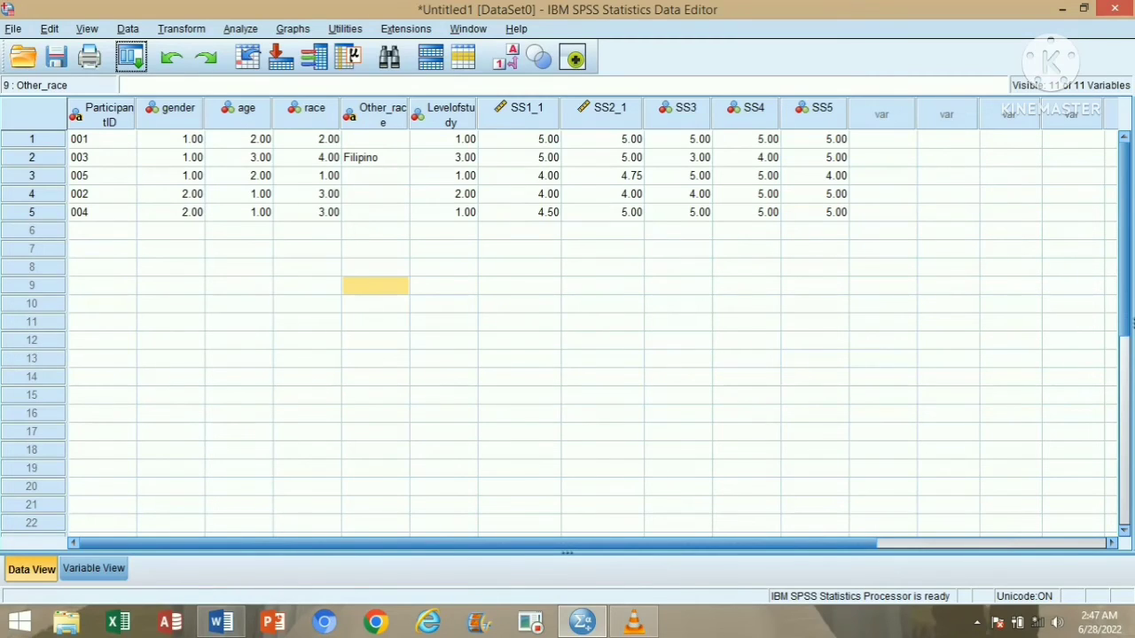
left_click(240, 29)
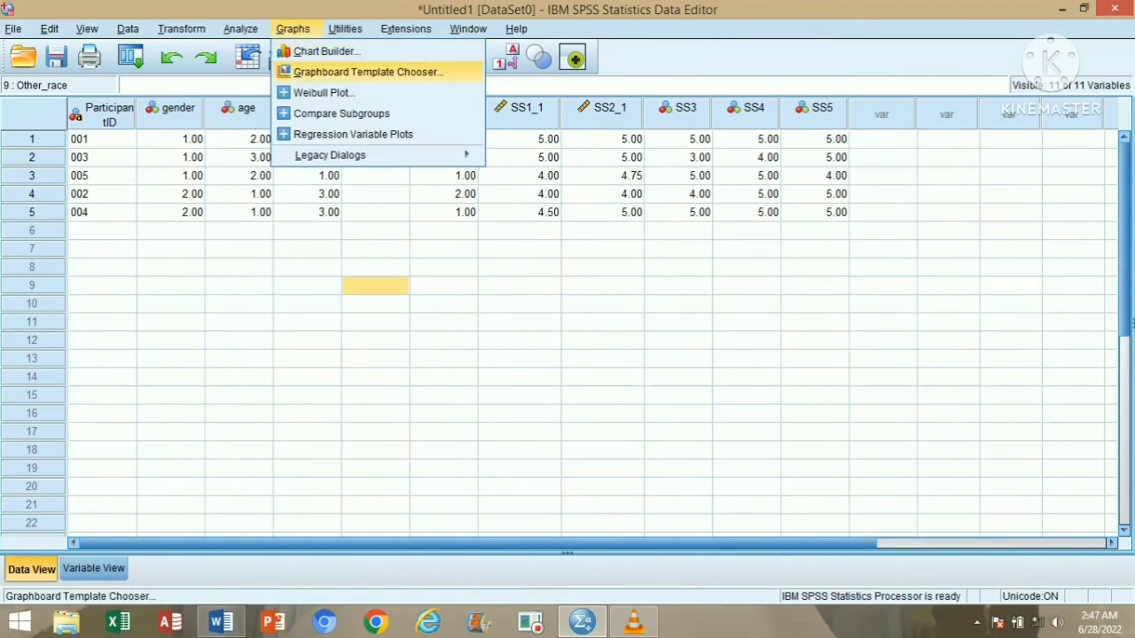
left_click(240, 29)
left_click(240, 29)
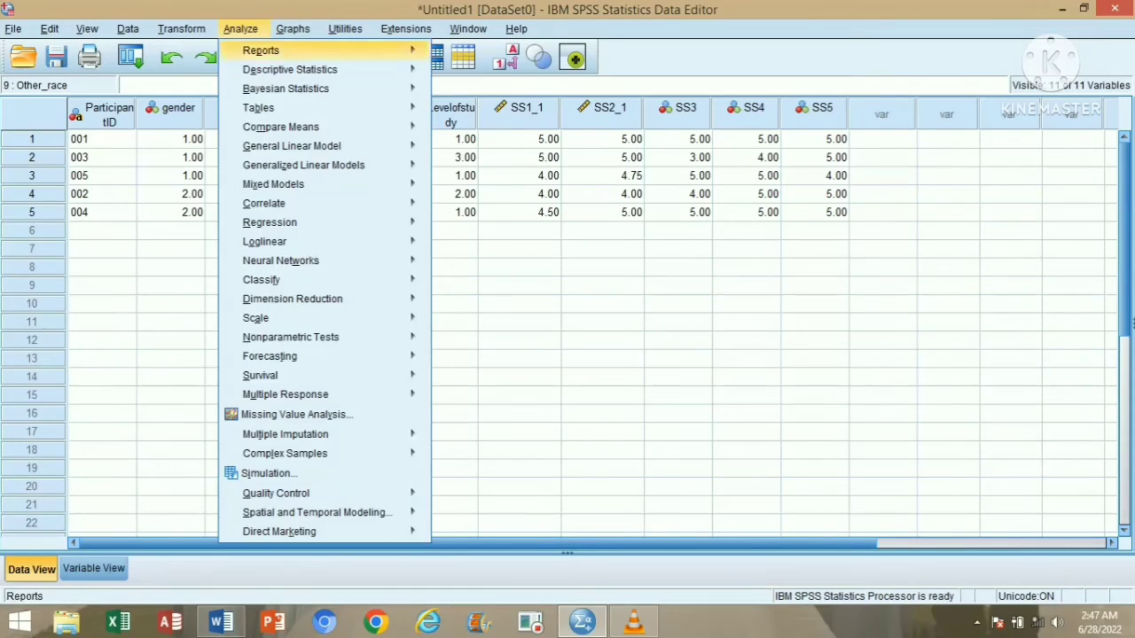
mouse_move(266, 108)
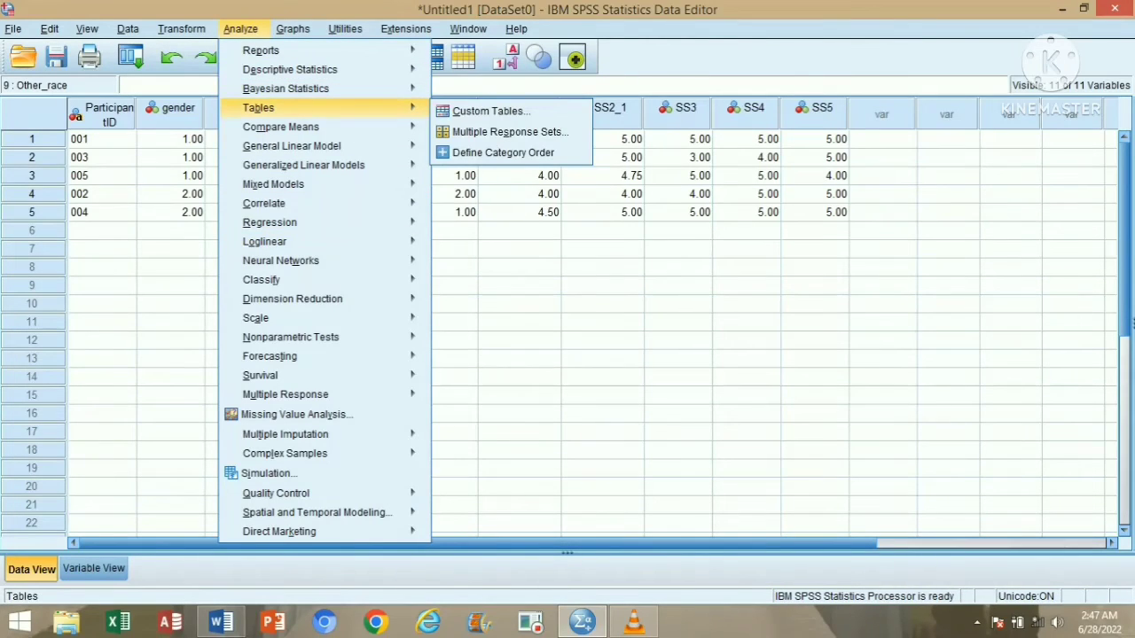
left_click(490, 111)
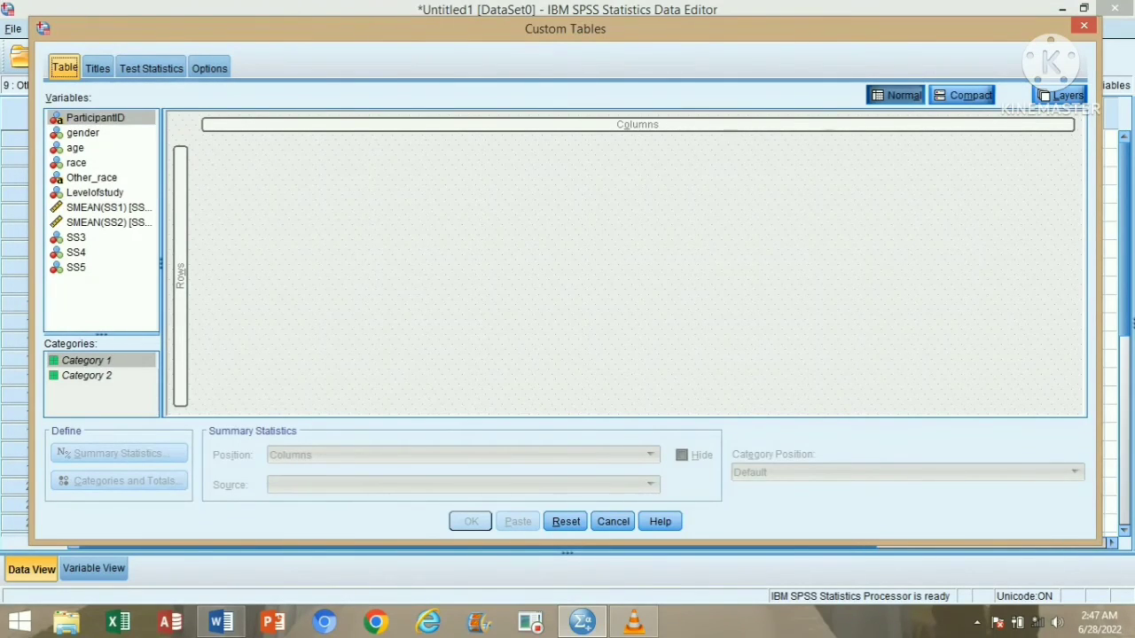
left_click_drag(95, 192, 258, 224)
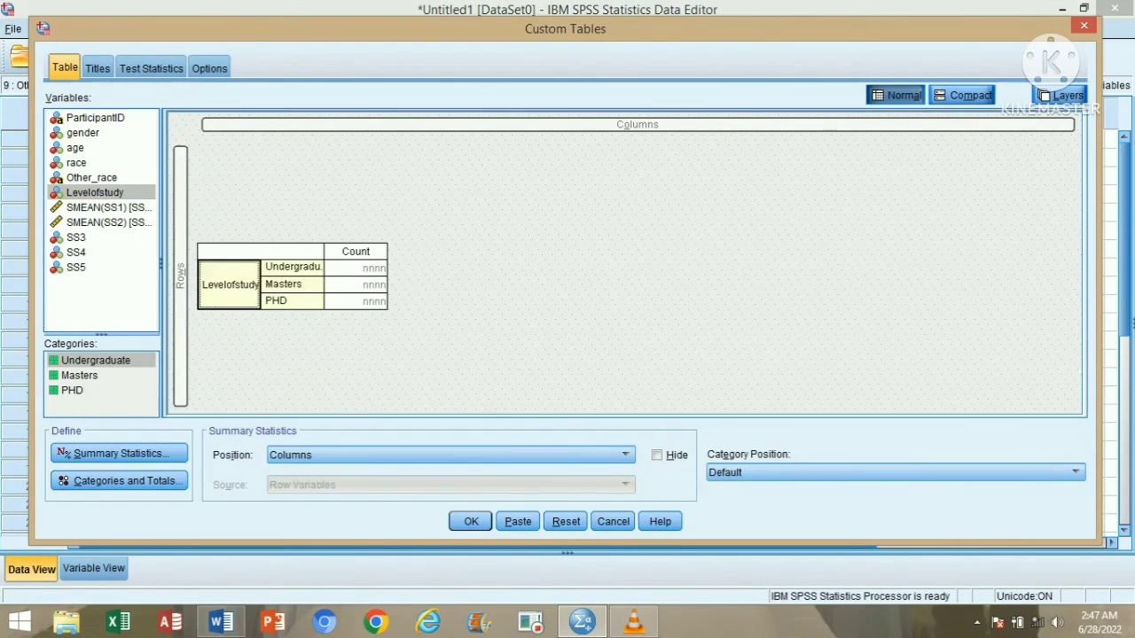
left_click_drag(82, 132, 461, 164)
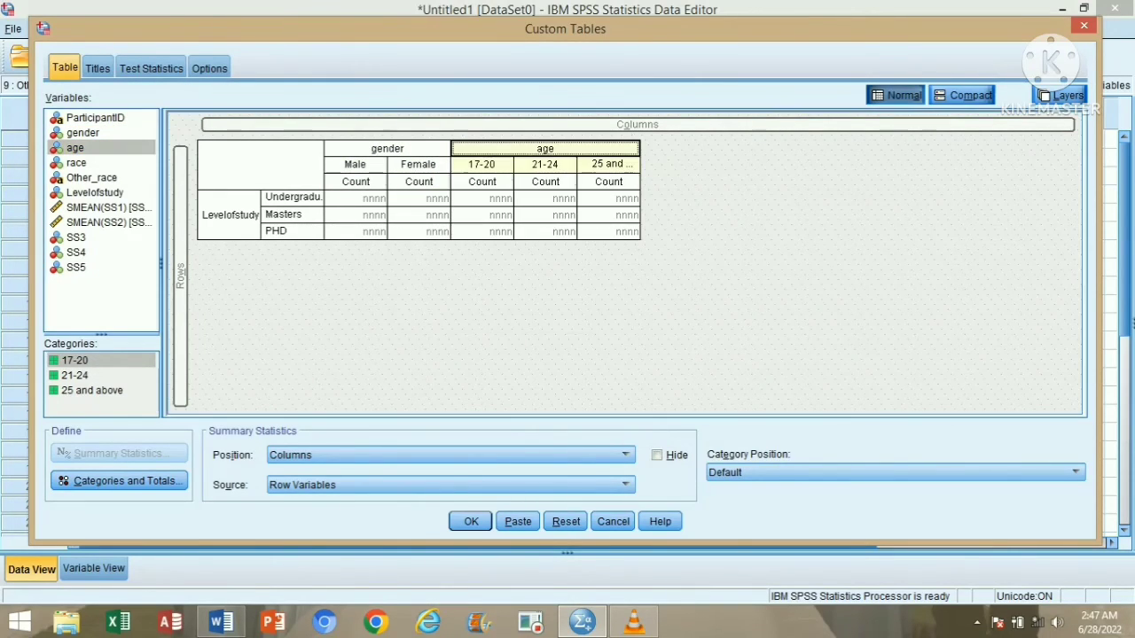
left_click_drag(77, 162, 224, 252)
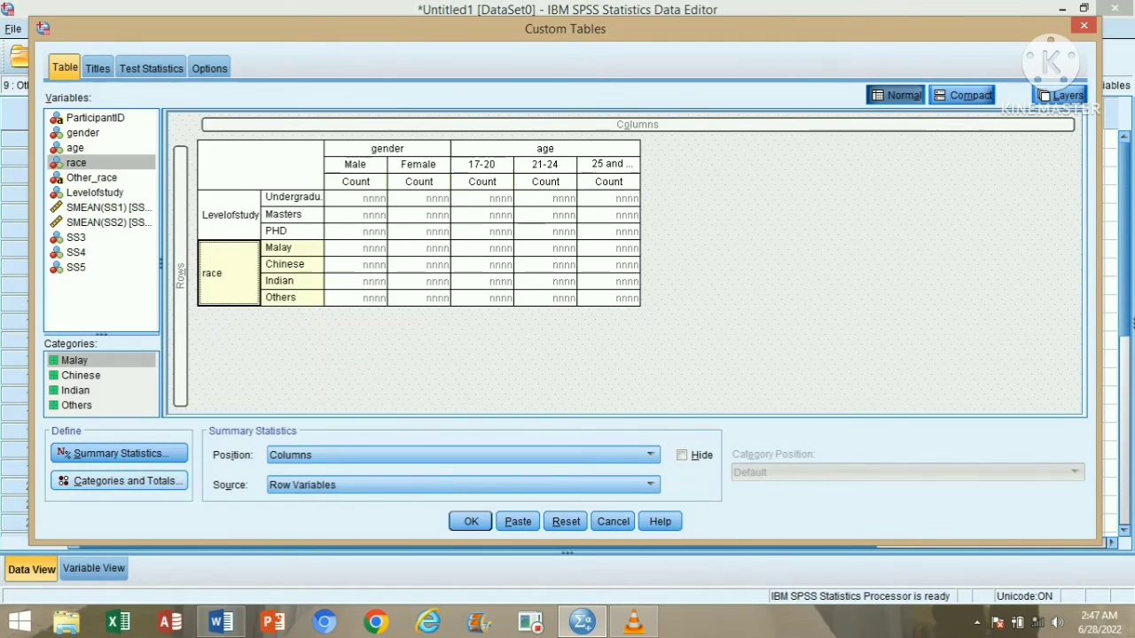
Step: Add a Total category to the race variable in the custom table
left_click(124, 481)
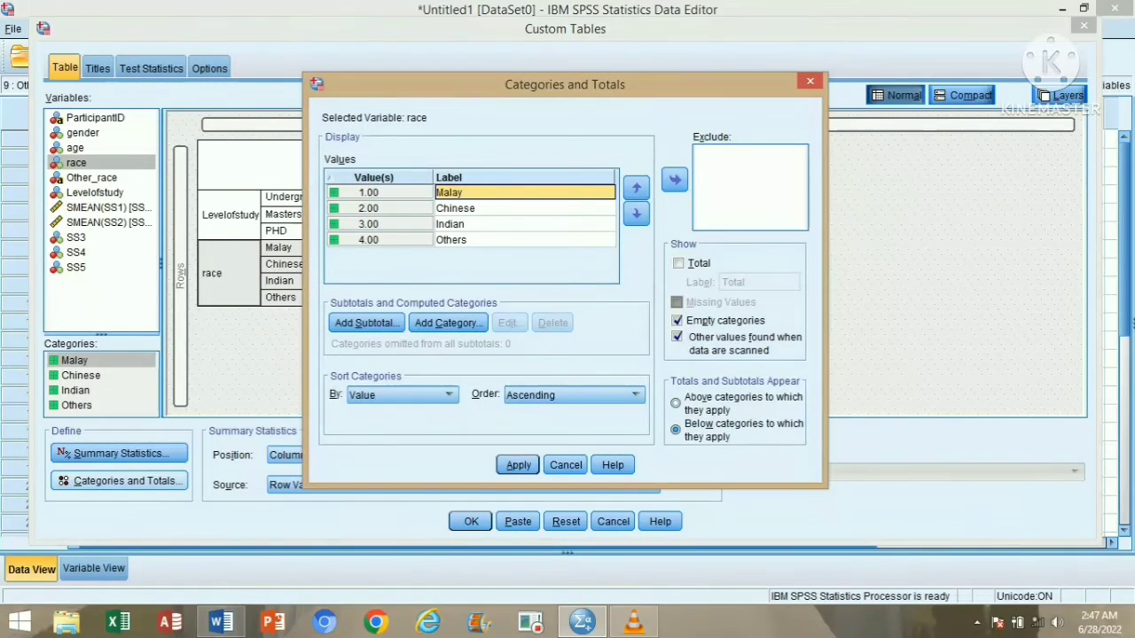
left_click(679, 264)
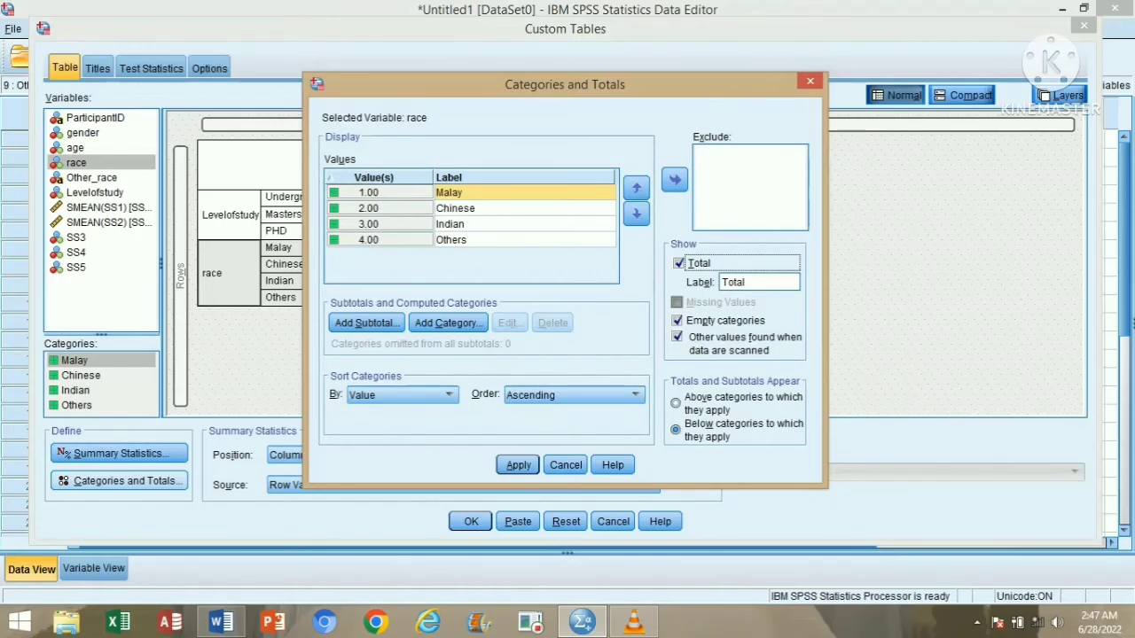
left_click(518, 465)
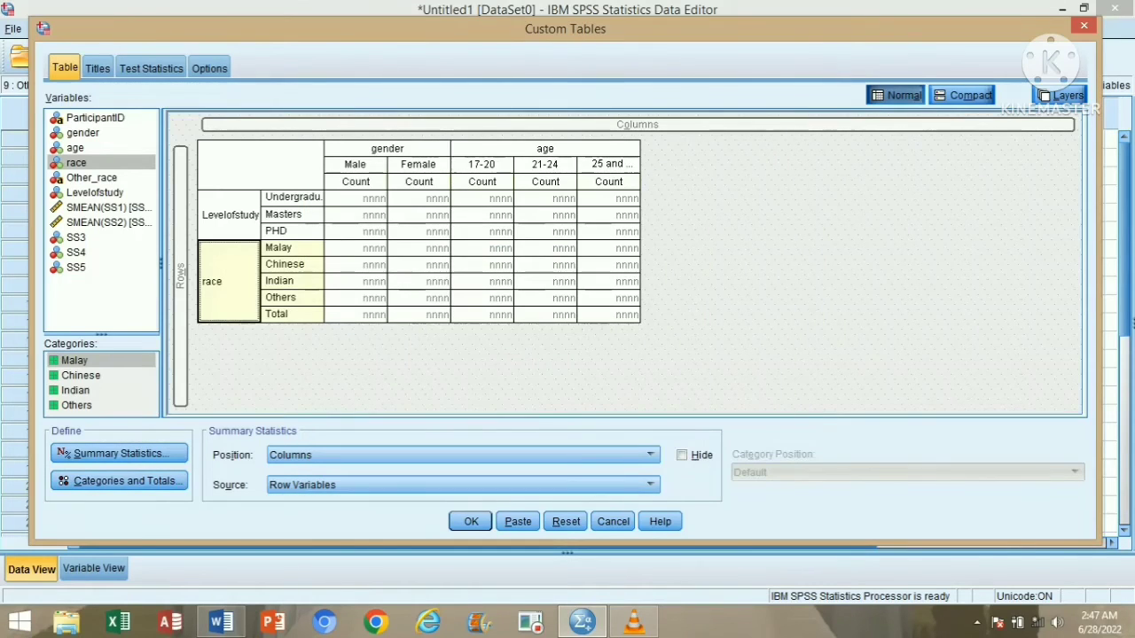
Step: Generate the custom table of Levelofstudy and race by gender and age, and open the pivot table options
left_click(471, 521)
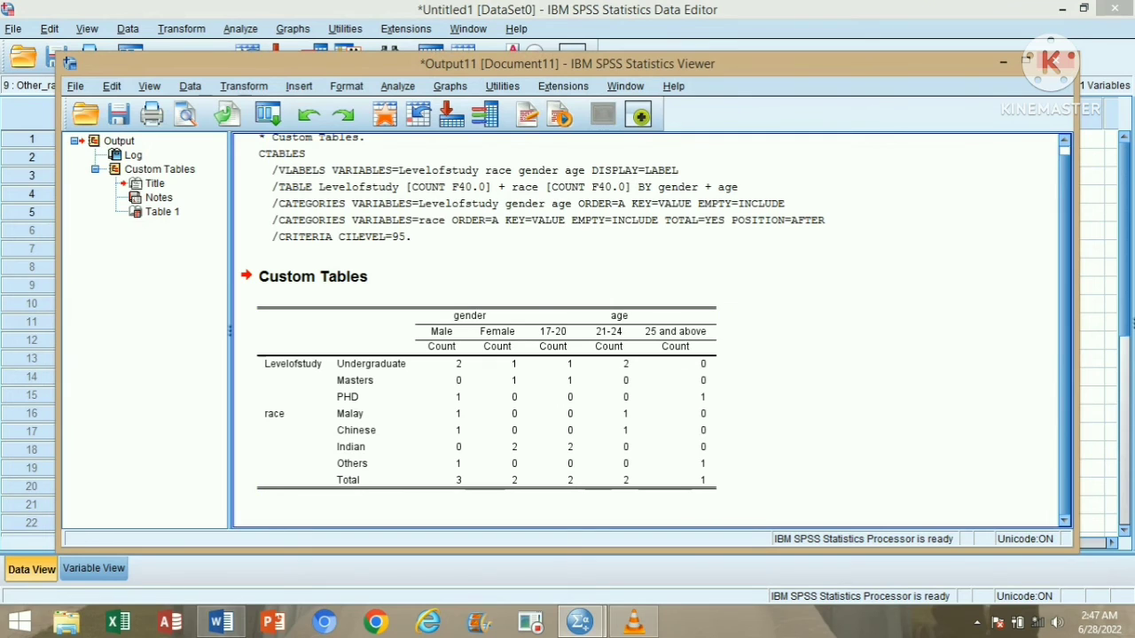
left_click(111, 86)
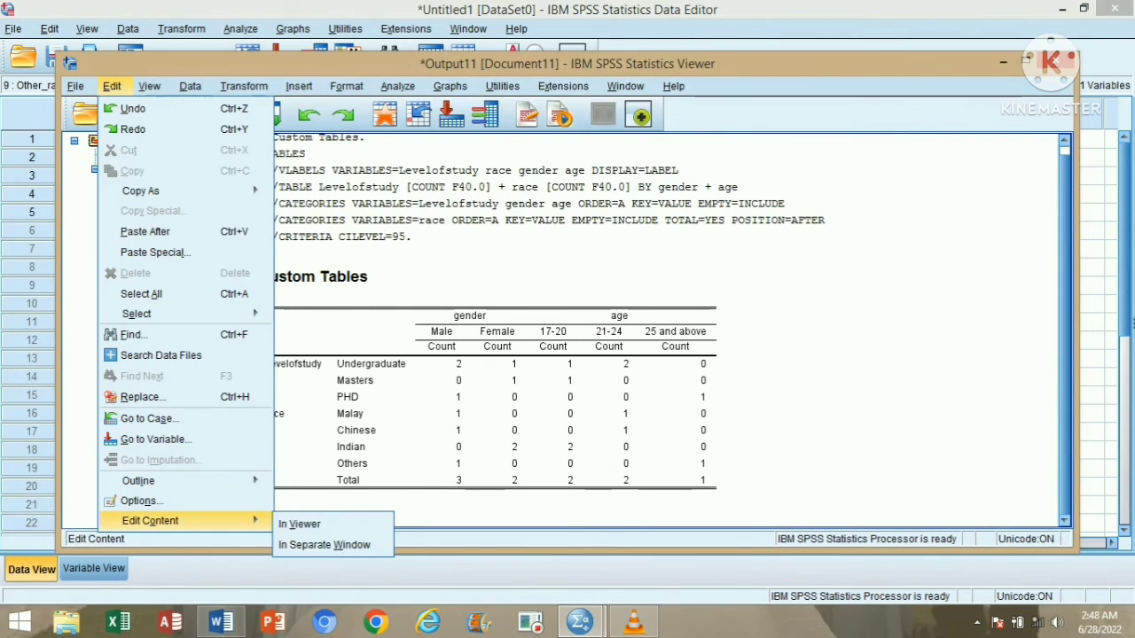
left_click(142, 501)
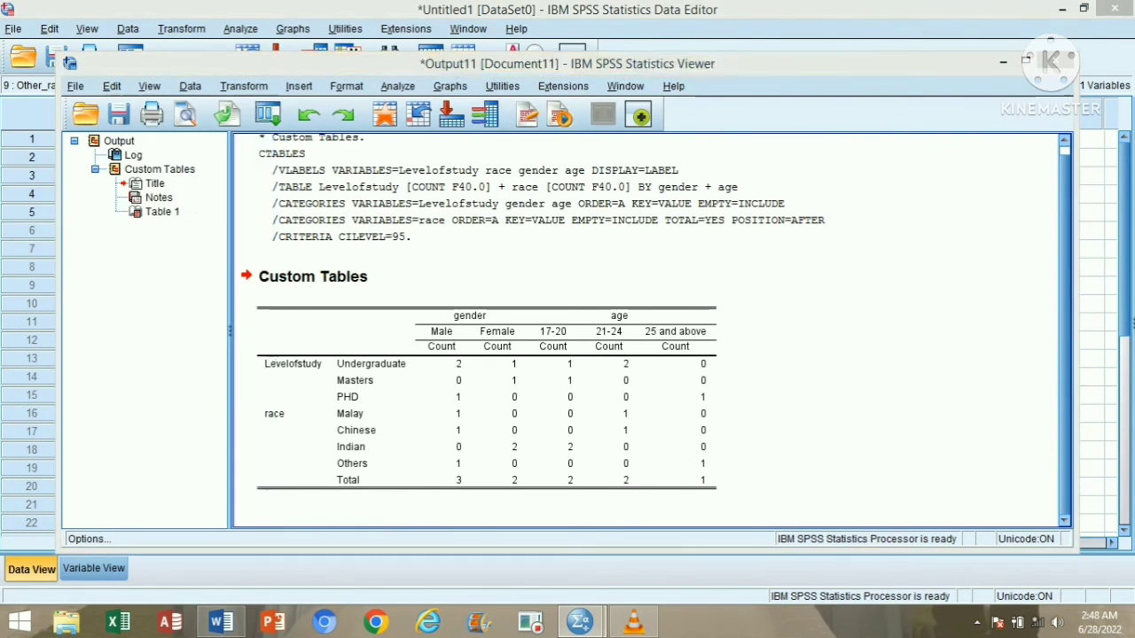
left_click(385, 62)
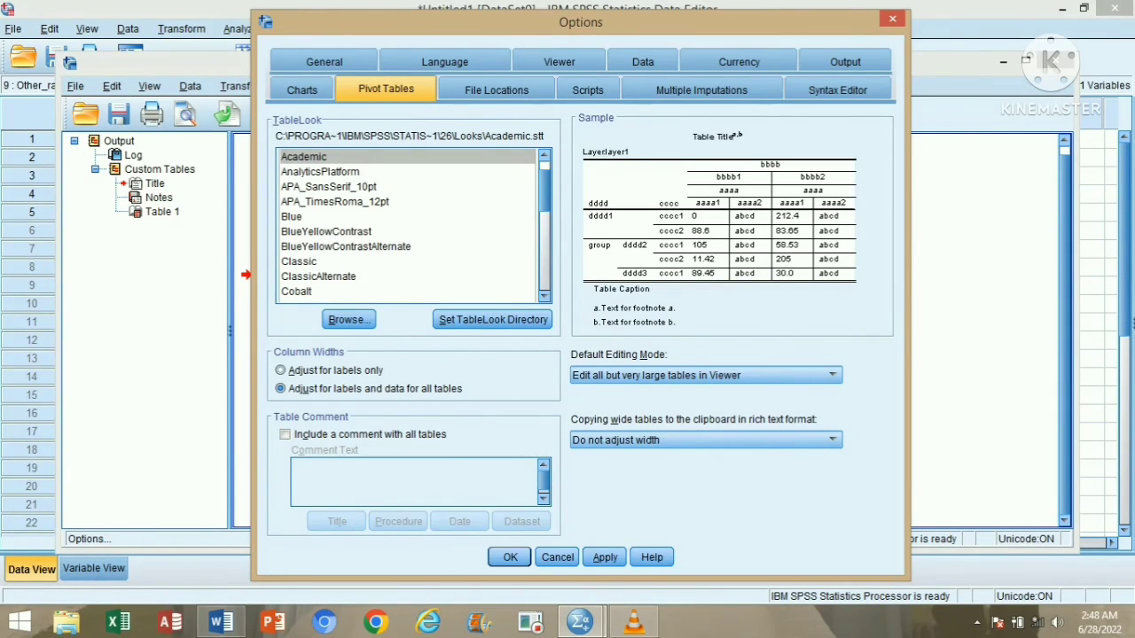
Step: Preview several TableLooks, including System Default, Classic Default, AnalyticsPlatform, Blue and BlueYellowContrast
scroll(408, 226, "up", 1)
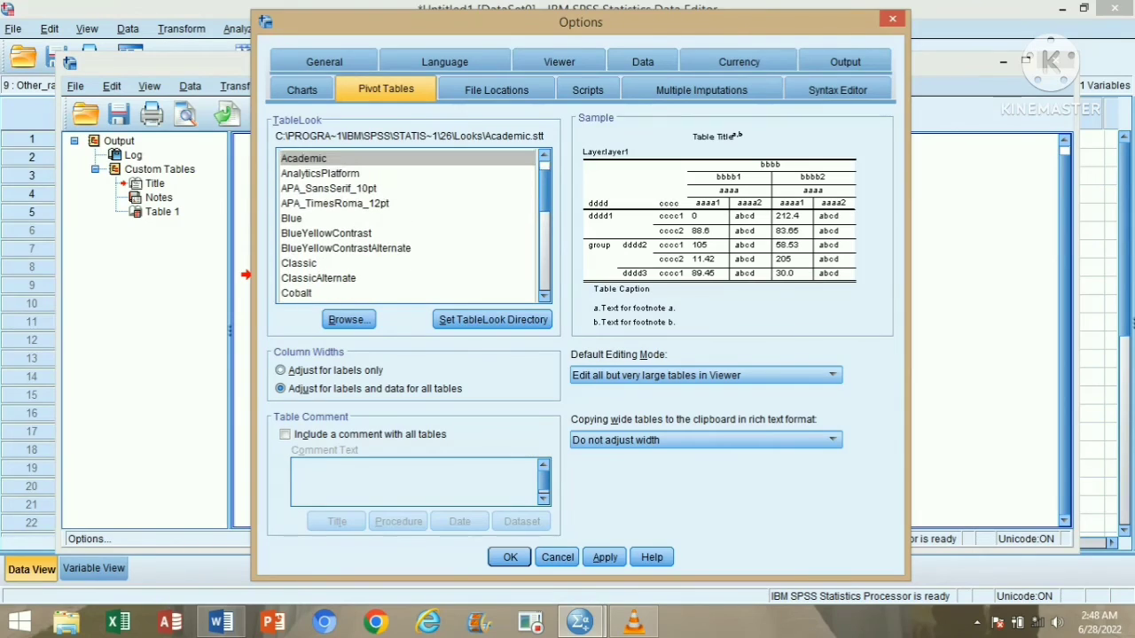
scroll(408, 226, "up", 1)
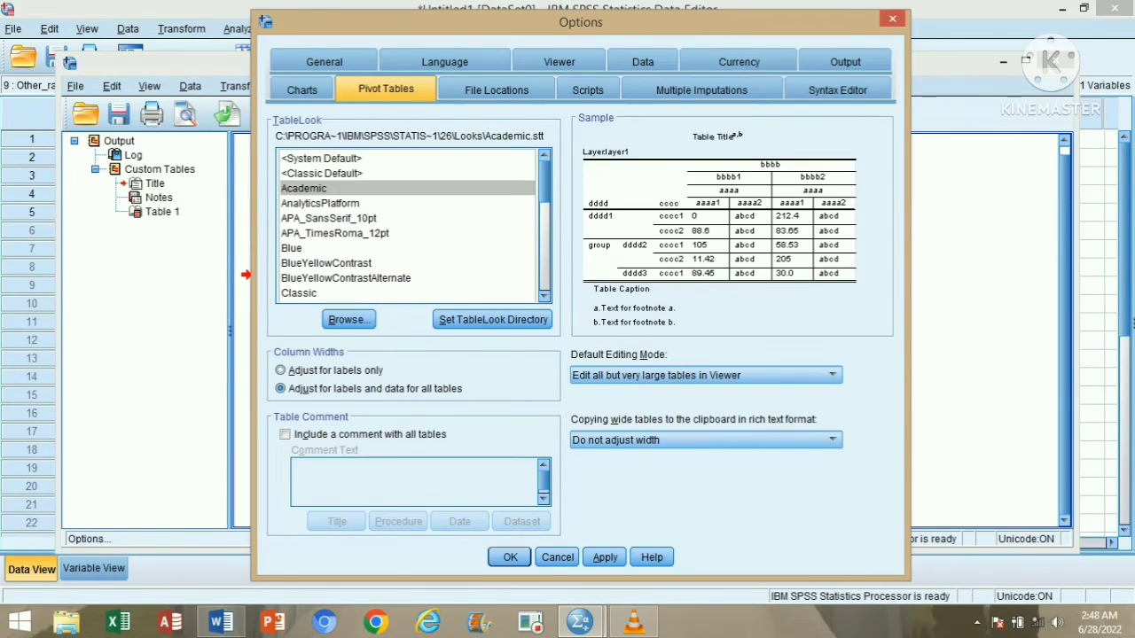
left_click(321, 159)
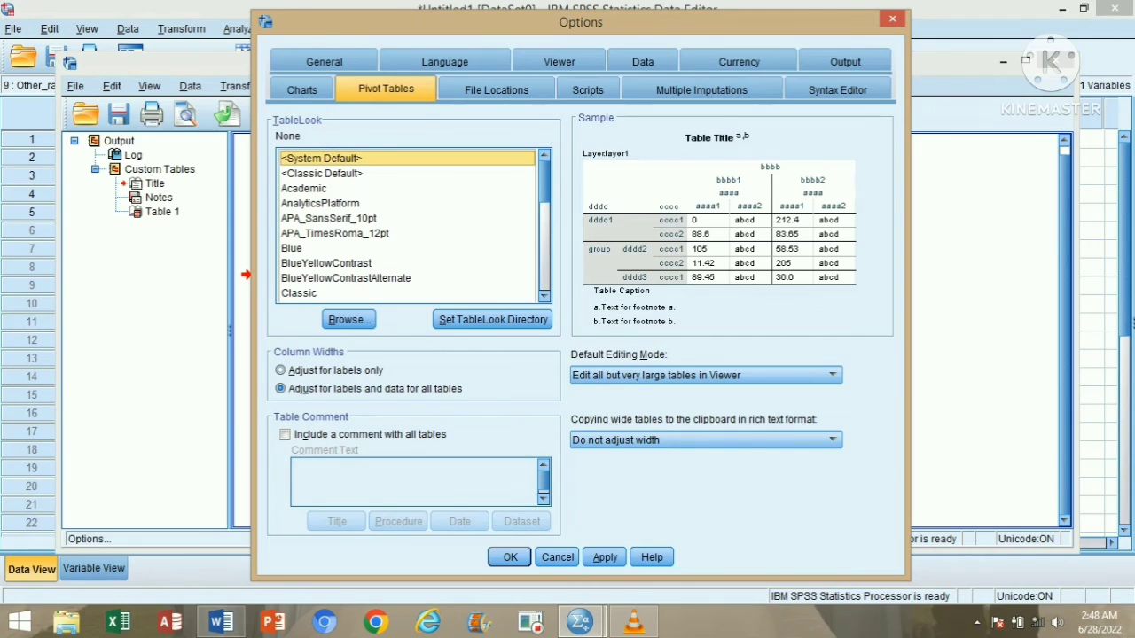
left_click(321, 174)
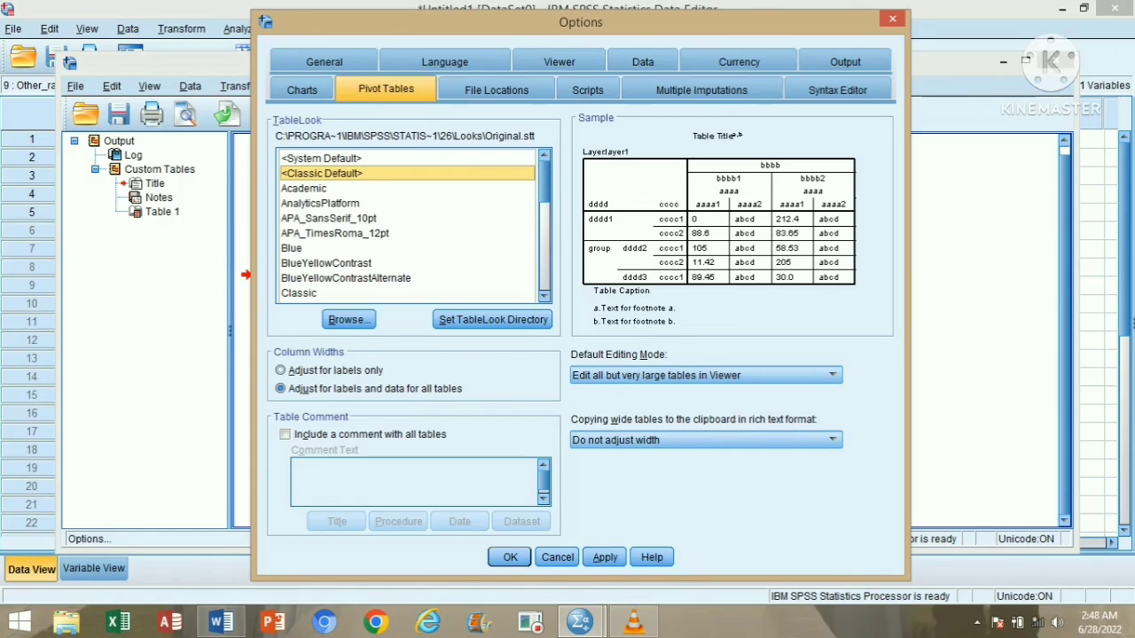
left_click(305, 189)
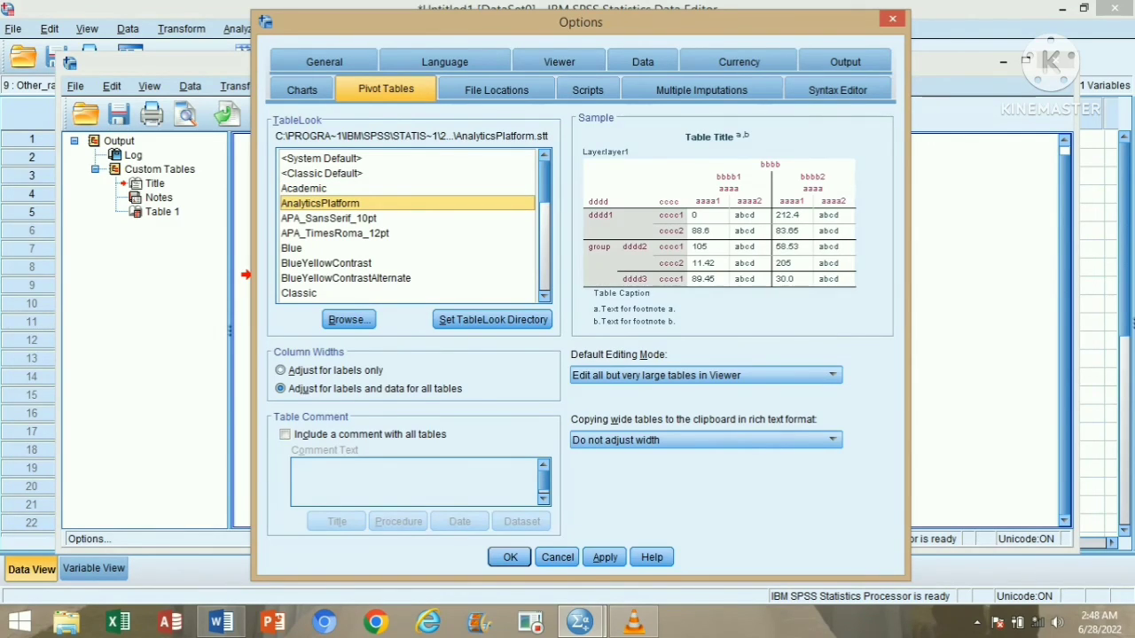
left_click(291, 249)
left_click(326, 264)
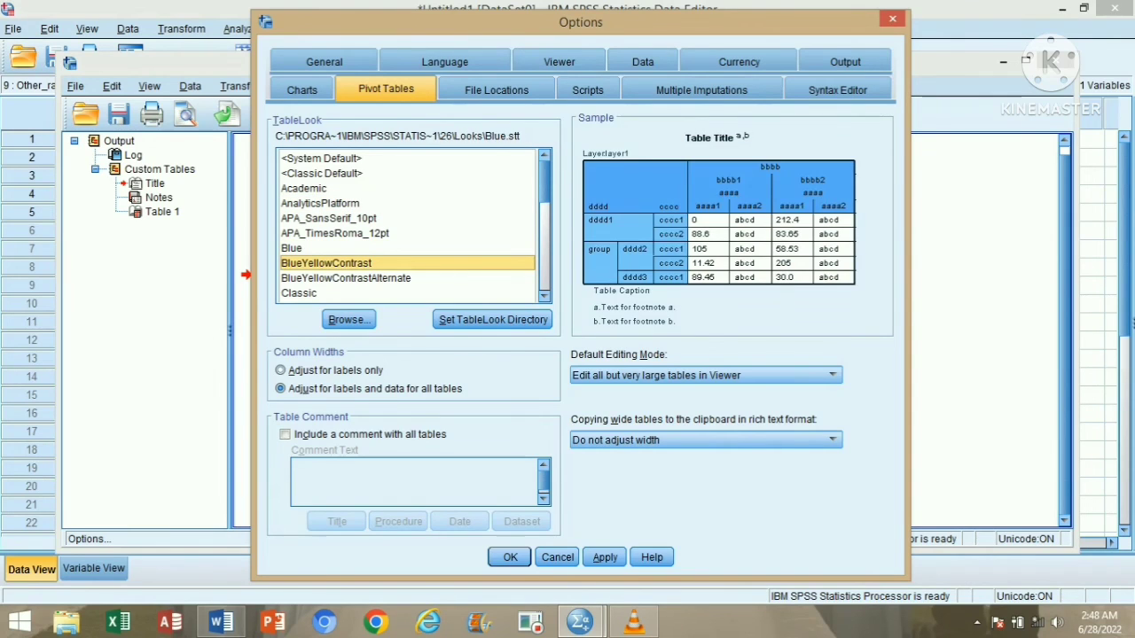
Step: Set the default TableLook for pivot tables to Classic and apply the options
scroll(737, 135, "down", 3)
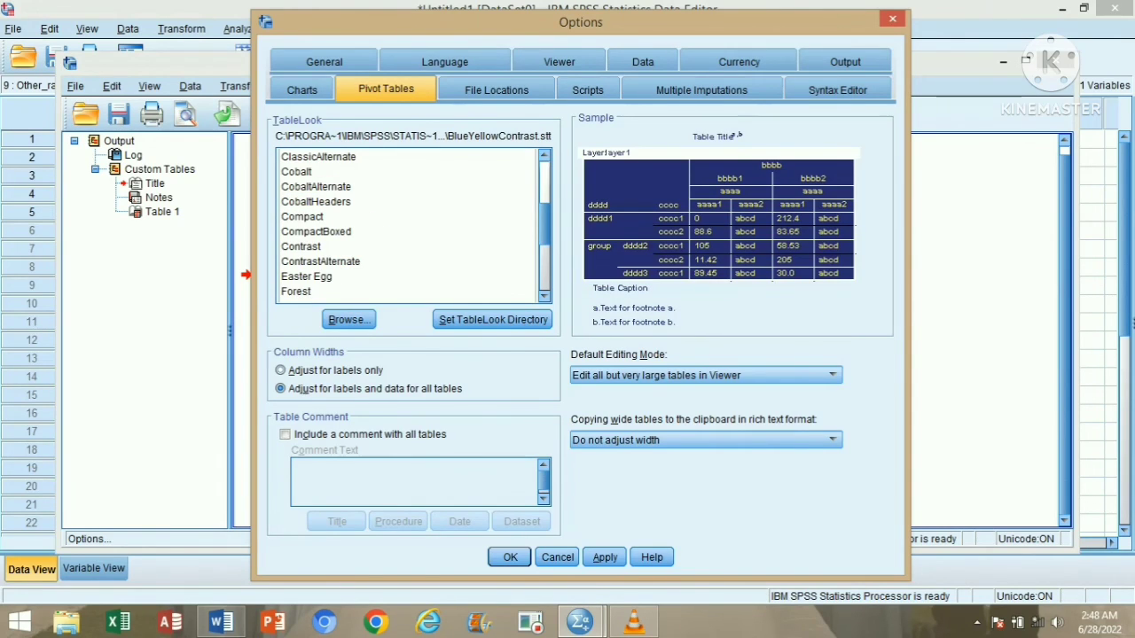
scroll(738, 136, "up", 1)
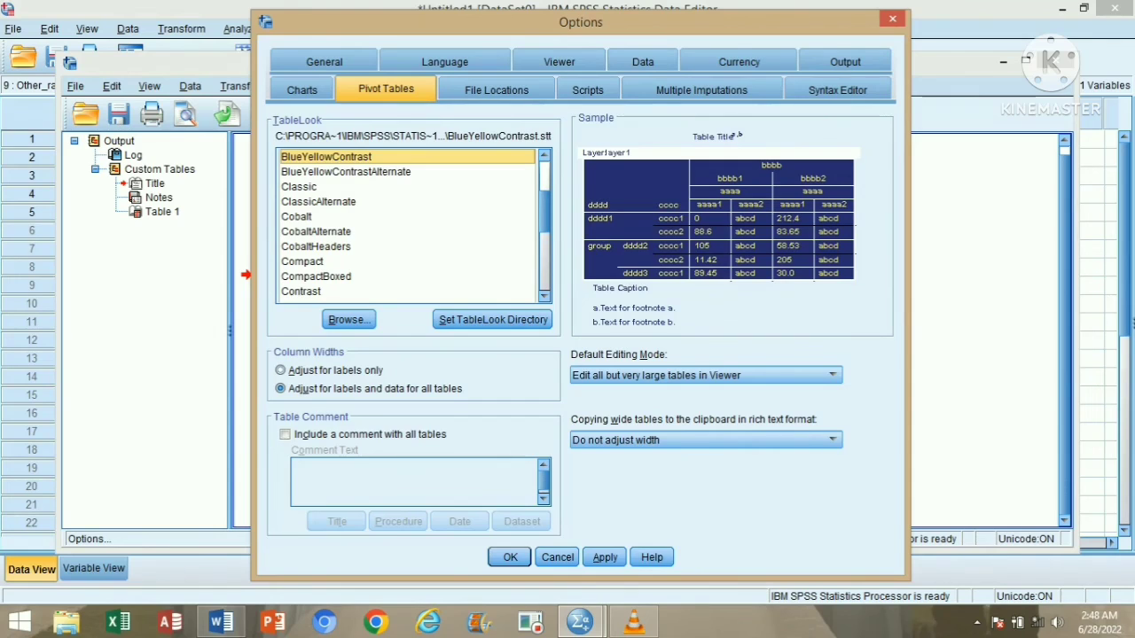
key("Down")
key("Down")
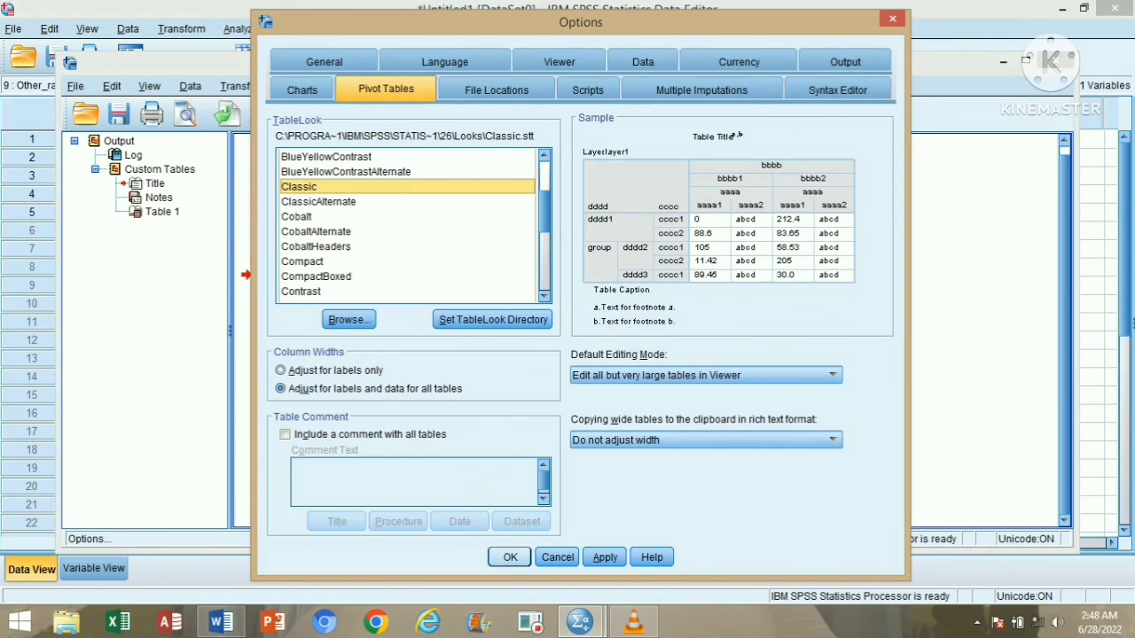
key("Return")
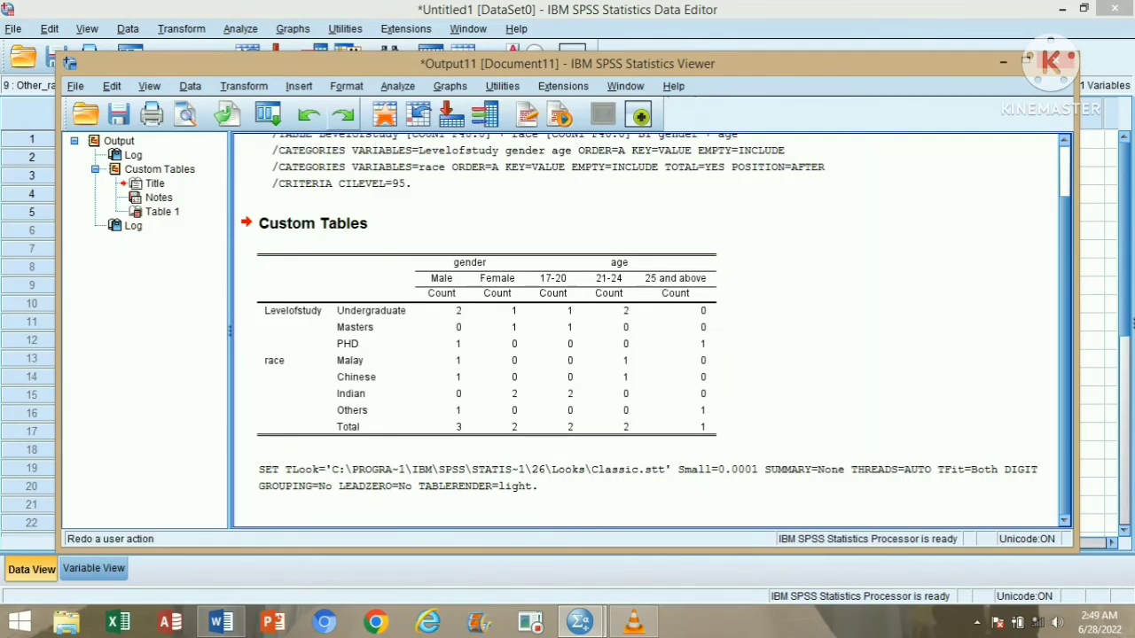
Step: Regenerate the same custom table in the Classic look and compare it with the earlier Academic-style table
left_click(398, 87)
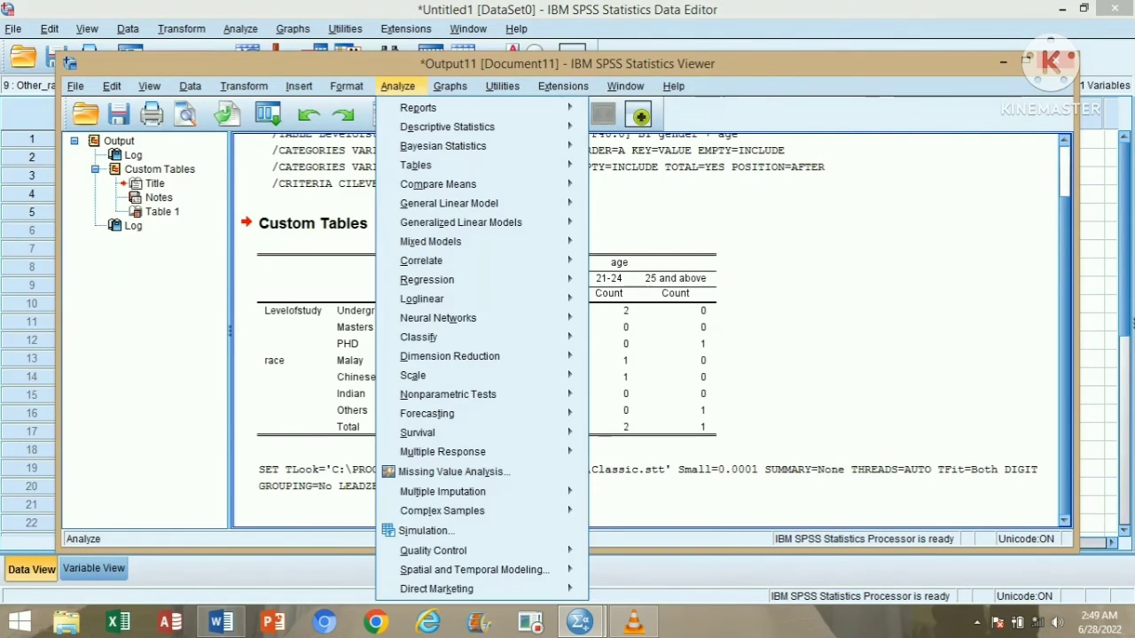
mouse_move(189, 86)
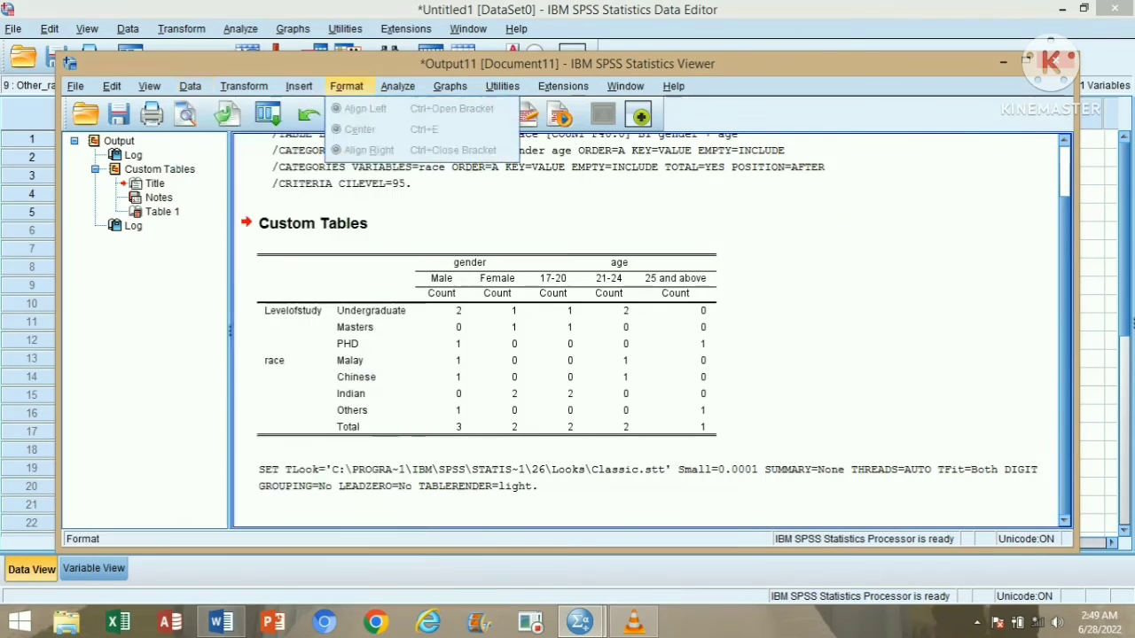
mouse_move(244, 86)
mouse_move(398, 86)
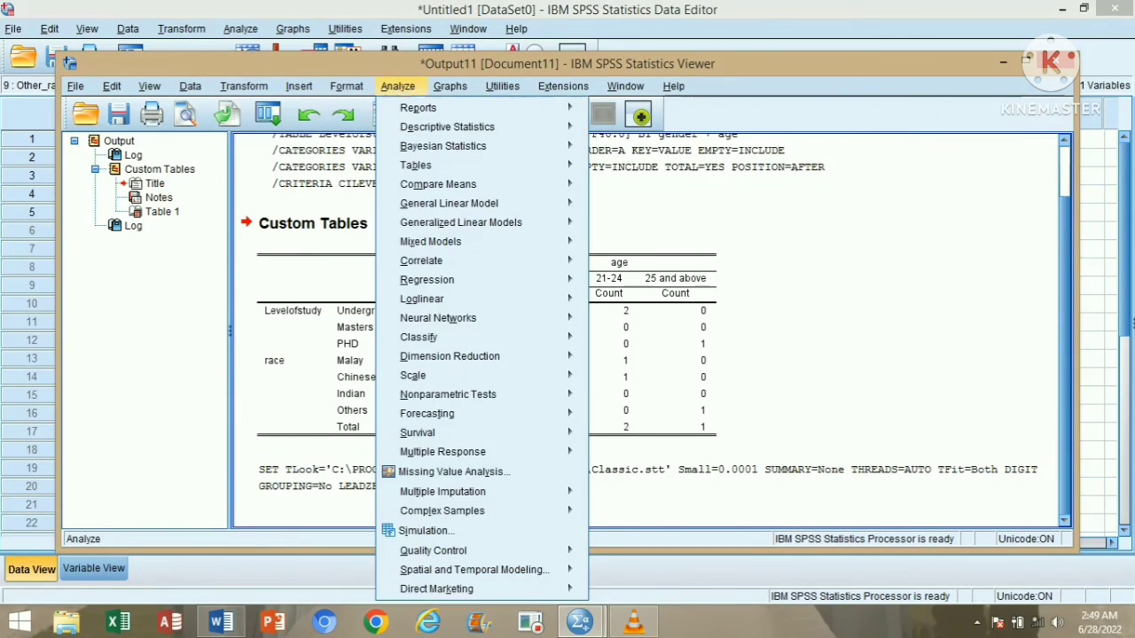
mouse_move(417, 166)
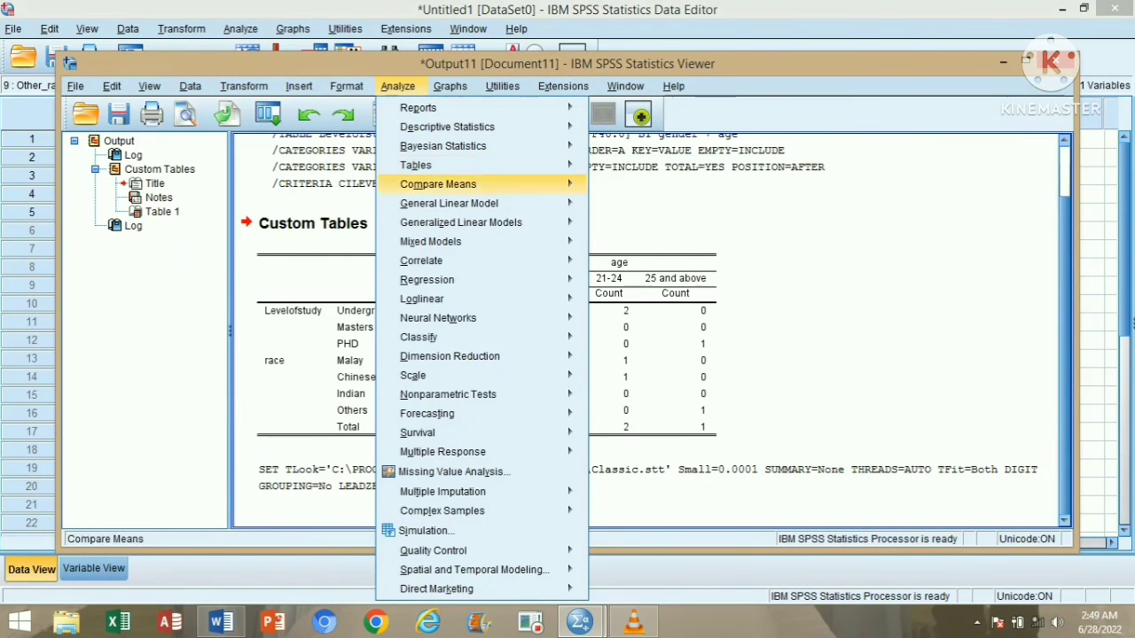
mouse_move(438, 184)
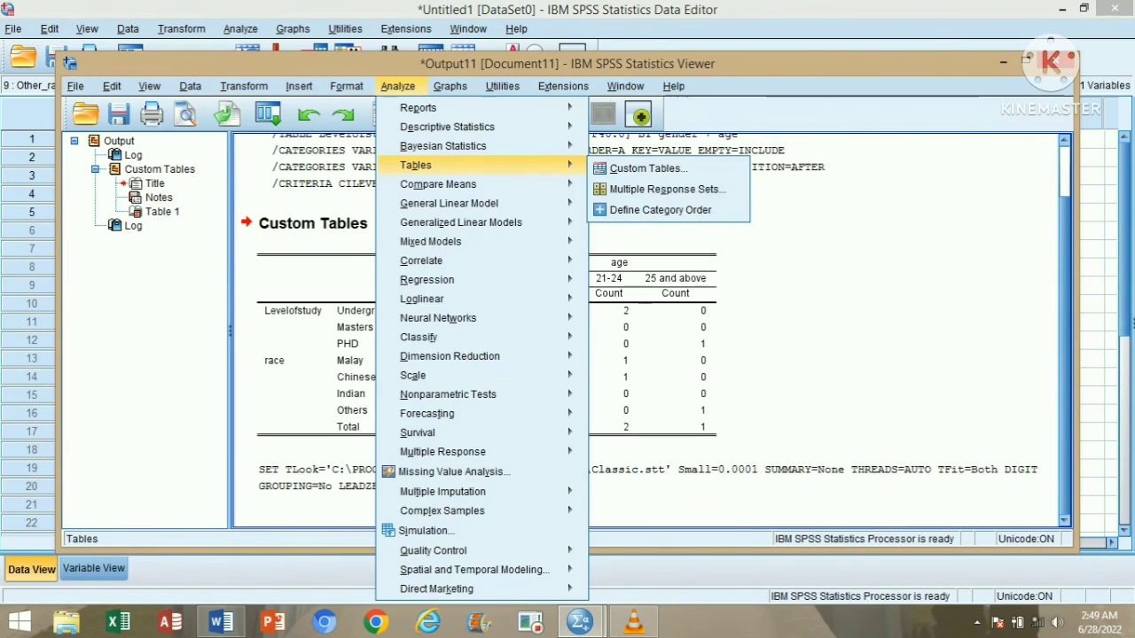
left_click(647, 168)
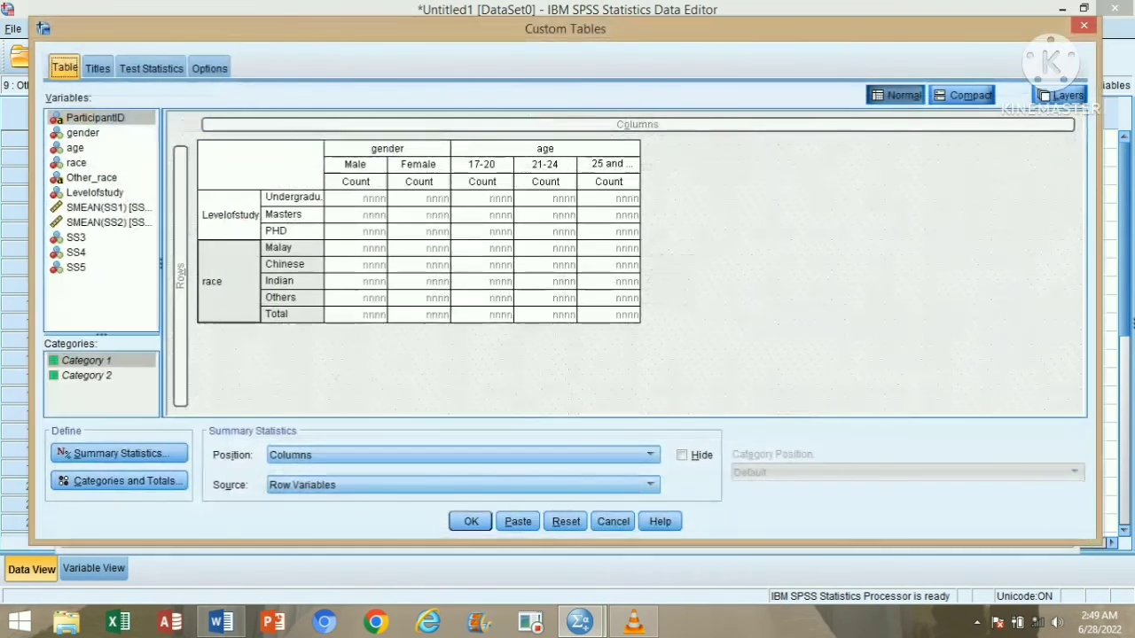
left_click(471, 521)
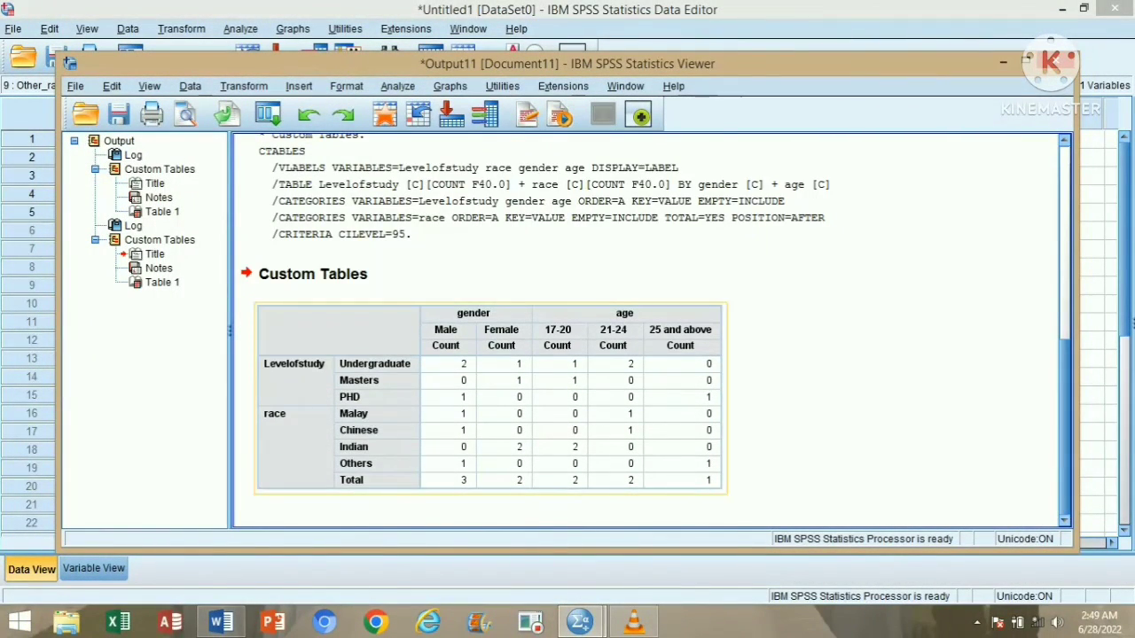
scroll(665, 381, "up", 5)
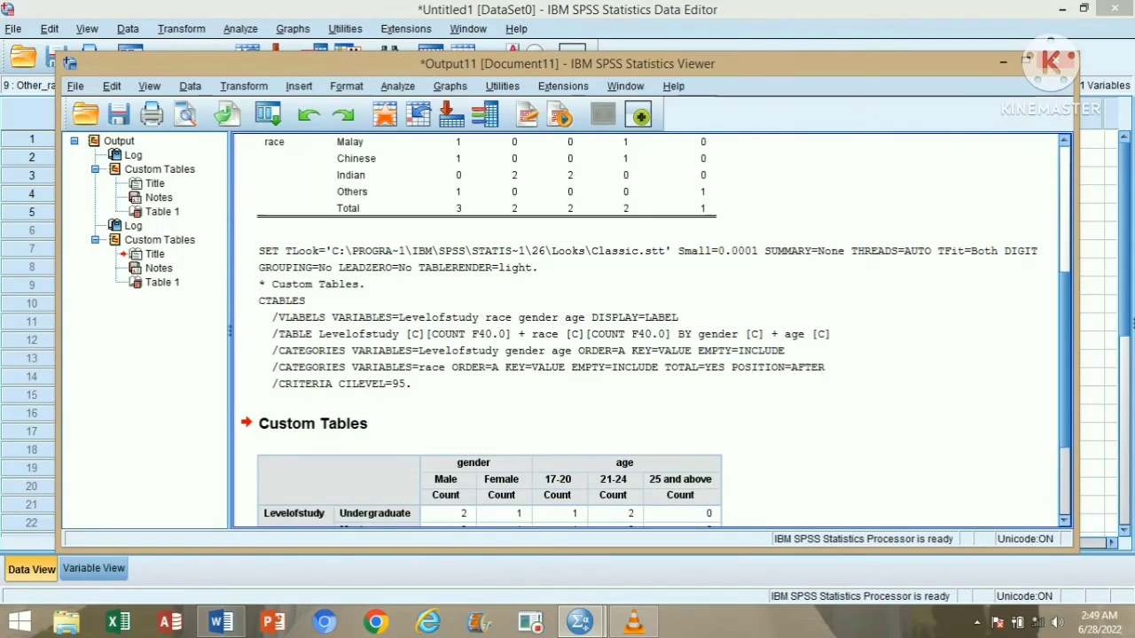
scroll(647, 355, "down", 5)
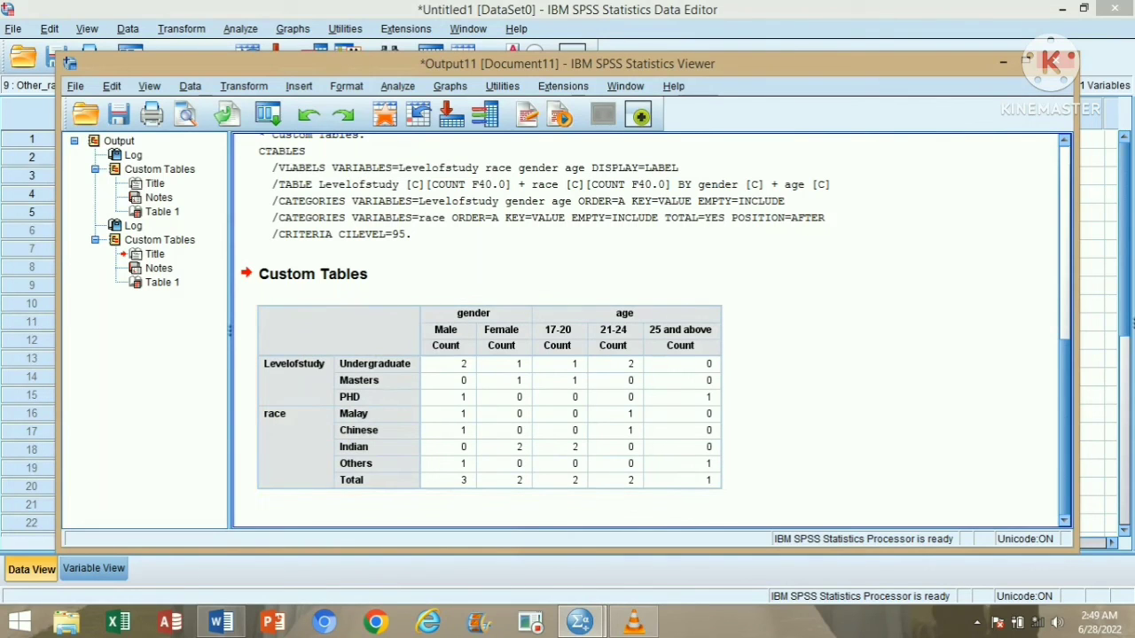
scroll(652, 328, "up", 3)
scroll(652, 328, "down", 3)
left_click(180, 30)
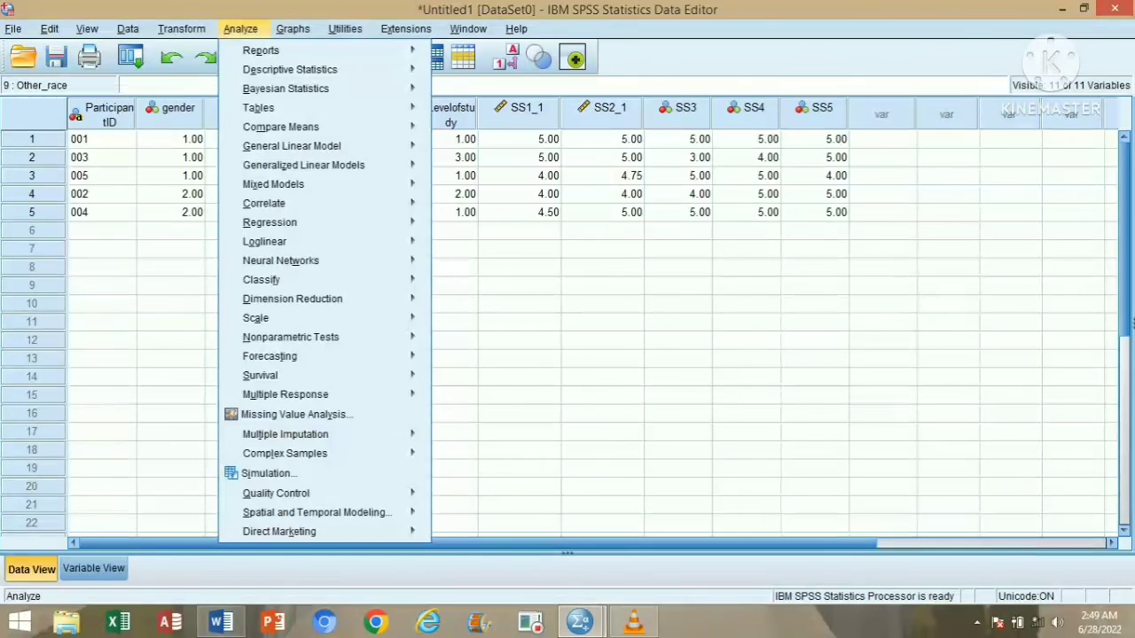
left_click(241, 29)
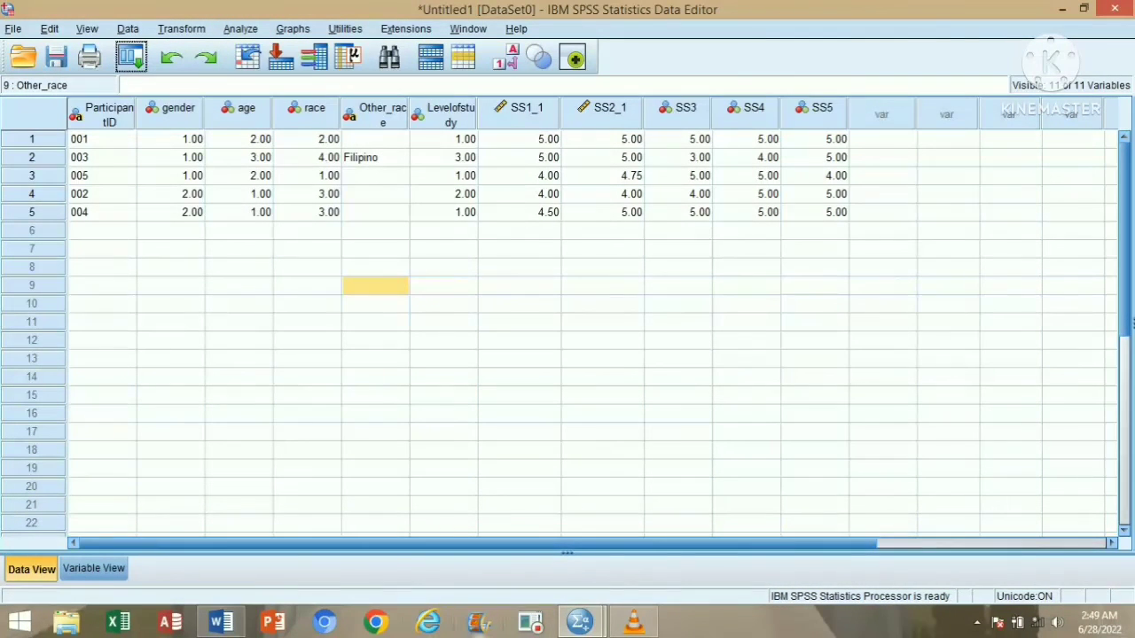
mouse_move(579, 623)
left_click(665, 528)
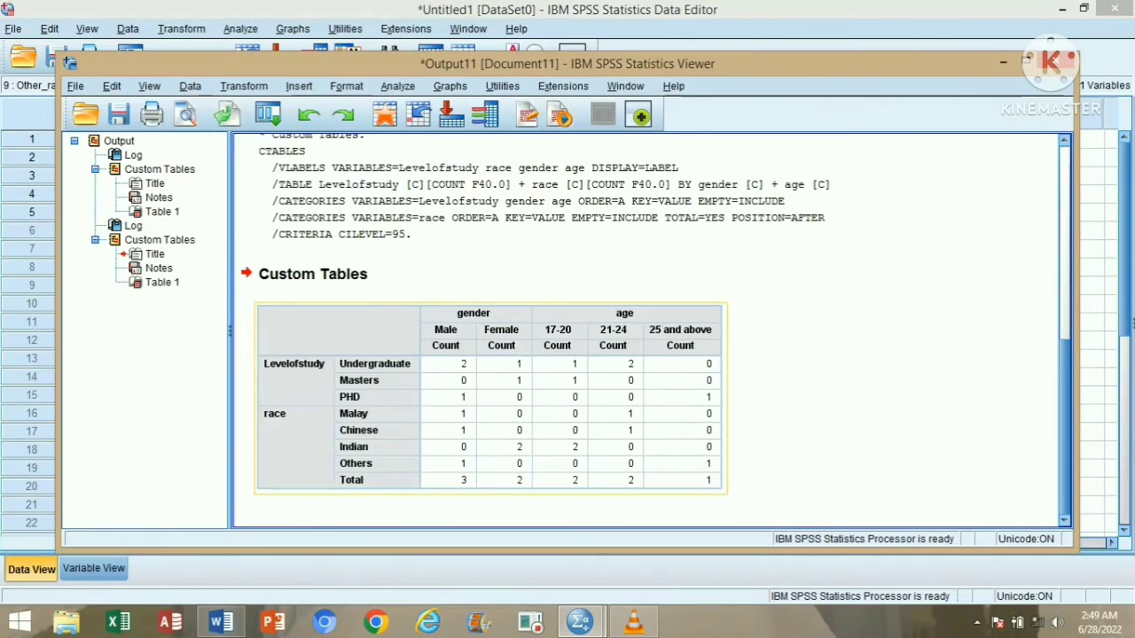
Step: Change the default TableLook for pivot tables to CobaltAlternate and apply the options
left_click(112, 86)
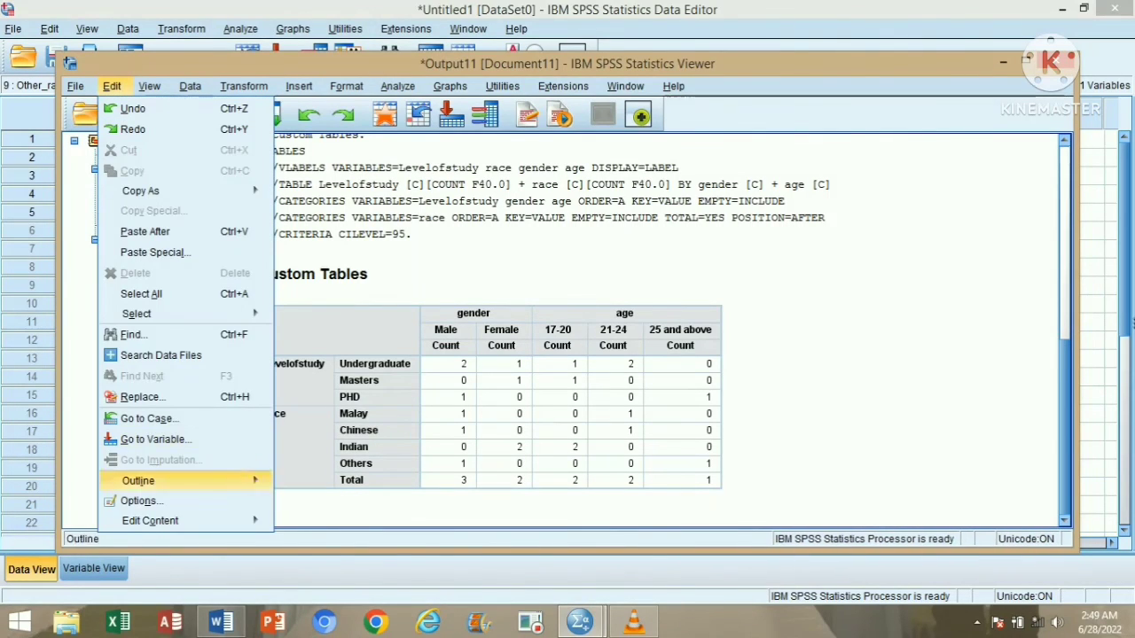
left_click(142, 501)
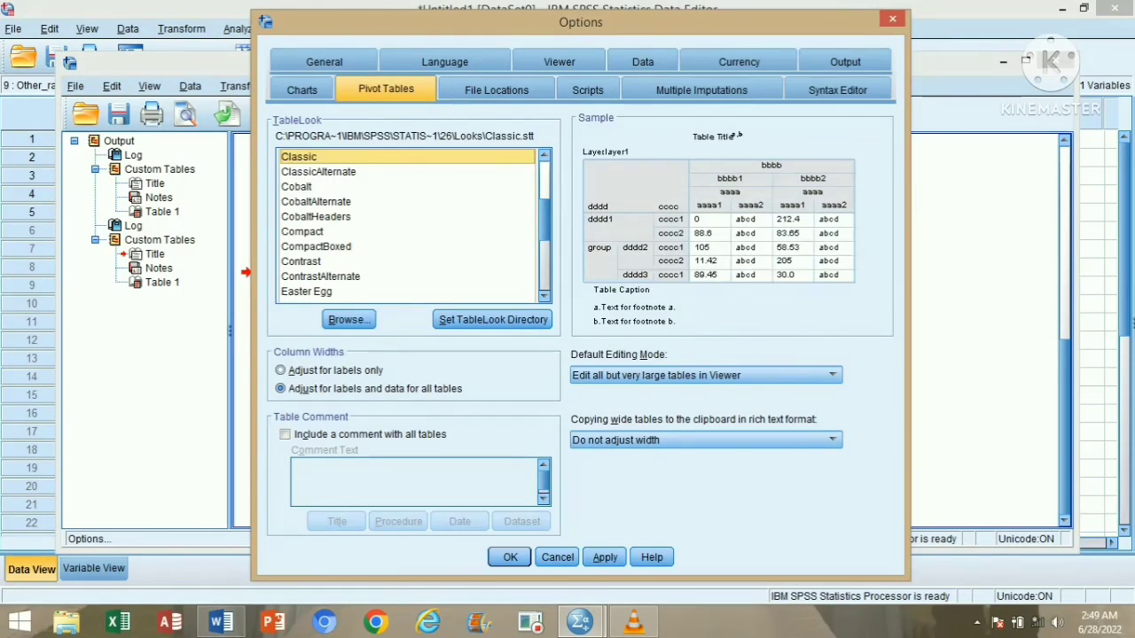
key("Down")
key("Down")
key("Down")
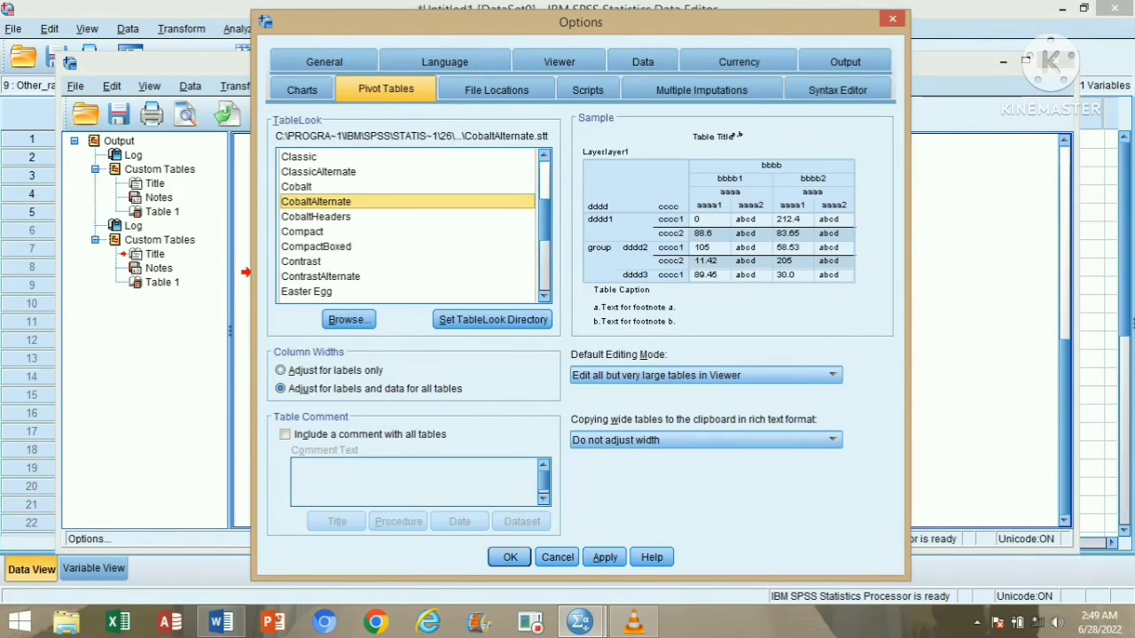
left_click(509, 557)
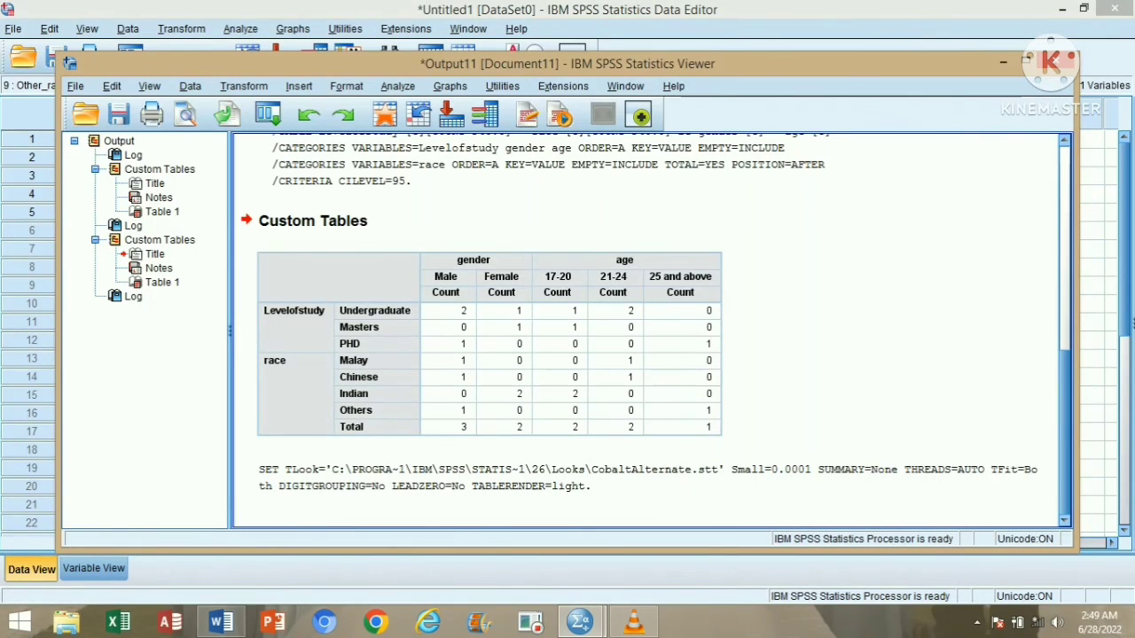
Step: Regenerate the unchanged custom table in the CobaltAlternate look and compare it with the two earlier table styles
left_click(240, 29)
mouse_move(266, 107)
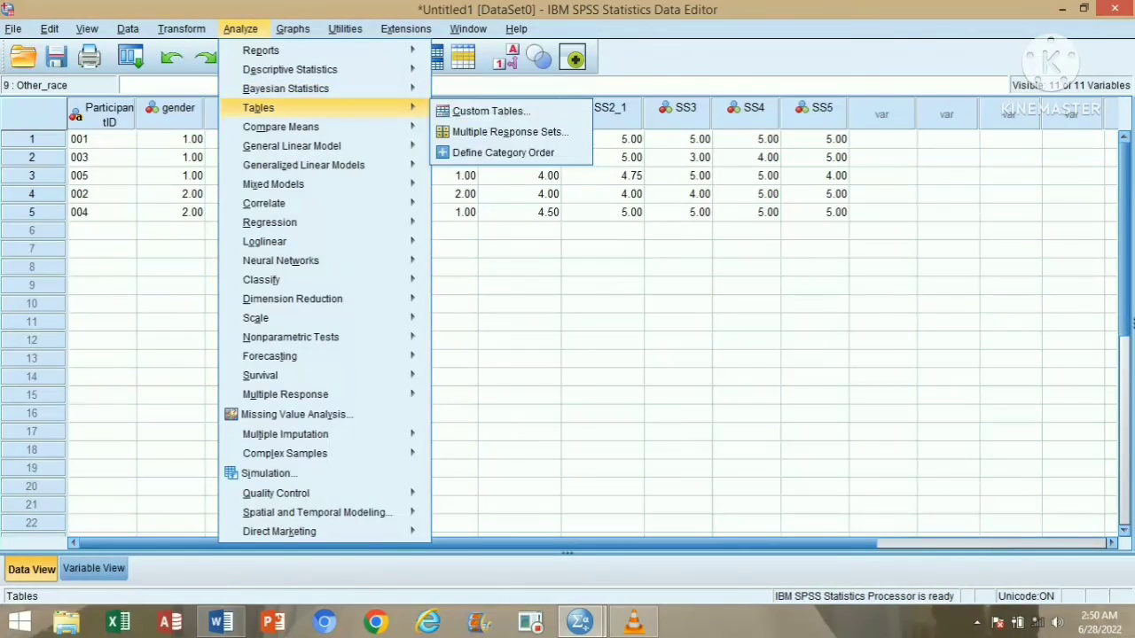
left_click(490, 110)
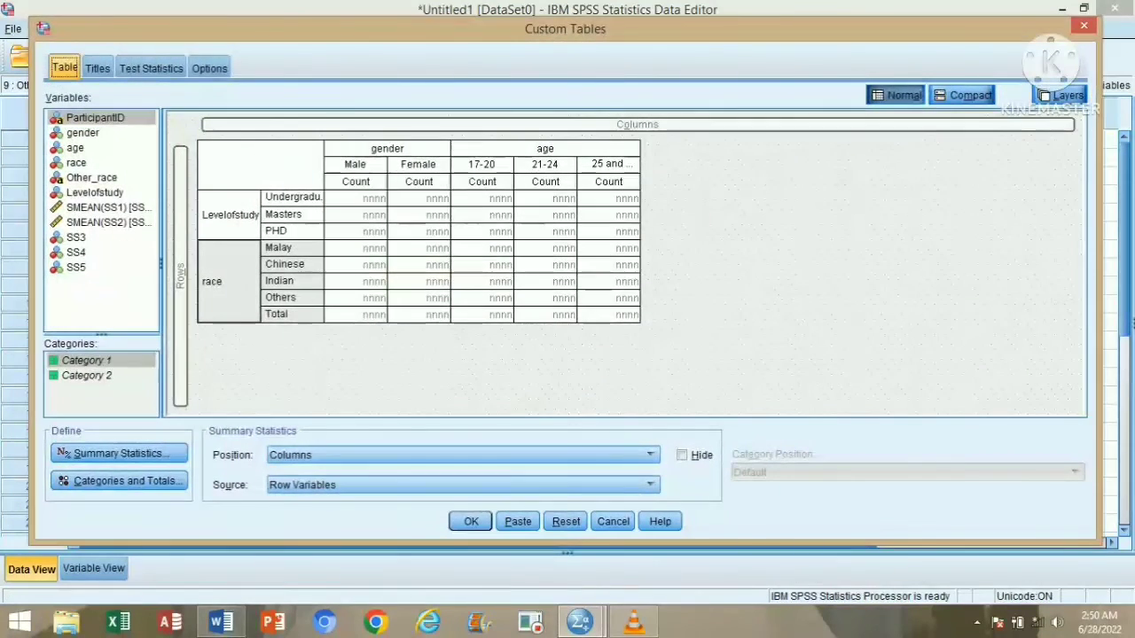
left_click(471, 522)
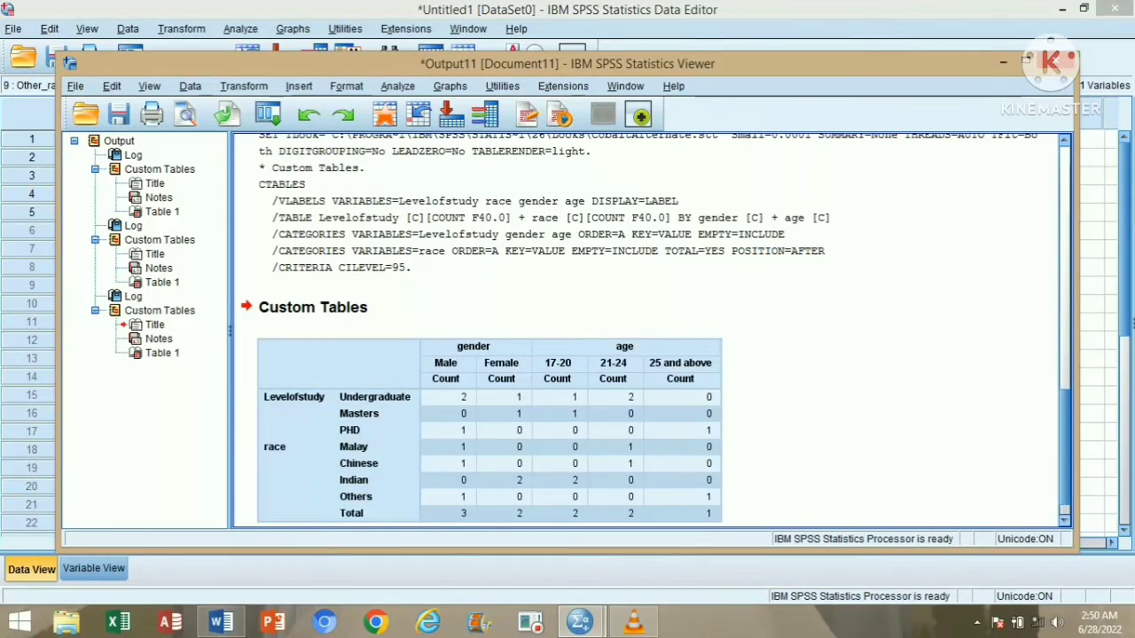
left_click_drag(1065, 451, 1064, 462)
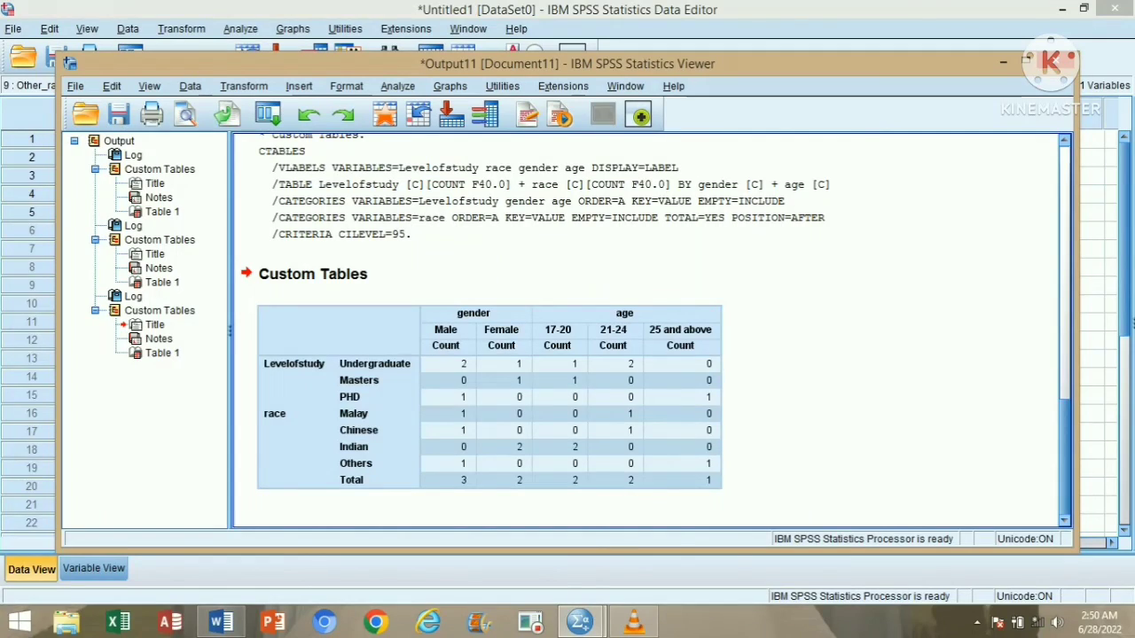
scroll(651, 328, "up", 5)
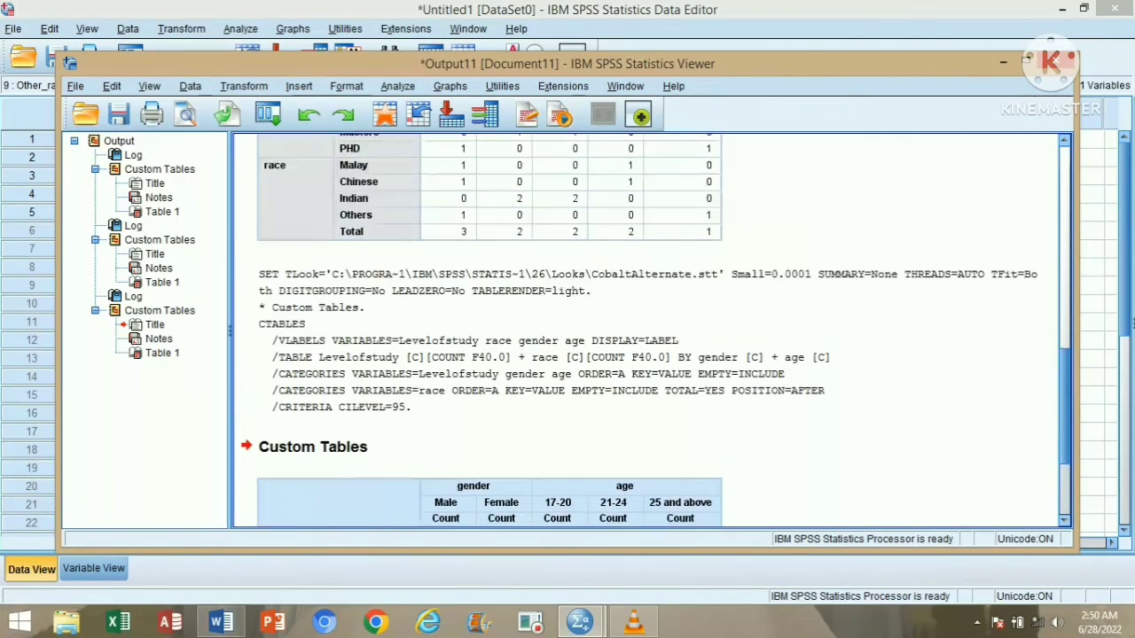
scroll(651, 328, "up", 5)
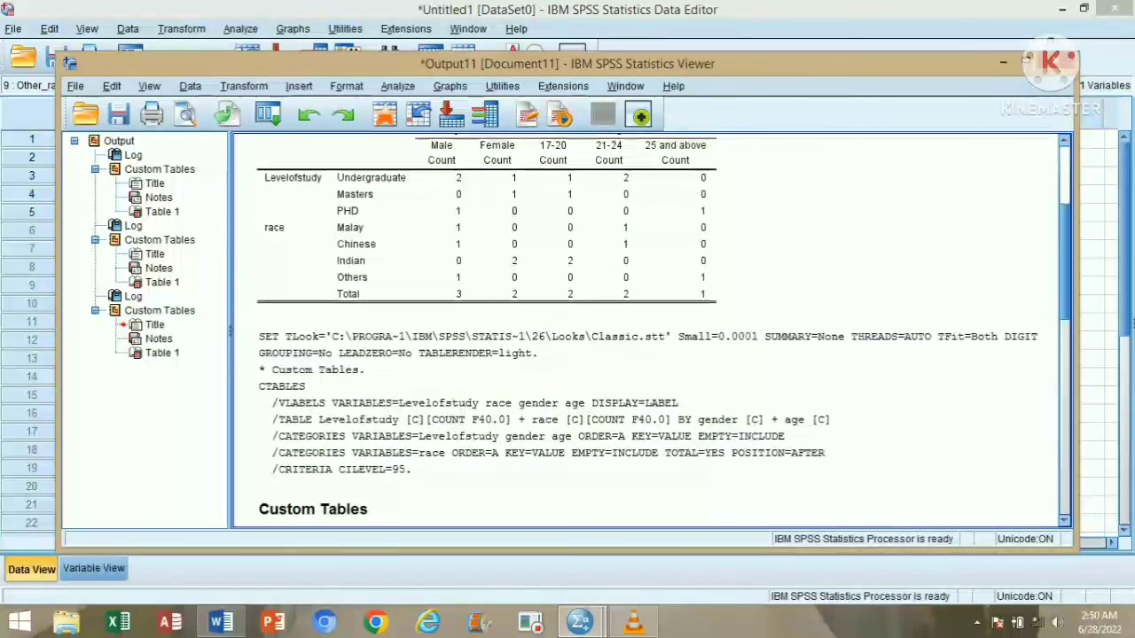
scroll(651, 329, "up", 3)
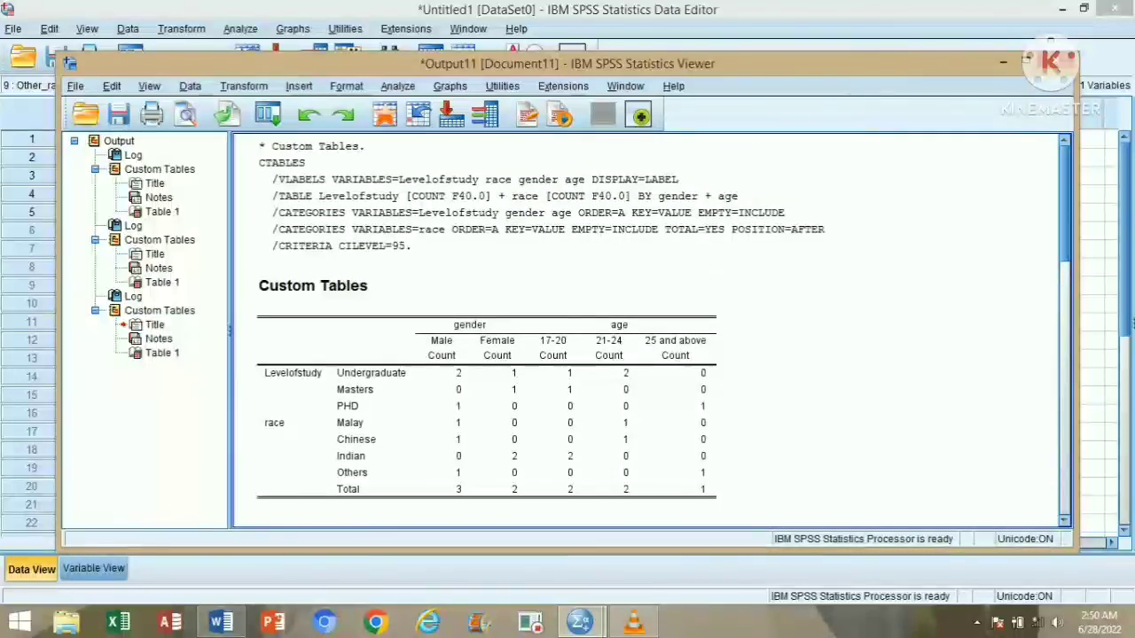
scroll(651, 328, "down", 1)
scroll(652, 328, "down", 5)
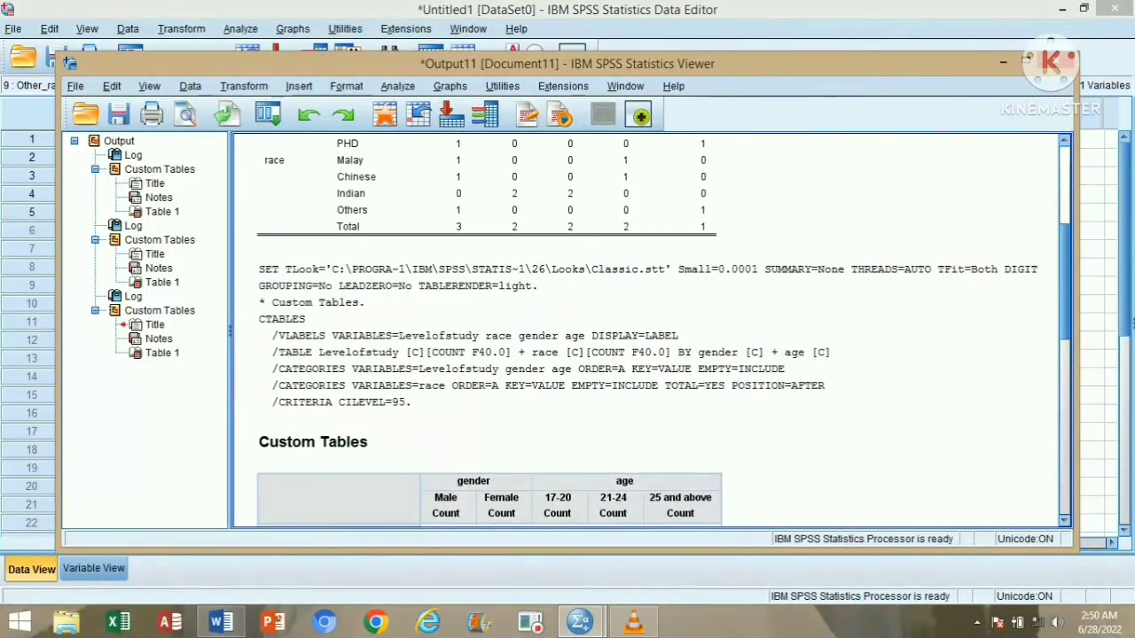
scroll(652, 328, "down", 10)
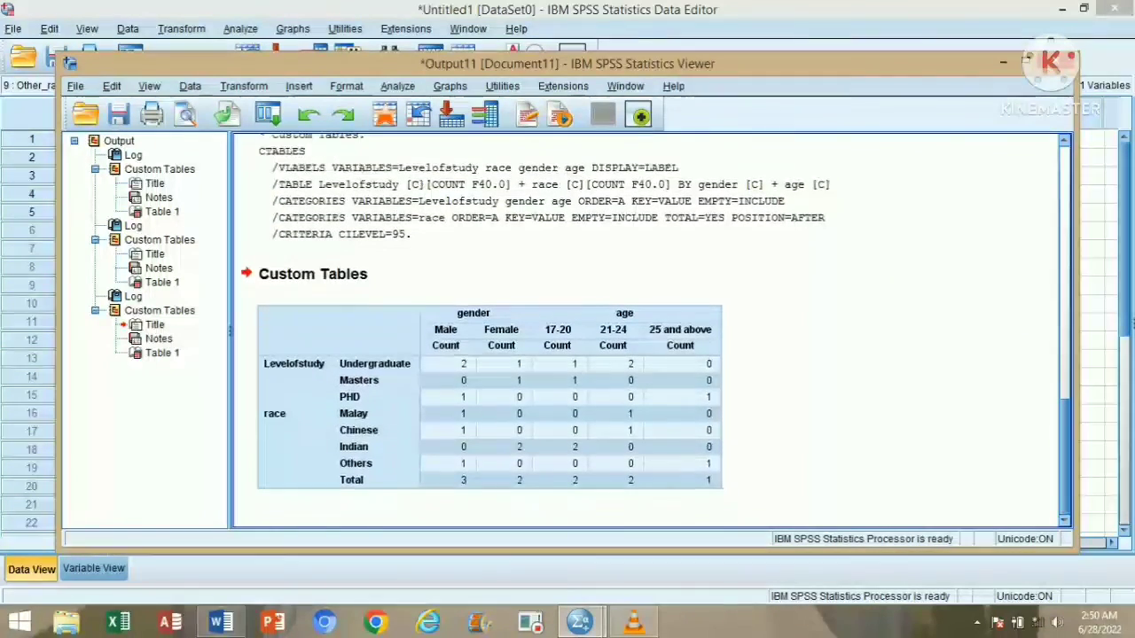